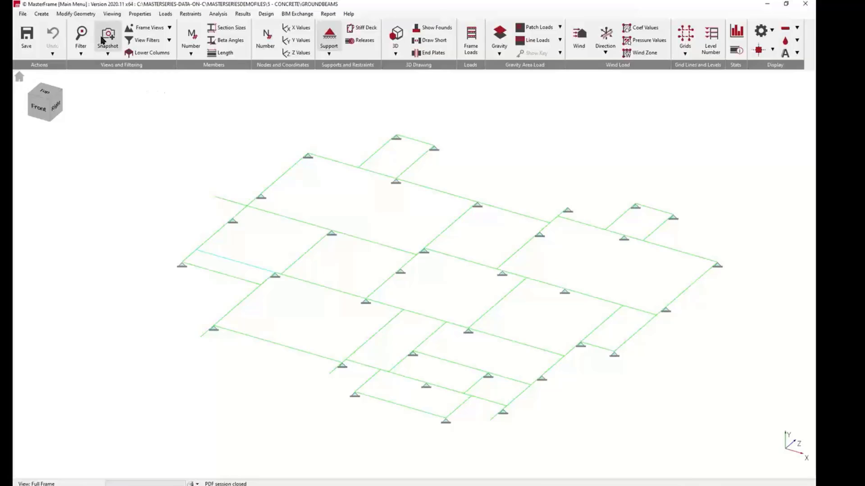
# - Review the member loading on several interior ground beams and the short projecting stubs along the front edge
pyautogui.click(165, 14)
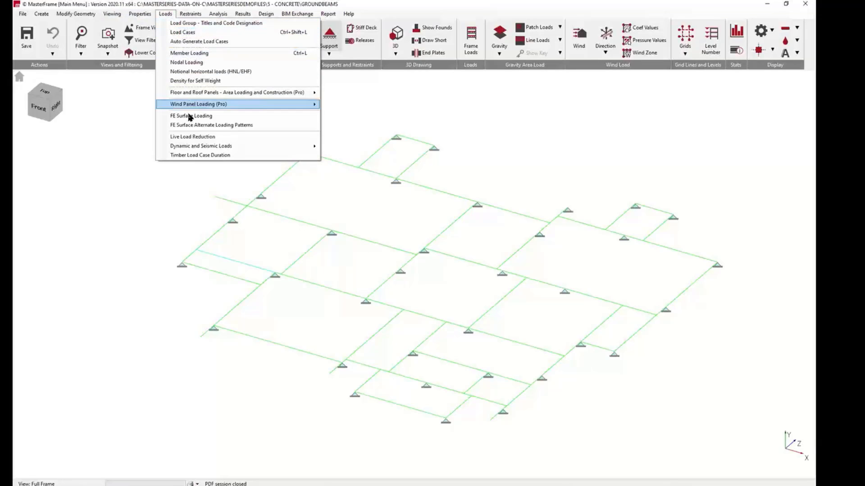
pyautogui.click(186, 54)
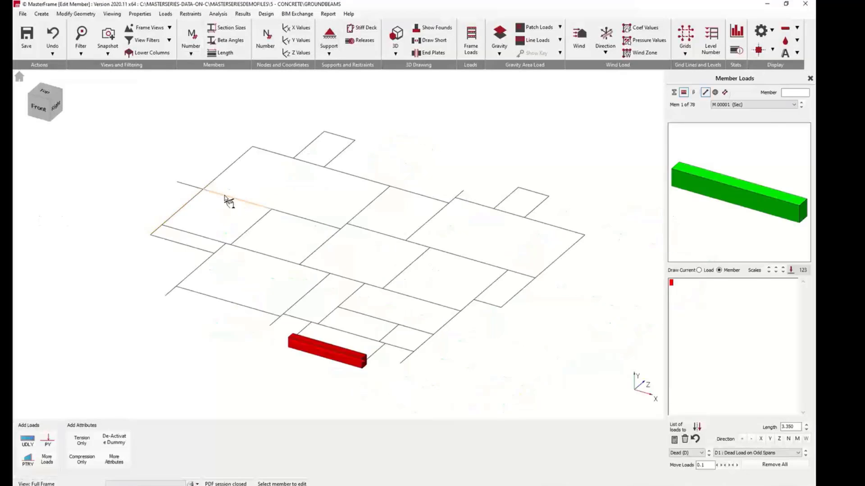
pyautogui.click(226, 198)
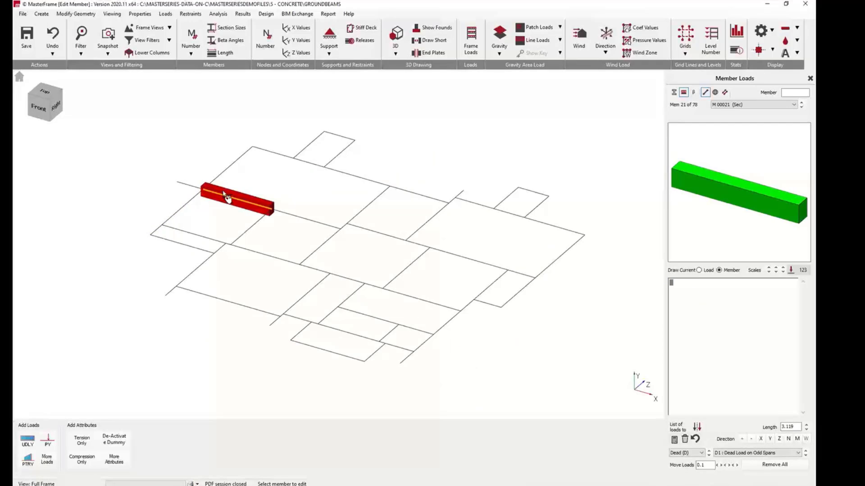
pyautogui.click(293, 217)
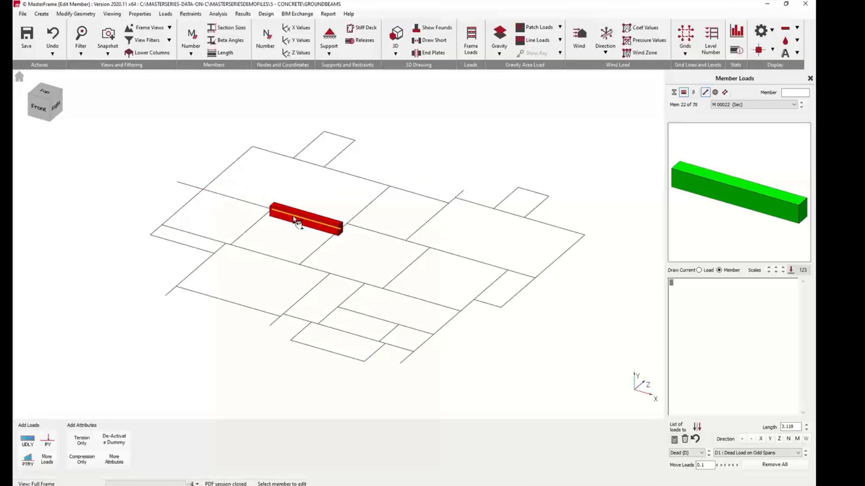
pyautogui.click(218, 194)
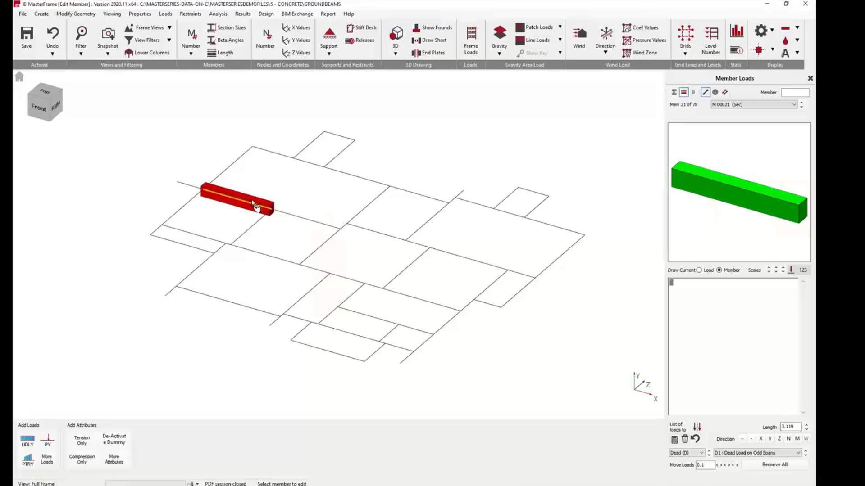
pyautogui.click(303, 218)
pyautogui.click(235, 200)
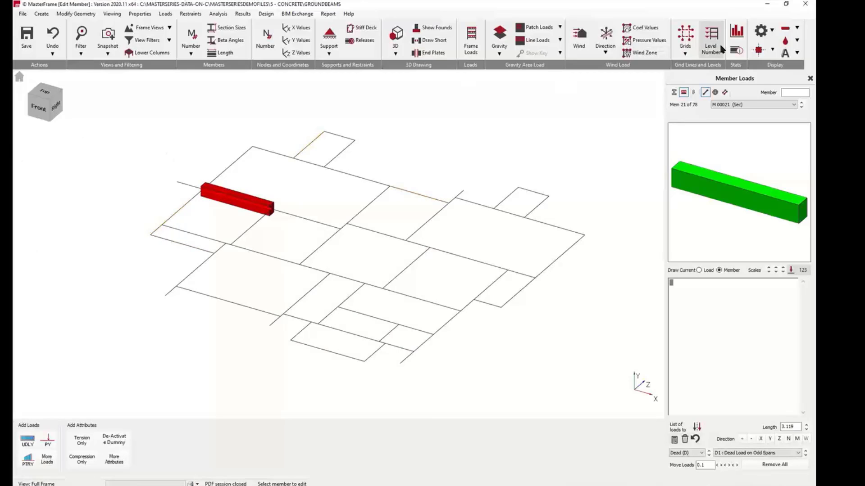
pyautogui.click(396, 240)
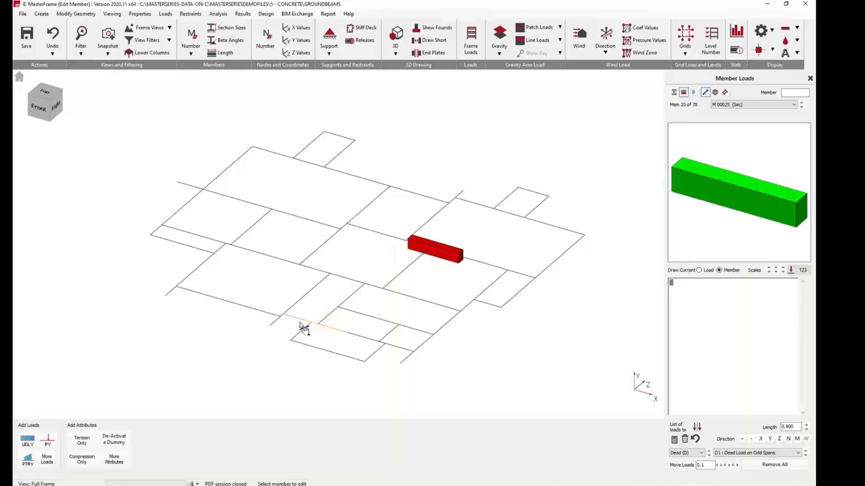
pyautogui.click(276, 326)
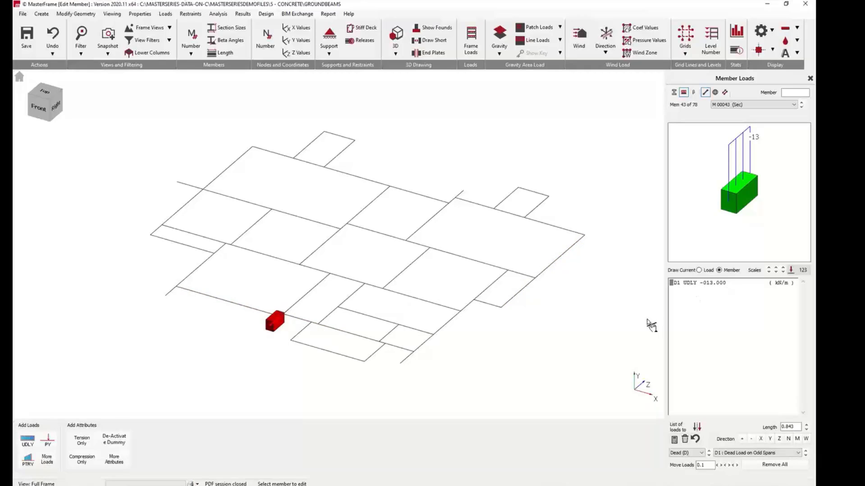
pyautogui.click(404, 361)
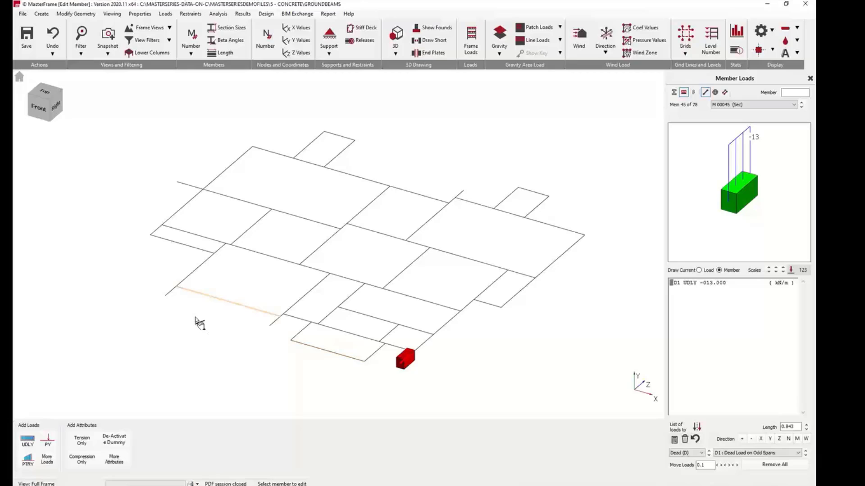
pyautogui.click(810, 79)
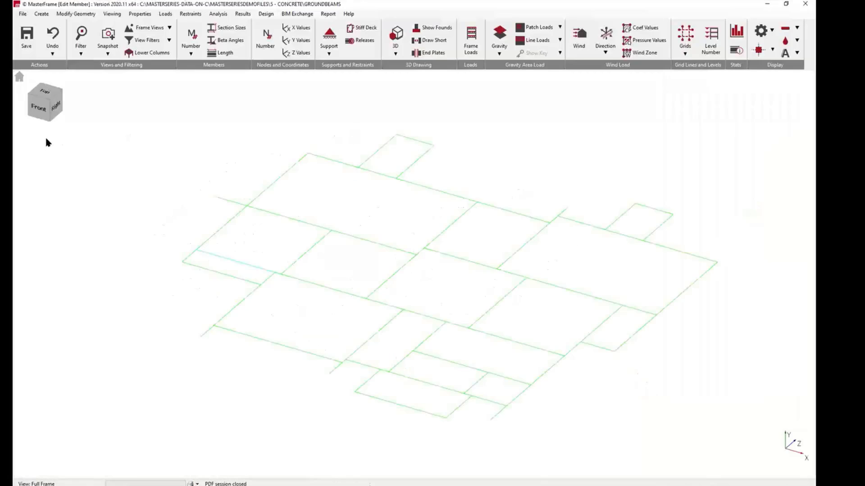
# - Review the default floor loading and construction for Level 1, checking the slab thickness and super imposed dead load
pyautogui.click(140, 14)
pyautogui.moveTo(167, 14)
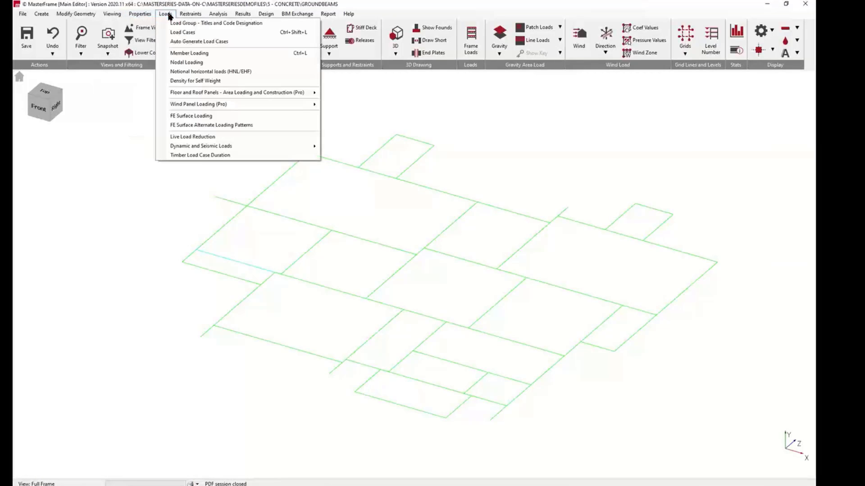
pyautogui.moveTo(232, 93)
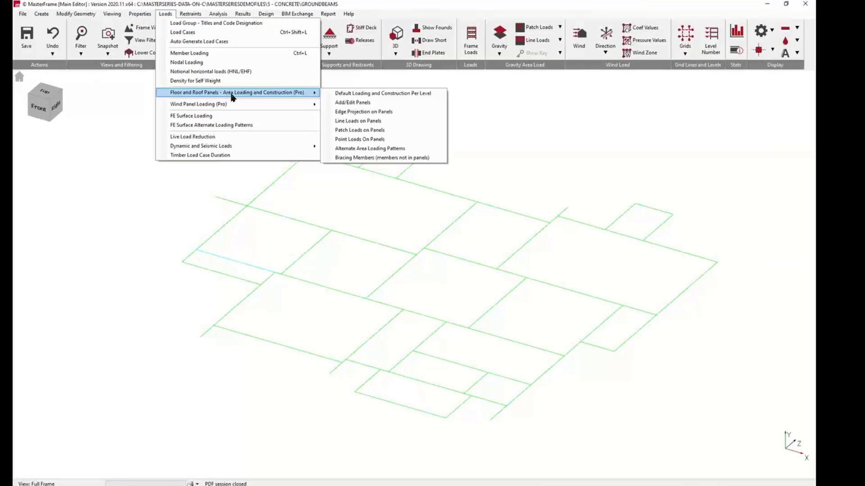
pyautogui.click(392, 94)
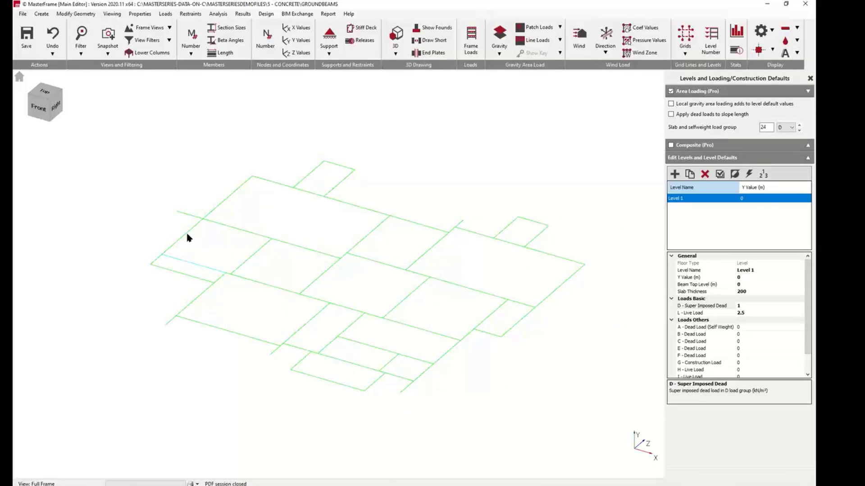
pyautogui.click(742, 294)
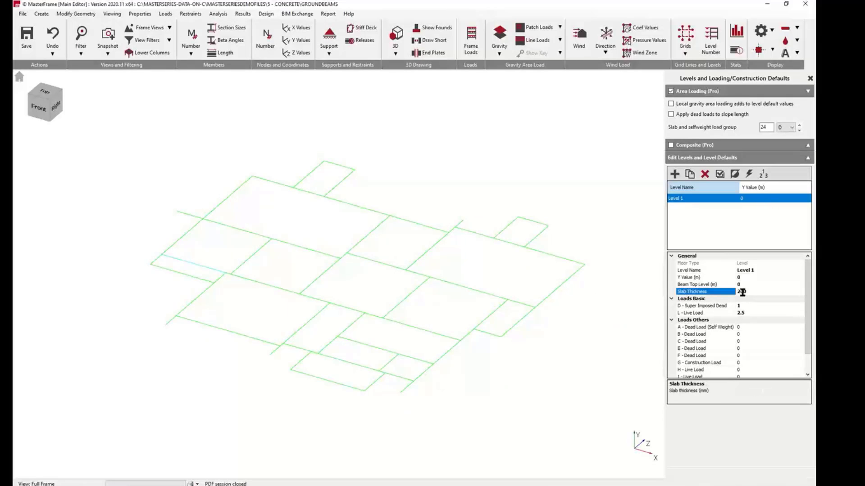
pyautogui.click(705, 307)
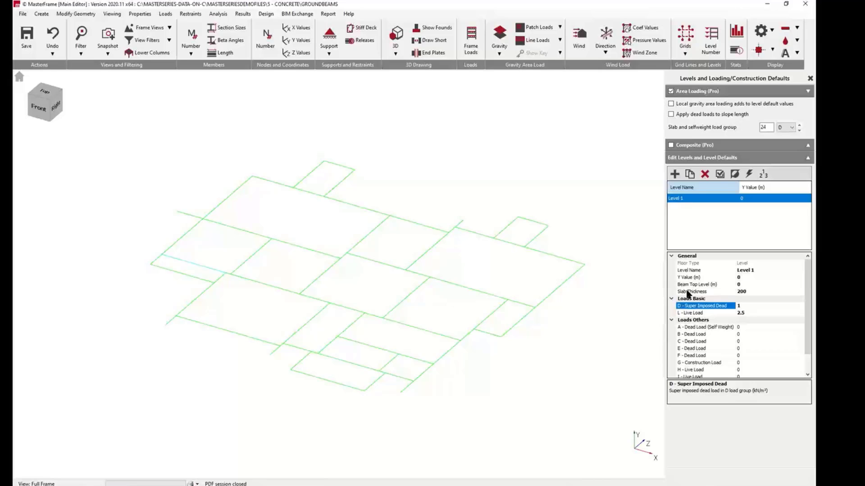
pyautogui.click(810, 79)
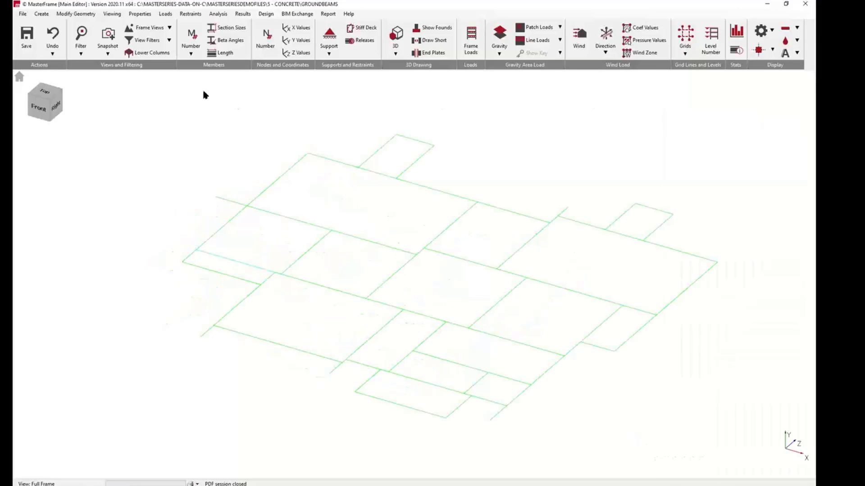
# - Delete the existing area loading panels and recreate them over the whole ground beam layout in plan view, one-way spanning along X
pyautogui.click(165, 14)
pyautogui.moveTo(198, 92)
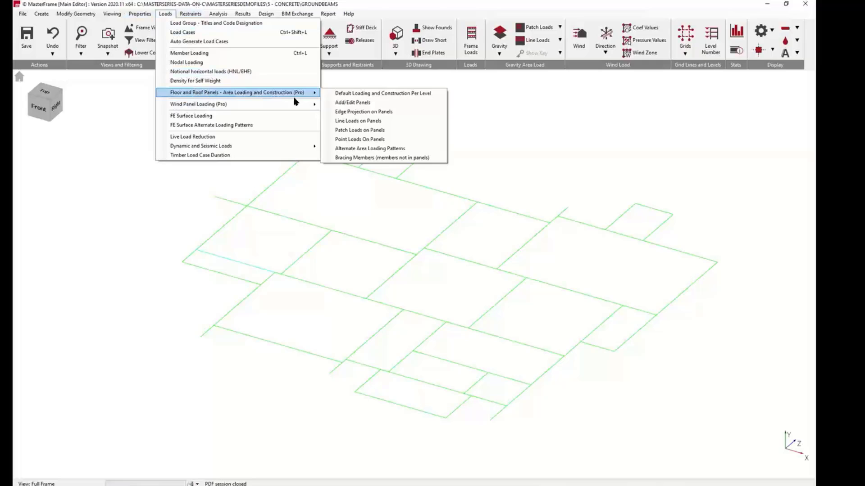
pyautogui.click(385, 103)
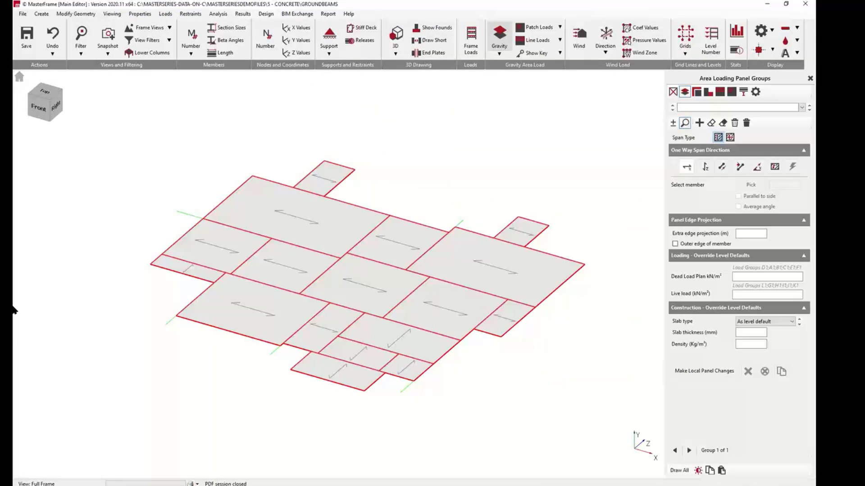
pyautogui.click(45, 92)
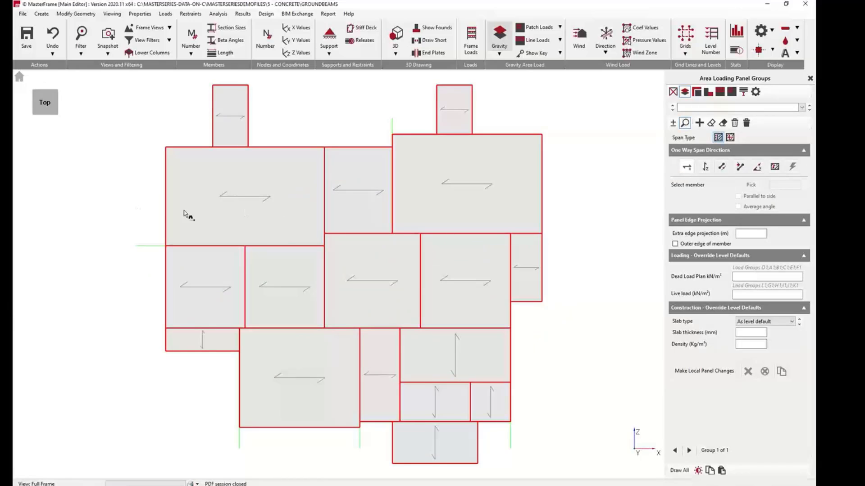
pyautogui.click(686, 168)
pyautogui.click(735, 124)
pyautogui.click(673, 123)
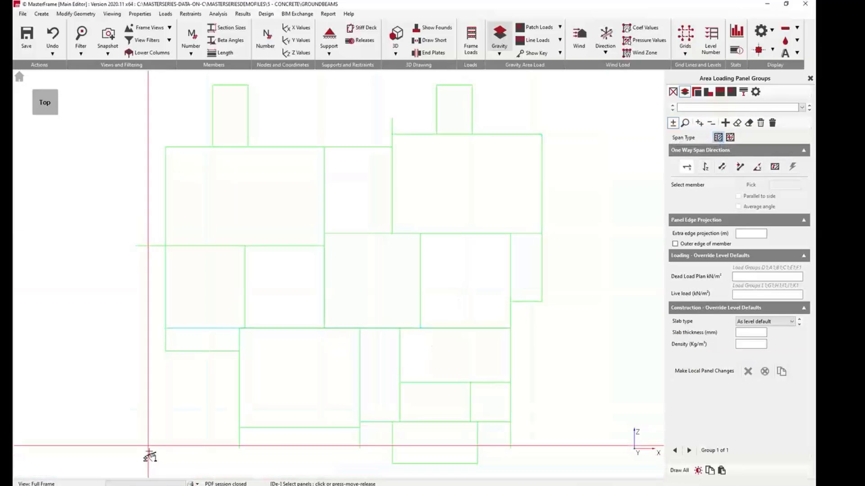
pyautogui.moveTo(145, 462); pyautogui.dragTo(599, 90)
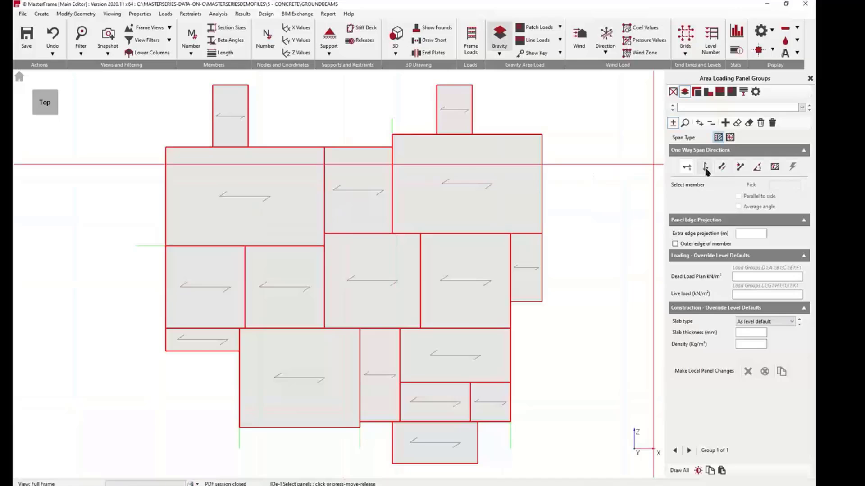
pyautogui.click(686, 169)
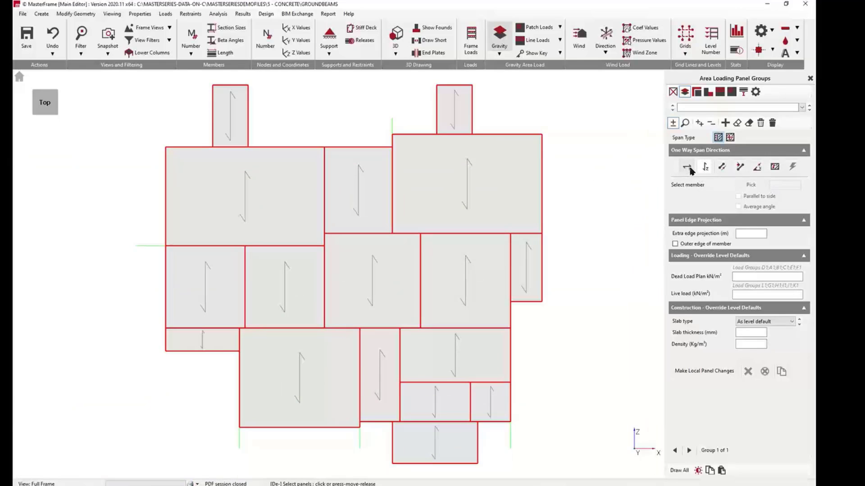
pyautogui.click(688, 170)
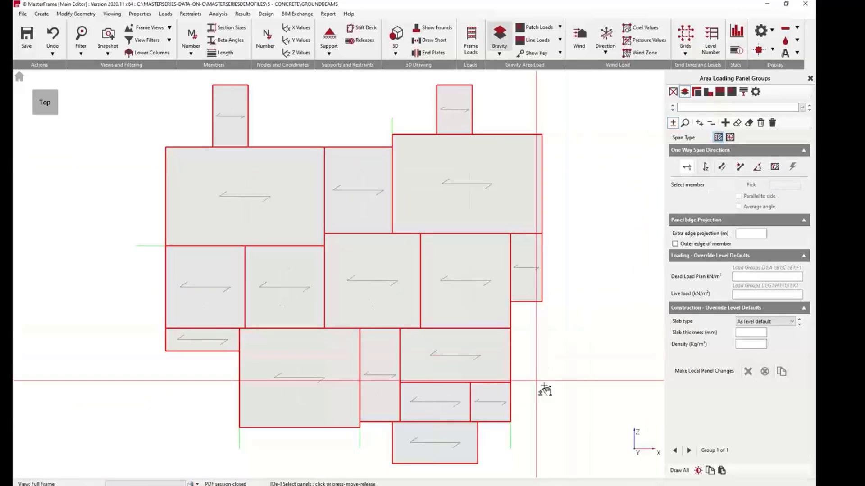
# - Locally change the span direction to Z for the four lower-right panels in plan and the narrow strip panel at the lower left
pyautogui.click(694, 376)
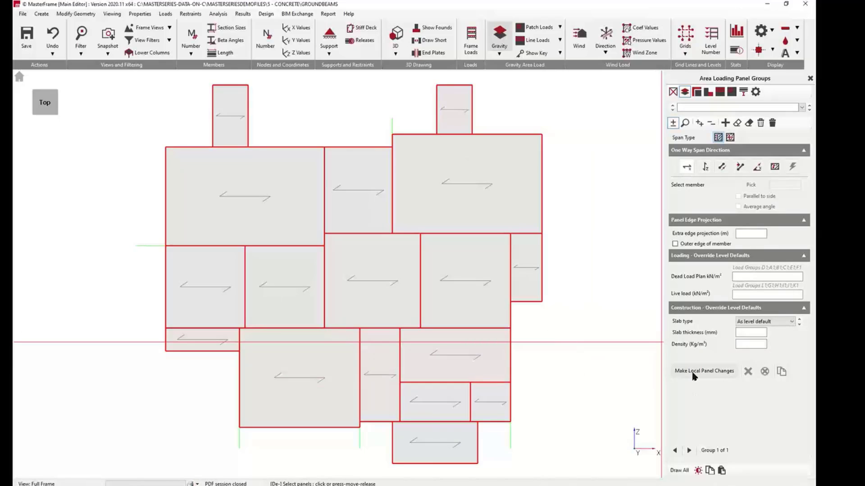
pyautogui.click(428, 451)
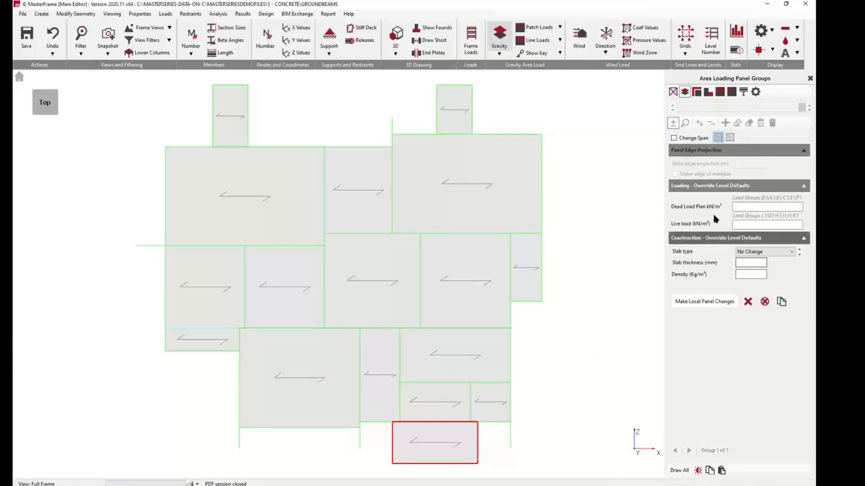
pyautogui.click(674, 138)
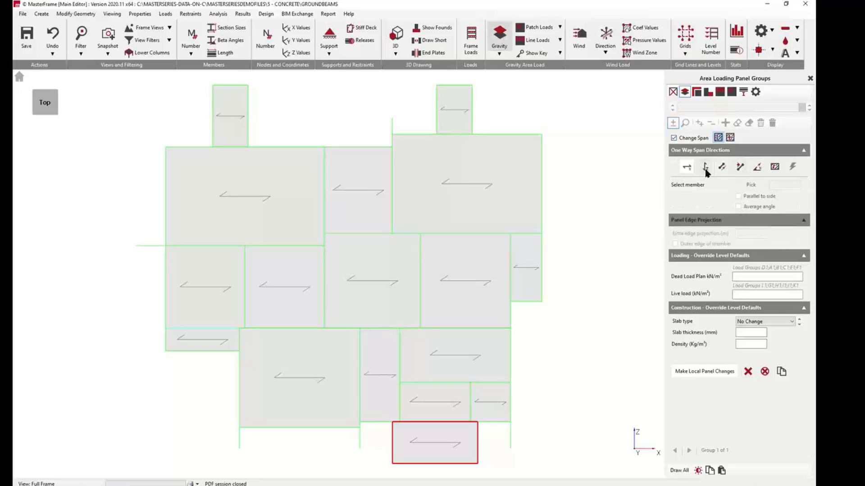
pyautogui.click(705, 169)
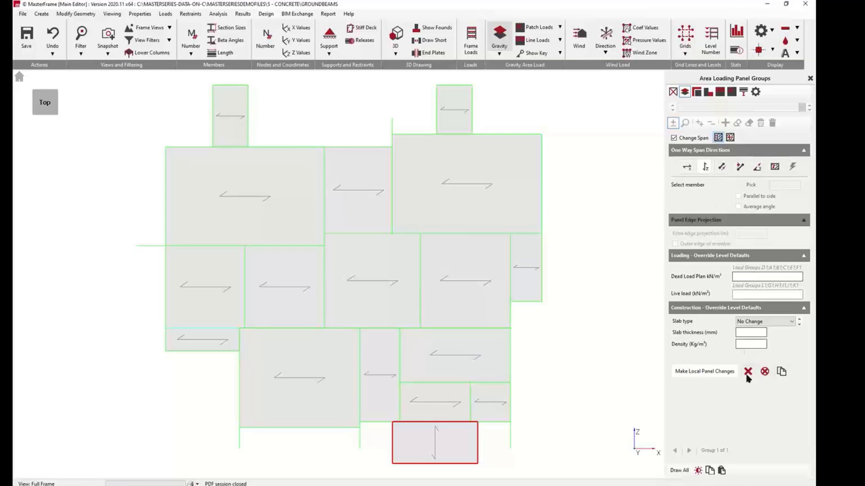
pyautogui.click(765, 373)
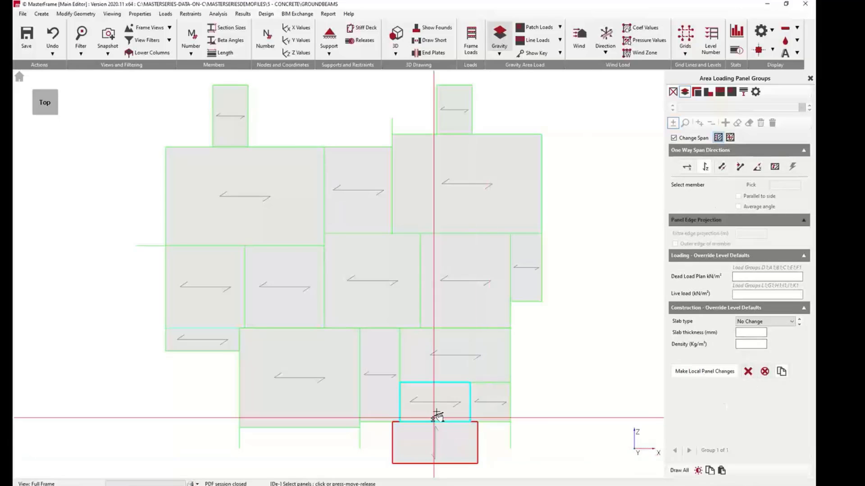
pyautogui.click(456, 404)
pyautogui.click(490, 405)
pyautogui.click(465, 356)
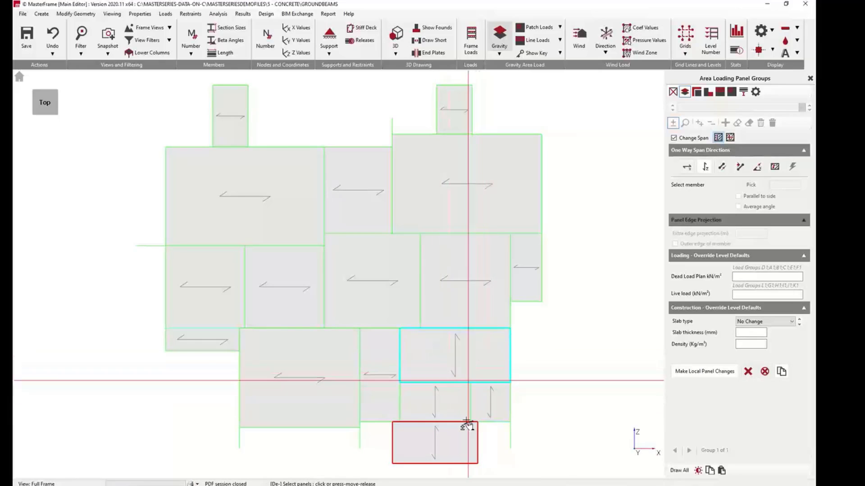
pyautogui.click(193, 346)
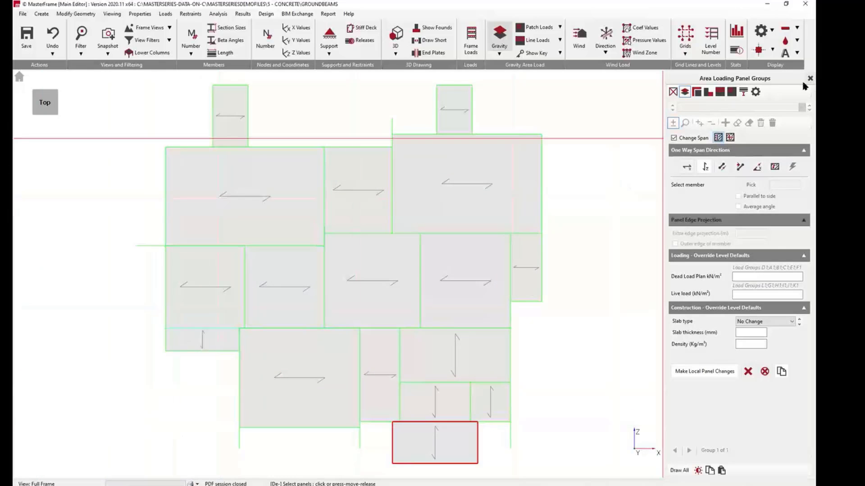
# - Review the Cav Wall & Live, Inner Walls and Minor Walls line load sets on the frame in 3D view
pyautogui.click(720, 91)
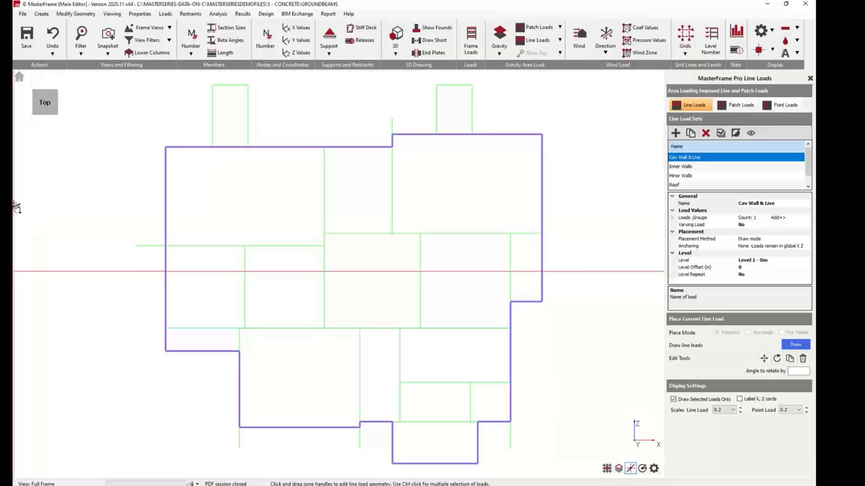
pyautogui.click(57, 115)
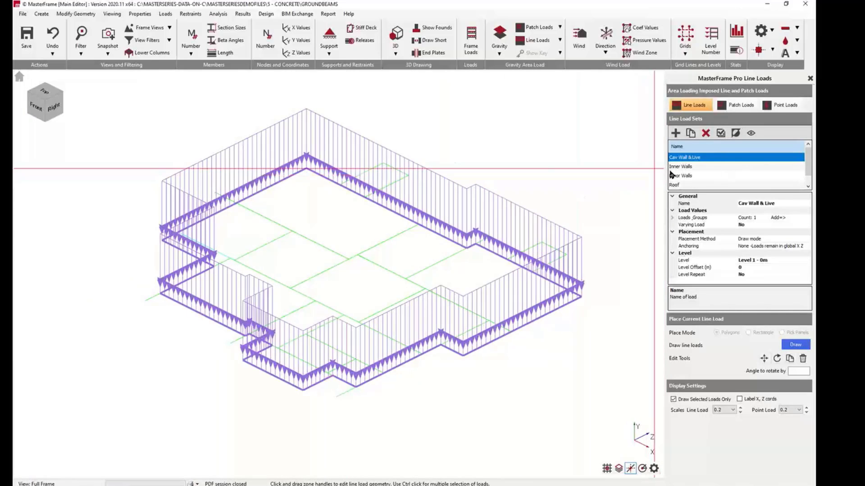
pyautogui.click(417, 228)
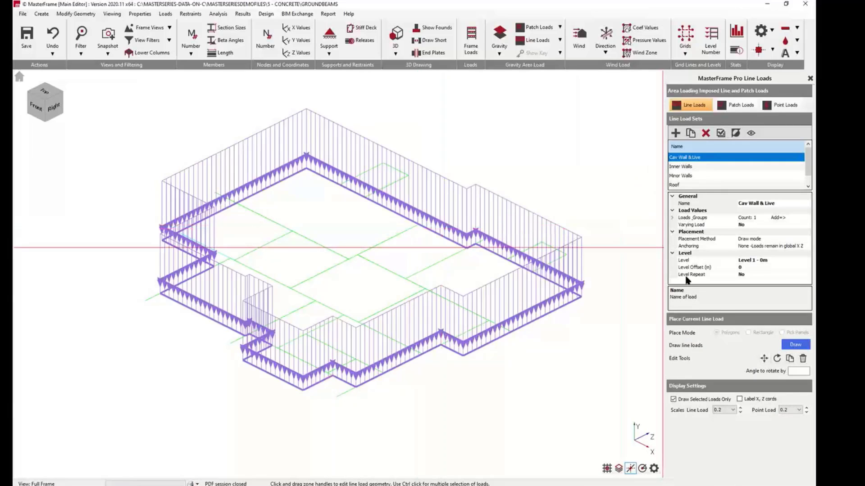
pyautogui.click(677, 167)
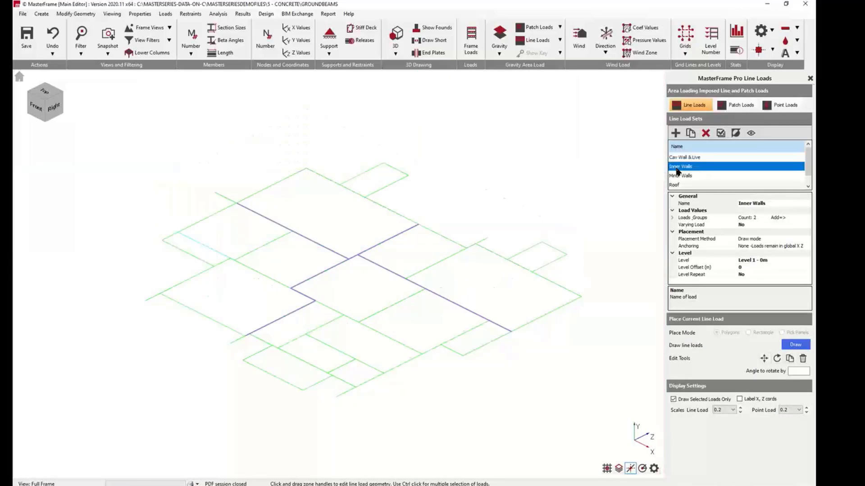
pyautogui.click(677, 176)
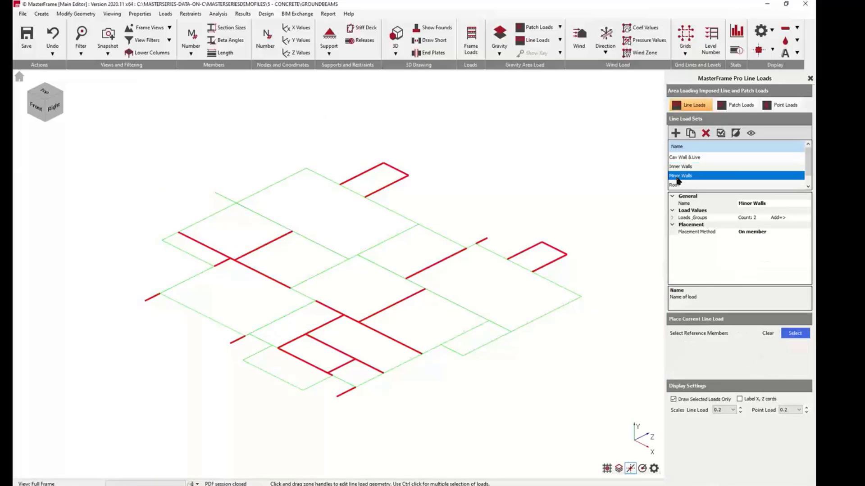
# - Review the Roof line load set on the frame and close the line load settings
pyautogui.click(678, 185)
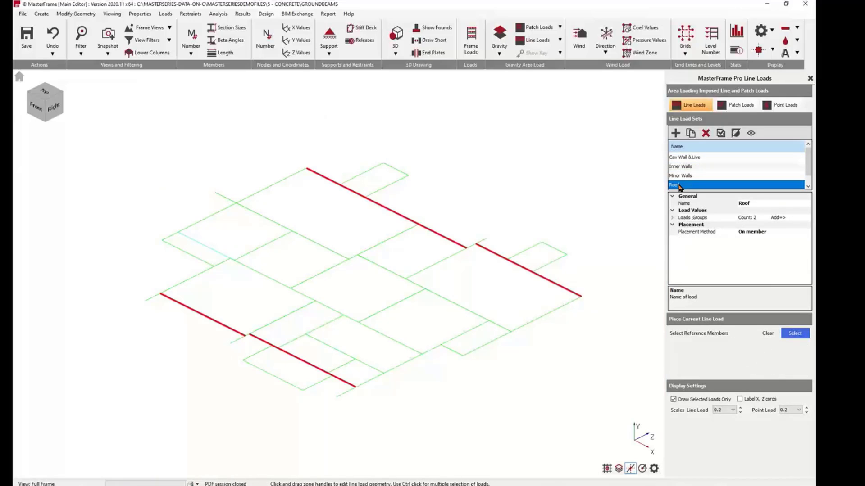
pyautogui.click(809, 80)
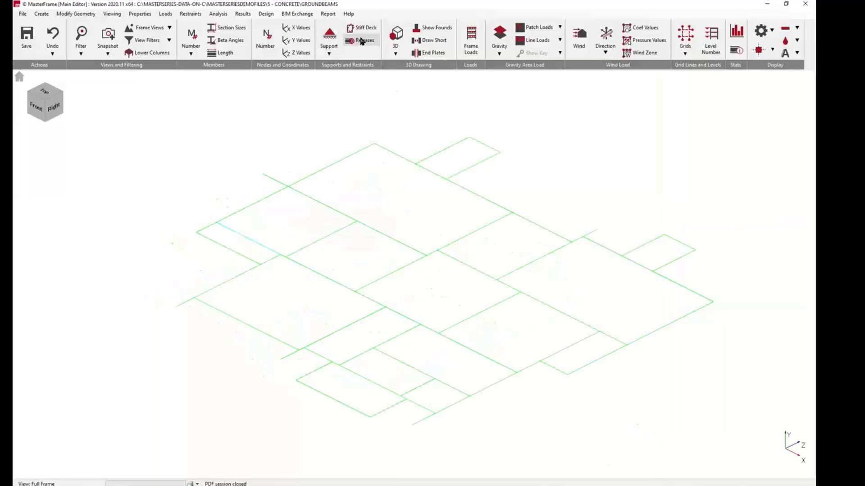
# - Review the load diagram for all loading cases, showing load groups D0 to D9 and L0 to L9 in turn
pyautogui.moveTo(699, 230); pyautogui.dragTo(656, 118)
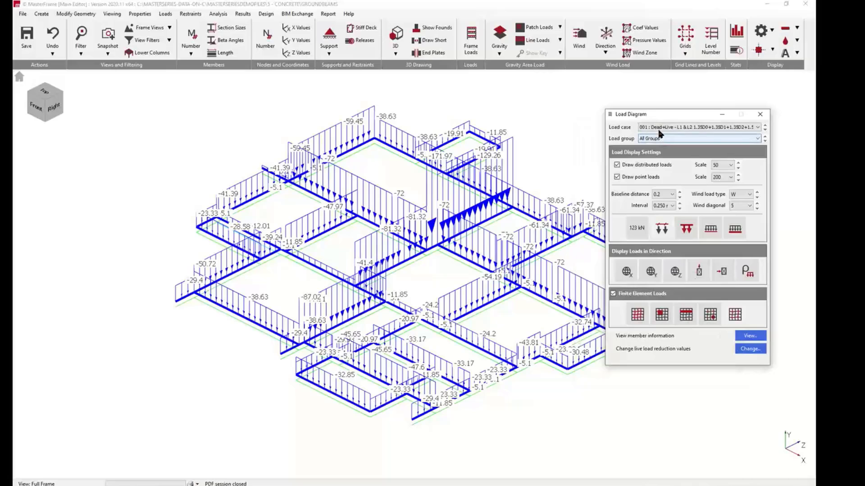
pyautogui.scroll(1, 657, 129)
pyautogui.click(653, 140)
pyautogui.click(655, 184)
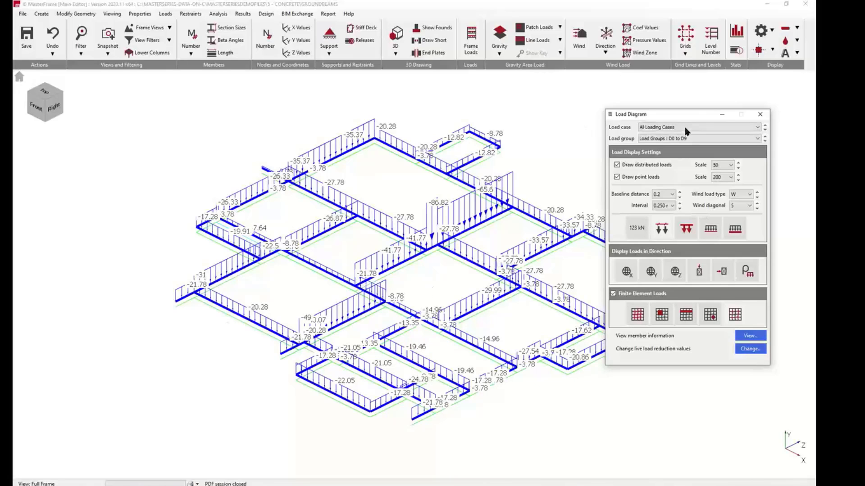
pyautogui.moveTo(678, 114); pyautogui.dragTo(635, 230)
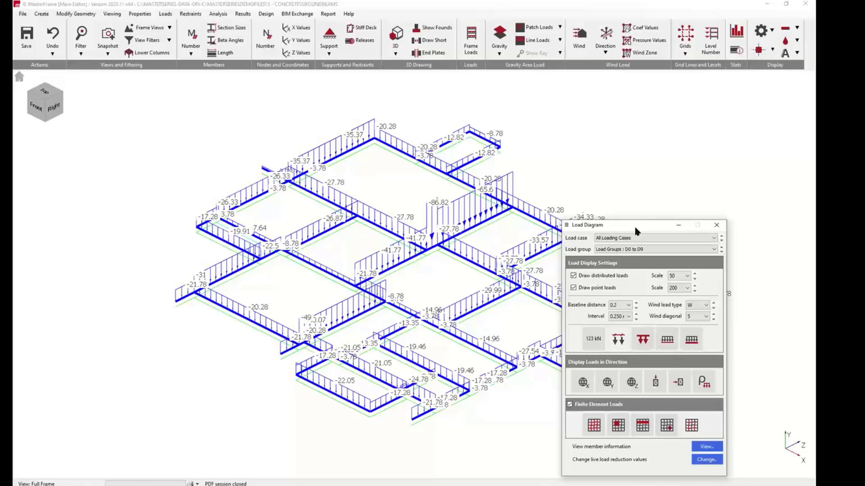
pyautogui.click(721, 252)
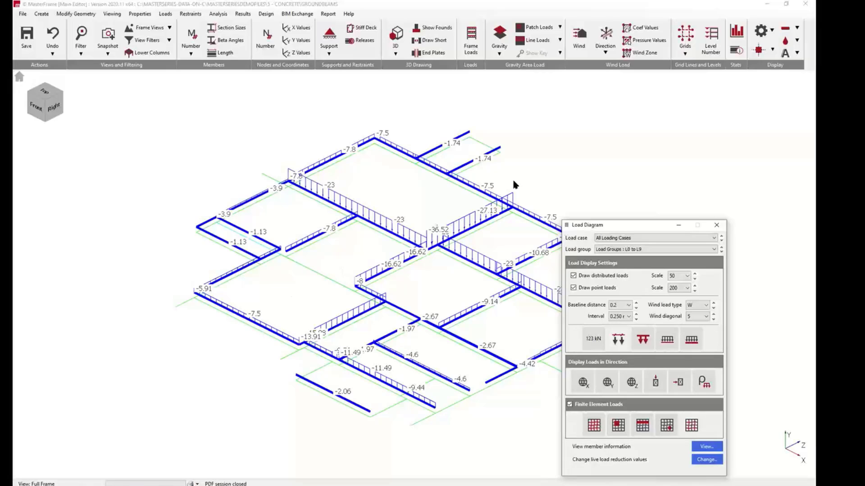
pyautogui.click(717, 226)
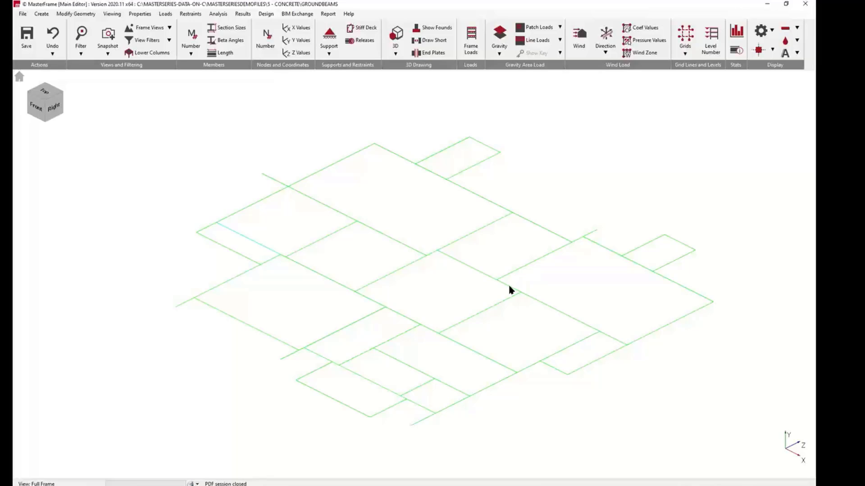
# - Review the alternate area loading groups D1 L1 and D2 L2 with the supports shown on the frame
pyautogui.click(166, 14)
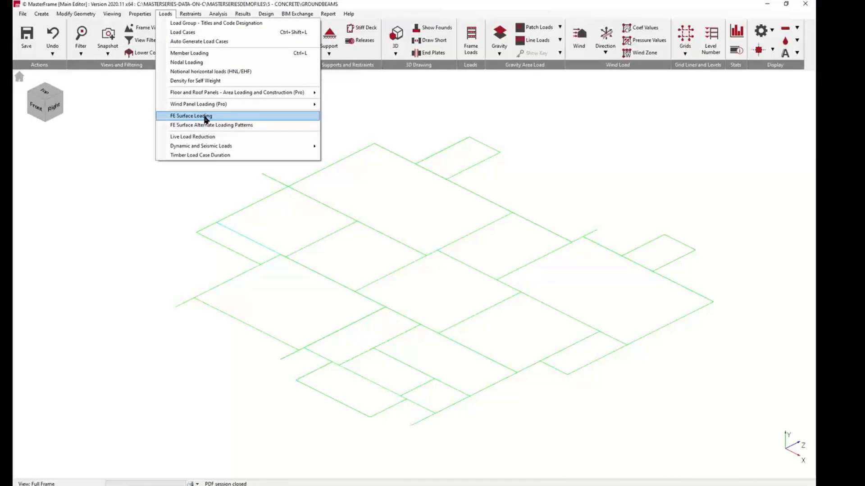
pyautogui.moveTo(199, 96)
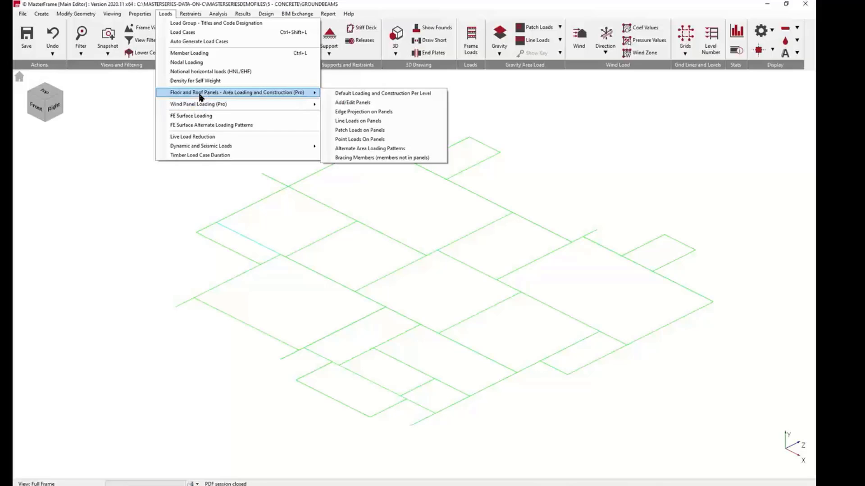
pyautogui.click(372, 149)
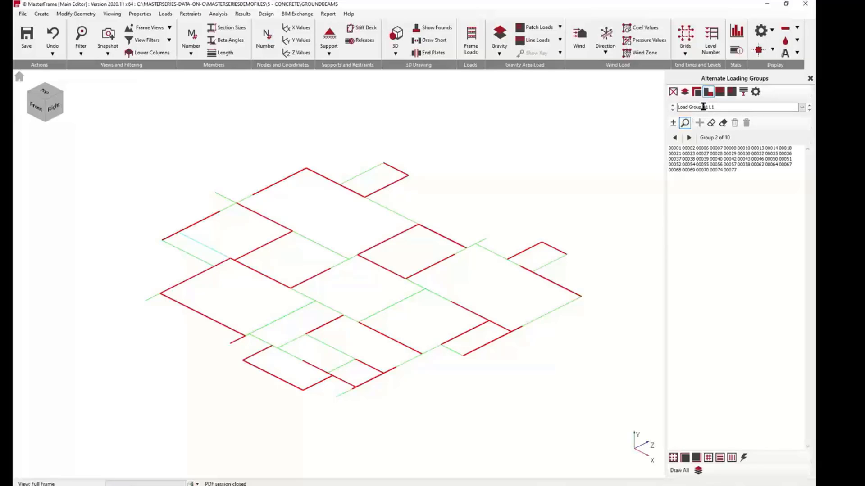
pyautogui.click(330, 44)
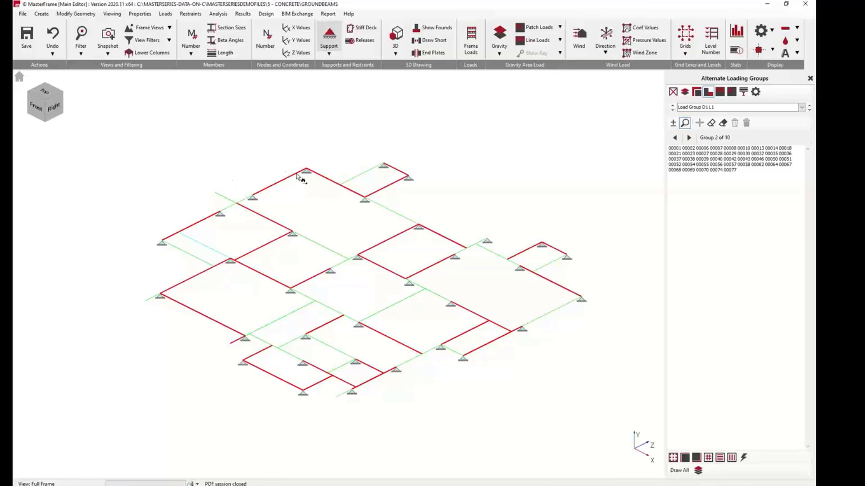
pyautogui.click(809, 109)
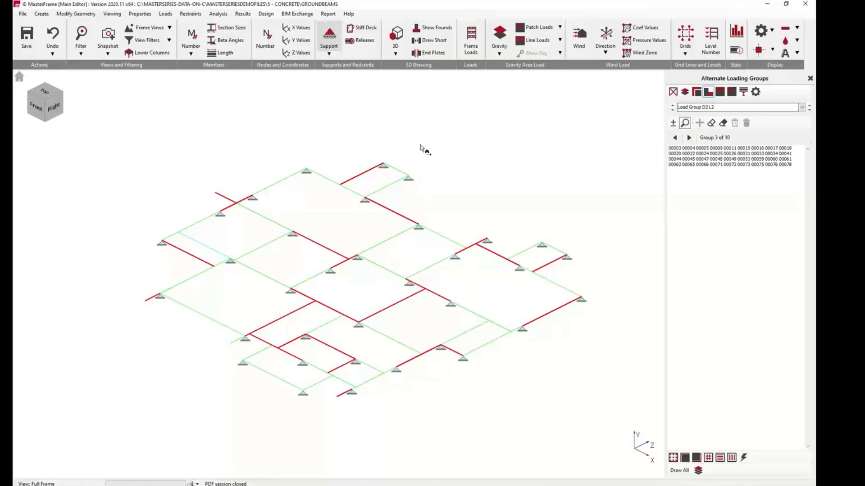
# - Try adding and removing a small-bay member in alternate loading group D2 L2, and draw all the loading groups together
pyautogui.click(672, 123)
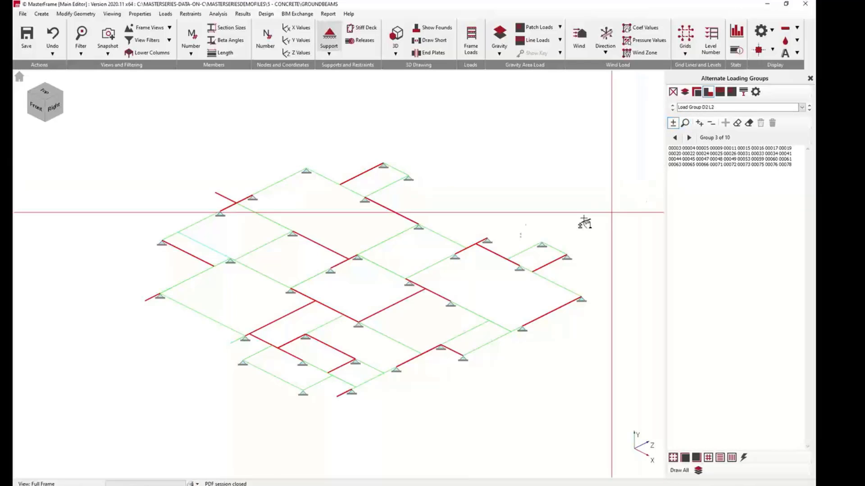
pyautogui.click(548, 270)
pyautogui.click(549, 271)
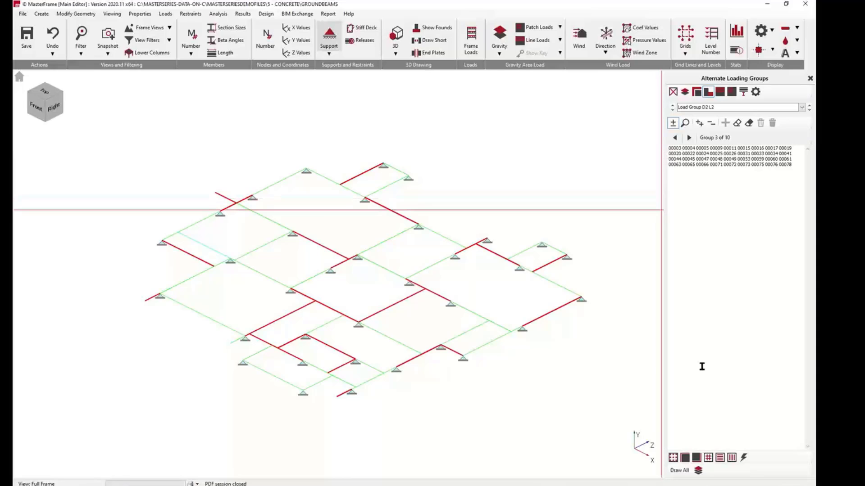
pyautogui.click(677, 471)
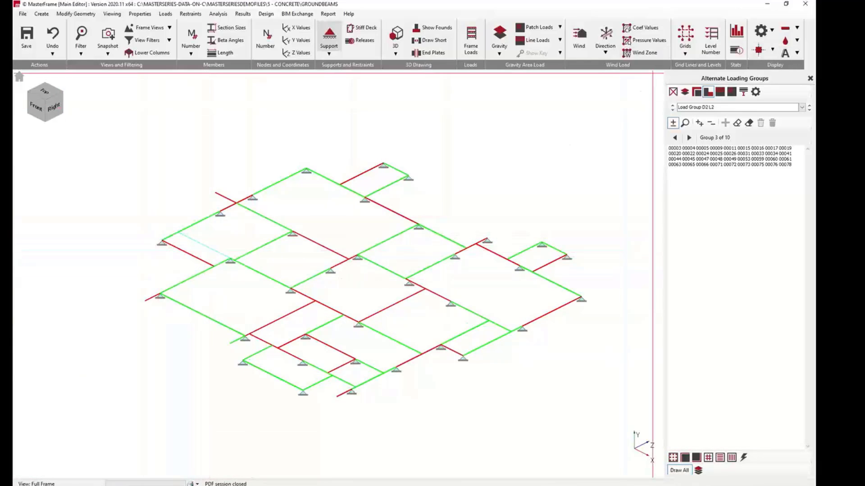
pyautogui.click(809, 76)
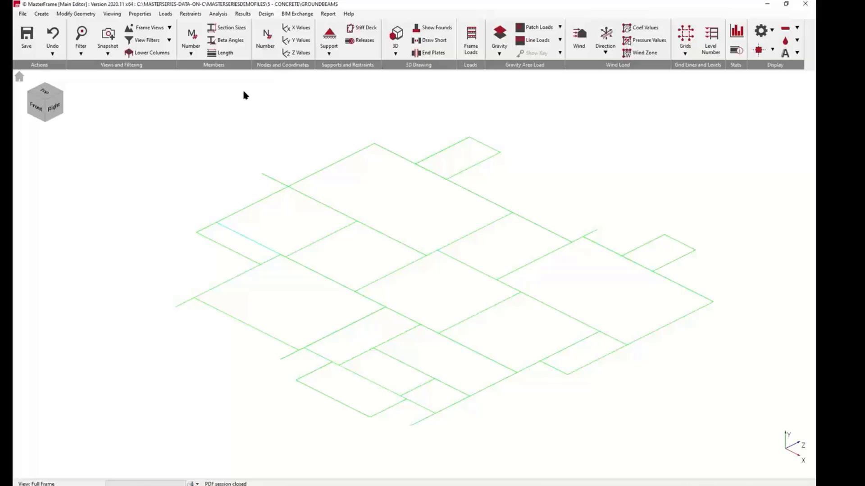
# - Review the load factors of the first three dead and live load combinations and the list of ultimate and serviceability cases
pyautogui.click(166, 15)
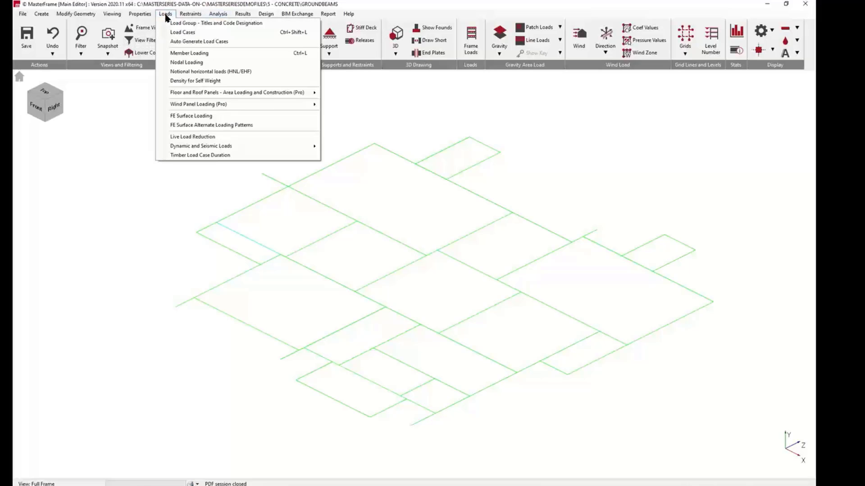
pyautogui.click(221, 36)
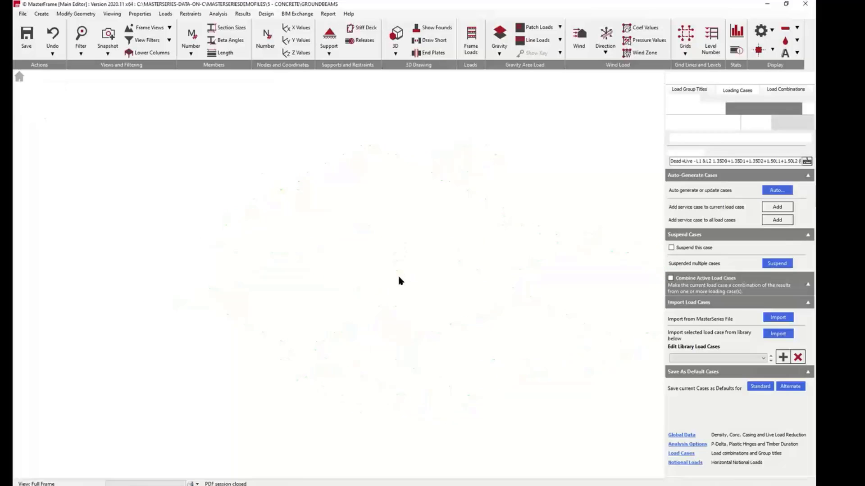
pyautogui.click(778, 90)
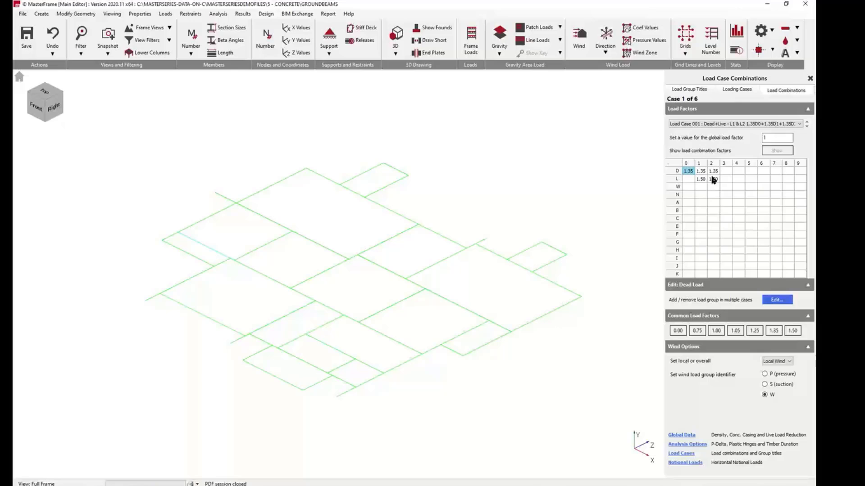
pyautogui.click(807, 126)
pyautogui.click(806, 127)
pyautogui.click(692, 123)
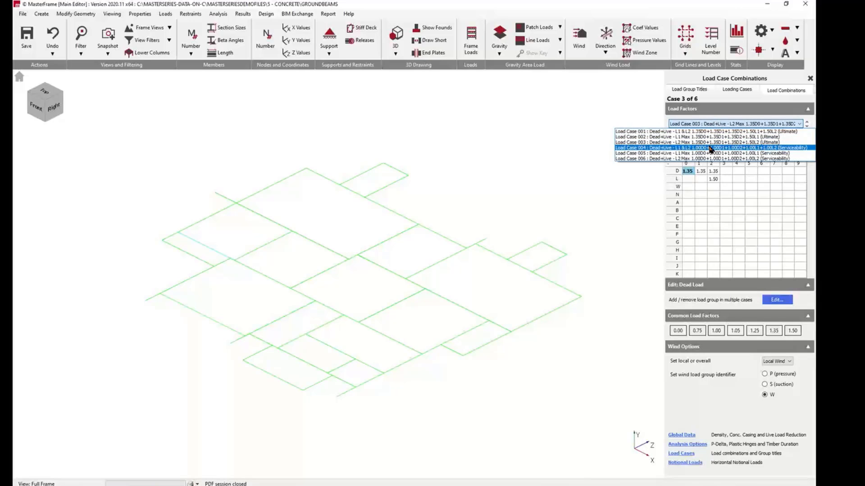
pyautogui.click(478, 154)
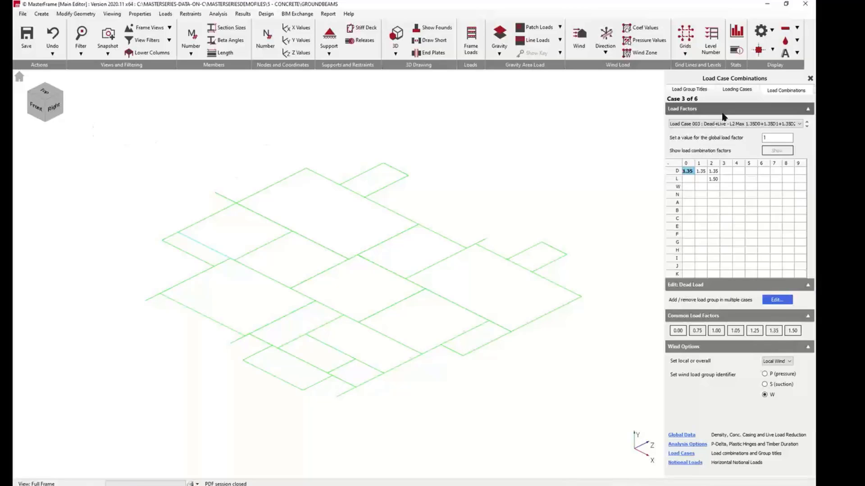
pyautogui.click(810, 79)
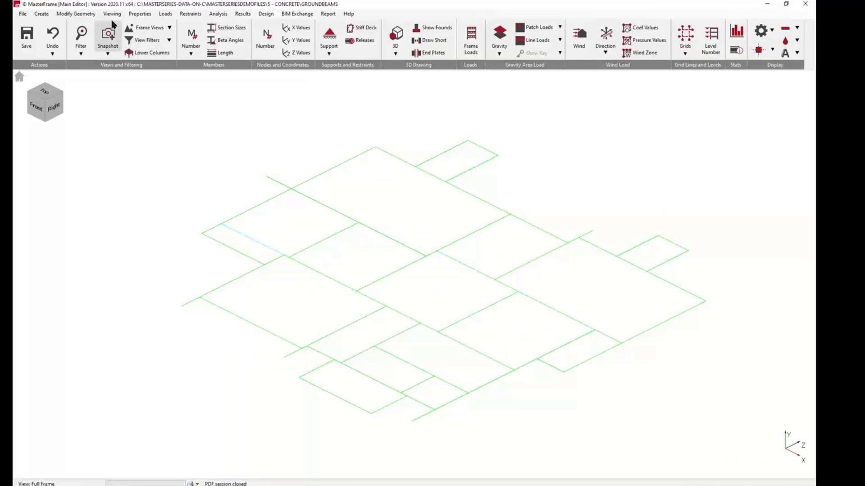
# - Turn off Ignore Torsional Stiffness in the global analysis options
pyautogui.click(217, 15)
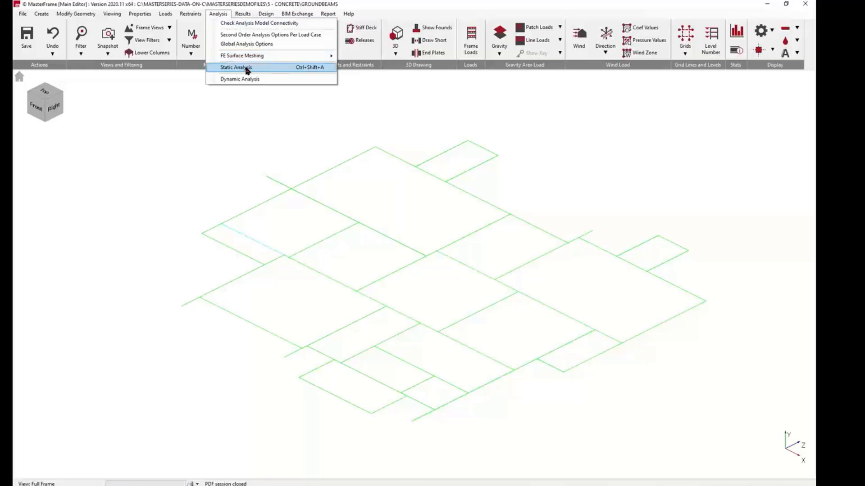
pyautogui.click(296, 43)
pyautogui.click(349, 231)
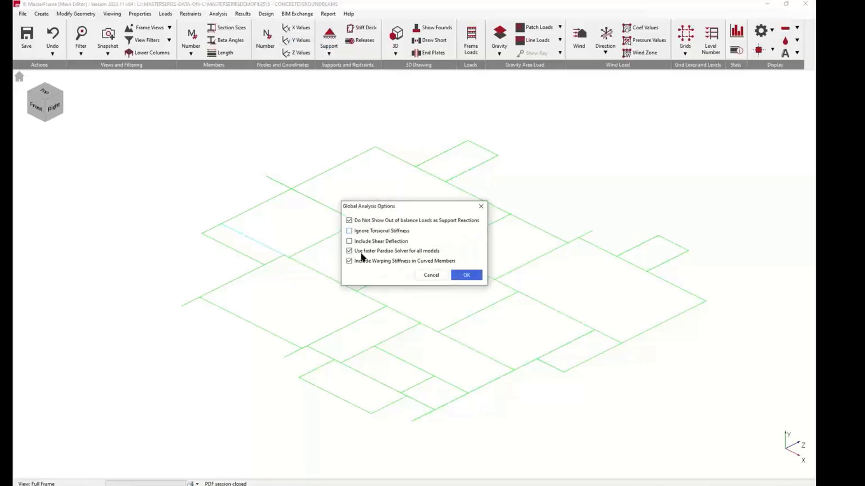
pyautogui.click(467, 281)
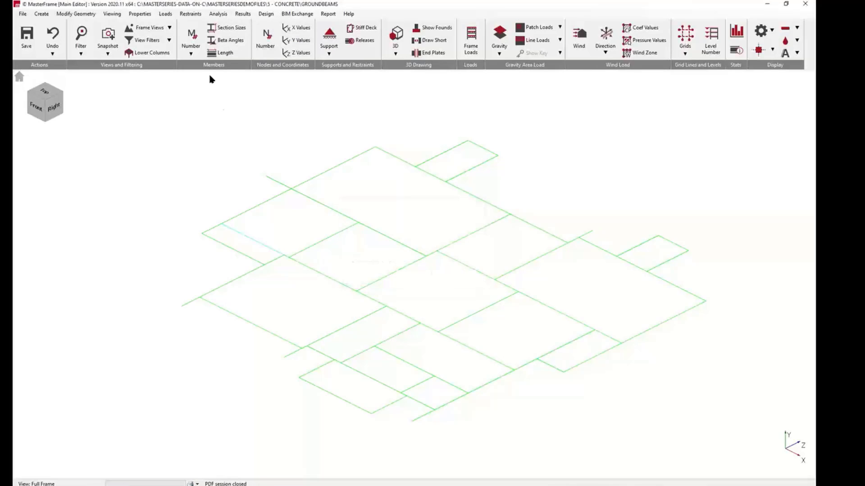
# - Run a static analysis of all load cases as a grillage
pyautogui.click(218, 14)
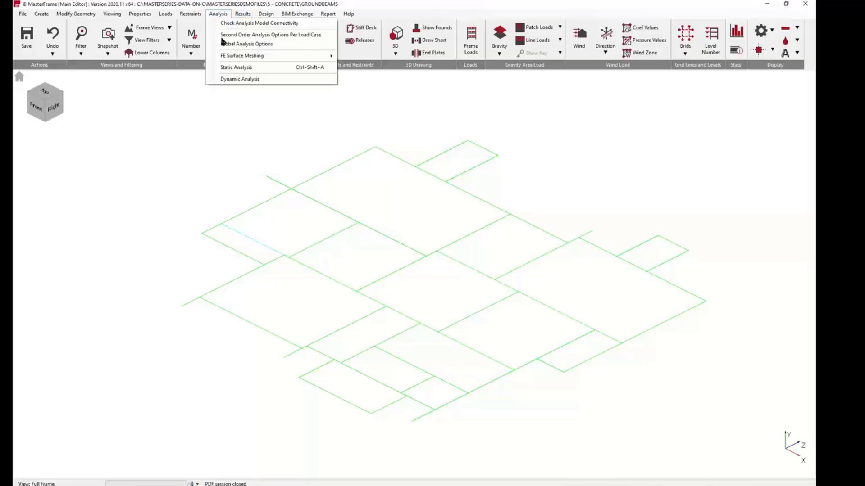
pyautogui.click(235, 67)
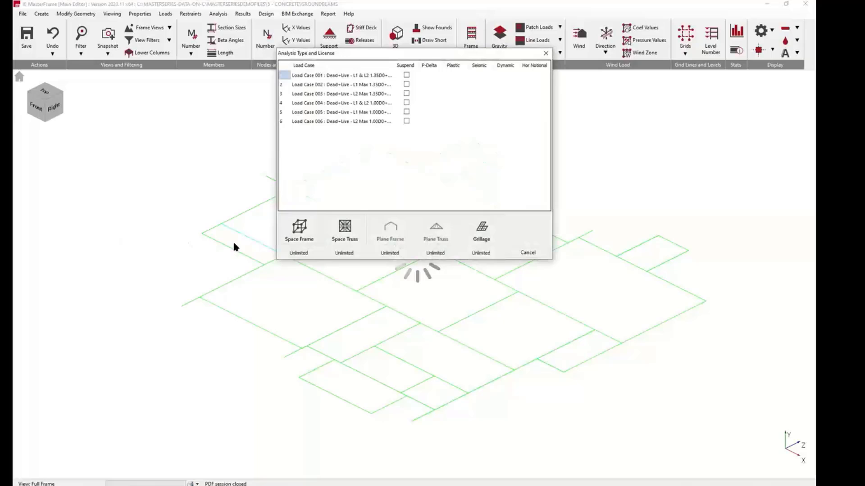
pyautogui.click(481, 229)
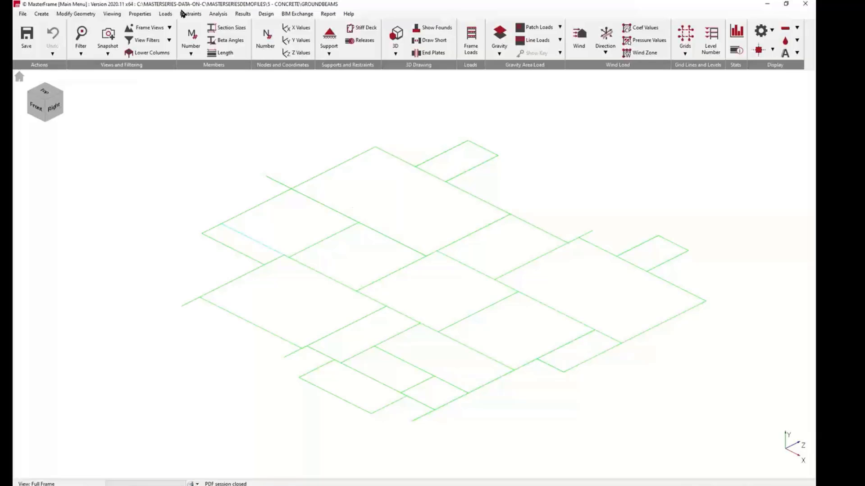
# - Show the graphical analysis results with the members coloured by section
pyautogui.click(242, 14)
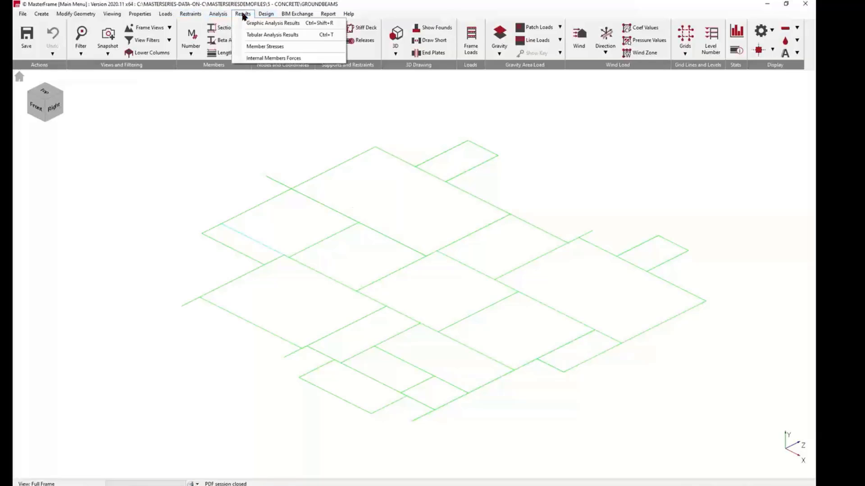
pyautogui.click(249, 23)
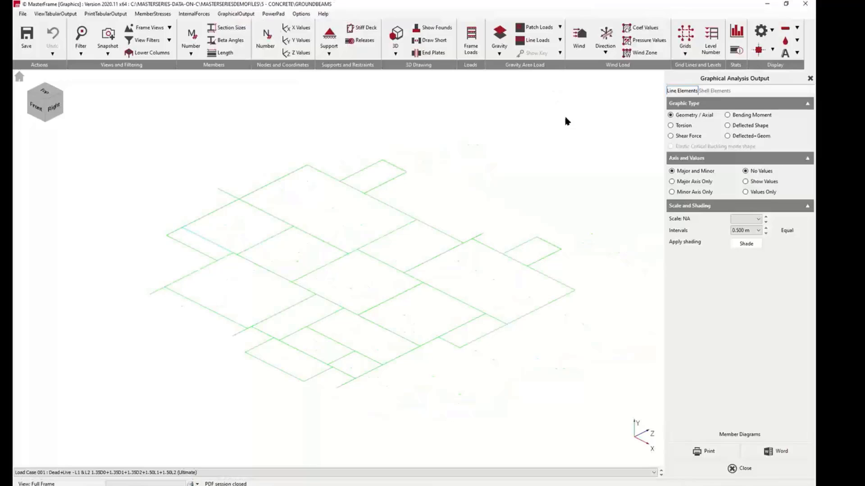
pyautogui.click(395, 52)
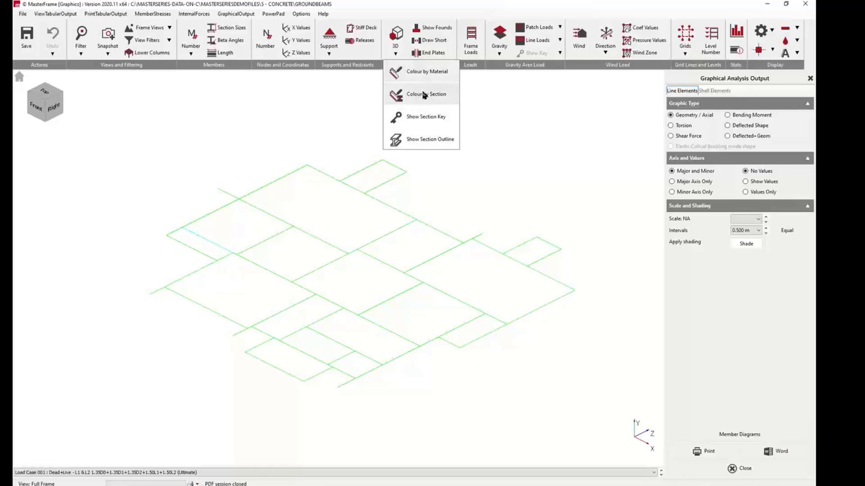
pyautogui.click(423, 95)
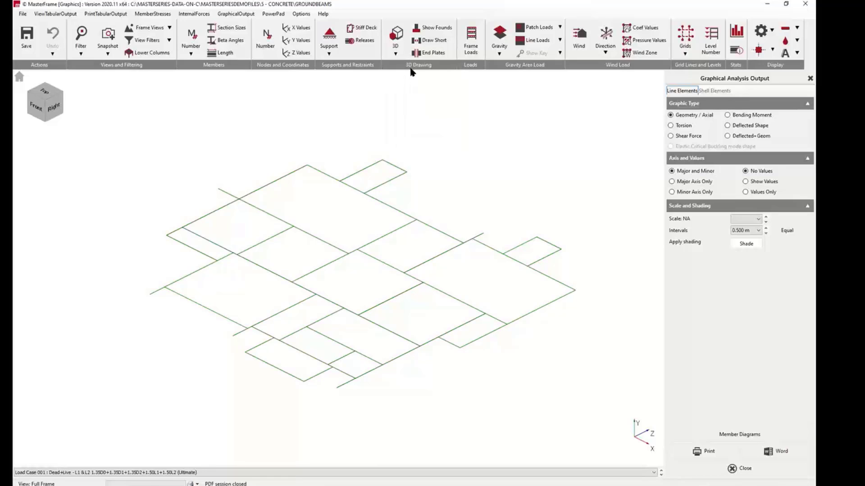
# - Display the bending moment diagram for load case 001 at 0.100 m intervals and examine it closely
pyautogui.click(744, 118)
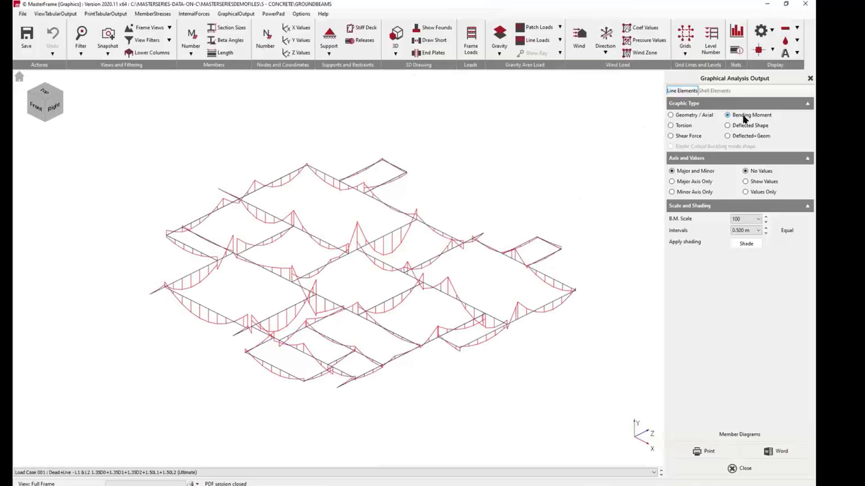
pyautogui.click(765, 233)
pyautogui.click(765, 233)
pyautogui.click(765, 233)
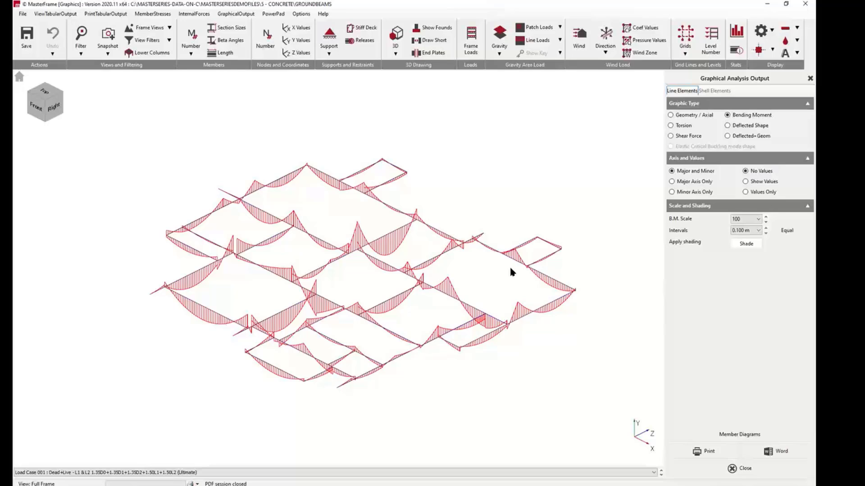
pyautogui.scroll(5, 457, 353)
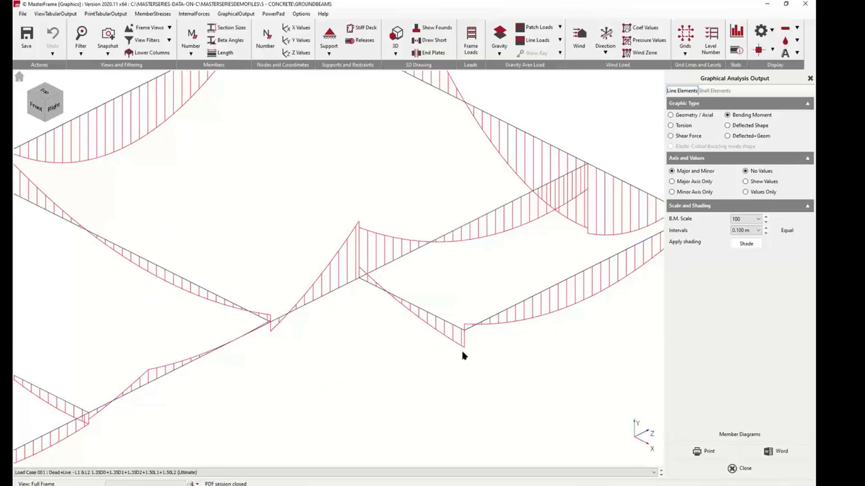
# - Show values on the bending moment diagram, and display the major-axis torsion diagram with values for load case 001
pyautogui.scroll(5, 462, 352)
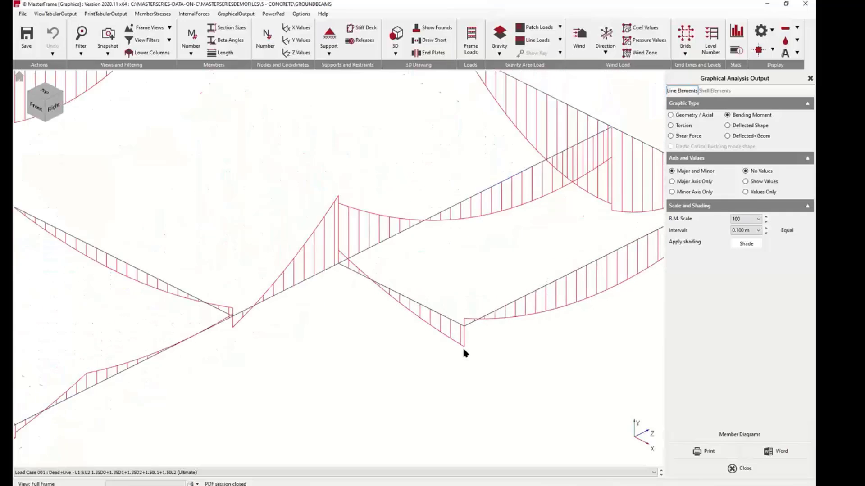
pyautogui.scroll(-5, 464, 350)
pyautogui.click(745, 181)
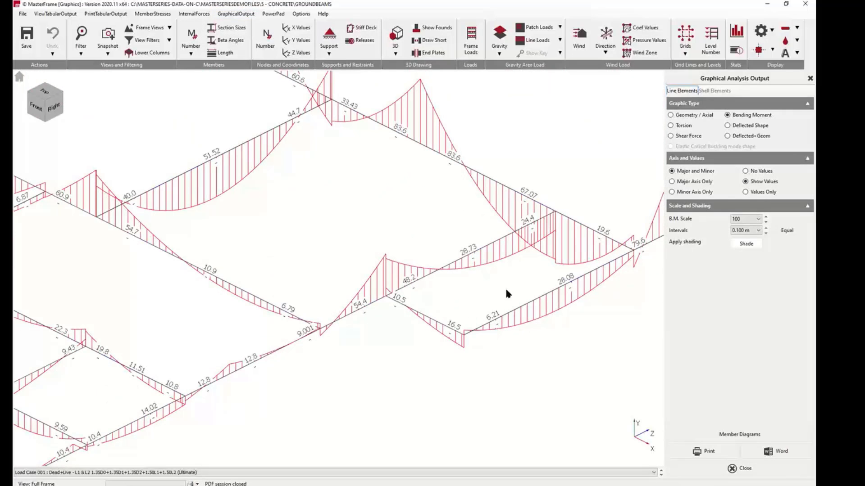
pyautogui.click(686, 182)
pyautogui.click(683, 127)
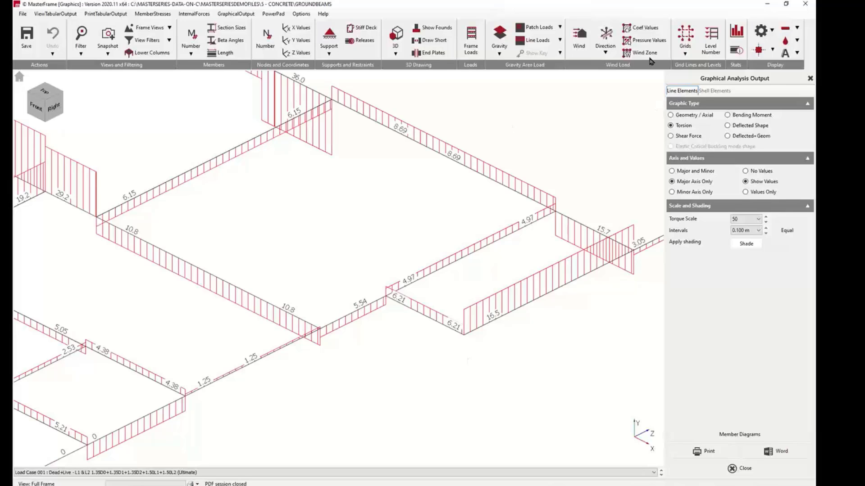
pyautogui.click(810, 79)
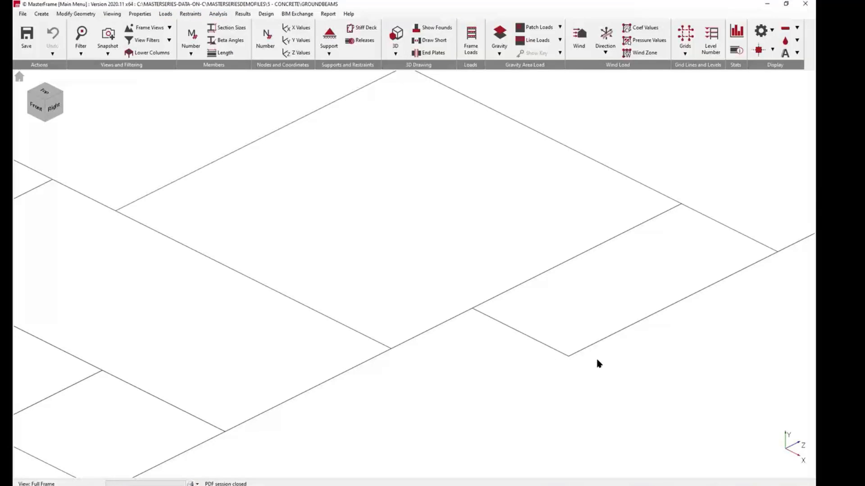
# - Turn on Ignore Torsional Stiffness in the global analysis options
pyautogui.click(218, 14)
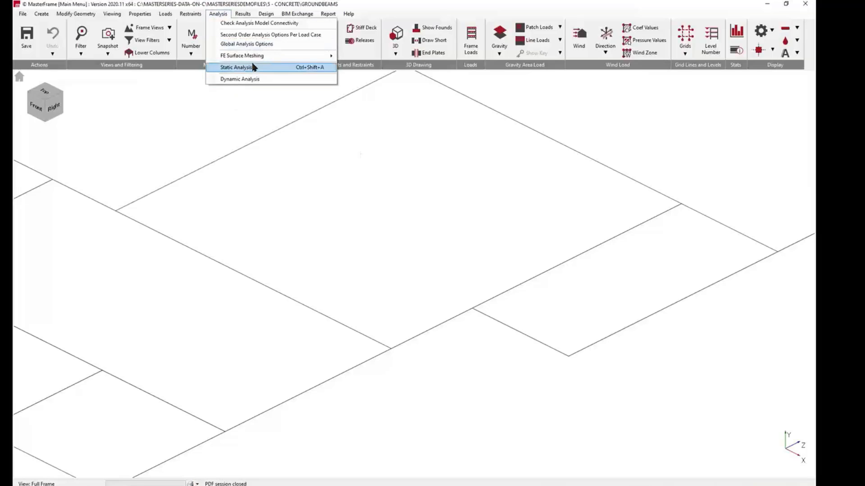
pyautogui.click(247, 44)
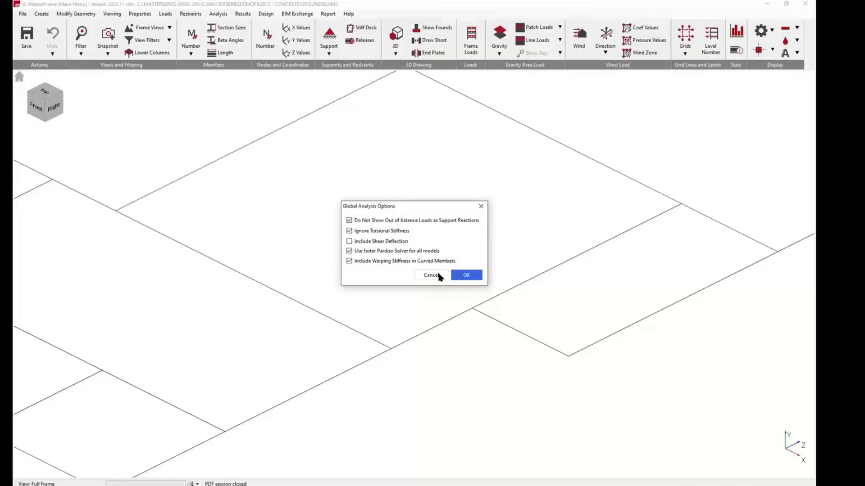
pyautogui.click(467, 277)
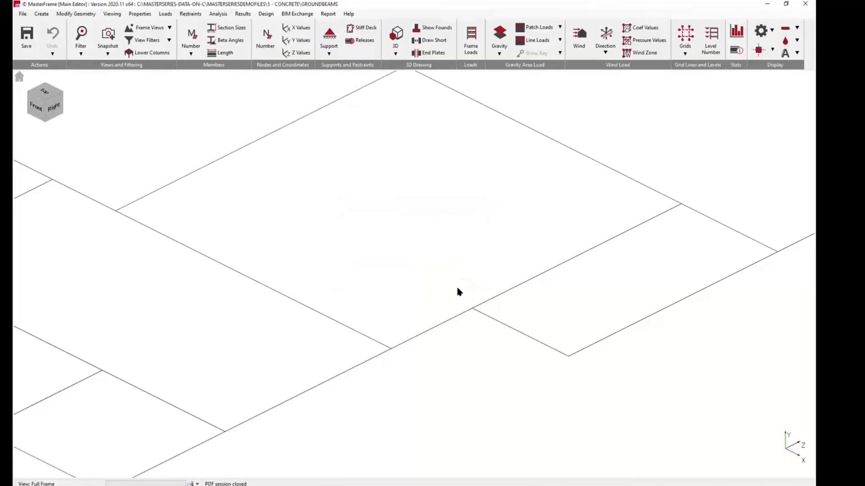
# - Rerun the static analysis of the ground beam frame with the updated global analysis options
pyautogui.moveTo(378, 294); pyautogui.dragTo(405, 332, button='middle')
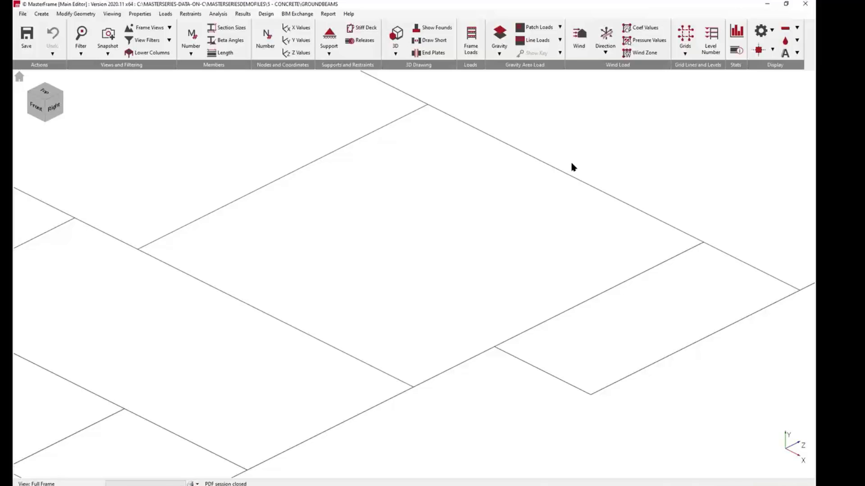
pyautogui.moveTo(334, 295); pyautogui.dragTo(750, 4, button='middle')
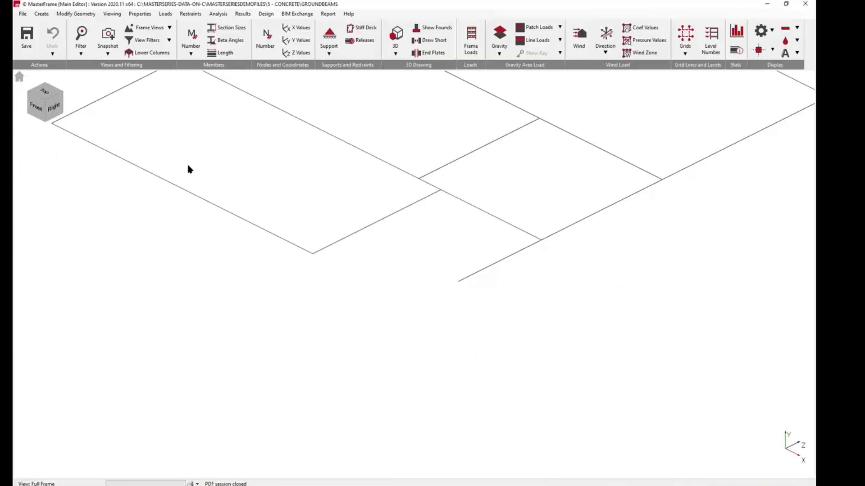
pyautogui.moveTo(187, 168); pyautogui.dragTo(439, 414, button='middle')
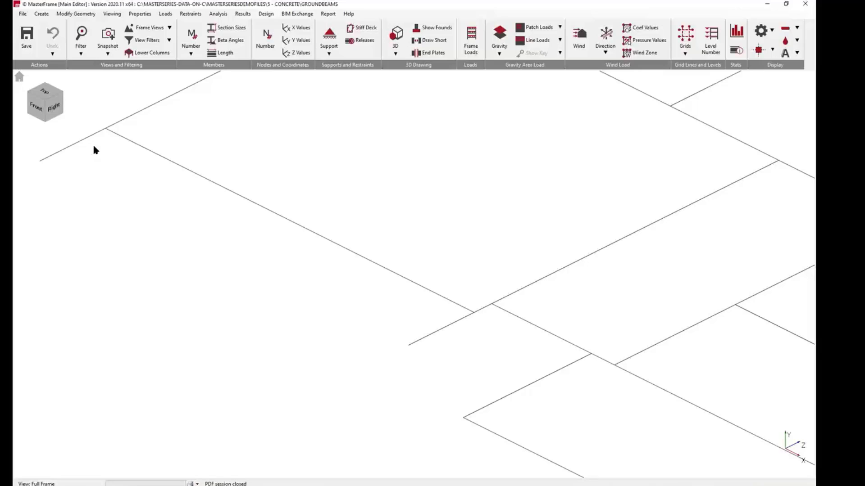
pyautogui.click(218, 14)
pyautogui.click(236, 66)
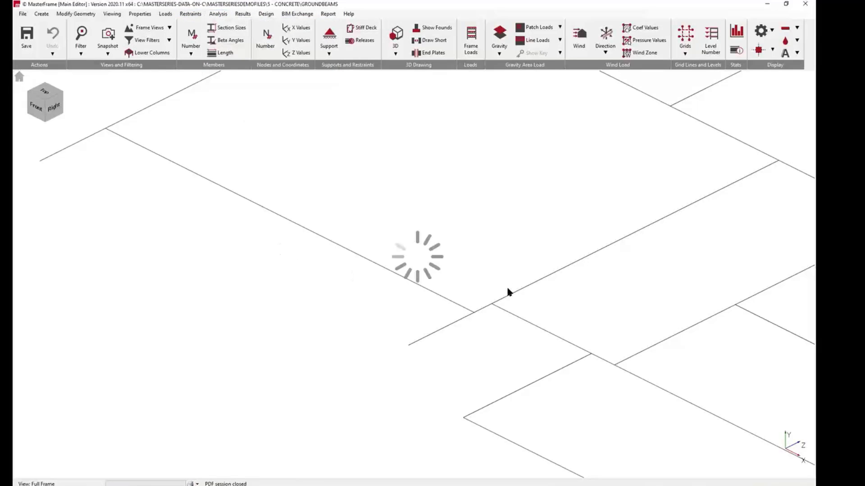
pyautogui.click(294, 238)
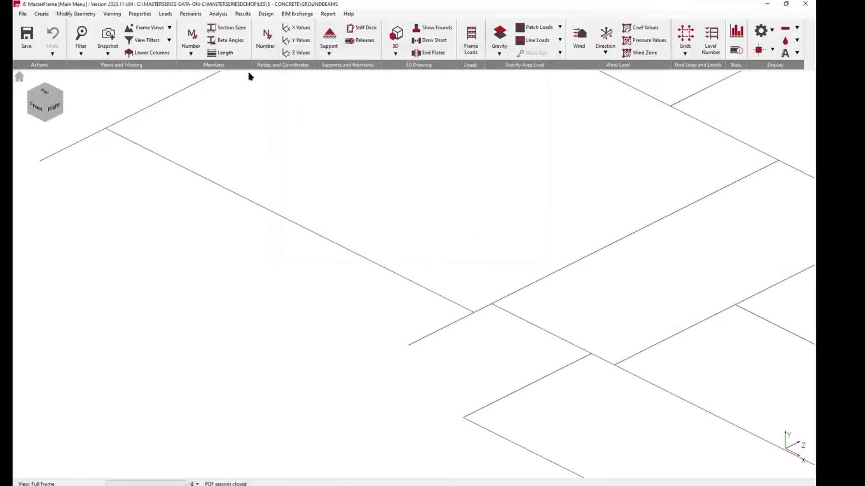
# - Display the bending moment diagram for load case 001 from the new analysis at 0.100 m intervals
pyautogui.click(243, 13)
pyautogui.click(272, 23)
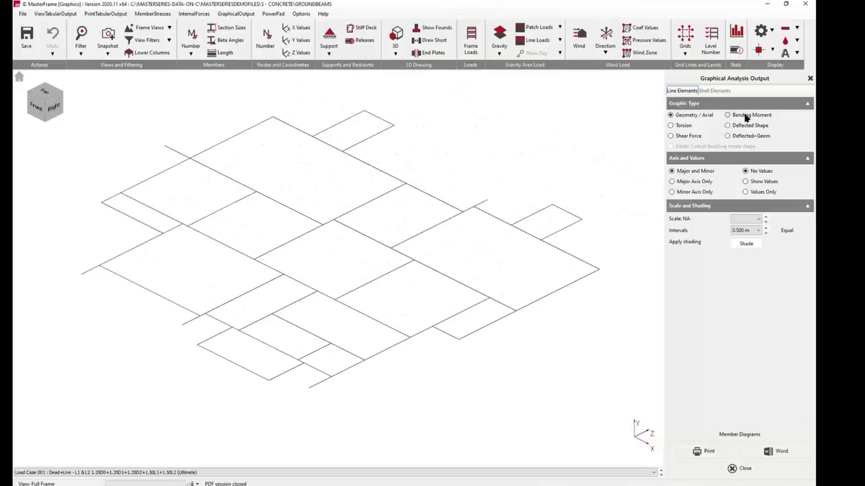
pyautogui.click(727, 115)
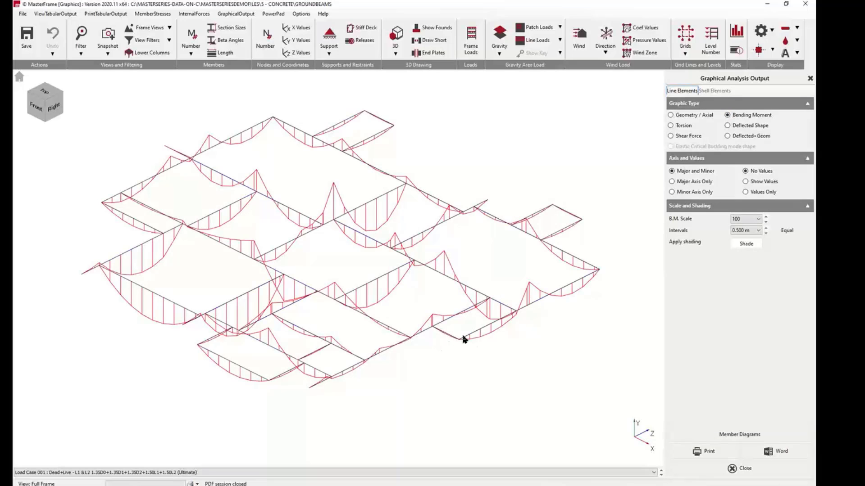
pyautogui.scroll(5, 464, 340)
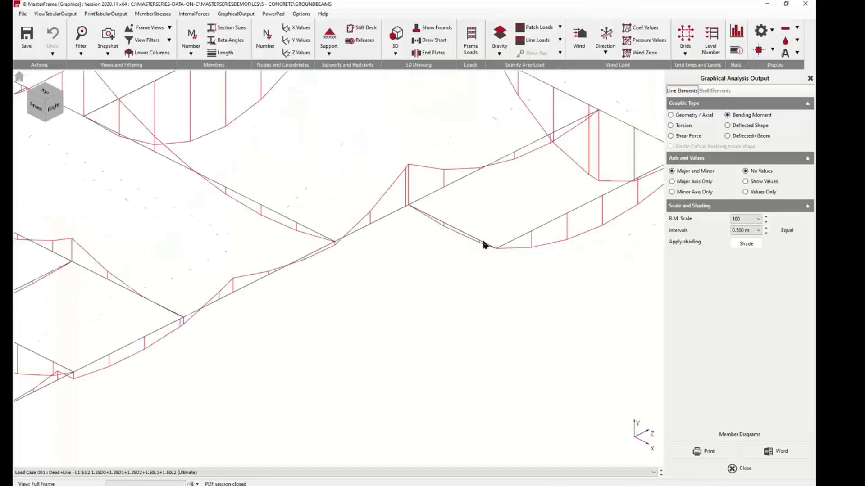
pyautogui.scroll(-2, 483, 245)
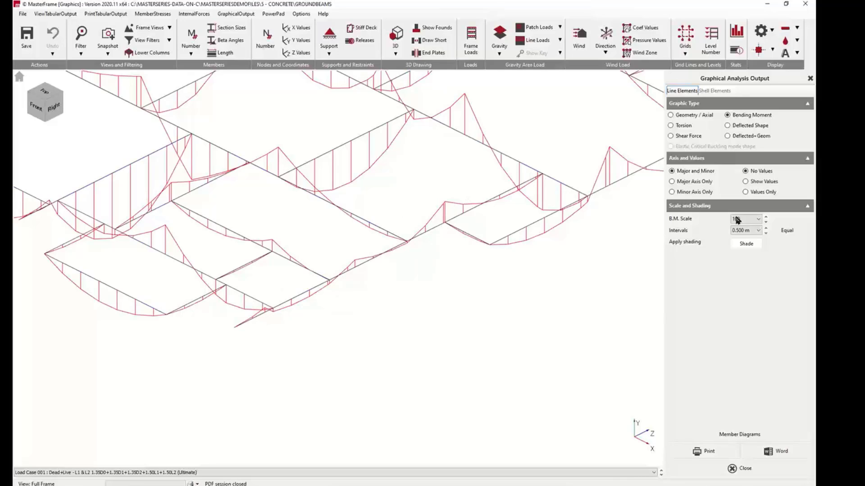
pyautogui.click(766, 233)
pyautogui.click(765, 233)
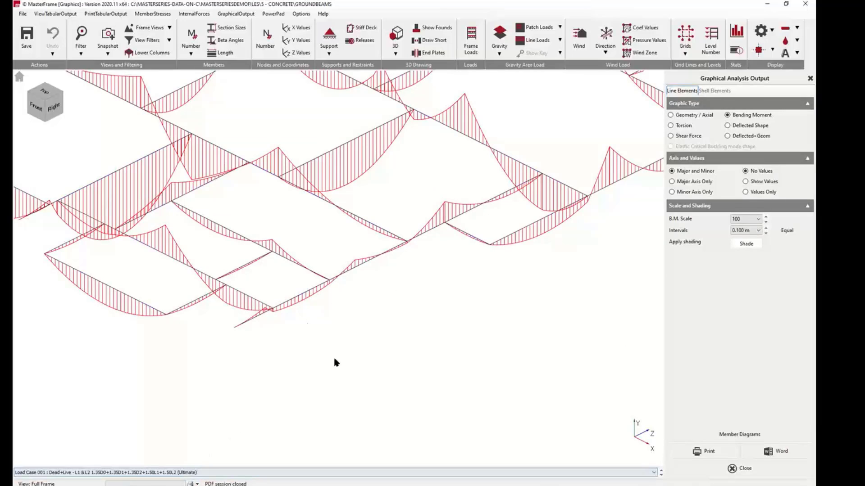
# - View the bending moment diagrams of load case 002 and load case 003 in turn
pyautogui.click(130, 473)
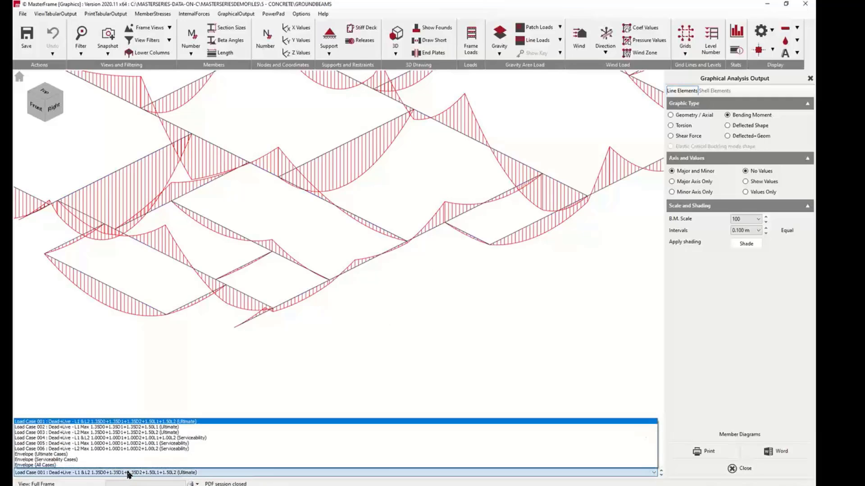
pyautogui.click(136, 427)
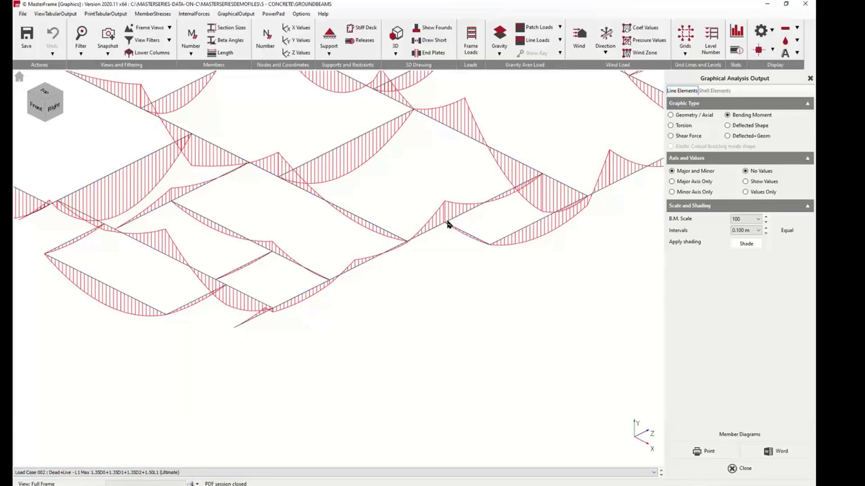
pyautogui.click(122, 472)
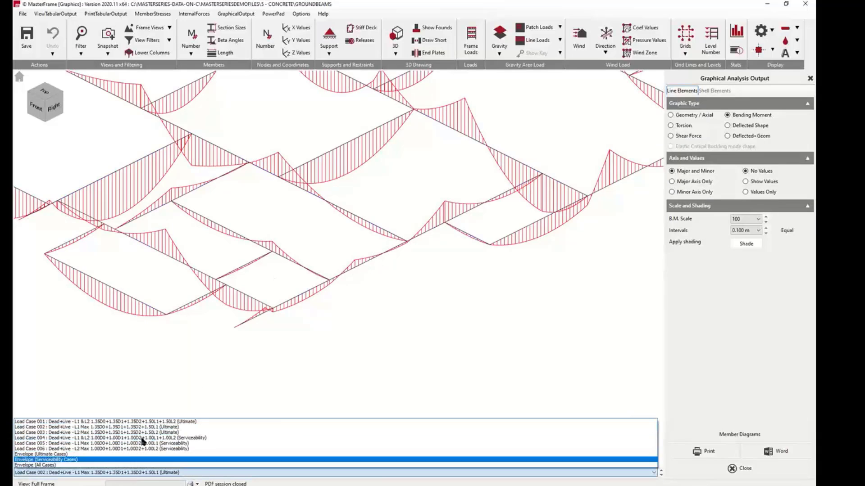
pyautogui.click(147, 432)
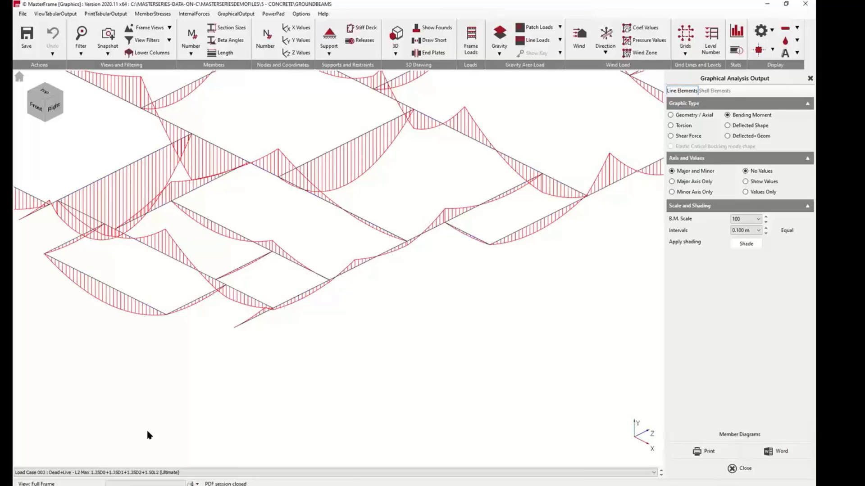
pyautogui.moveTo(239, 309)
pyautogui.mouseDown(button='middle')
pyautogui.moveTo(270, 358)
pyautogui.moveTo(184, 458)
pyautogui.mouseUp(button='middle')
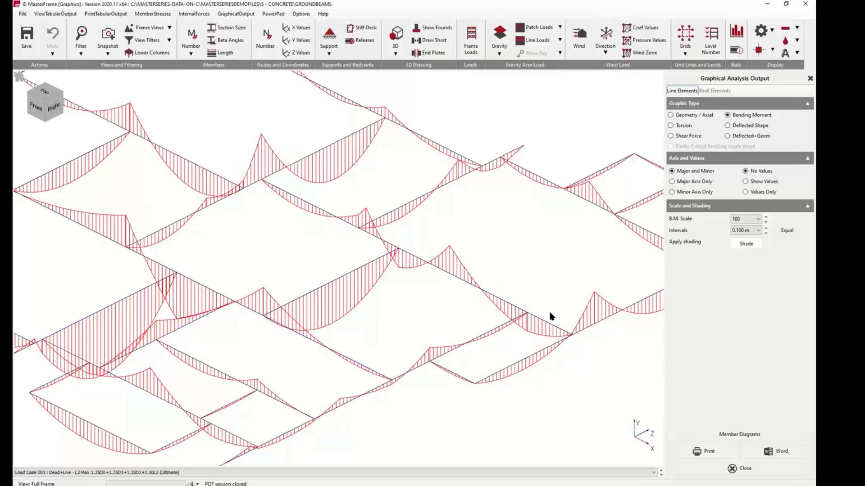
# - Compare the bending moments of load cases 001 to 003 again and display the Envelope (Ultimate Cases)
pyautogui.click(661, 471)
pyautogui.click(660, 471)
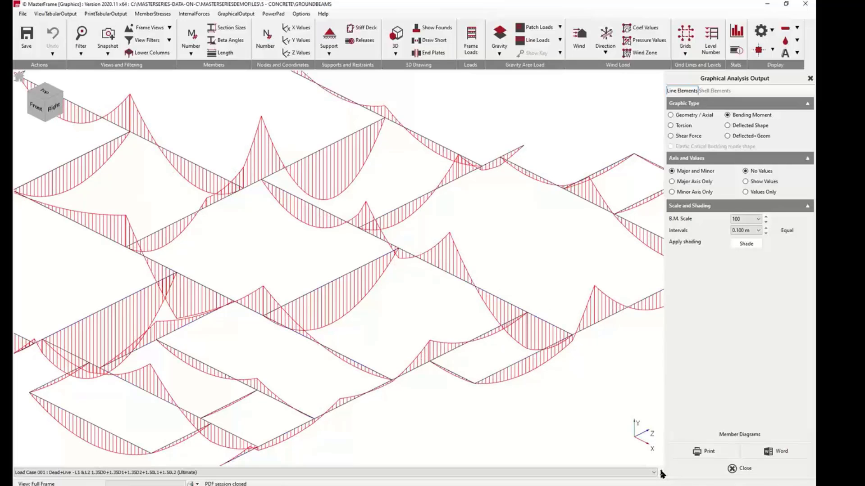
pyautogui.click(660, 474)
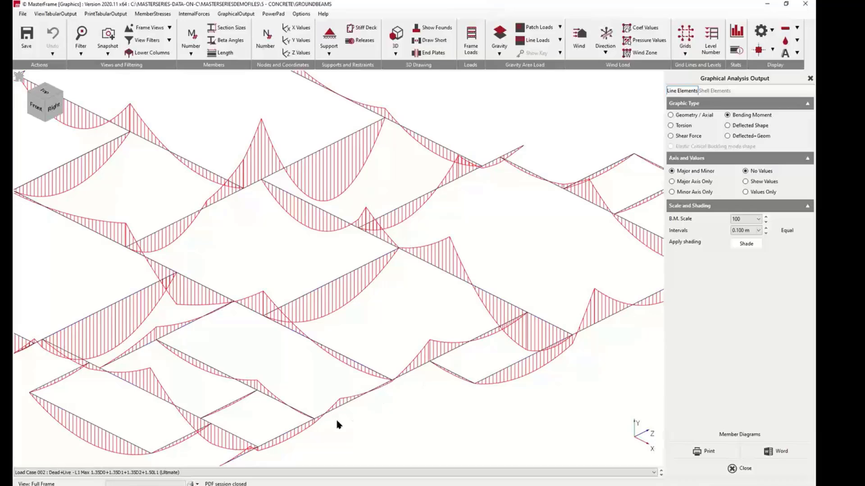
pyautogui.click(661, 476)
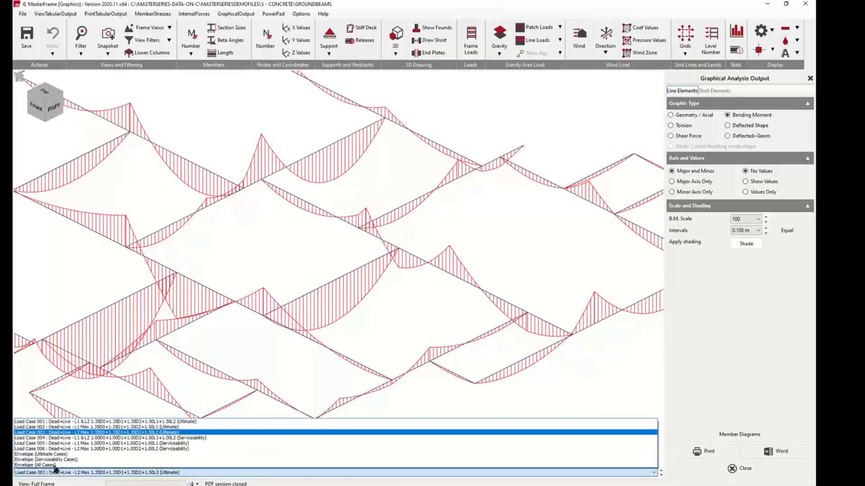
pyautogui.click(55, 456)
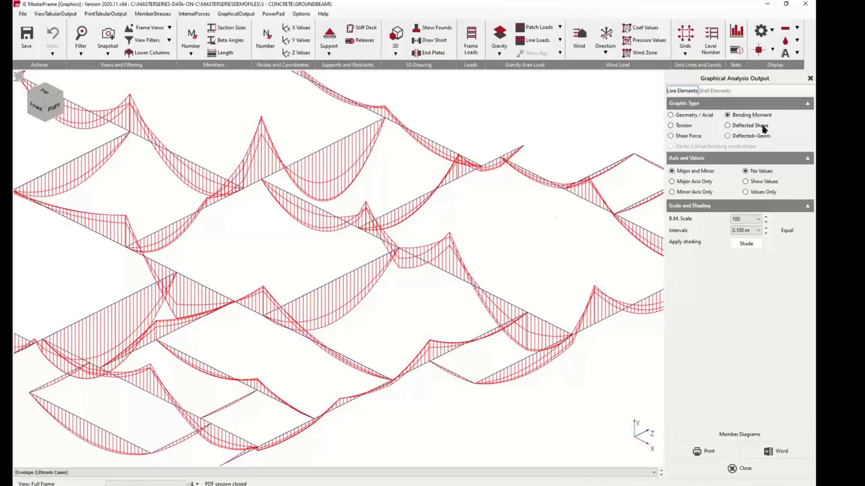
pyautogui.click(810, 78)
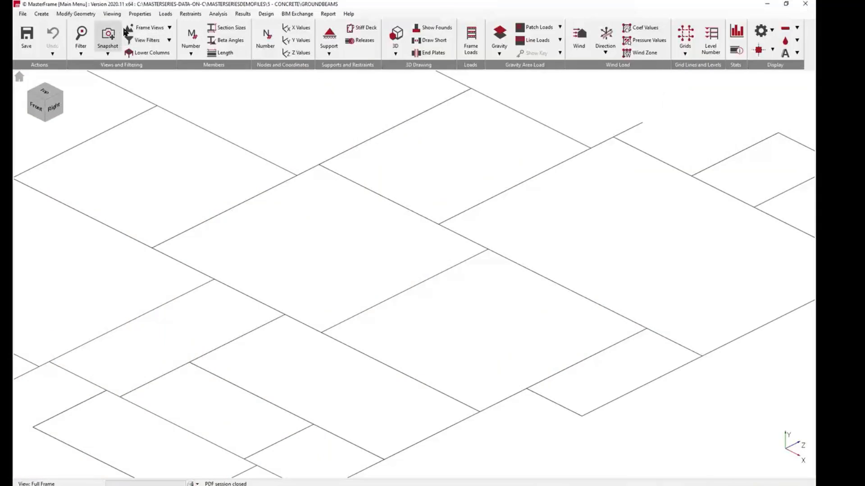
# - Open the EC 2 concrete member design and select Member 02 for design
pyautogui.click(266, 15)
pyautogui.click(296, 149)
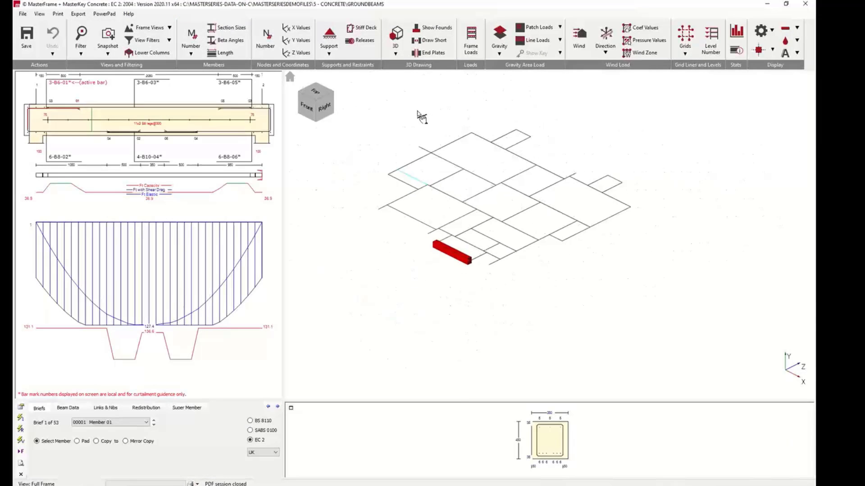
pyautogui.scroll(5, 419, 124)
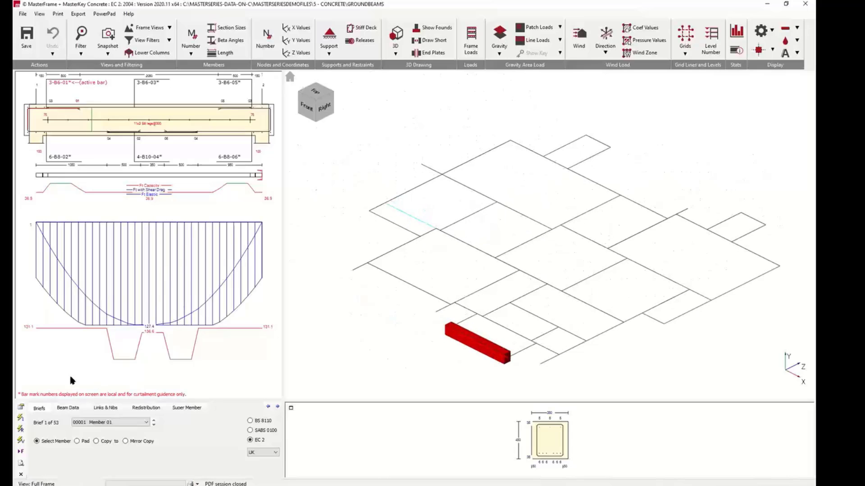
pyautogui.click(394, 281)
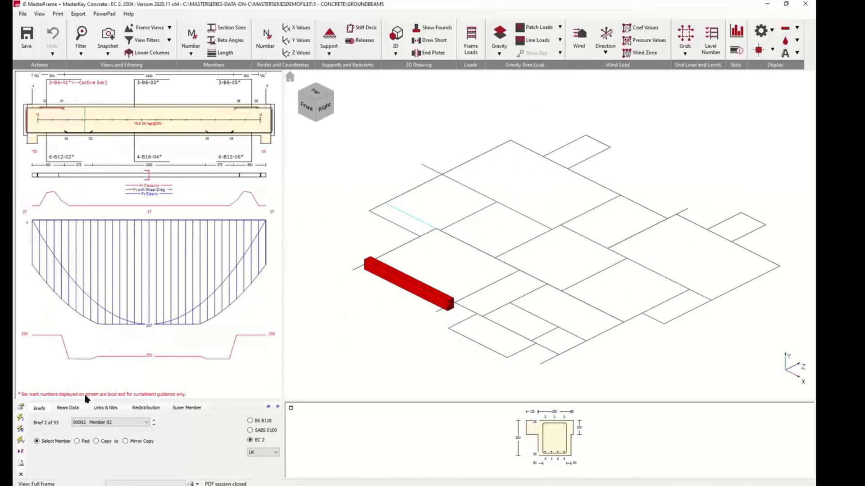
# - Open the basic design data and review the beam auto design limits and the cover and aggregate settings
pyautogui.click(21, 407)
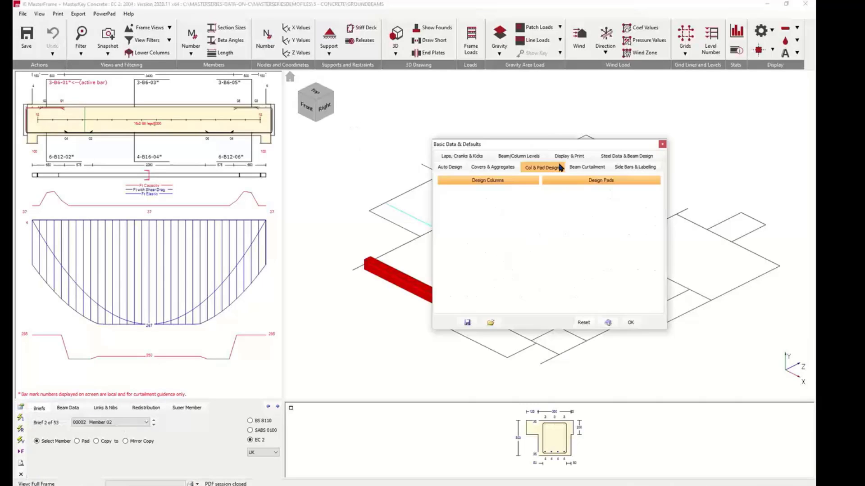
pyautogui.click(449, 169)
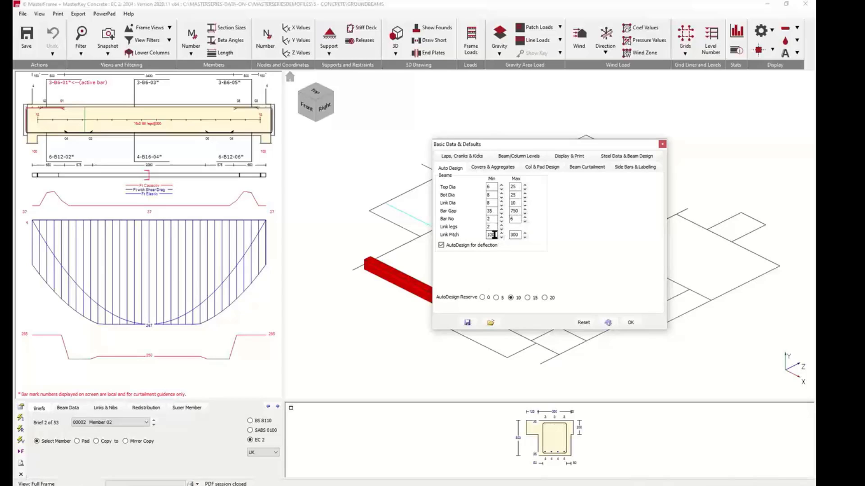
pyautogui.doubleClick(518, 235)
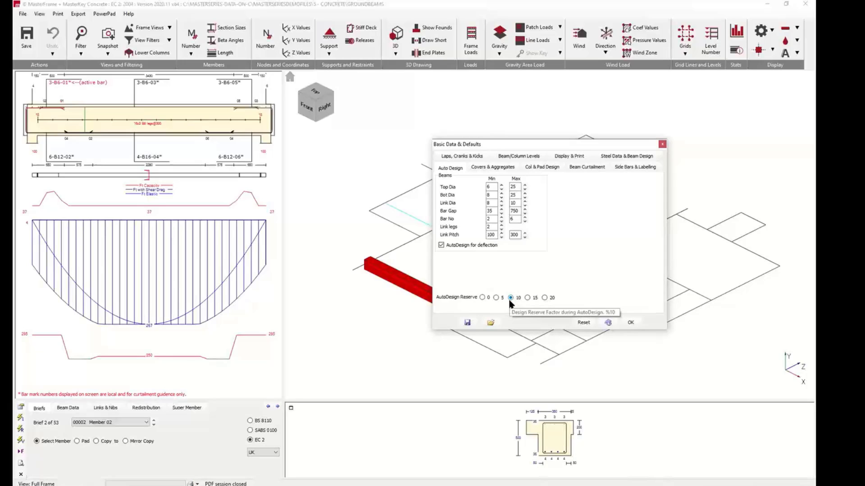
pyautogui.click(492, 168)
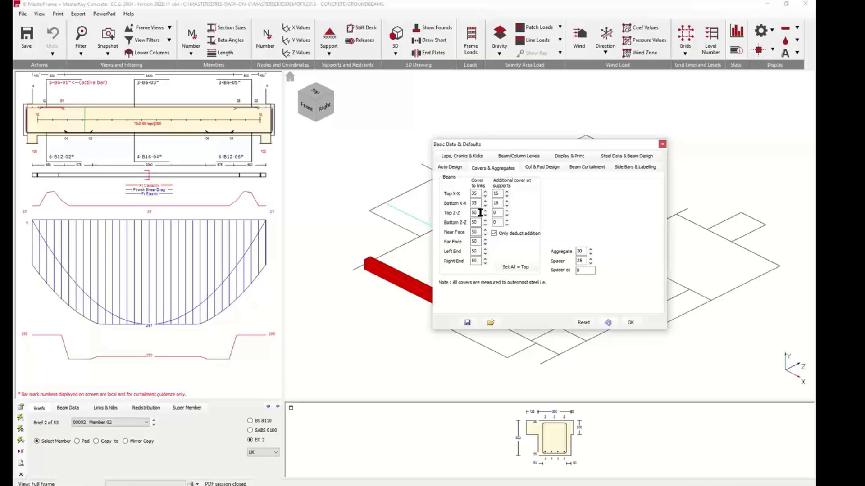
pyautogui.click(552, 168)
# - Review the beam curtailment, side bar and steel data defaults, toggling Always Bob end bars, and accept the dialog
pyautogui.click(586, 168)
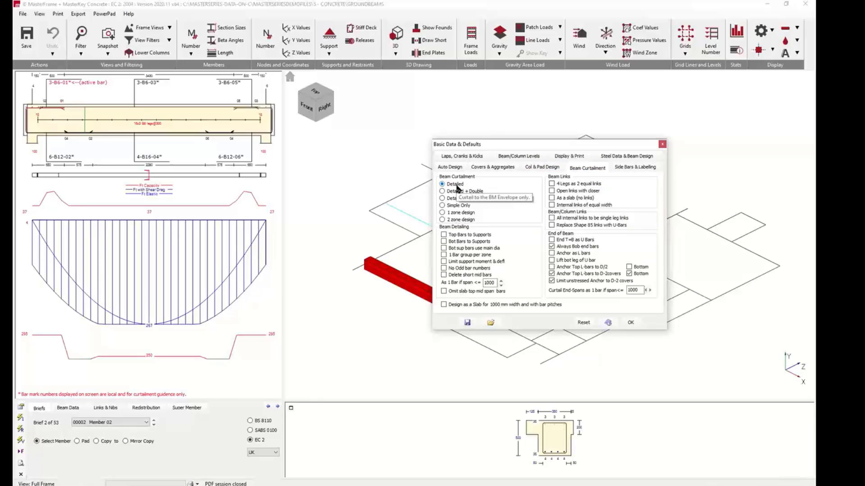
pyautogui.click(568, 246)
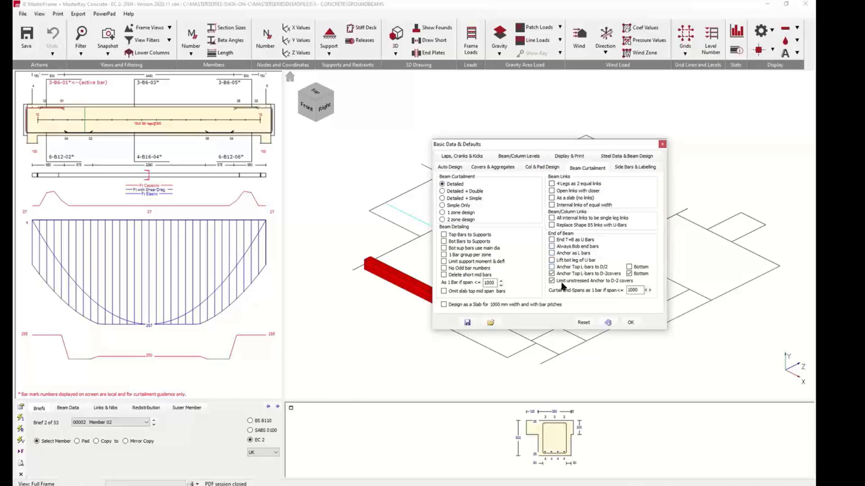
pyautogui.click(559, 249)
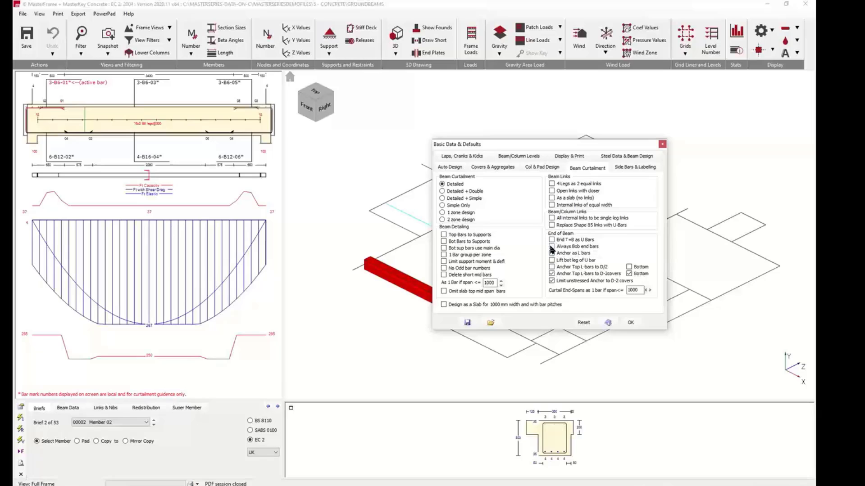
pyautogui.click(639, 169)
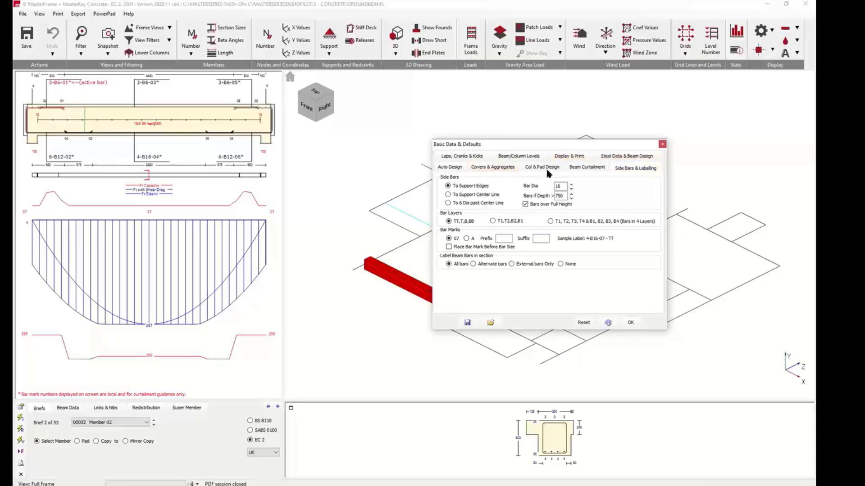
pyautogui.click(627, 156)
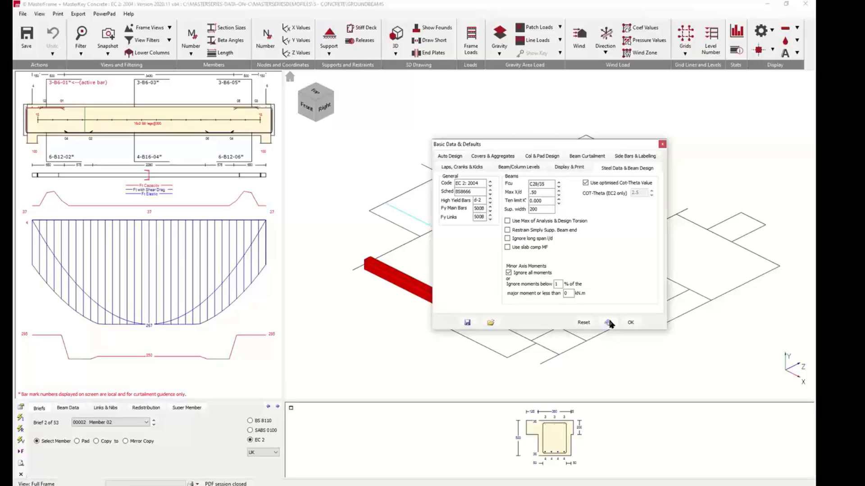
pyautogui.click(630, 323)
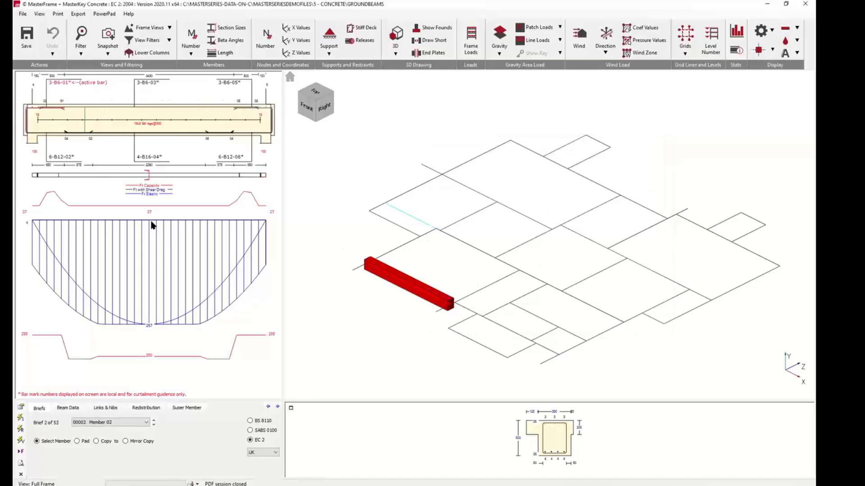
# - Auto-design Member 02 and limit the maximum beam bar number to 3 in the auto design defaults
pyautogui.click(21, 418)
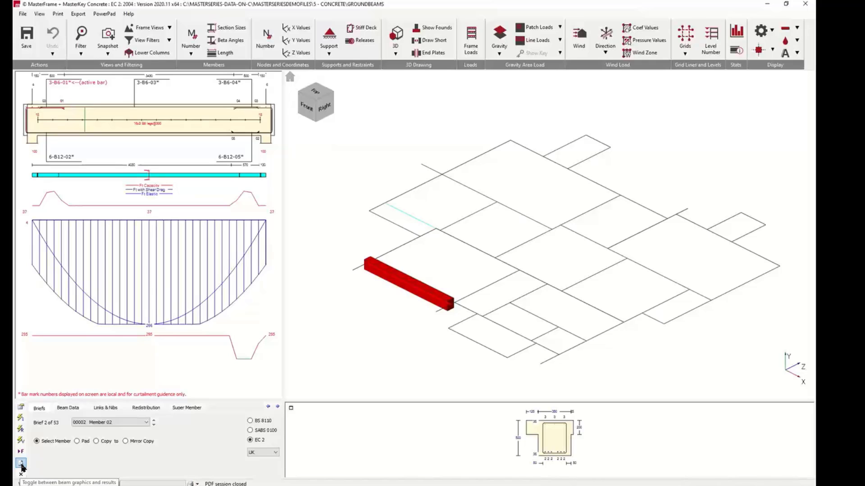
pyautogui.click(22, 407)
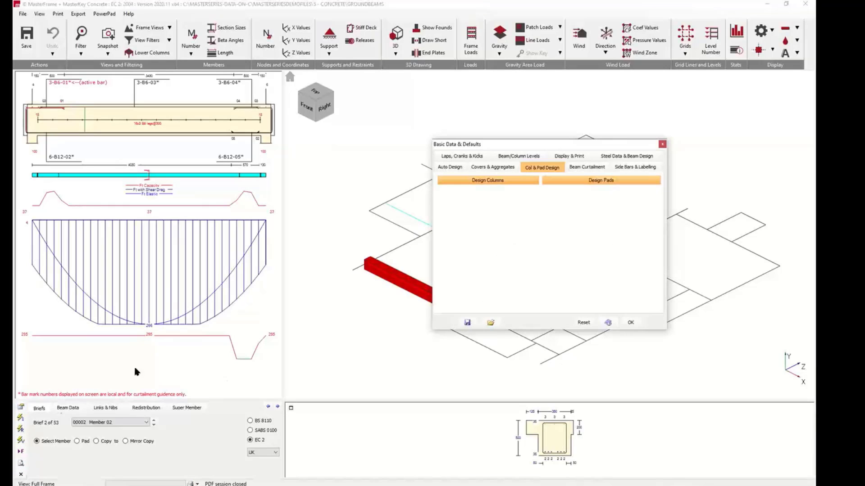
pyautogui.click(450, 168)
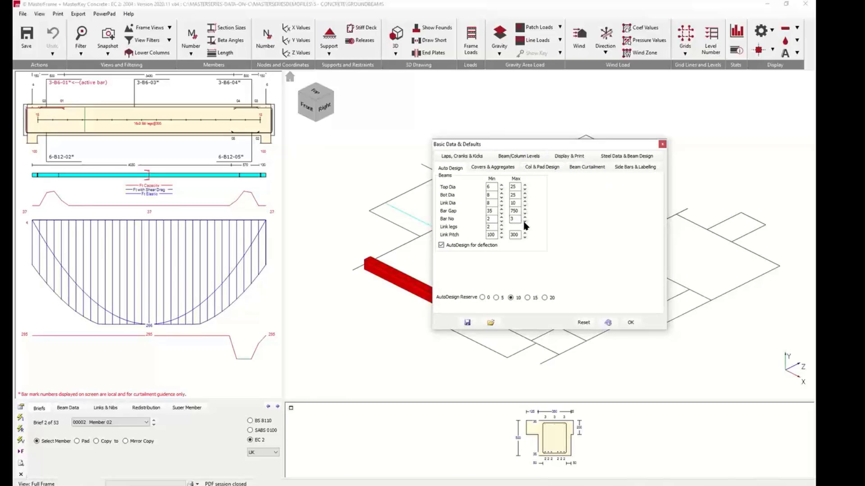
pyautogui.click(525, 221)
pyautogui.click(525, 217)
# - Set the minimum top and bottom bar diameters to 10 and auto-design Member 02 again
pyautogui.click(501, 185)
pyautogui.click(502, 185)
pyautogui.click(501, 193)
pyautogui.click(501, 192)
pyautogui.click(501, 189)
pyautogui.click(501, 197)
pyautogui.click(22, 419)
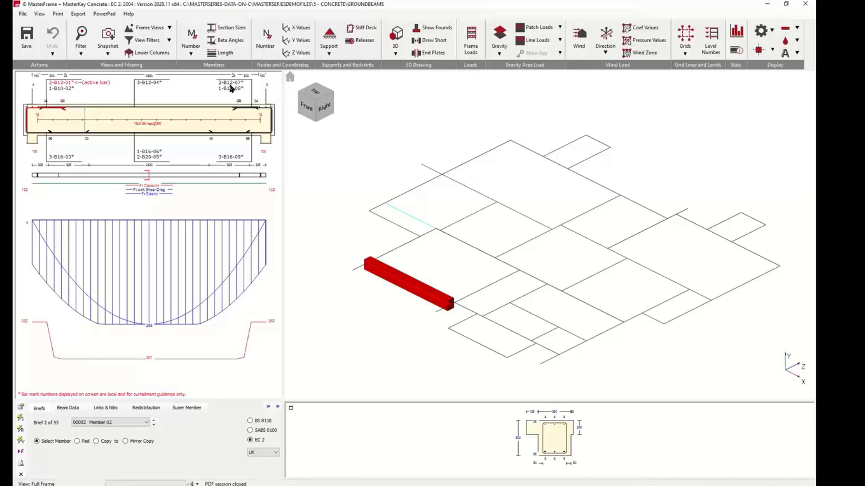
# - Enable 1 Bar group per zone in the beam detailing defaults and redesign Member 02
pyautogui.click(22, 409)
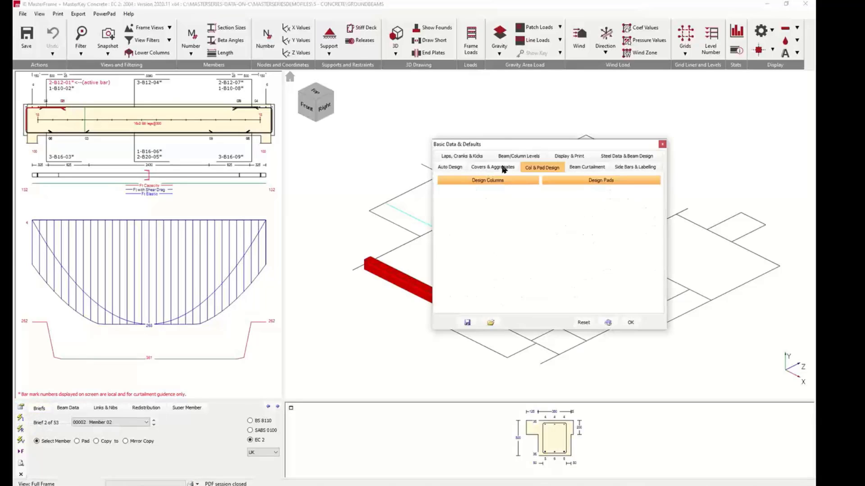
pyautogui.click(450, 168)
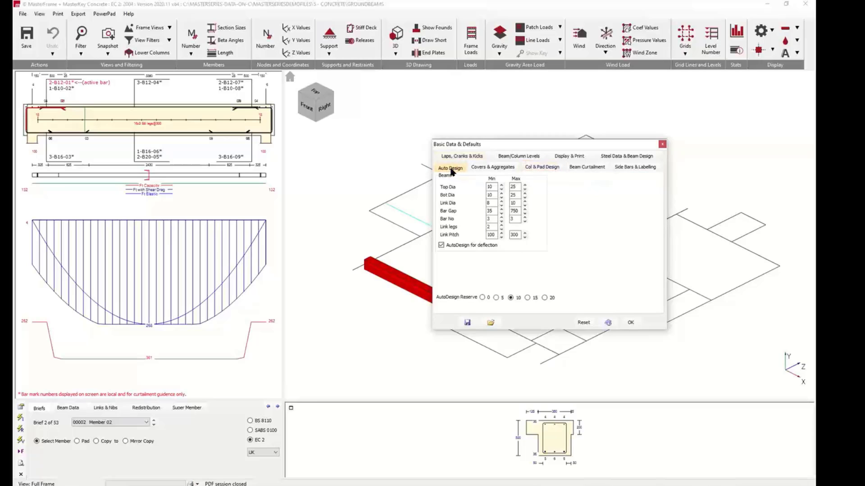
pyautogui.click(580, 168)
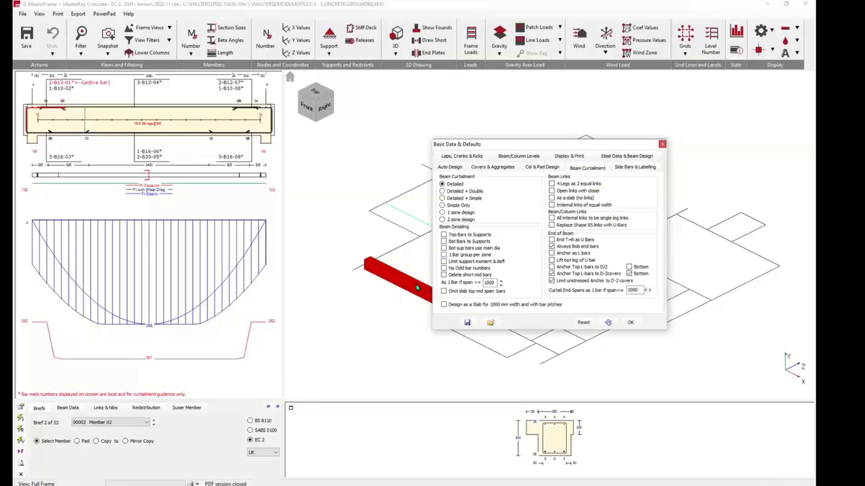
pyautogui.click(444, 256)
pyautogui.click(630, 322)
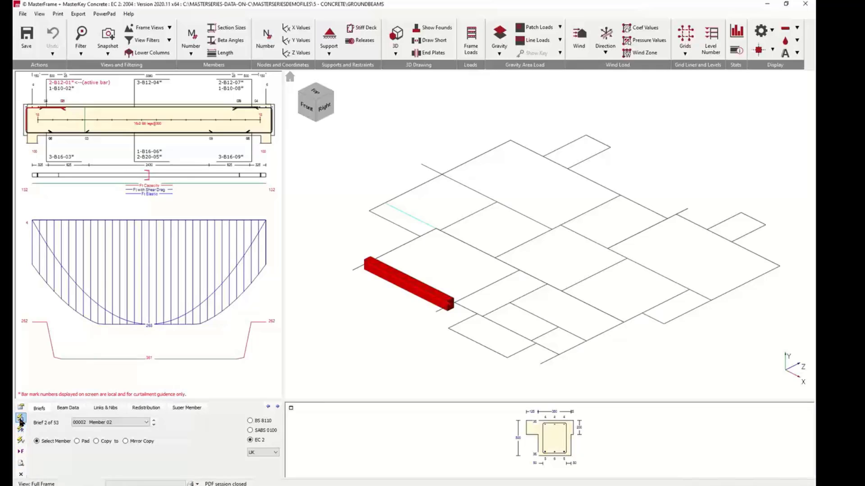
pyautogui.click(21, 439)
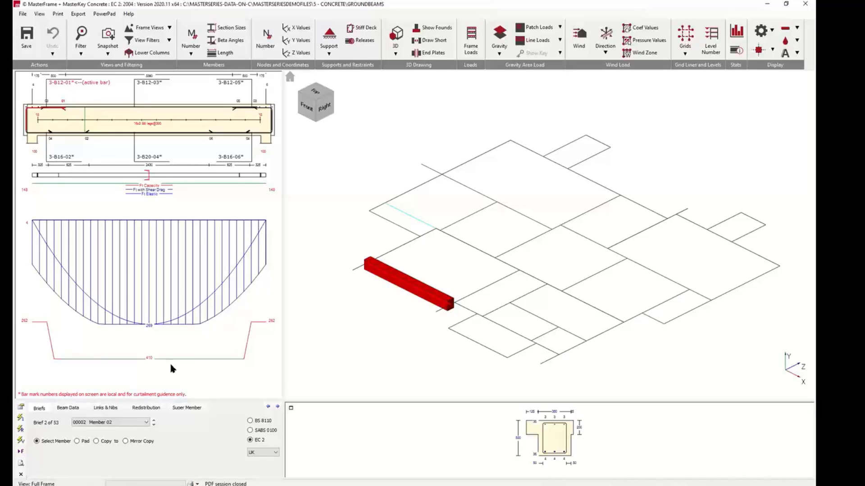
# - Try B16 and B20 sizes for the mid-span bottom bars of Member 02 and set them to 5-B16
pyautogui.click(148, 157)
pyautogui.click(148, 158)
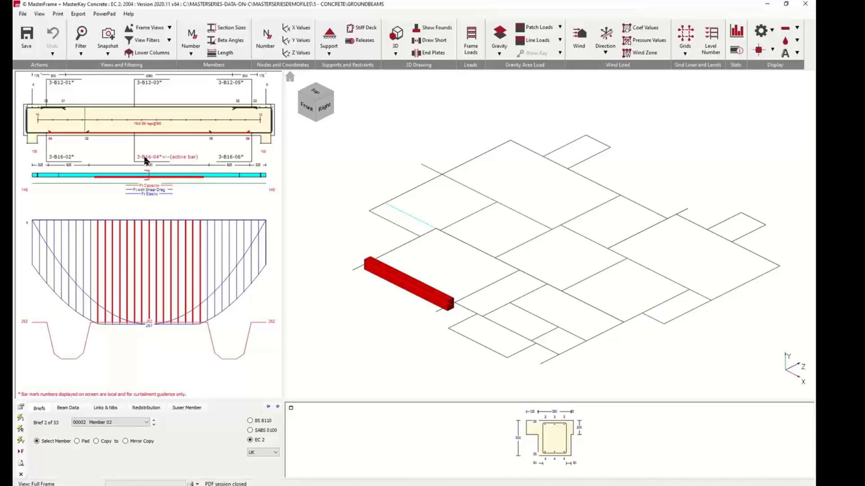
pyautogui.click(149, 160)
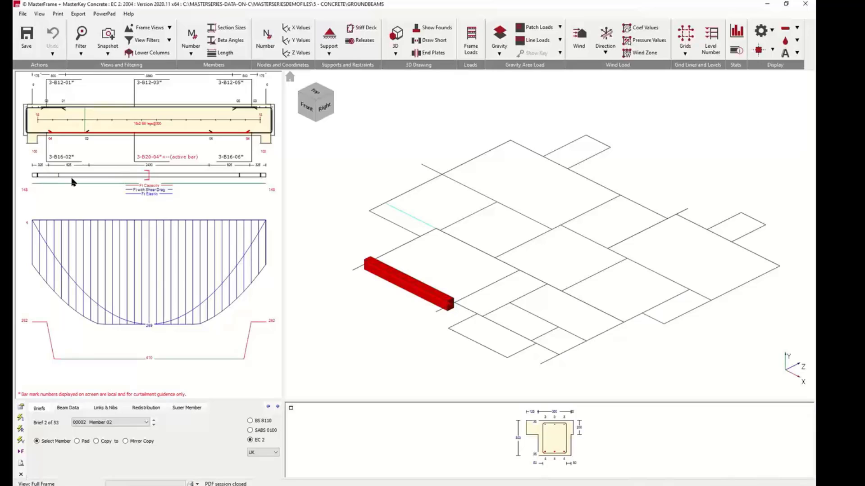
pyautogui.click(146, 160)
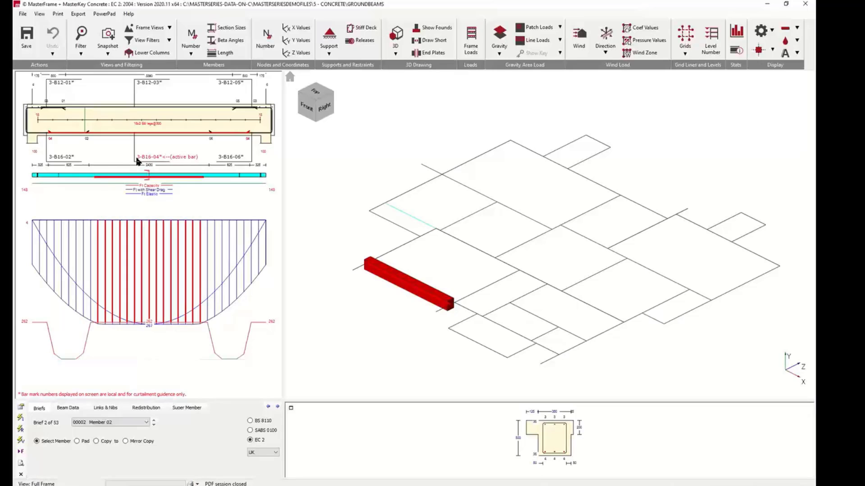
pyautogui.click(137, 157)
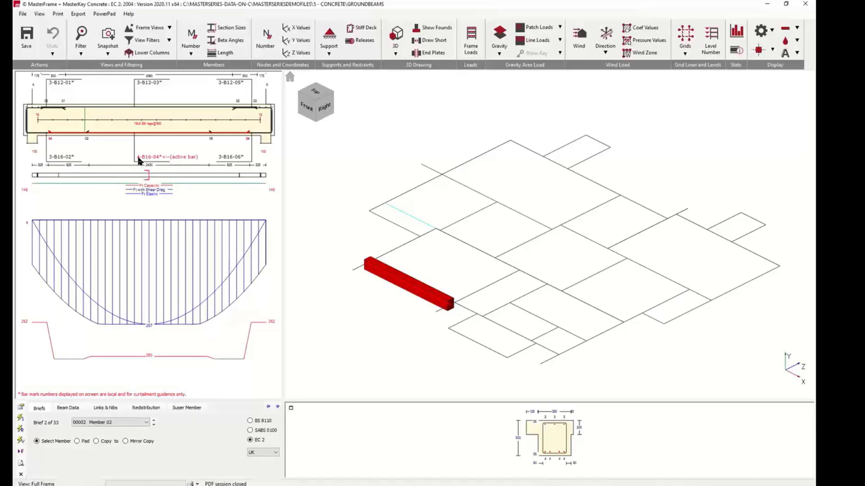
pyautogui.click(139, 159)
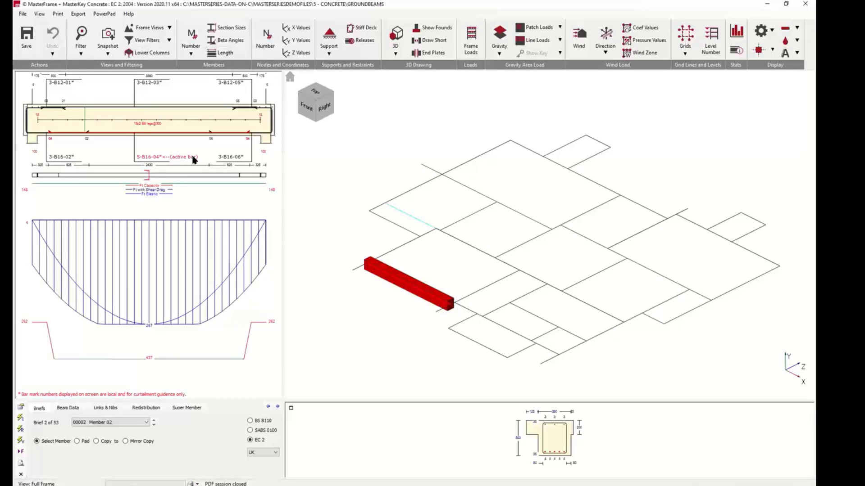
# - Inspect the reinforcement of Member 21 and Member 22 and auto-design all the beams
pyautogui.click(470, 189)
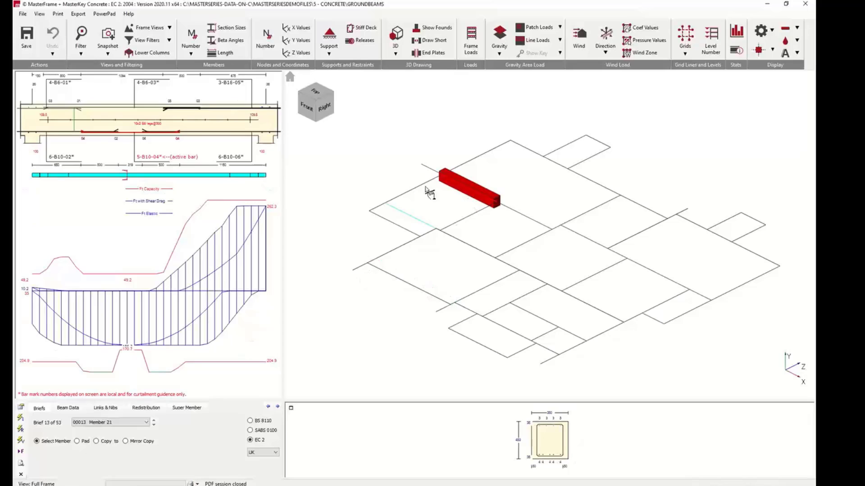
pyautogui.click(506, 214)
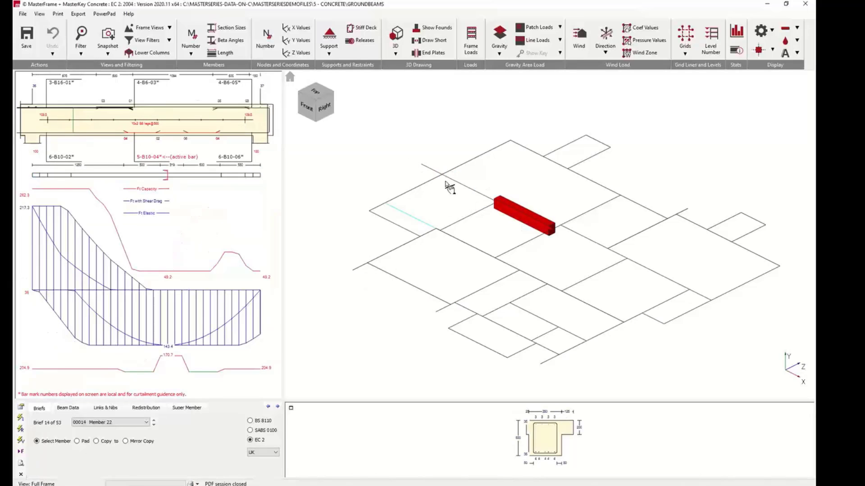
pyautogui.click(21, 450)
# - Review the design calculations of Members 03 and 31 and the reinforcement diagrams of Members 22, 13 and 03
pyautogui.click(399, 270)
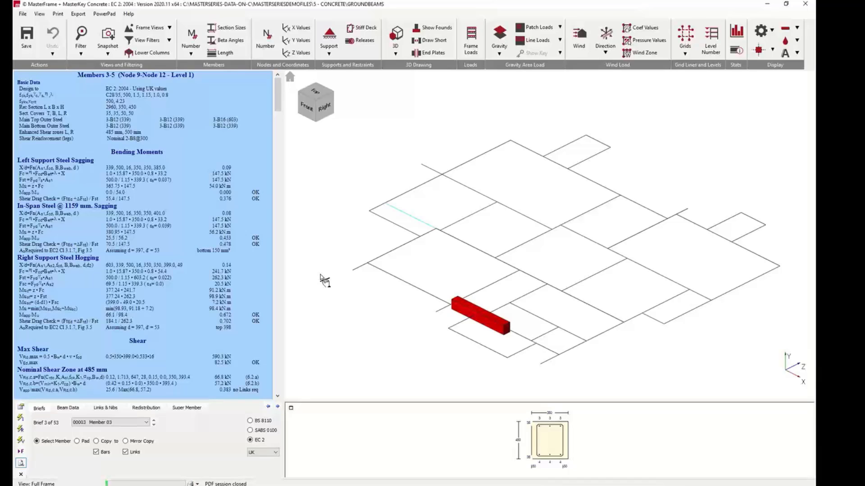
pyautogui.click(579, 171)
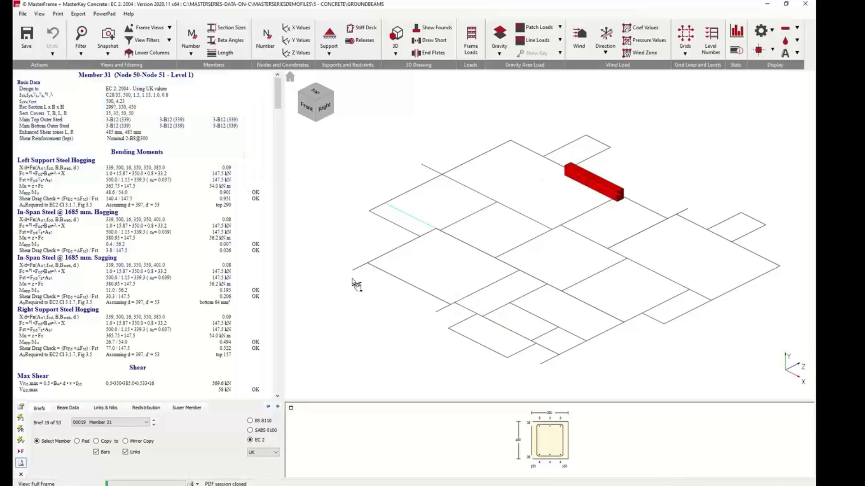
pyautogui.click(20, 463)
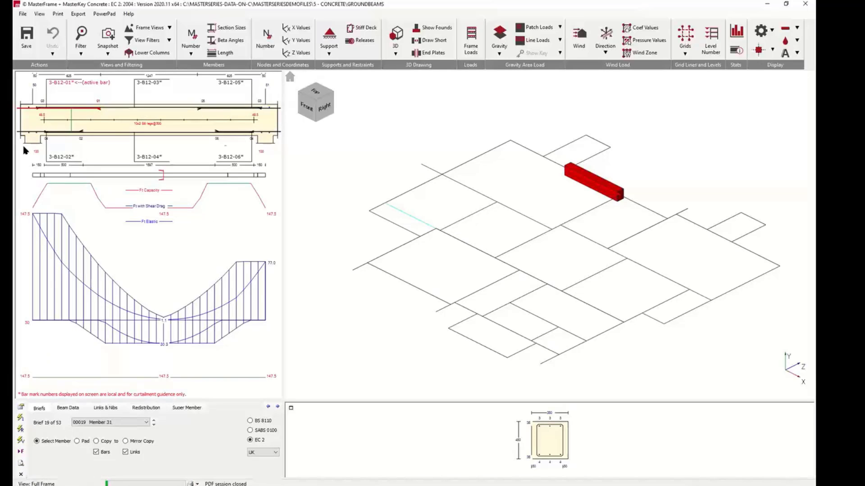
pyautogui.click(514, 216)
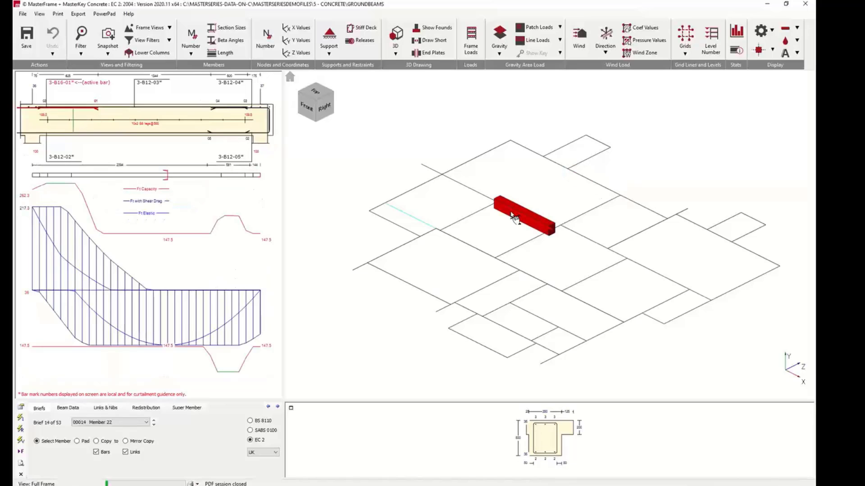
pyautogui.click(468, 248)
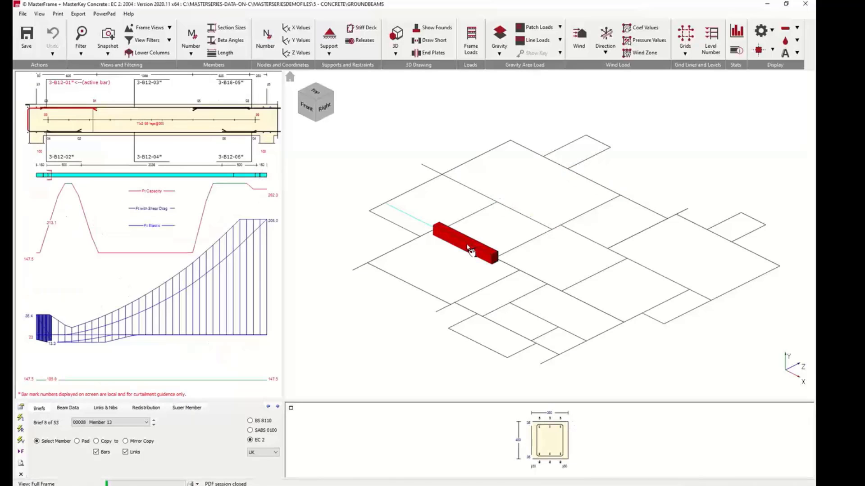
pyautogui.click(433, 301)
pyautogui.click(505, 331)
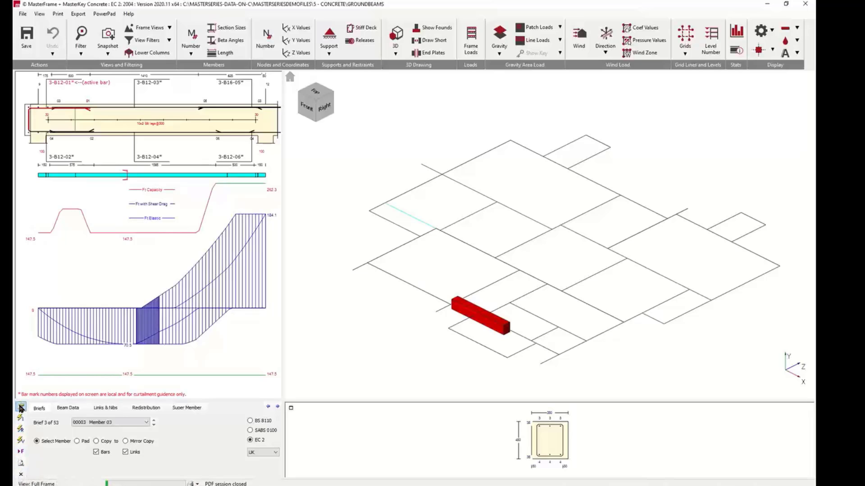
# - Set the default beam curtailment to 2 zone design and auto-design Member 15 with it
pyautogui.click(20, 408)
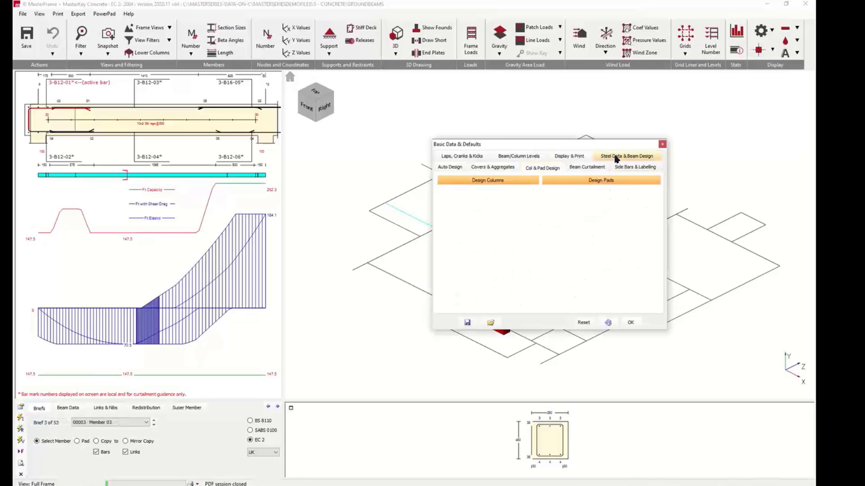
pyautogui.click(492, 167)
pyautogui.click(587, 167)
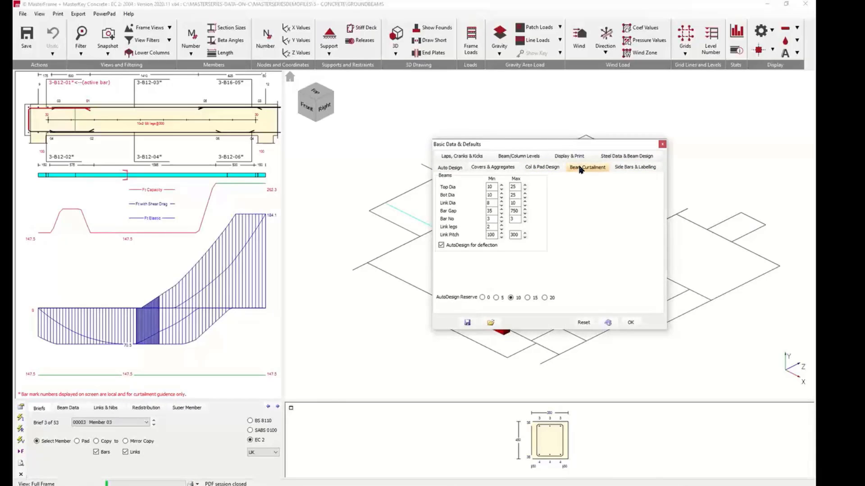
pyautogui.click(442, 220)
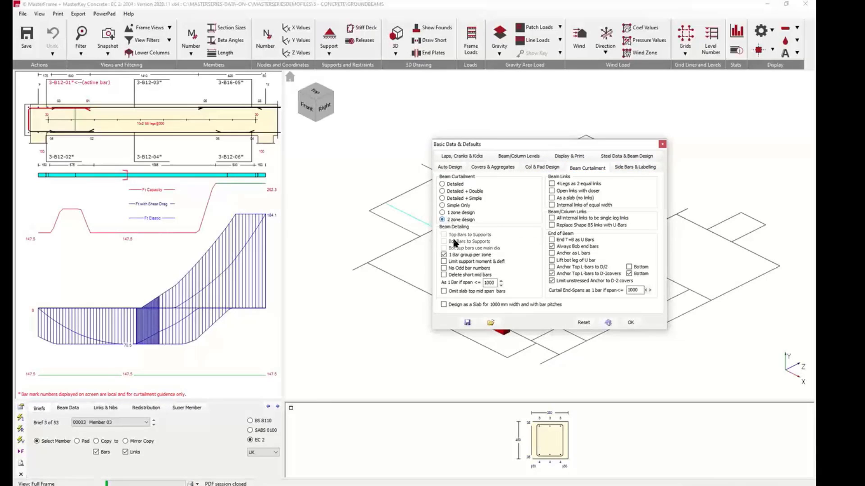
pyautogui.click(631, 323)
pyautogui.click(534, 282)
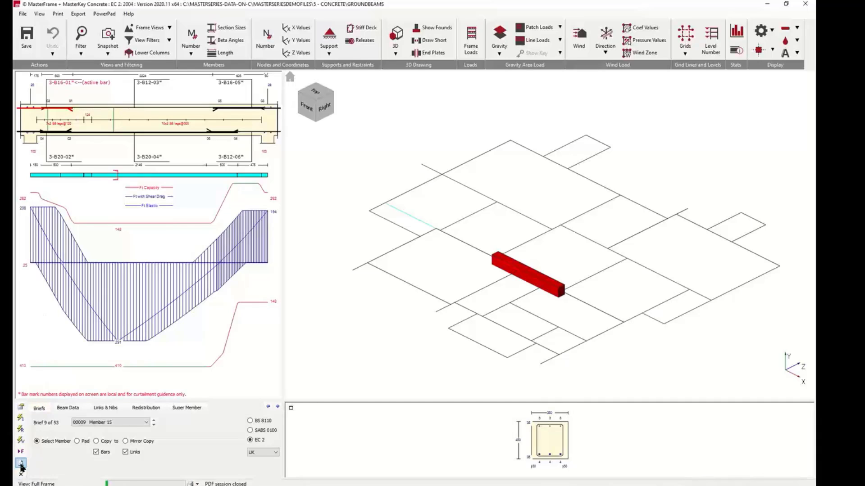
pyautogui.click(20, 419)
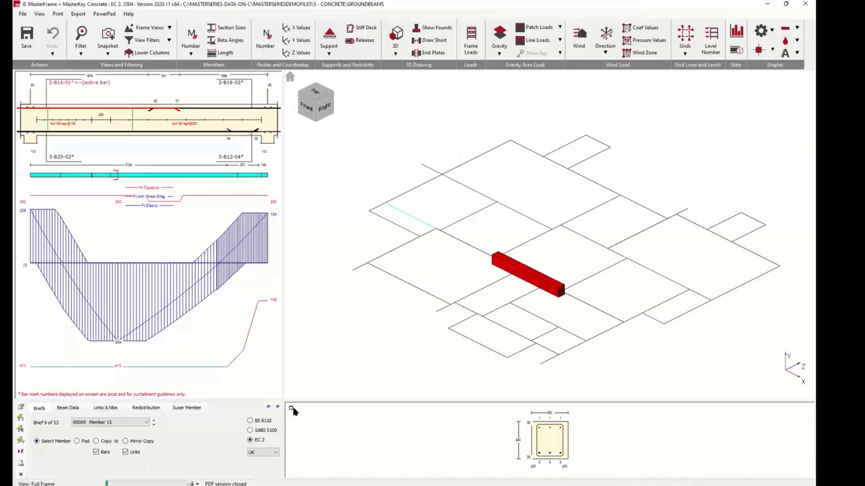
# - Auto-design all visible beams and pads, and bring up the reinforcement diagram of Member 13
pyautogui.click(21, 451)
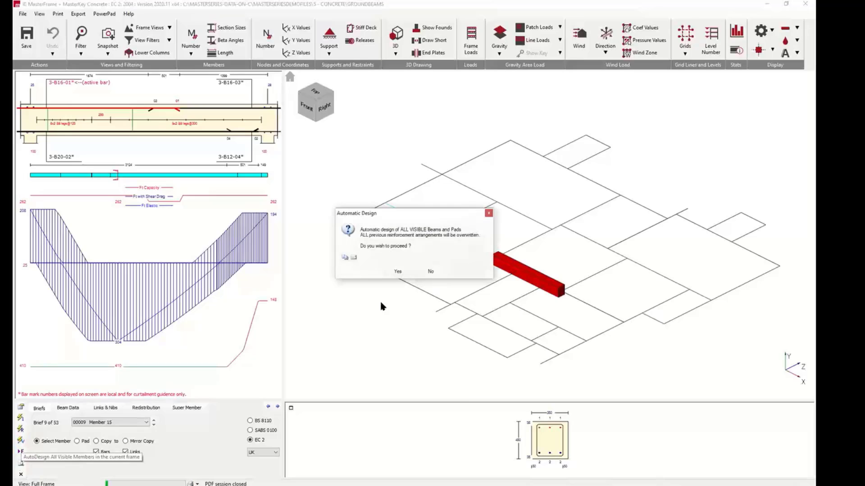
pyautogui.click(398, 271)
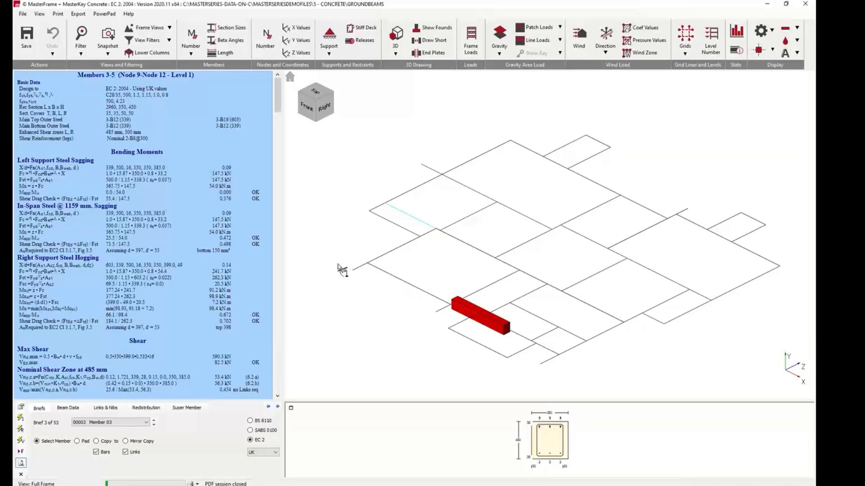
pyautogui.click(470, 252)
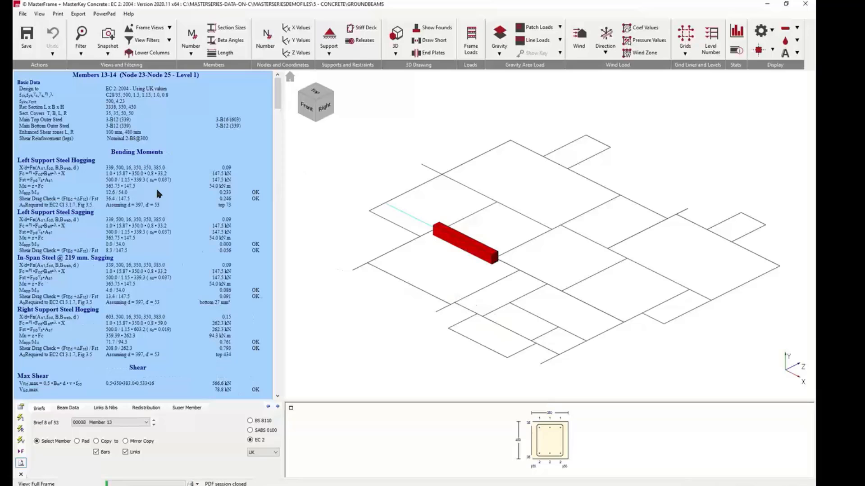
pyautogui.click(19, 440)
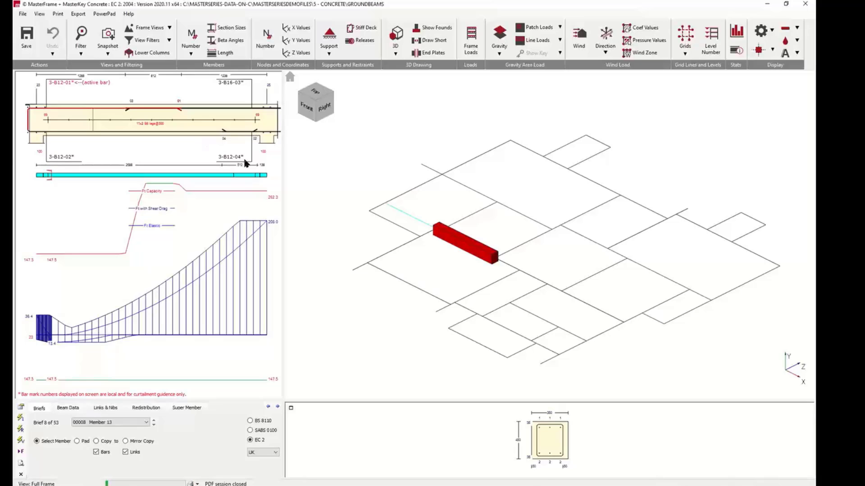
# - Review the reinforcement and force capacity diagrams of Members 15, 25, 68, 23, 32, 31, 22 and 27
pyautogui.click(518, 275)
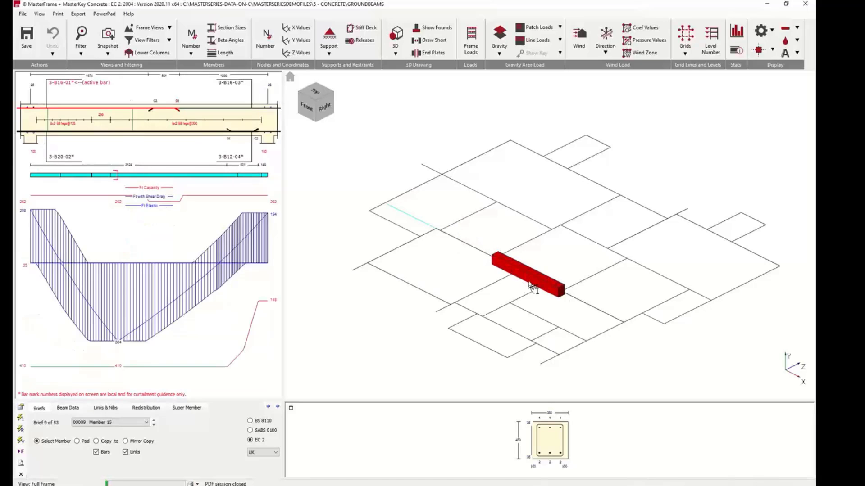
pyautogui.click(580, 303)
pyautogui.click(644, 273)
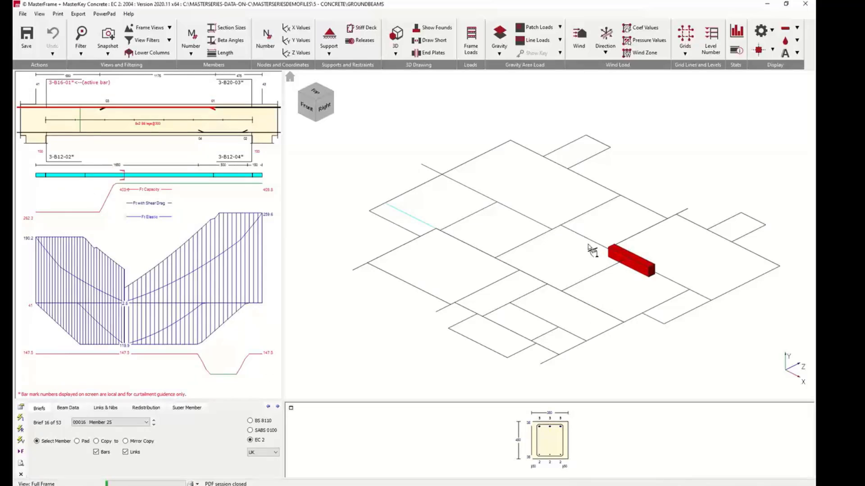
pyautogui.click(570, 225)
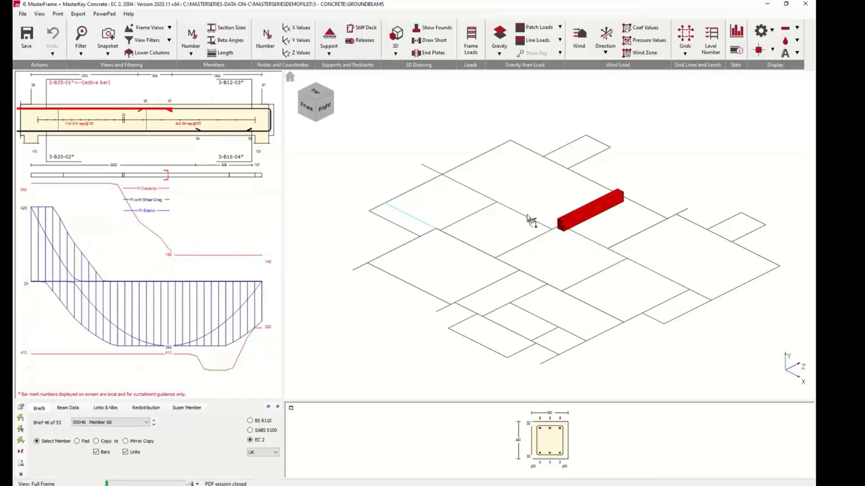
pyautogui.click(527, 272)
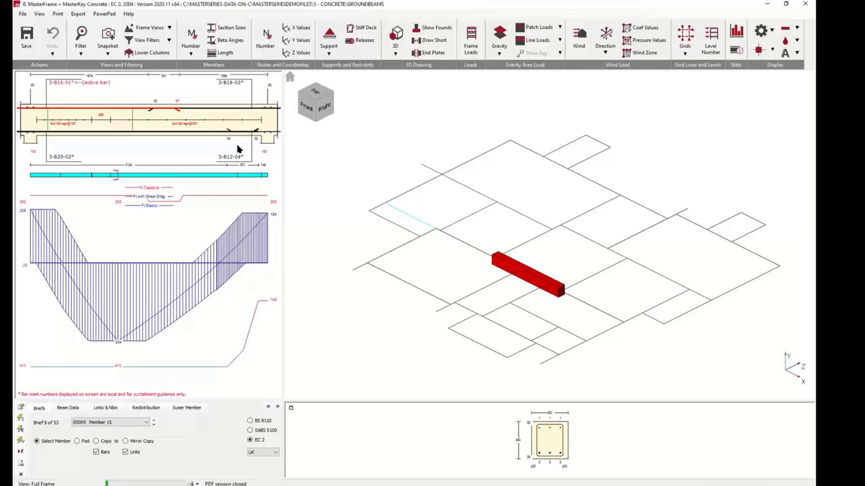
pyautogui.click(630, 235)
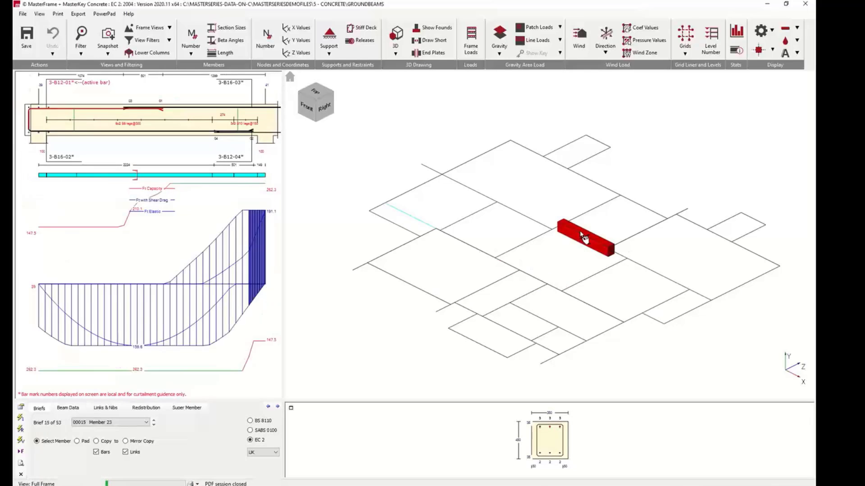
pyautogui.click(630, 204)
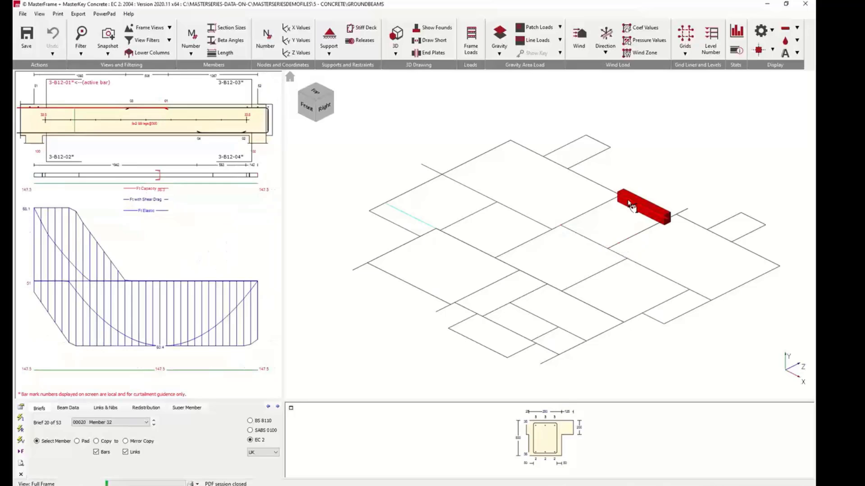
pyautogui.click(581, 180)
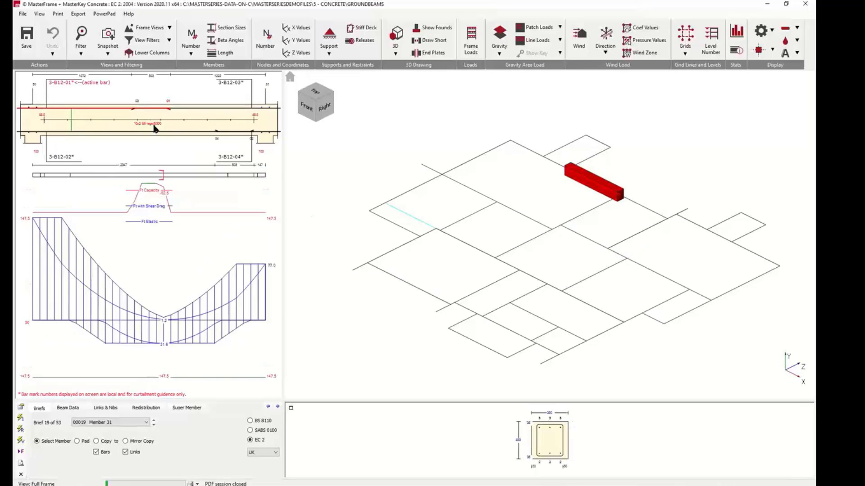
pyautogui.click(516, 212)
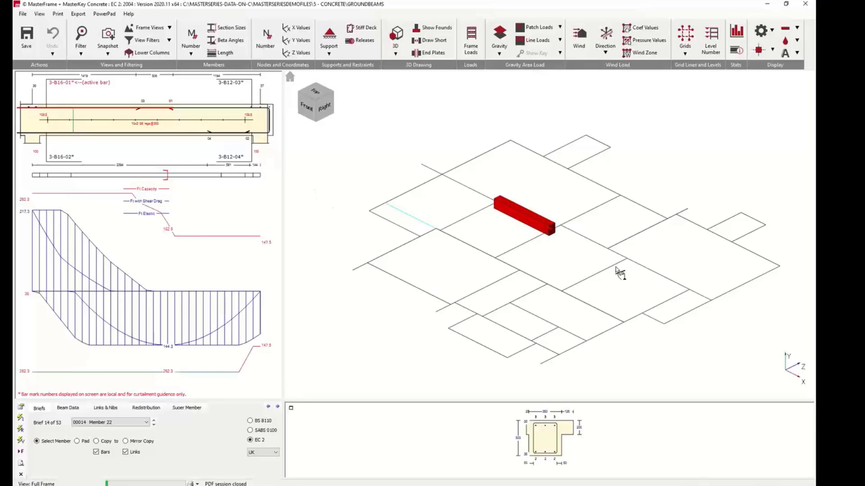
pyautogui.click(593, 244)
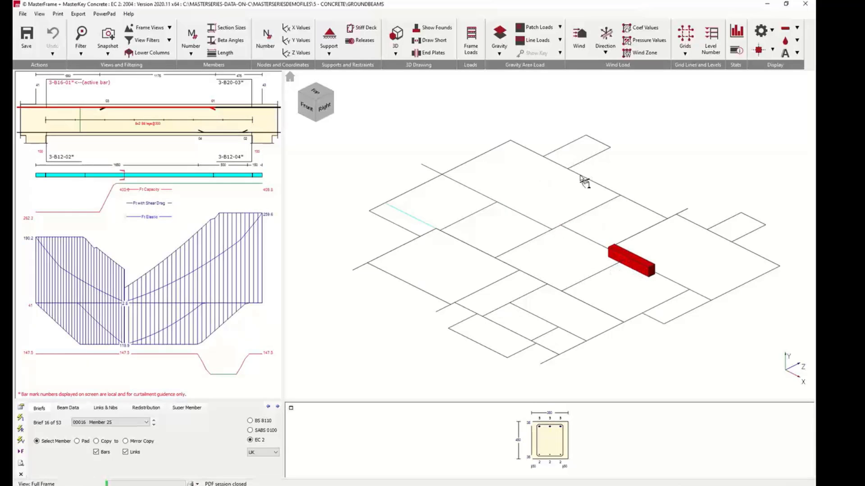
pyautogui.click(586, 244)
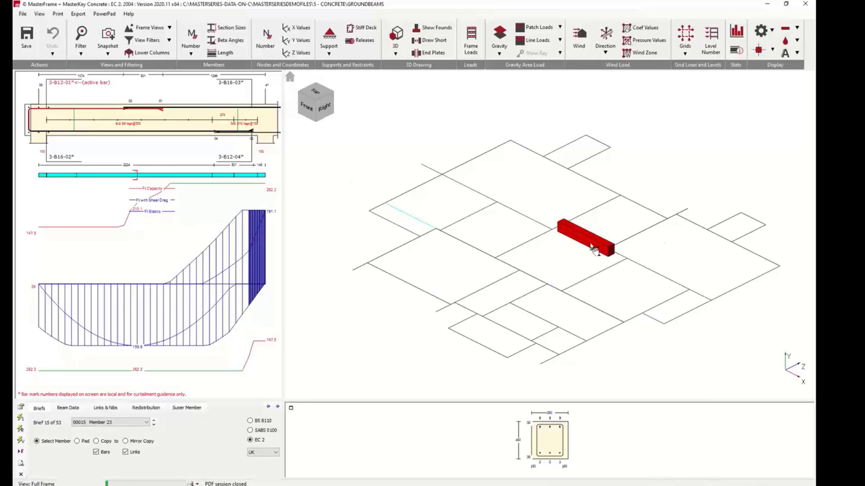
pyautogui.click(644, 266)
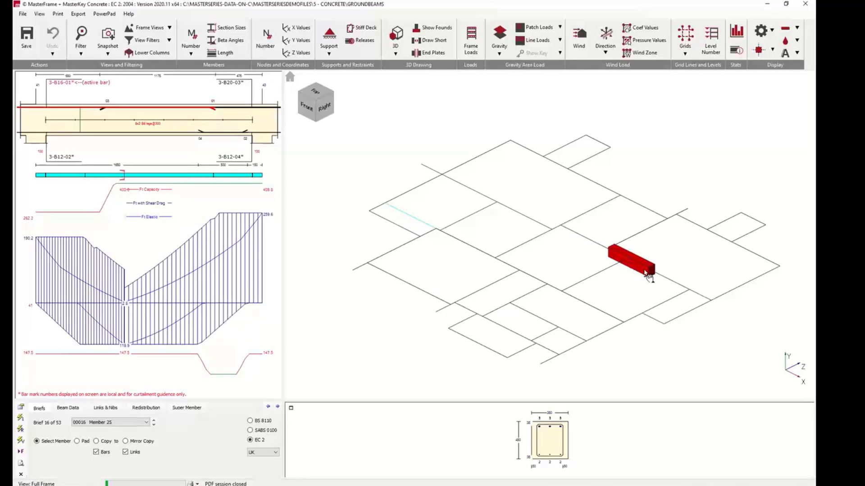
pyautogui.click(699, 294)
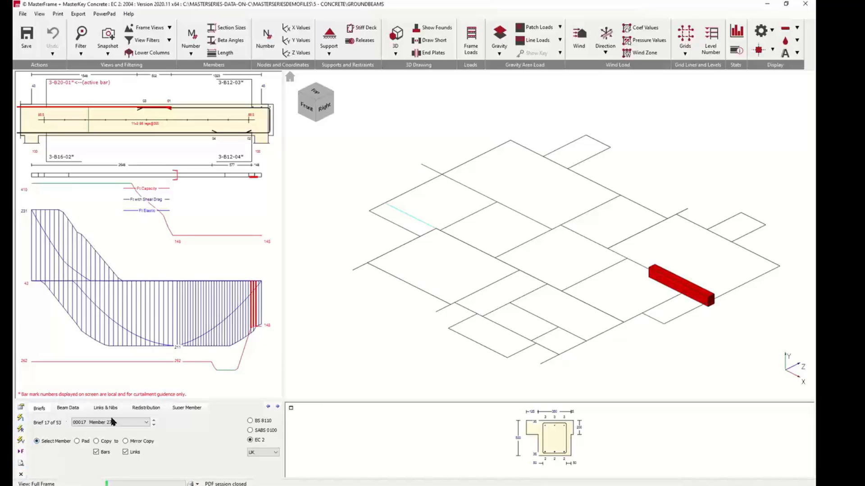
# - In plan view, group members 23 to 28 along the continuous beam line into one design super member
pyautogui.click(176, 408)
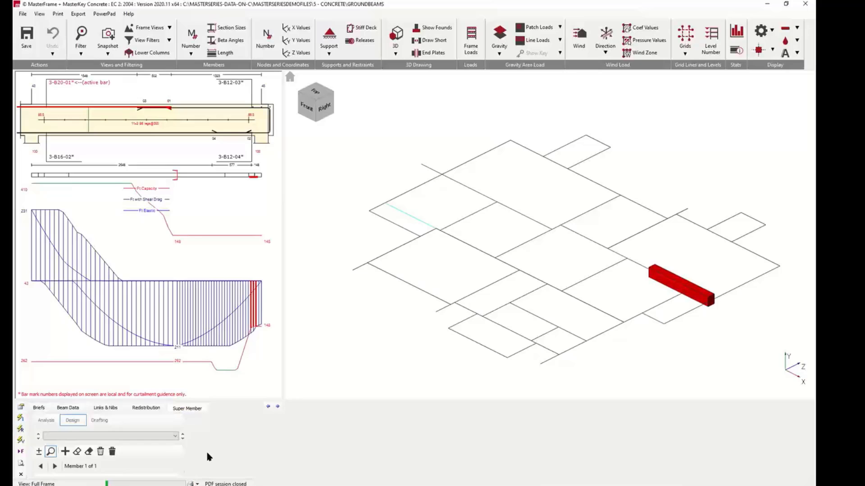
pyautogui.click(39, 451)
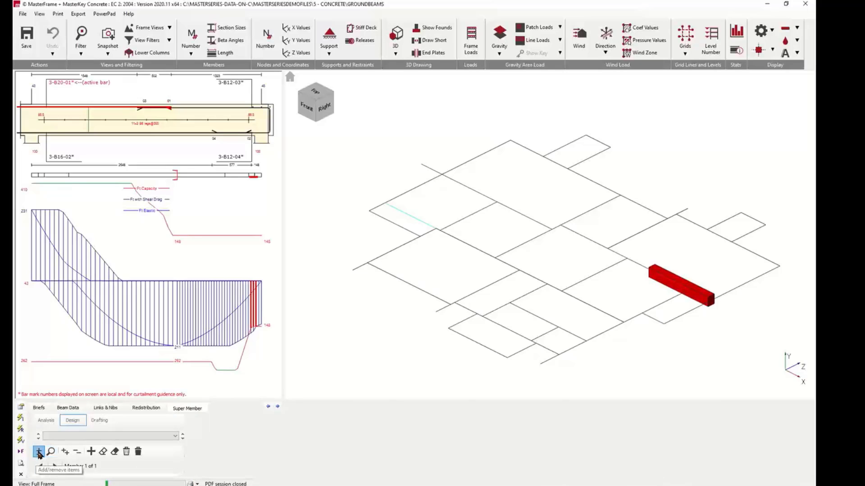
pyautogui.click(573, 232)
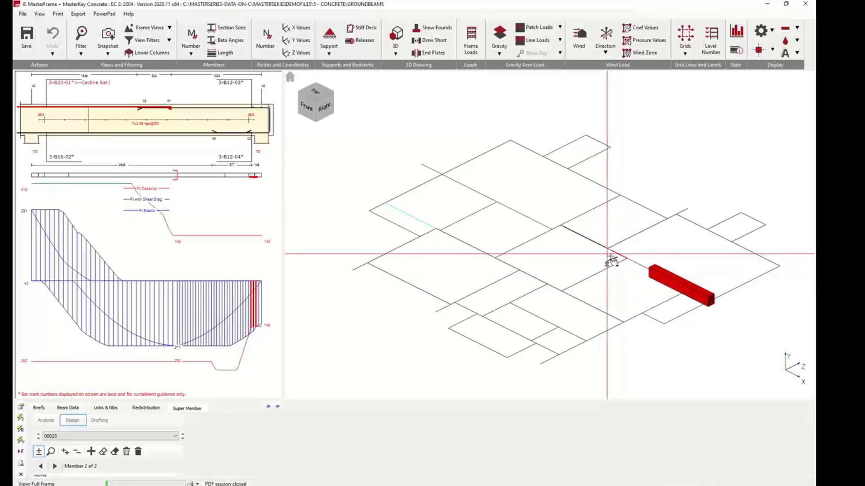
pyautogui.click(634, 258)
pyautogui.click(624, 254)
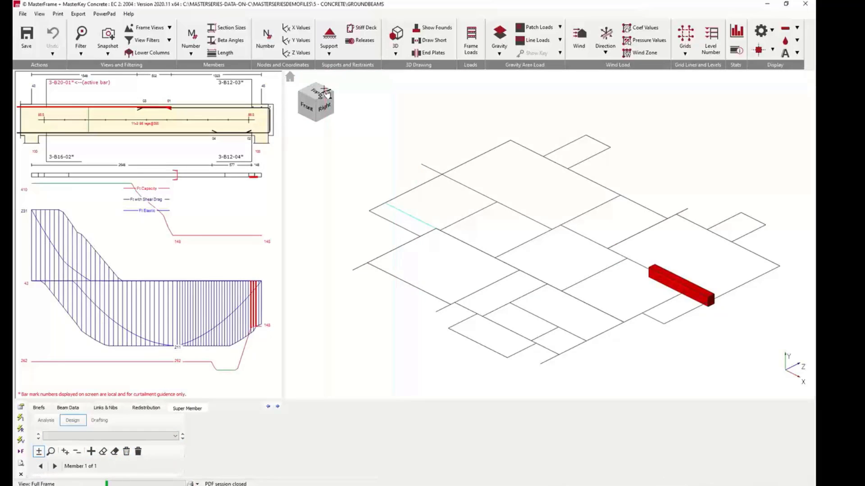
pyautogui.click(318, 92)
pyautogui.moveTo(529, 207); pyautogui.dragTo(750, 204)
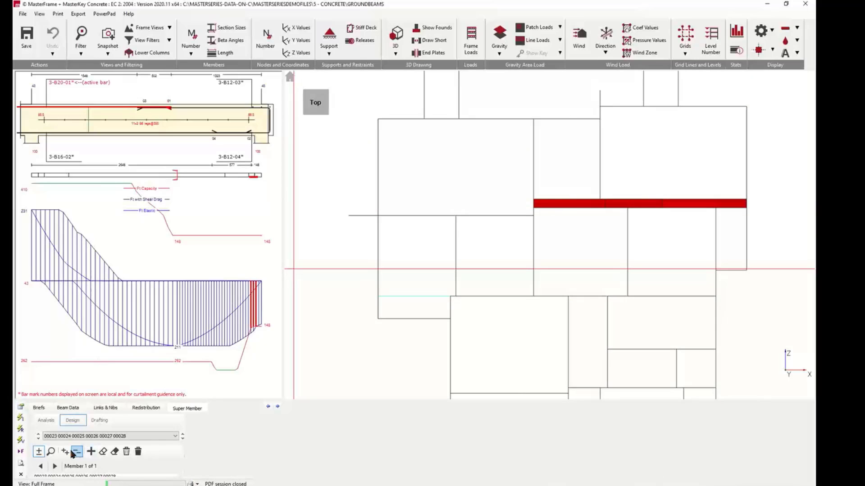
pyautogui.click(50, 451)
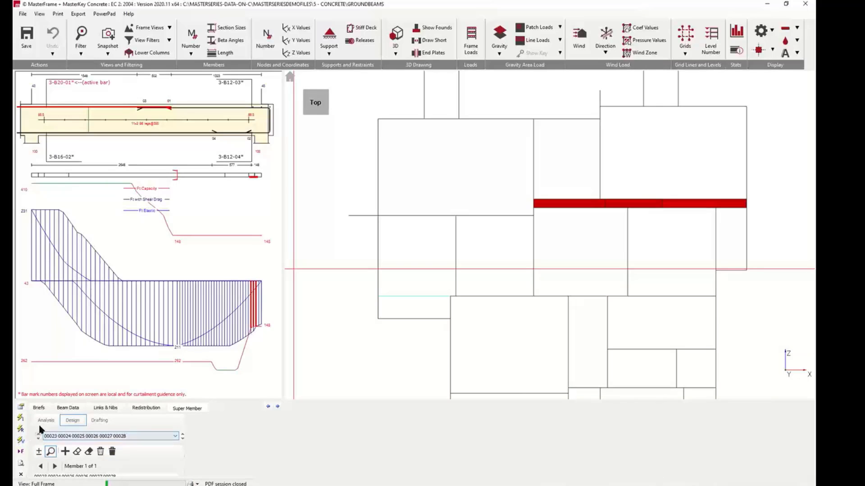
# - Select the super member formed from members 23 to 28 and auto-design its reinforcement
pyautogui.click(39, 408)
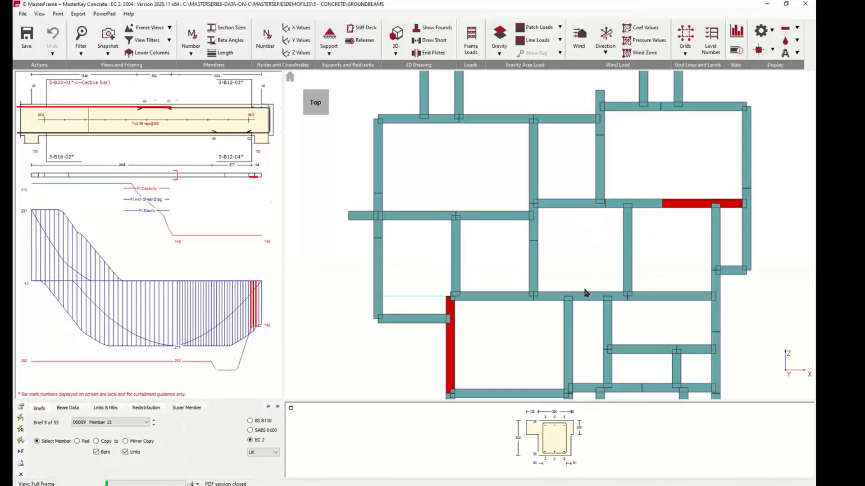
pyautogui.click(586, 296)
pyautogui.click(643, 204)
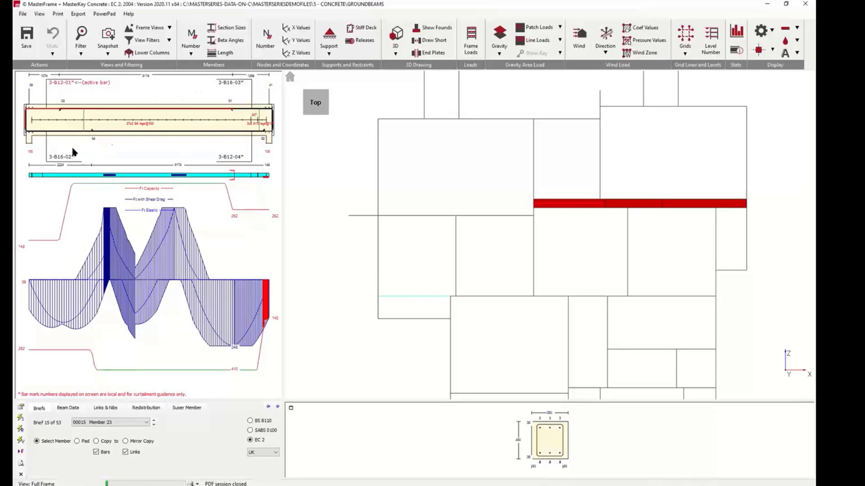
pyautogui.click(20, 418)
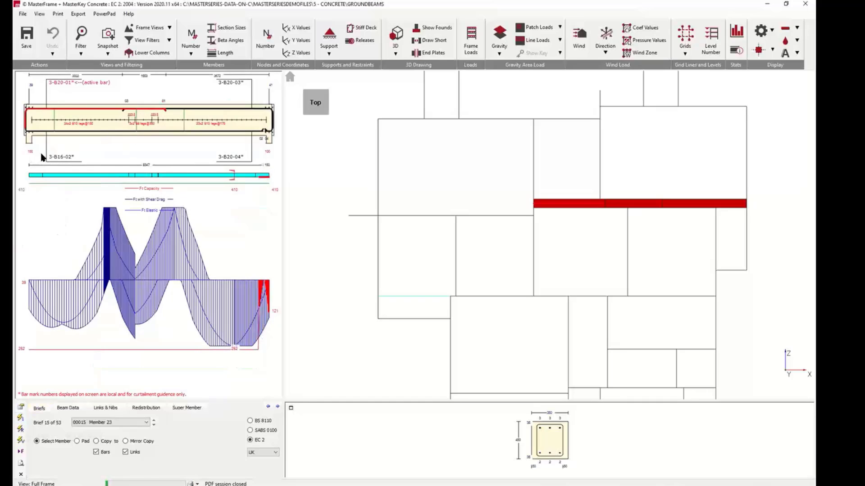
# - Move the lap of the bottom 3-B20-04 end bars further into the span from the super member's right support
pyautogui.click(229, 157)
pyautogui.moveTo(268, 134); pyautogui.dragTo(253, 136)
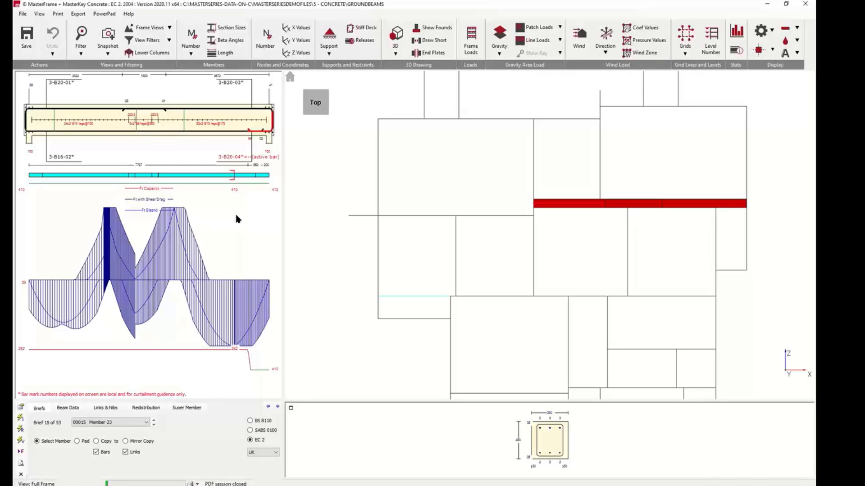
pyautogui.scroll(-3, 412, 272)
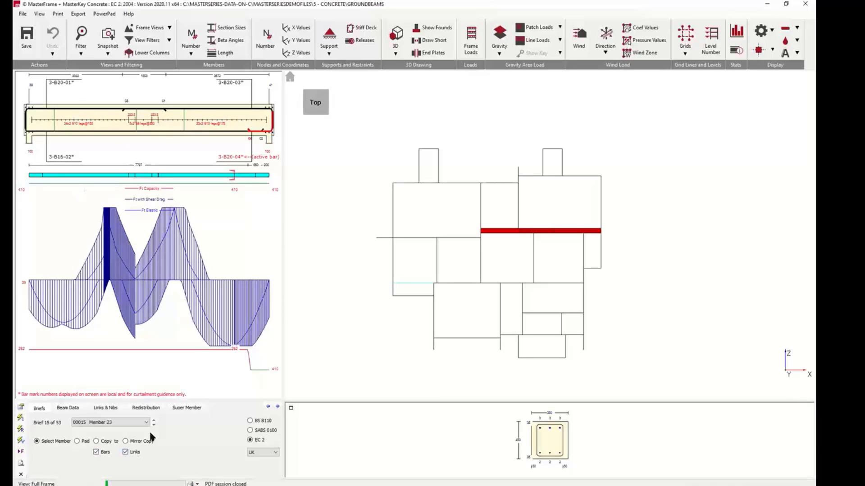
# - Delete the design super member of members 23 to 28 and select Member 23 on its own
pyautogui.click(176, 408)
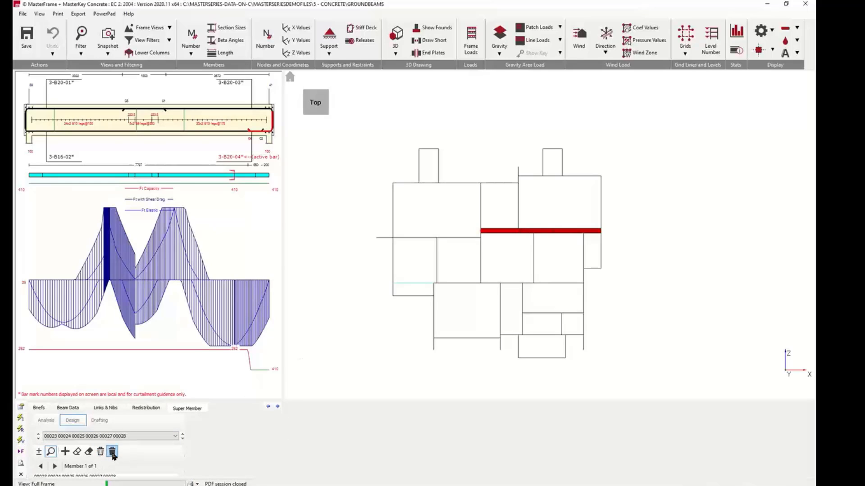
pyautogui.click(100, 451)
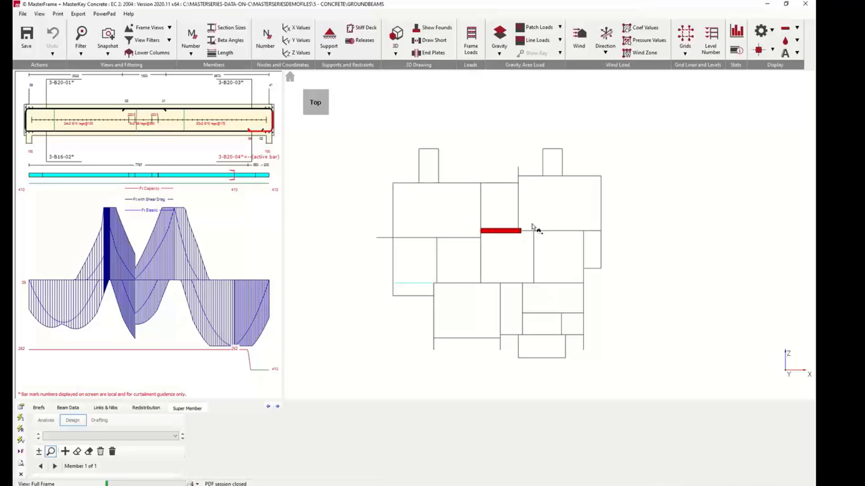
pyautogui.click(39, 408)
pyautogui.click(504, 232)
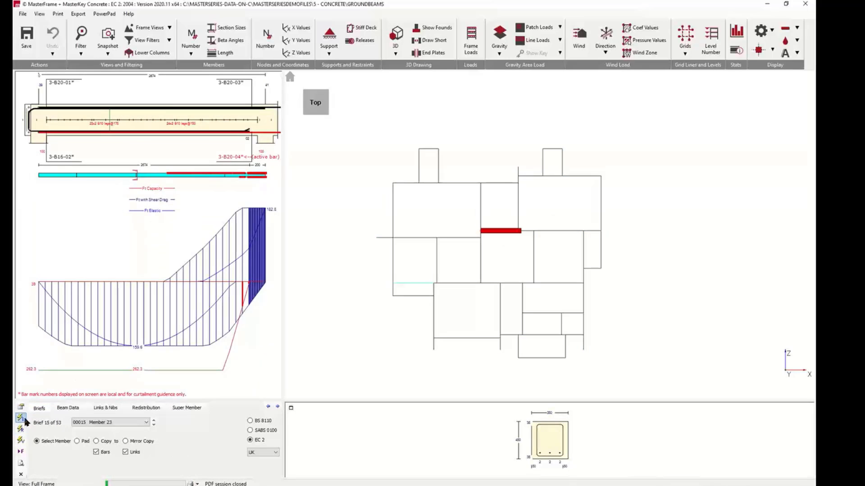
# - Step along the beam line past Member 25 to Member 27 and auto-design Member 27's reinforcement
pyautogui.click(545, 231)
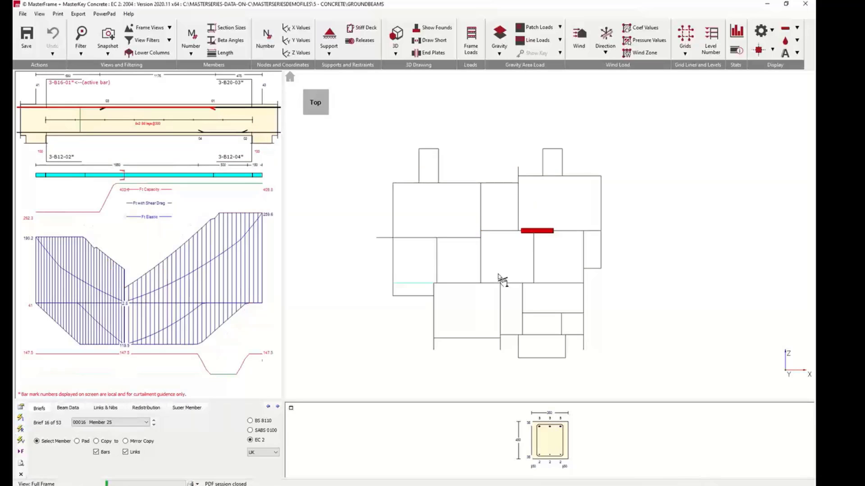
pyautogui.click(574, 231)
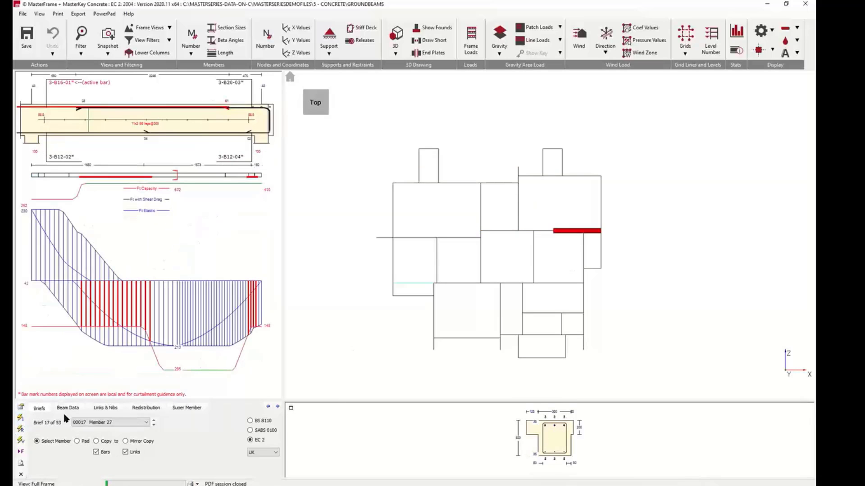
pyautogui.click(21, 428)
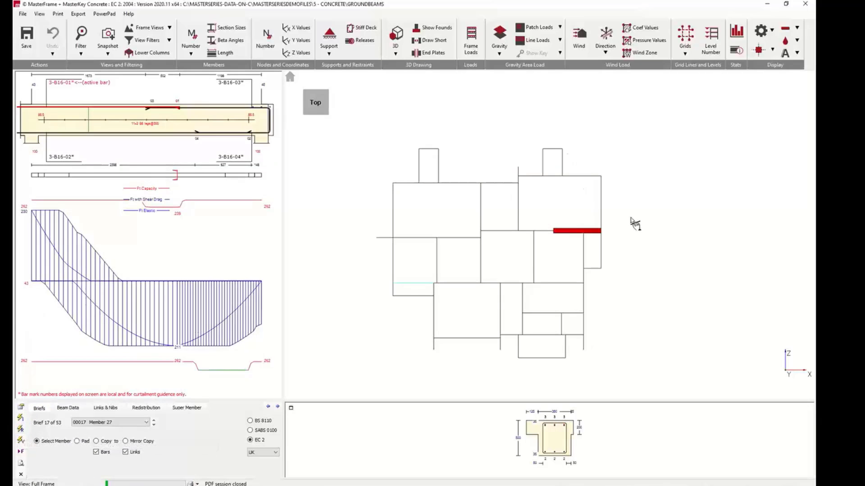
# - Compare the bar arrangements of Members 25 and 27, and rerun the auto-design on Member 25
pyautogui.click(538, 231)
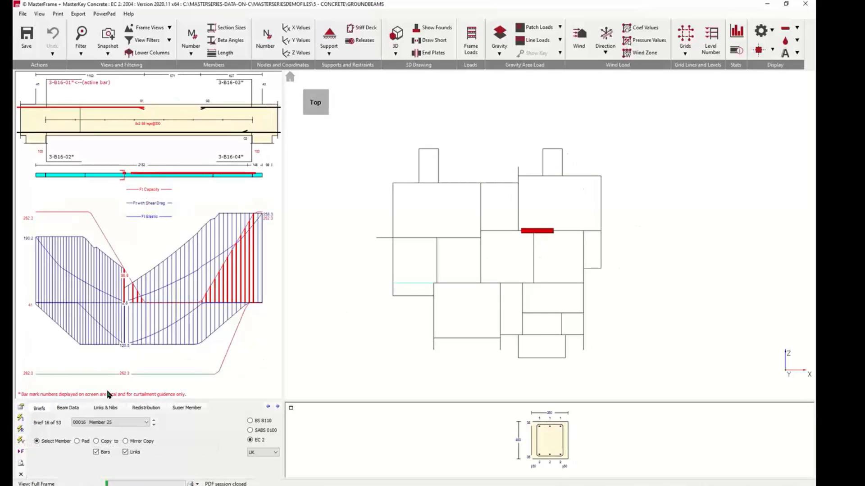
pyautogui.click(563, 231)
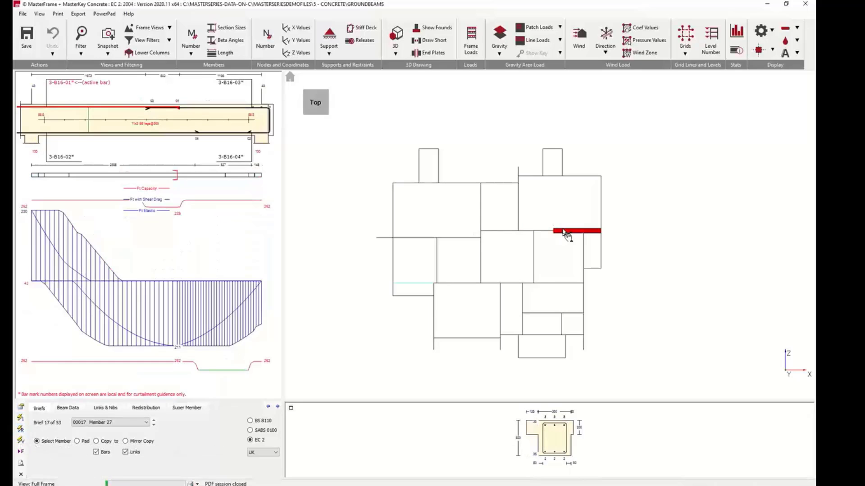
pyautogui.click(542, 231)
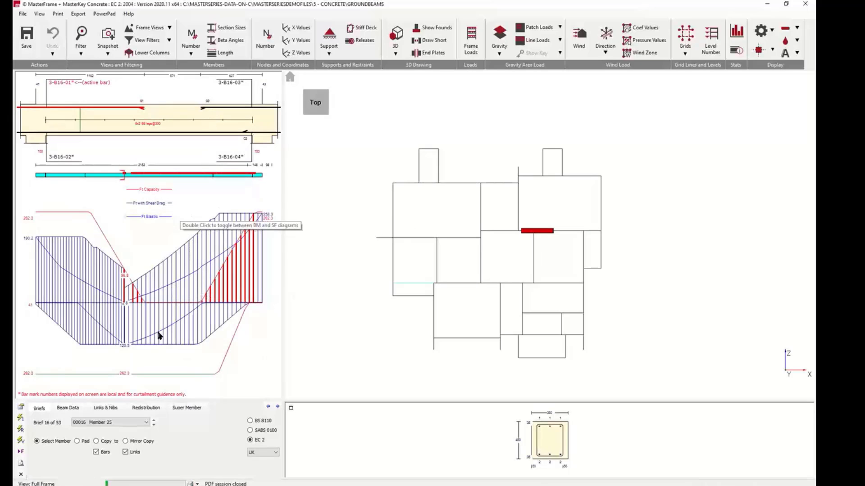
pyautogui.click(20, 418)
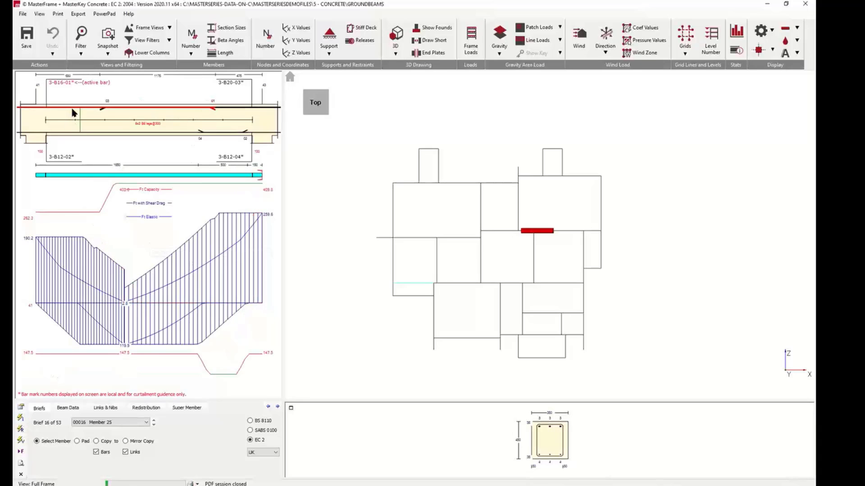
# - Select Member 23 and increase its bottom start bars to 3-B16-02
pyautogui.click(499, 236)
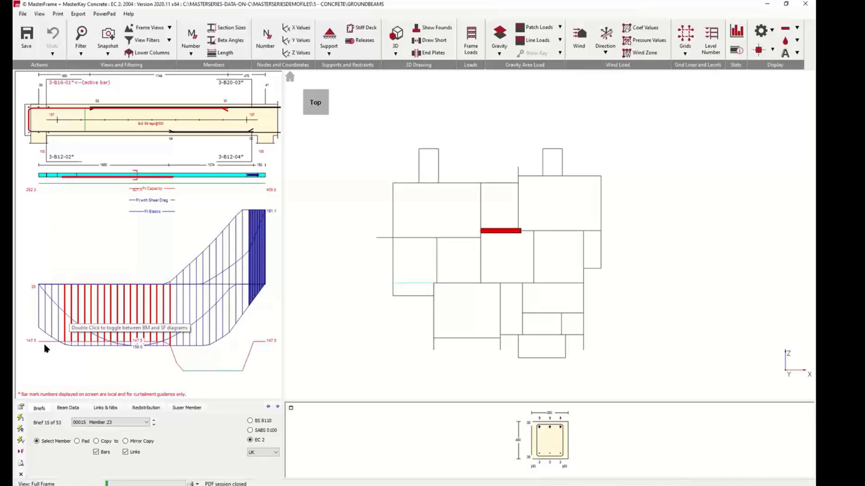
pyautogui.click(60, 158)
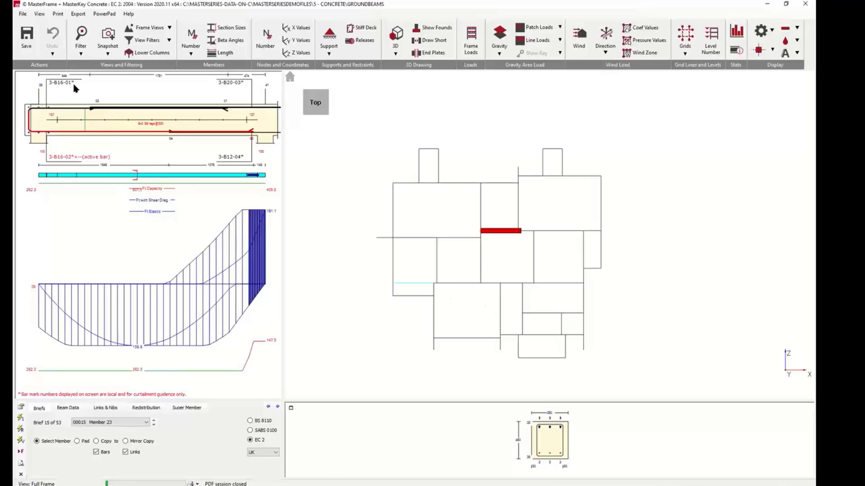
# - Export the RC details of all members to ACS-GHB.DXF, skipping the column-head reinforcement match and overwriting the existing file
pyautogui.click(79, 17)
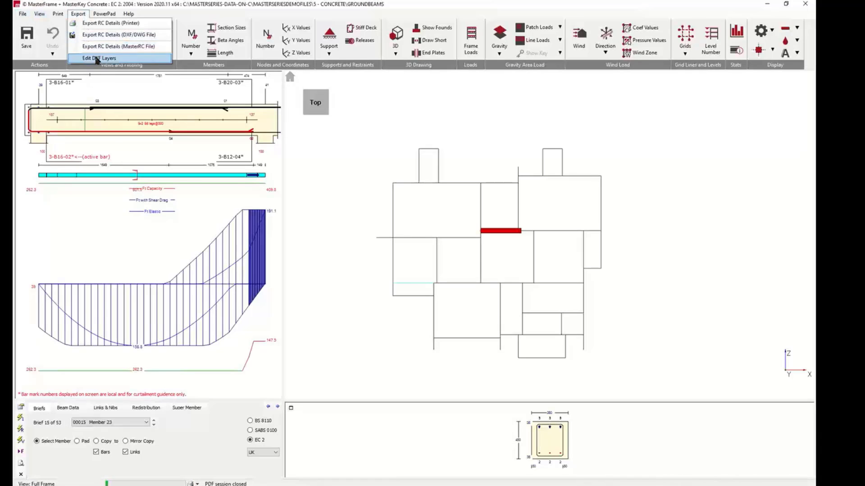
pyautogui.moveTo(104, 14)
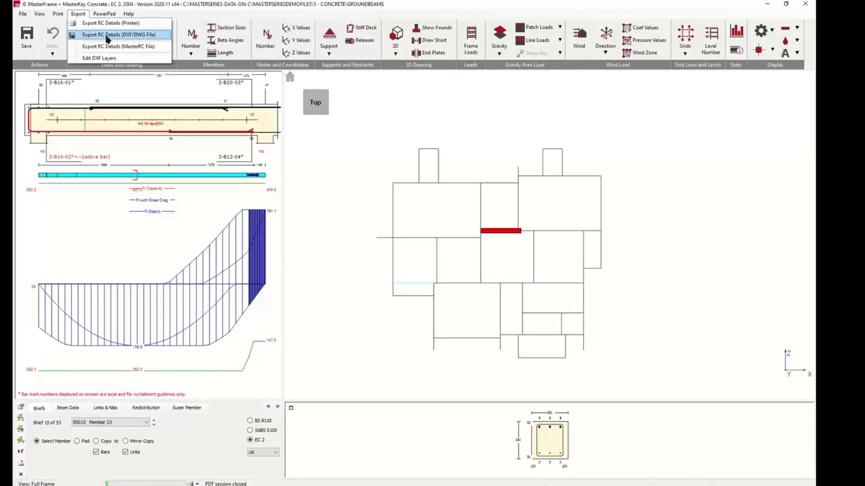
pyautogui.click(107, 40)
pyautogui.click(430, 282)
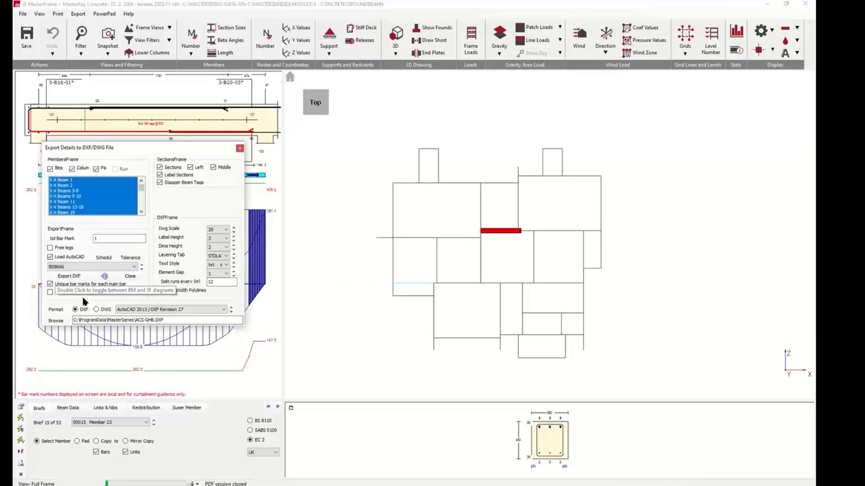
pyautogui.click(67, 277)
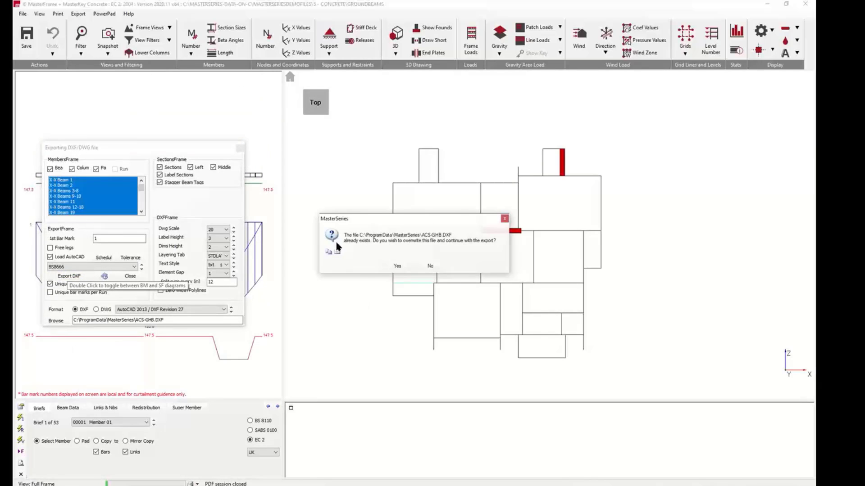
pyautogui.click(397, 267)
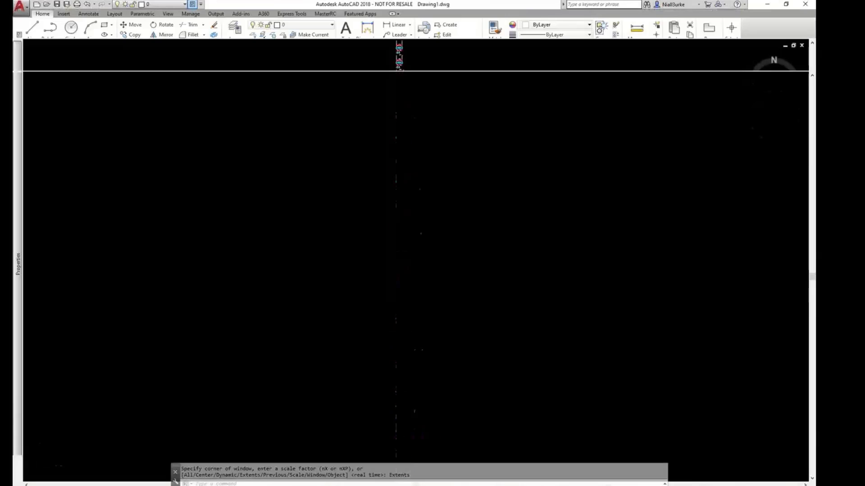
# - Examine the exported beam elevations and sections in AutoCAD, especially the bar laps of X-X Beams 23-28, and switch back to MasterFrame
pyautogui.scroll(10, 400, 378)
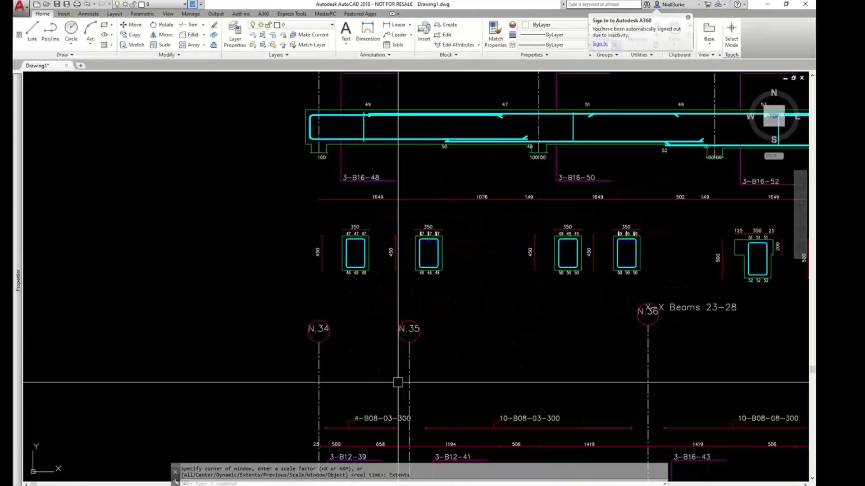
pyautogui.scroll(-3, 396, 385)
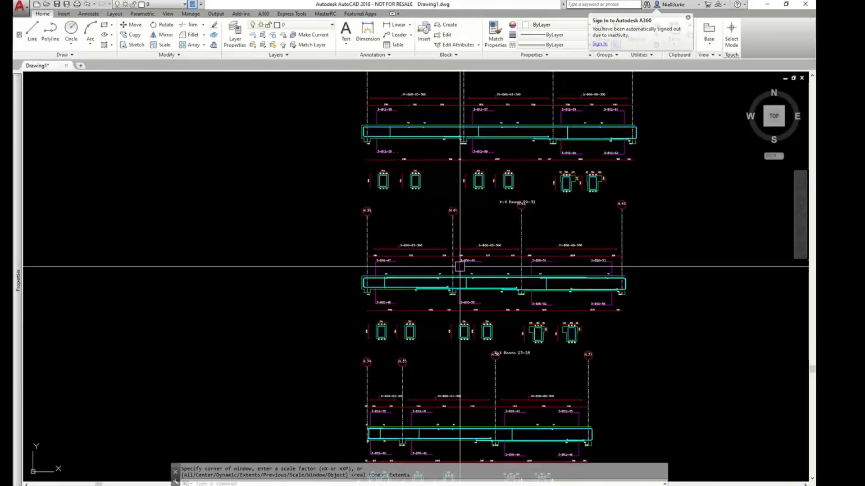
pyautogui.scroll(2, 492, 290)
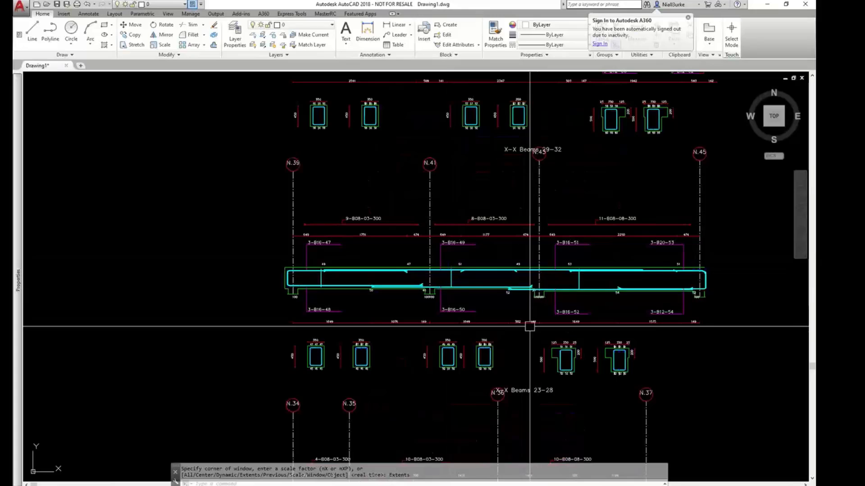
pyautogui.scroll(4, 514, 292)
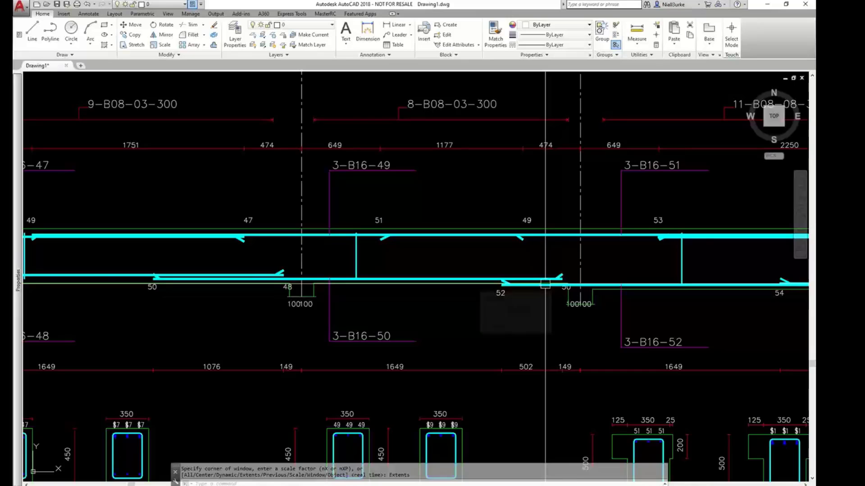
pyautogui.scroll(-10, 531, 300)
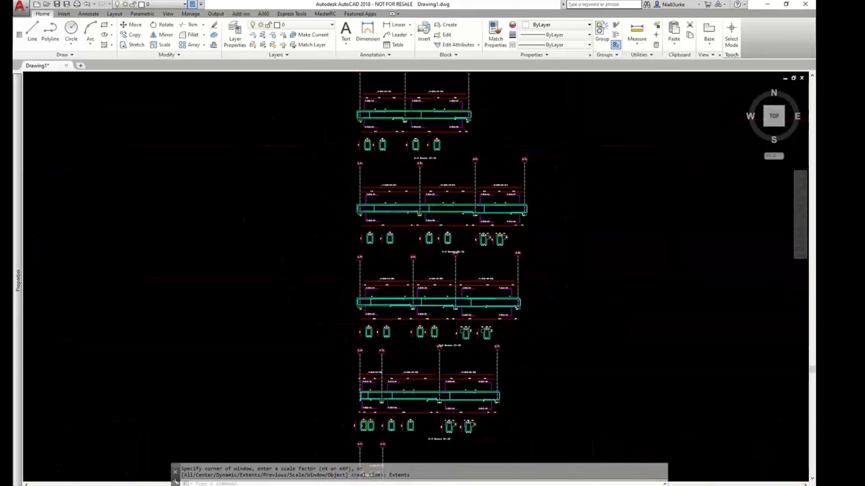
pyautogui.scroll(5, 440, 392)
pyautogui.scroll(-8, 442, 392)
pyautogui.scroll(3, 441, 392)
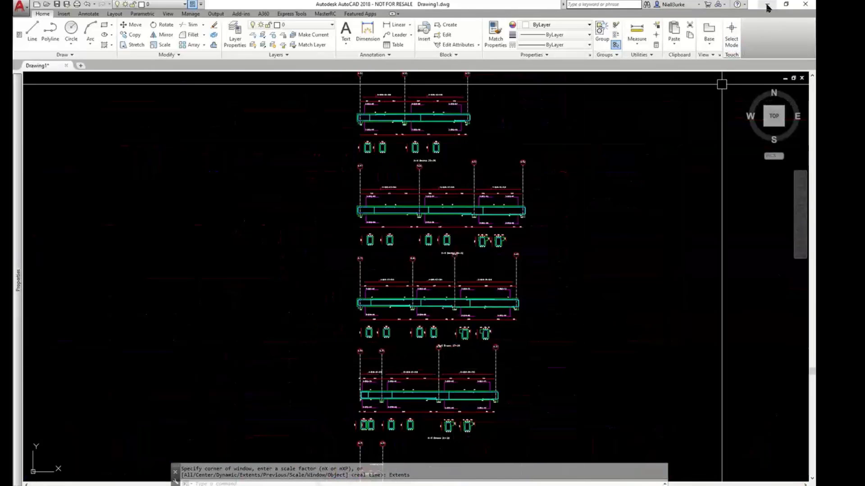
pyautogui.click(767, 4)
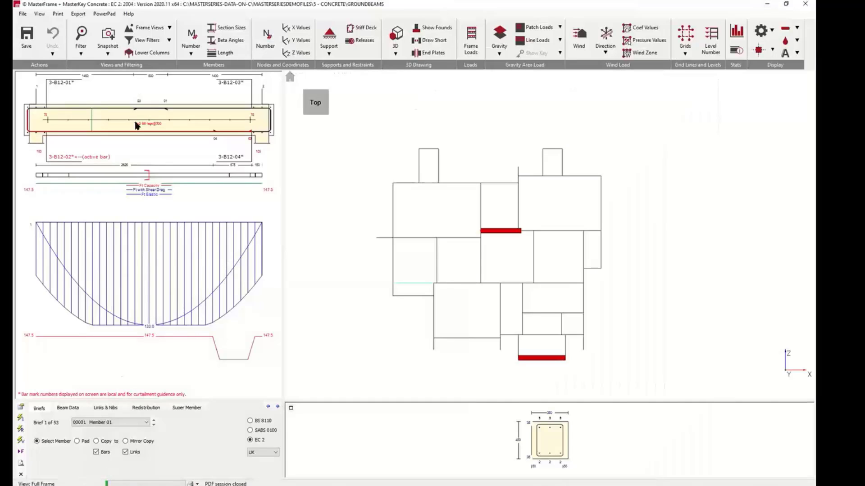
# - Generate the BS8666 bar schedule for all members without saving the file first or matching reinforcement over column heads
pyautogui.click(78, 14)
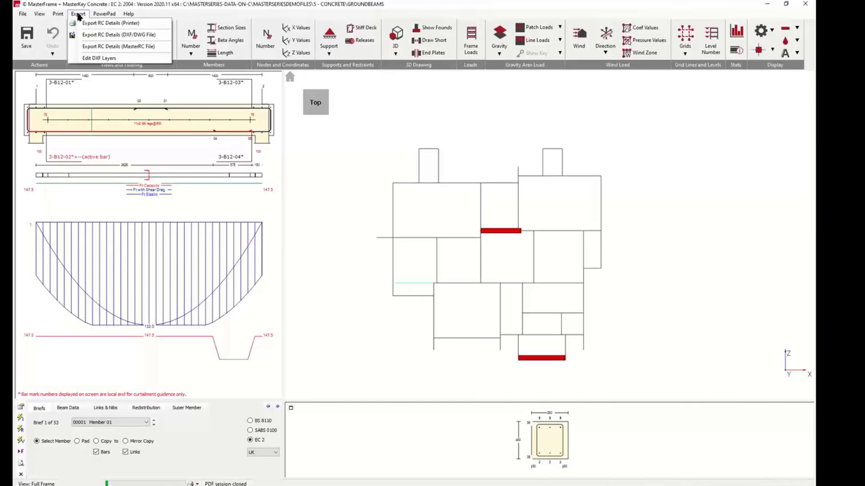
pyautogui.click(78, 14)
pyautogui.click(58, 14)
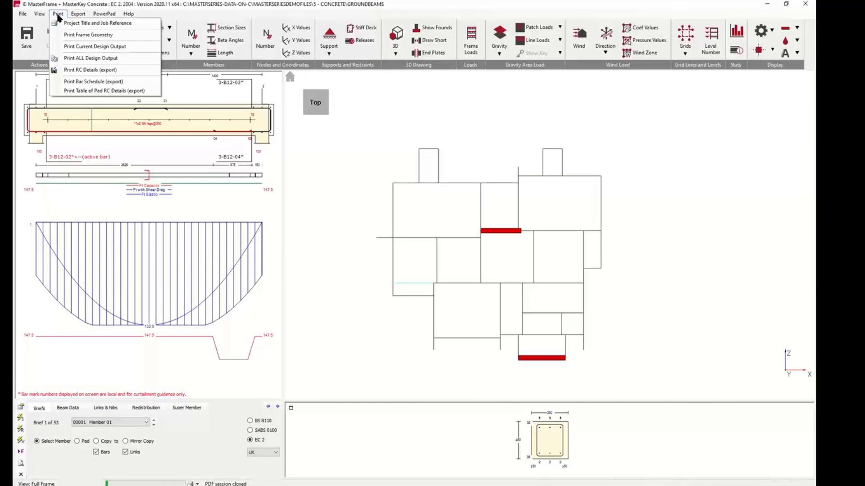
pyautogui.click(83, 82)
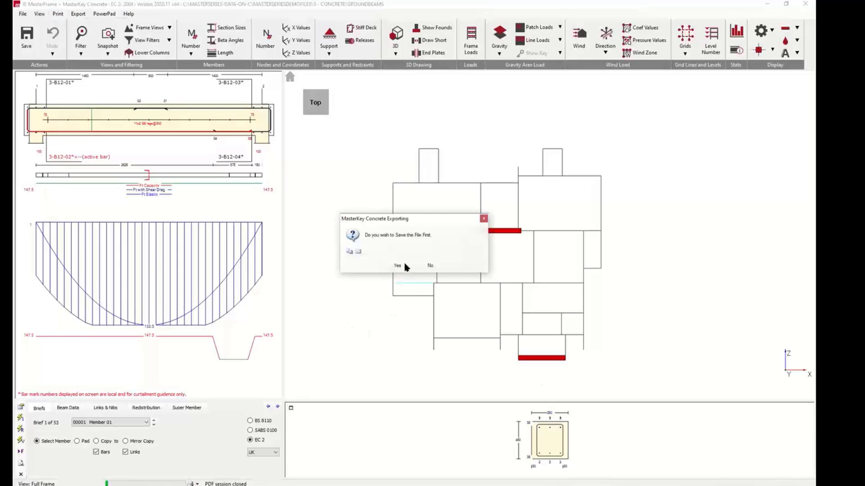
pyautogui.click(430, 271)
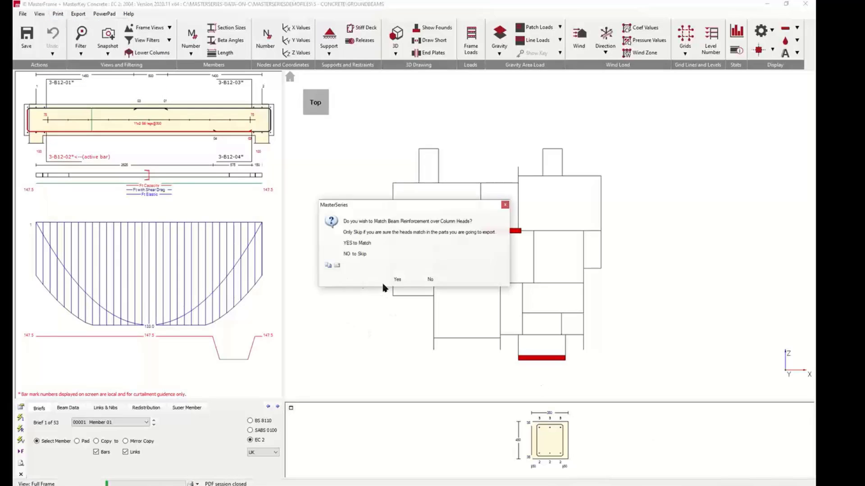
pyautogui.click(430, 280)
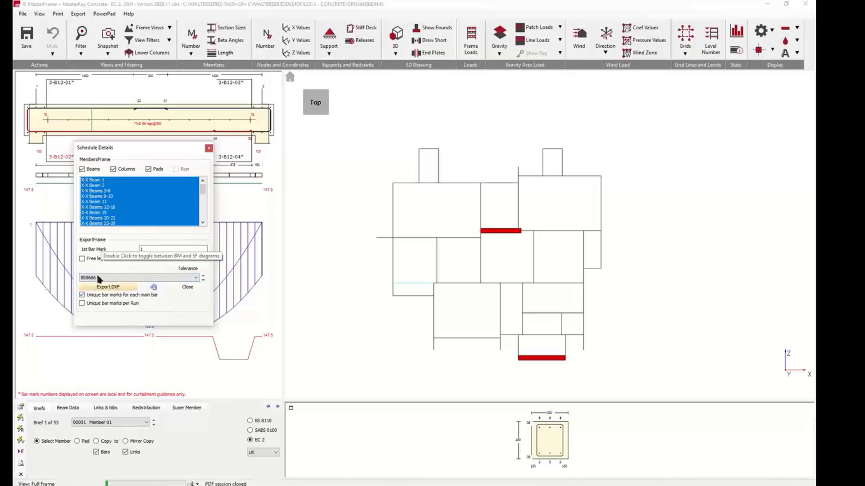
pyautogui.click(114, 288)
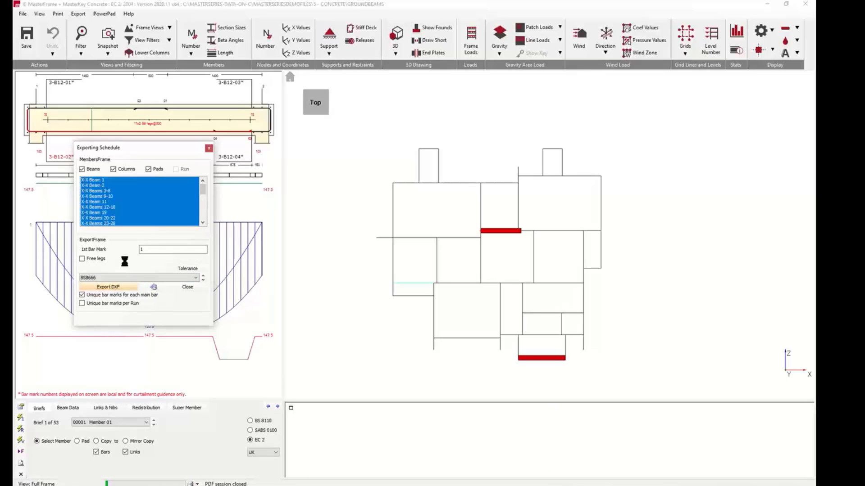
# - Review the bar marks, sizes, lengths and shape codes throughout the bar schedule and close the scheduler
pyautogui.scroll(-15, 143, 189)
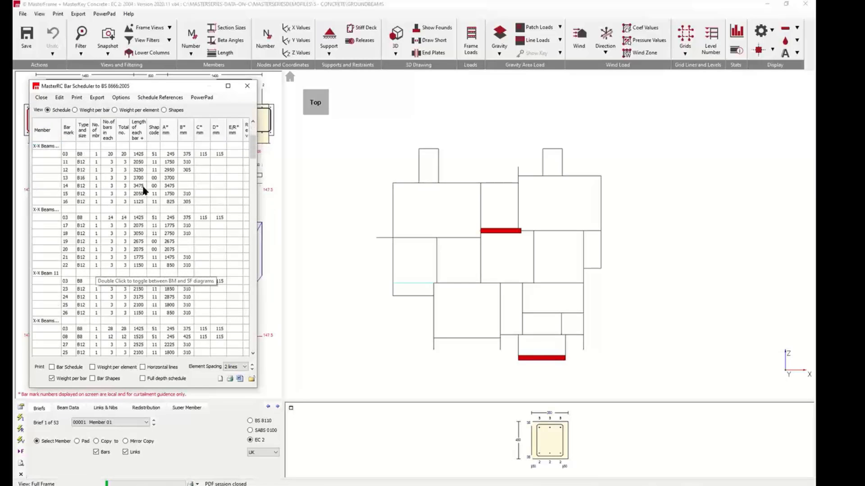
pyautogui.scroll(-20, 144, 193)
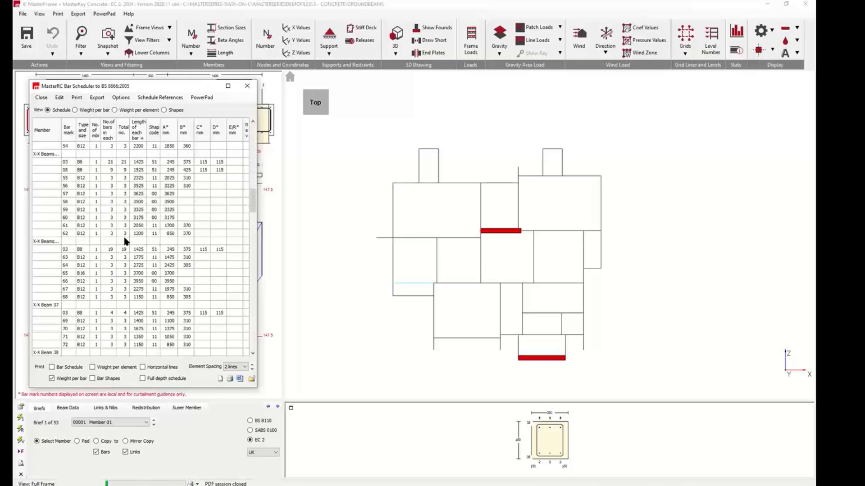
pyautogui.scroll(-20, 108, 273)
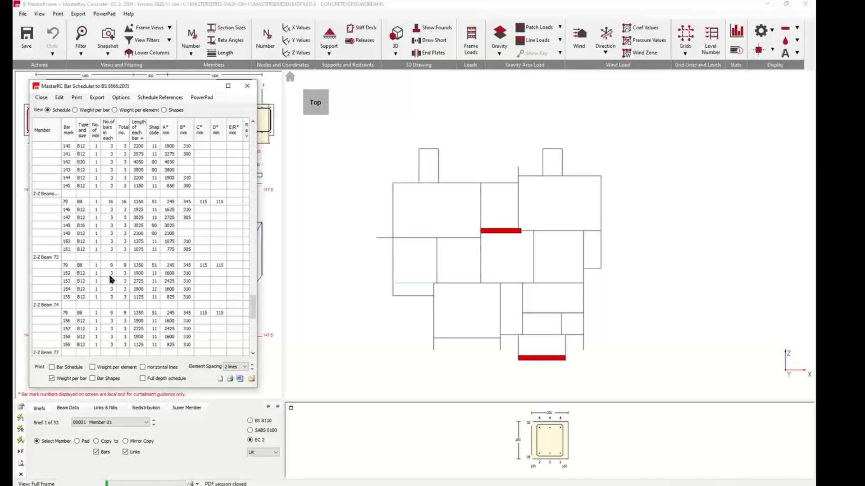
pyautogui.scroll(20, 112, 283)
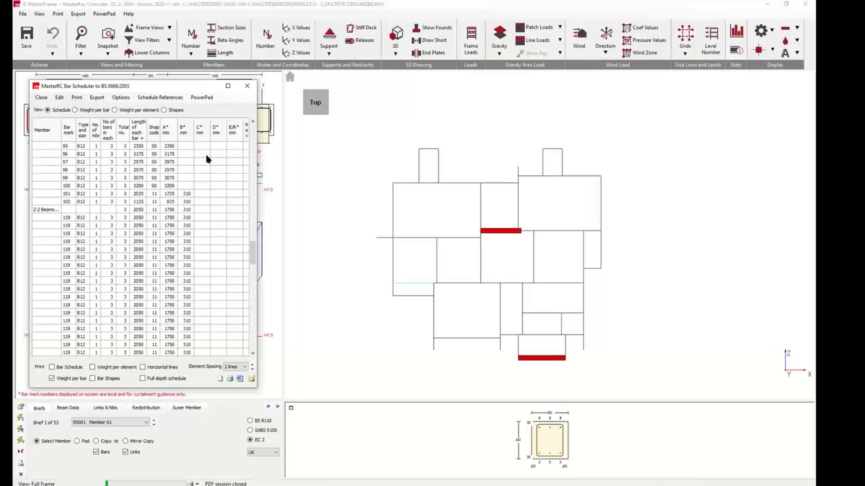
pyautogui.click(247, 87)
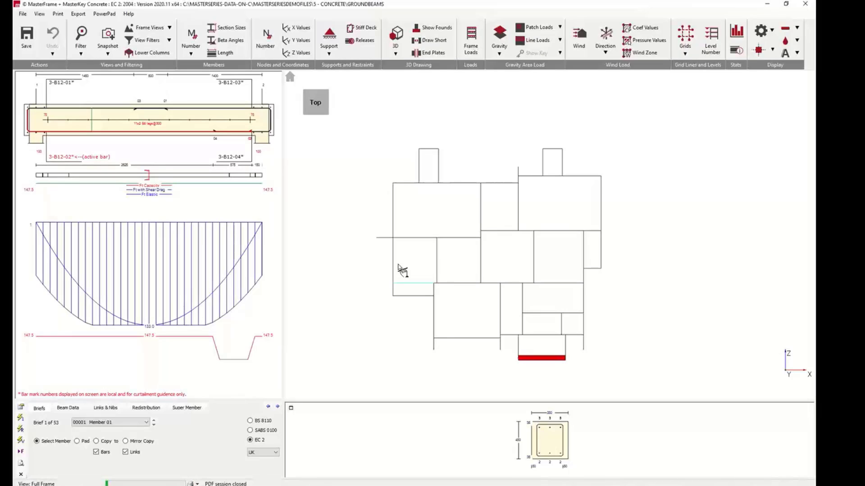
# - Close the concrete design module, saving the GROUNDBEAMS data file
pyautogui.click(805, 4)
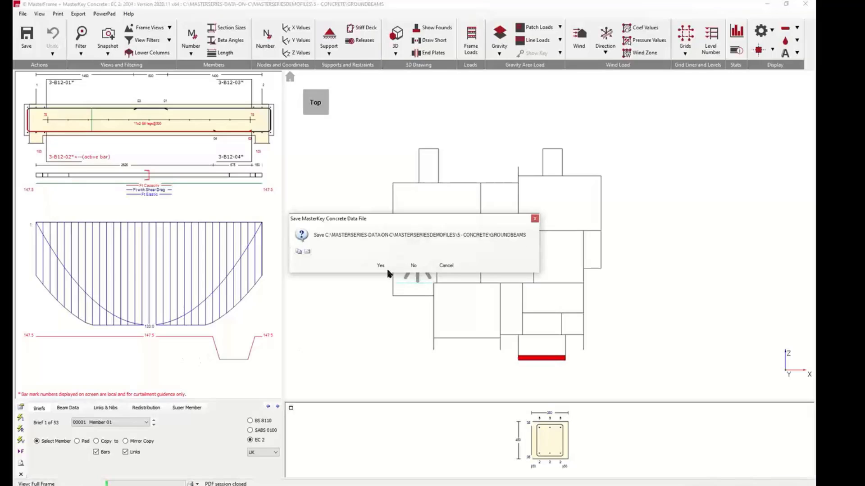
pyautogui.click(381, 266)
pyautogui.click(381, 267)
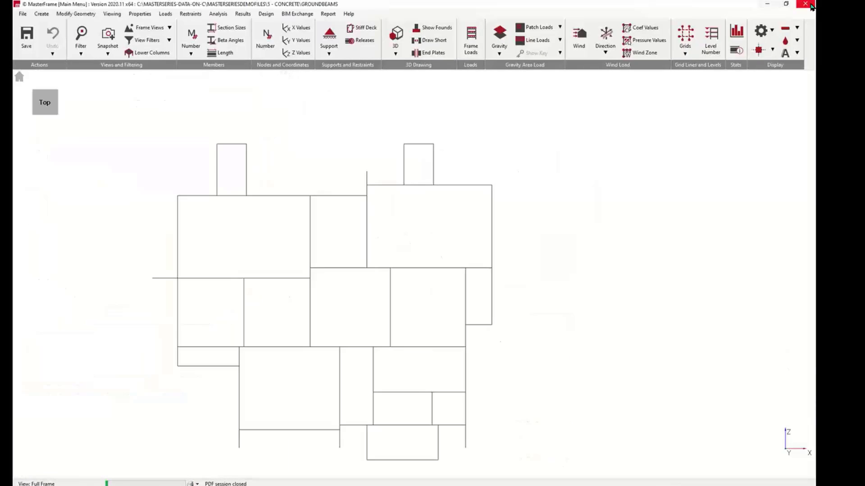
pyautogui.click(23, 14)
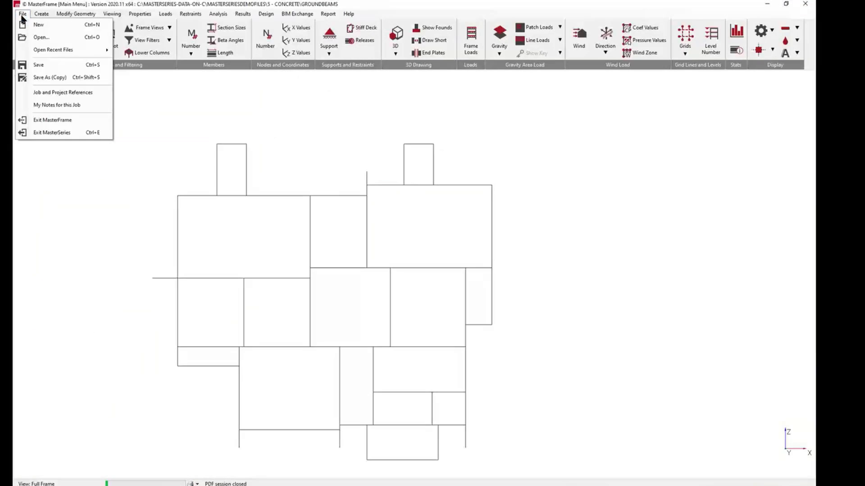
pyautogui.click(37, 40)
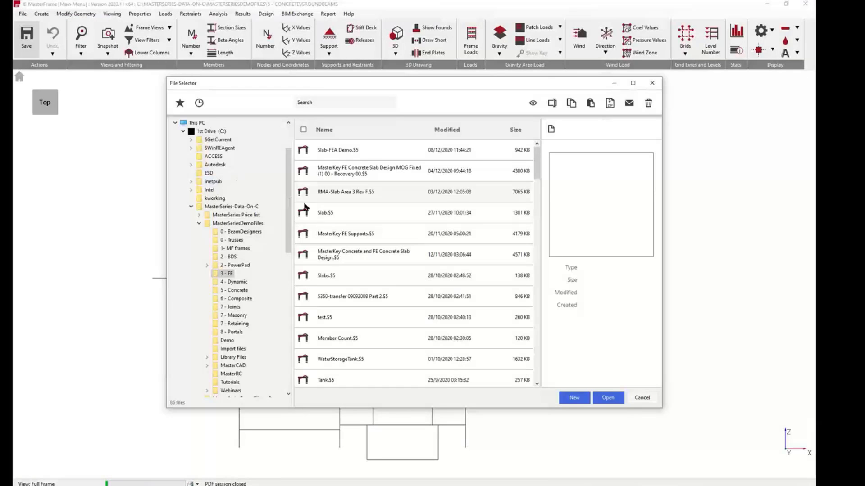
pyautogui.click(652, 82)
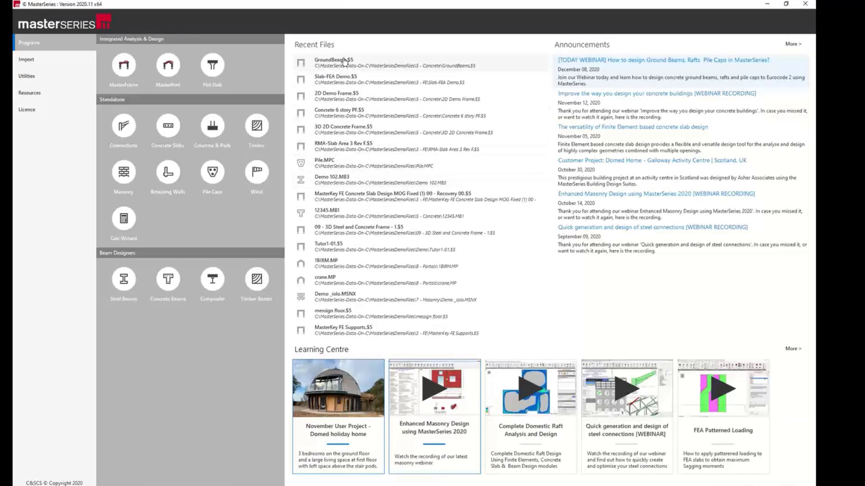
# - Open the recent 2D Demo Frame model and start Pile Cap Design for its column bases
pyautogui.click(340, 95)
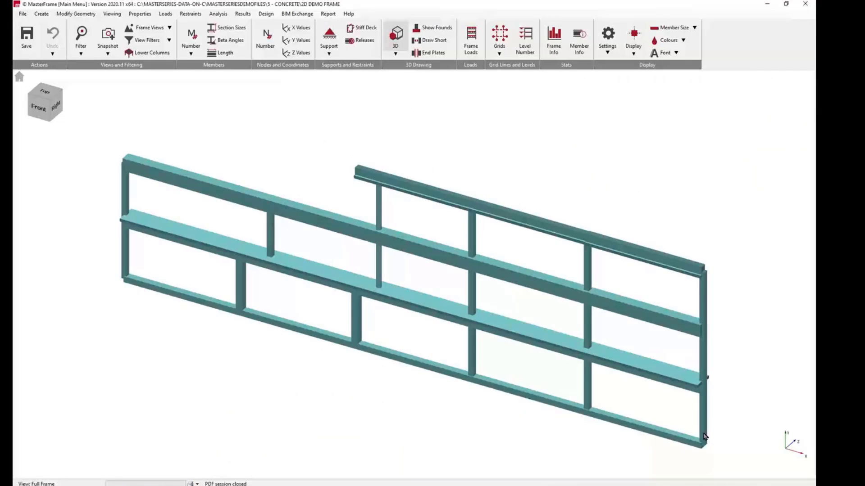
pyautogui.moveTo(303, 376)
pyautogui.mouseDown(button='middle')
pyautogui.moveTo(218, 352)
pyautogui.moveTo(267, 369)
pyautogui.mouseUp(button='middle')
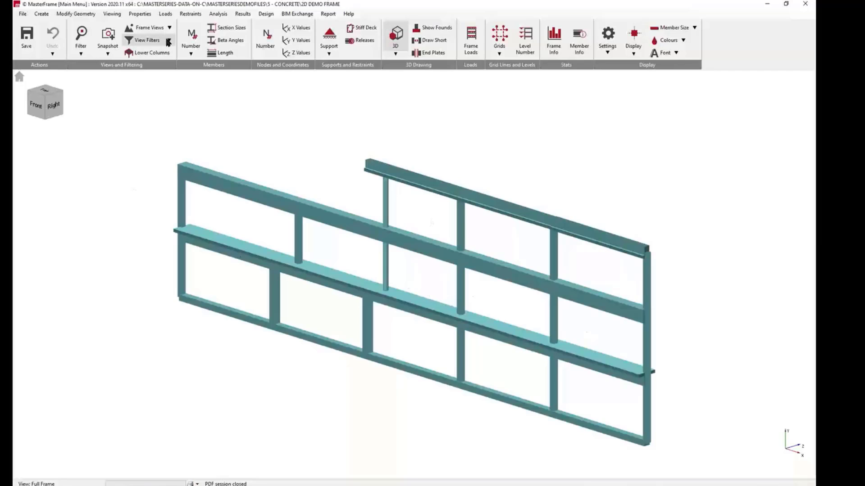
pyautogui.click(265, 14)
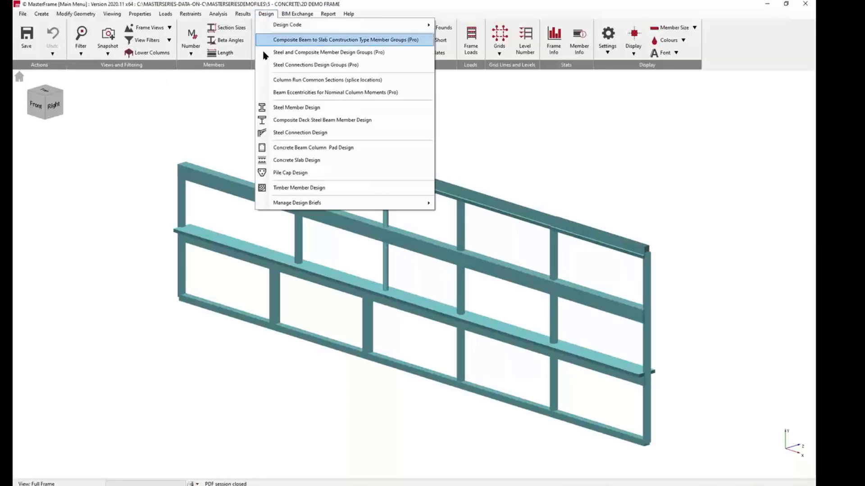
pyautogui.click(291, 173)
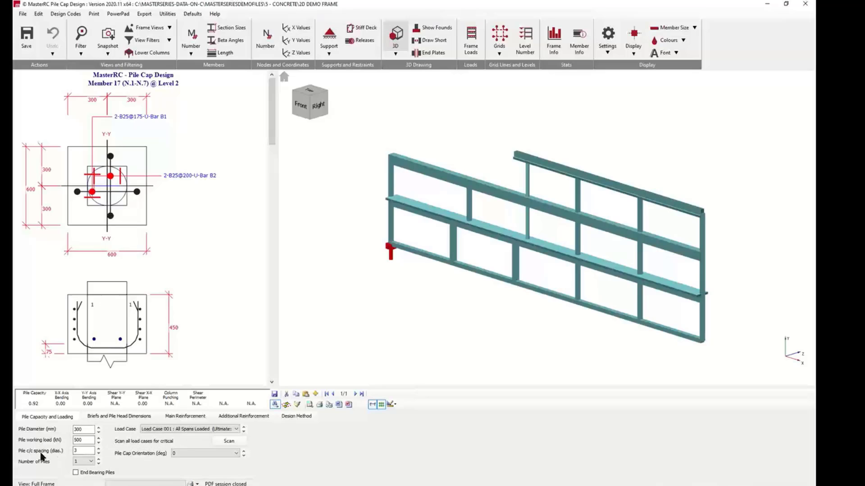
# - Set the Member 17 pile cap to 2 piles with a cap orientation of 90 degrees
pyautogui.click(99, 459)
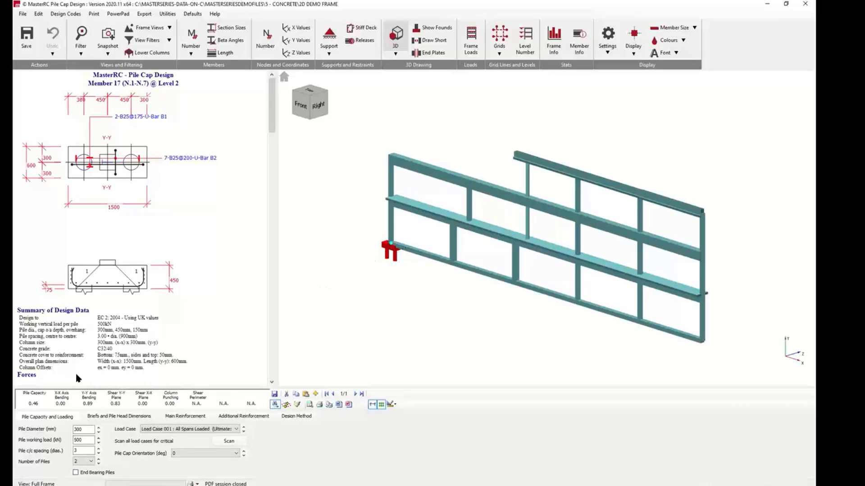
pyautogui.click(244, 452)
pyautogui.click(244, 452)
pyautogui.click(244, 452)
# - Offset the column on the Member 17 pile cap by 150 mm in X and 100 mm in Y, and review the calculations
pyautogui.click(117, 417)
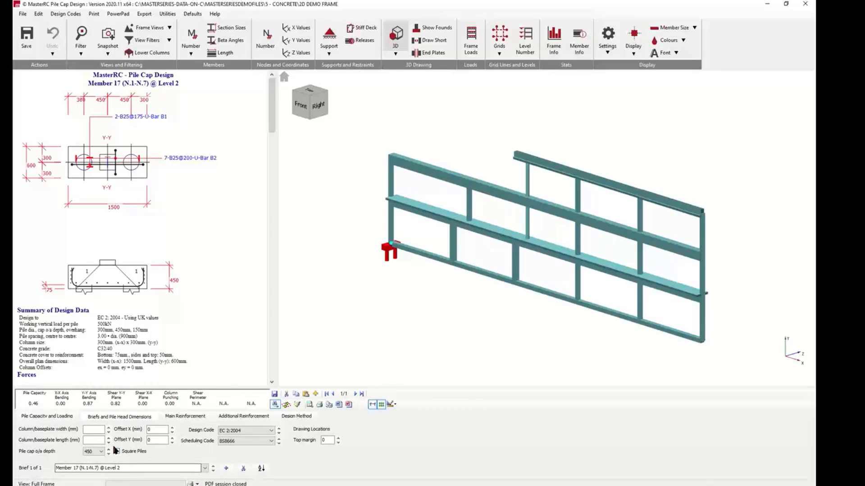
pyautogui.click(171, 437)
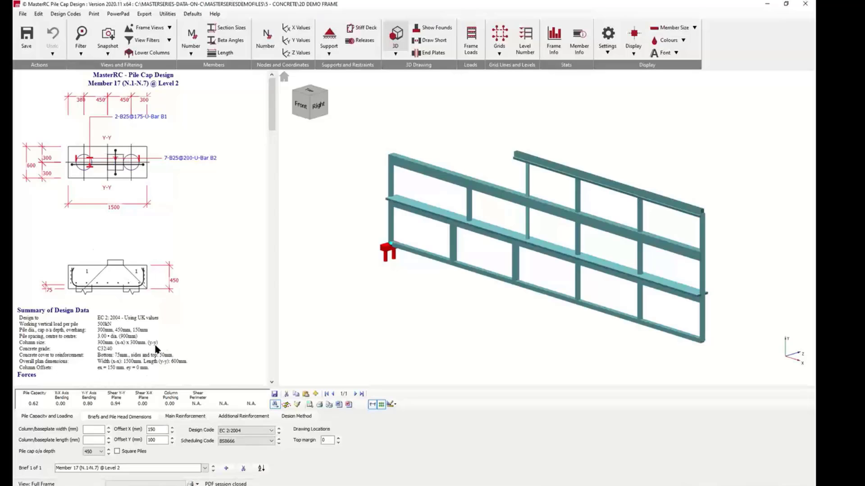
pyautogui.scroll(-5, 157, 349)
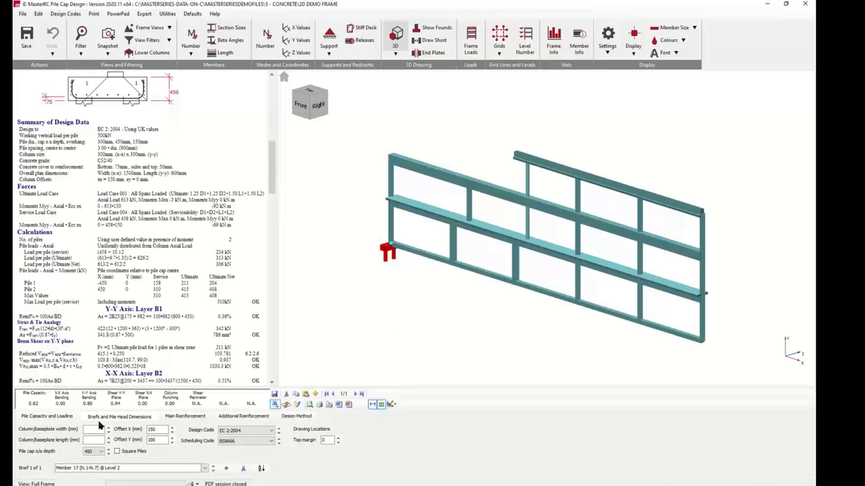
# - Copy the Member 17 pile cap design brief to the base of the adjacent column, Member 18
pyautogui.click(56, 417)
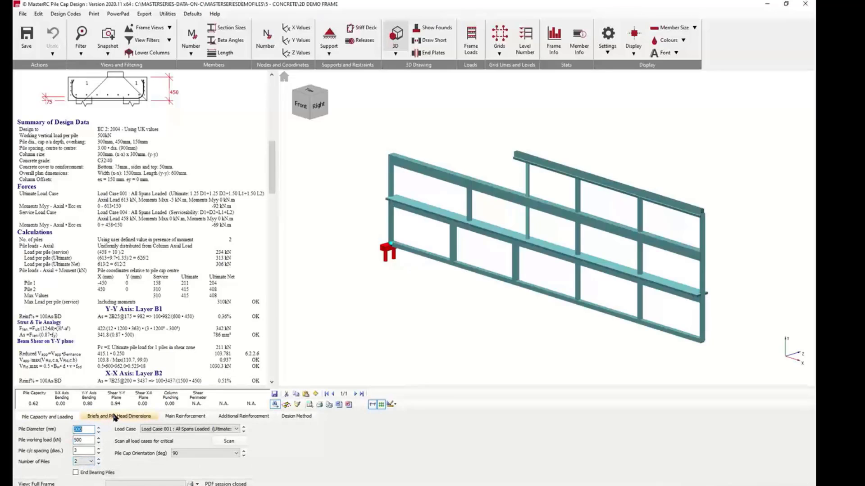
pyautogui.click(297, 406)
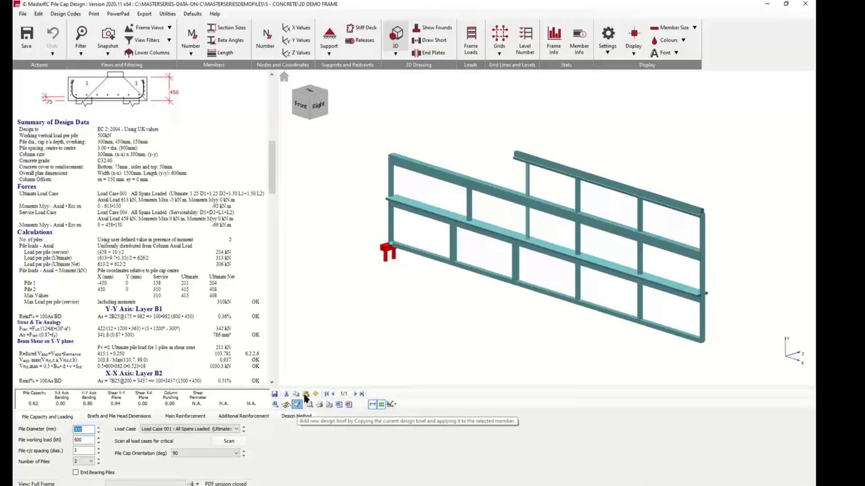
pyautogui.click(453, 264)
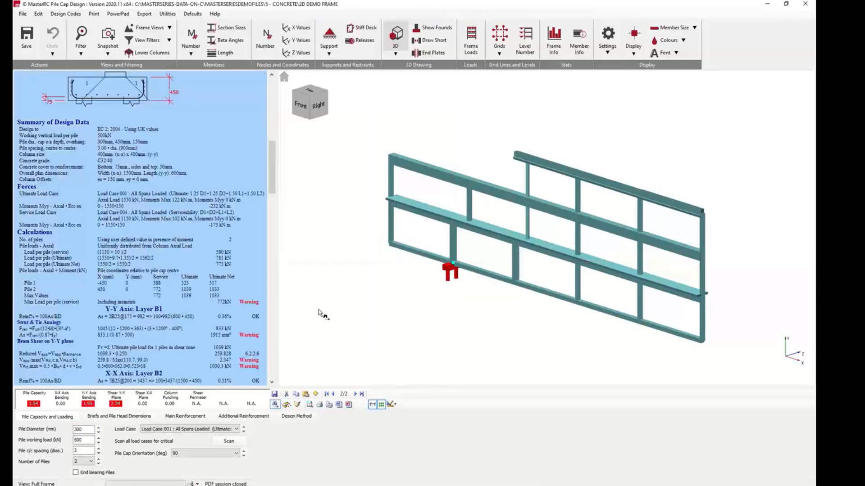
pyautogui.scroll(2, 146, 207)
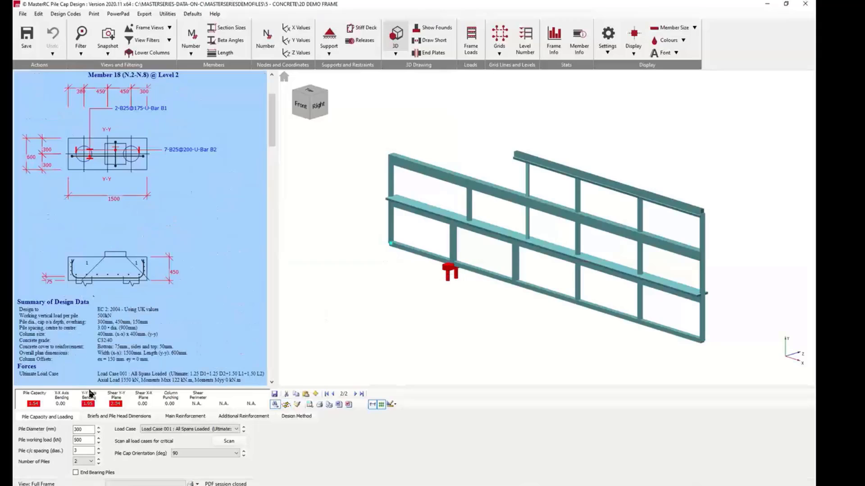
# - Reset the X and Y column offsets of the Member 18 pile cap to 0 and check its calculations
pyautogui.click(127, 417)
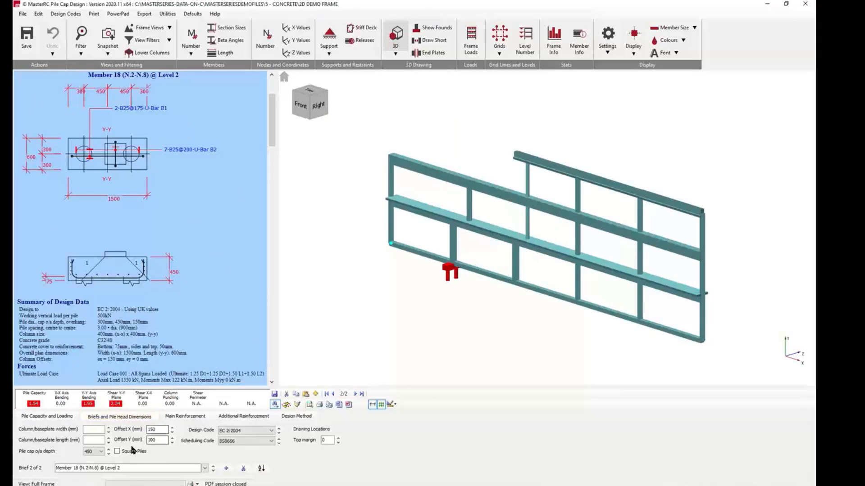
pyautogui.moveTo(157, 442); pyautogui.dragTo(138, 442)
pyautogui.press('BackSpace')
pyautogui.moveTo(158, 430); pyautogui.dragTo(135, 432)
pyautogui.write('0')
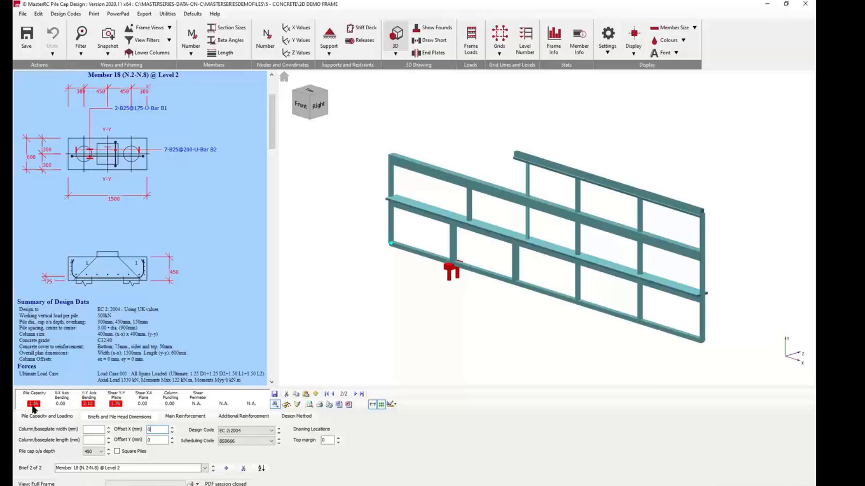
pyautogui.scroll(-4, 115, 341)
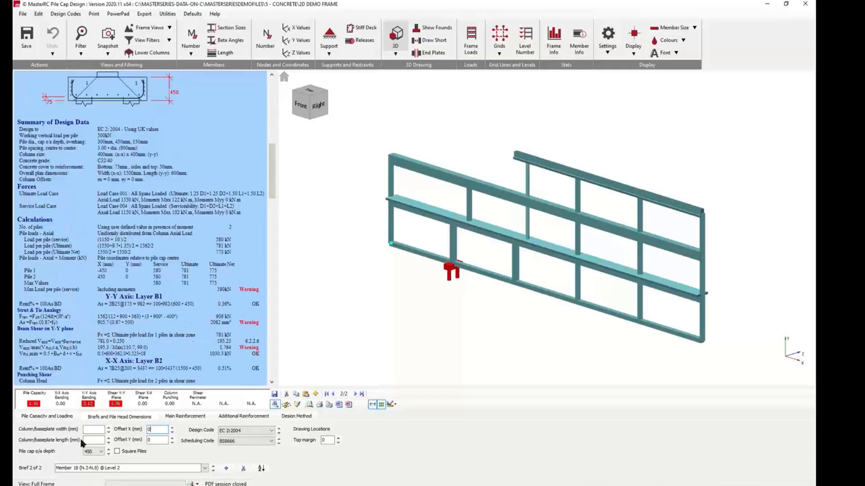
# - Set the Member 18 pile cap to 3 piles with an overall depth of 550 mm
pyautogui.click(71, 419)
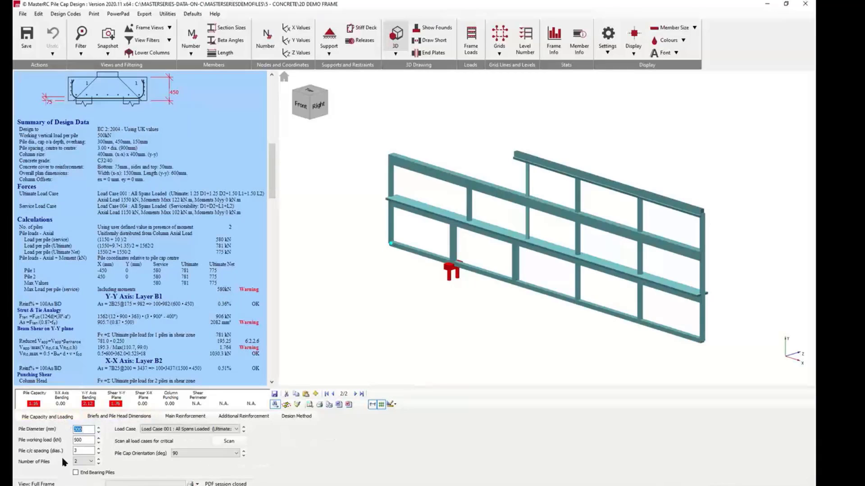
pyautogui.click(98, 459)
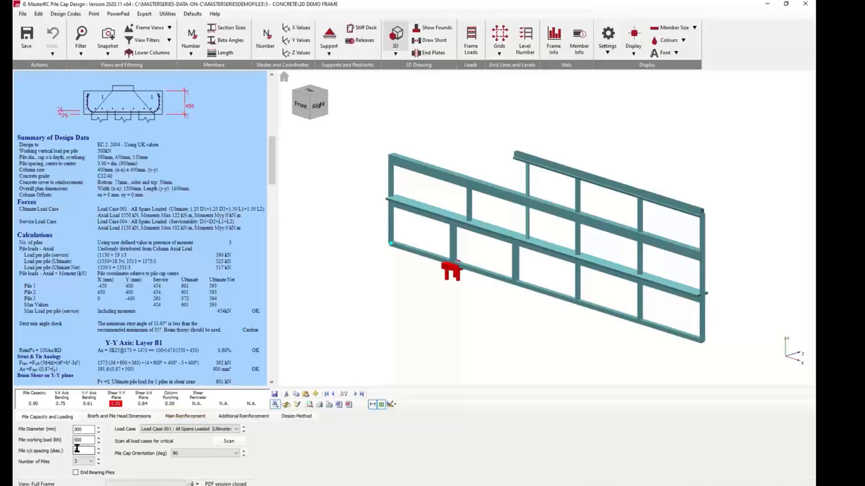
pyautogui.click(120, 417)
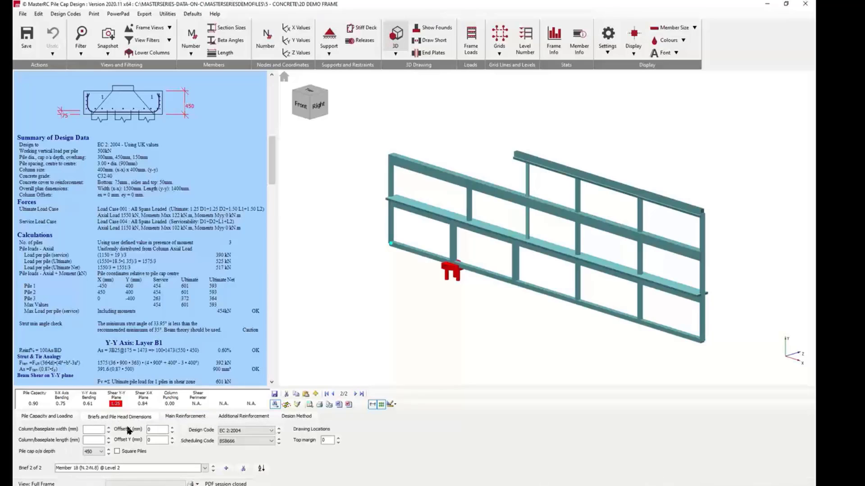
pyautogui.click(109, 449)
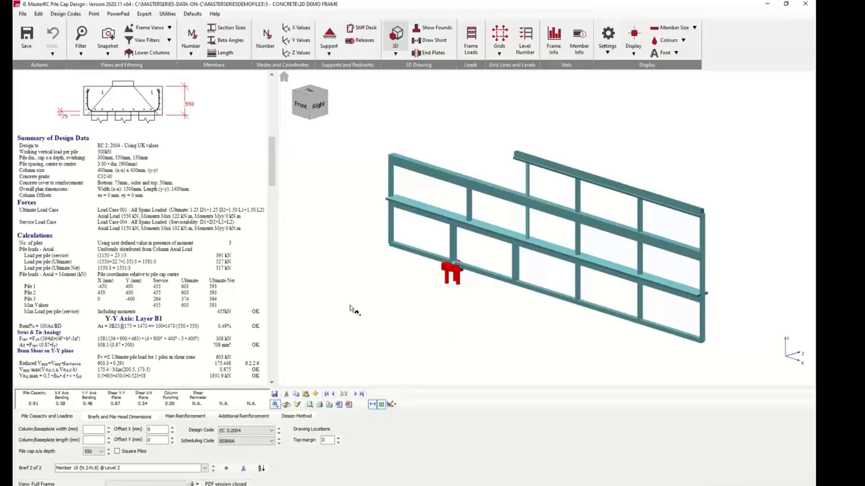
pyautogui.scroll(5, 171, 225)
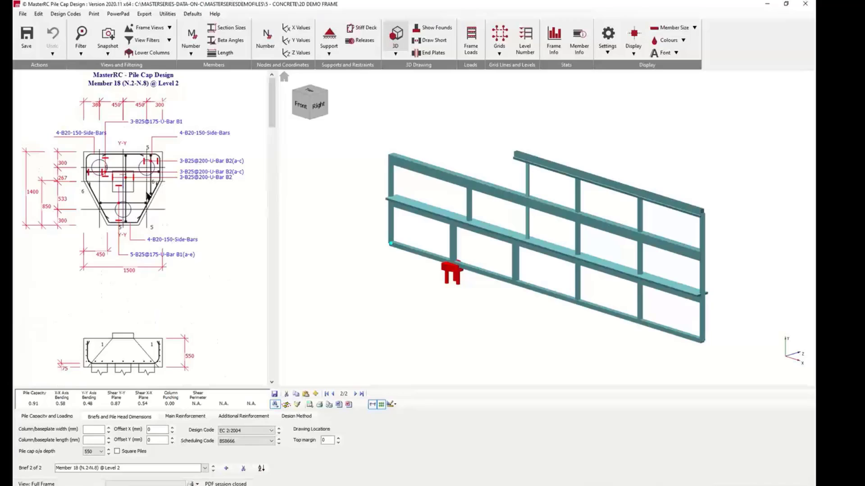
# - Copy the three-pile cap design brief to the bases of Members 19 and 20
pyautogui.click(296, 404)
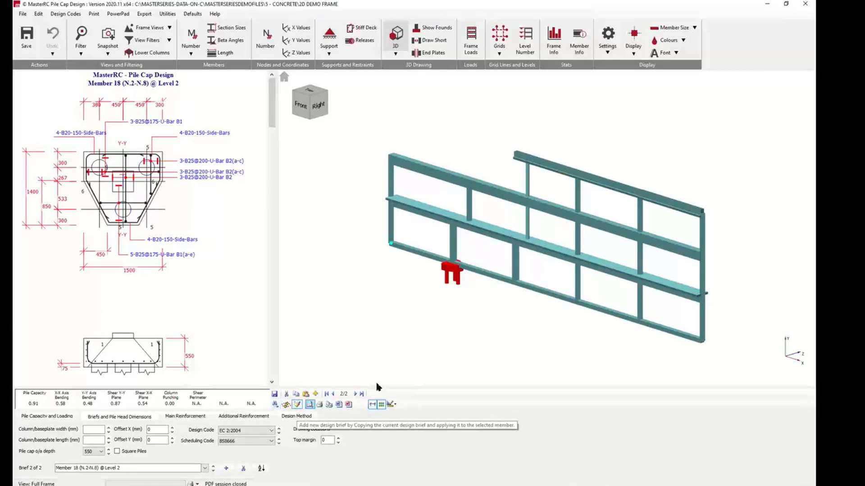
pyautogui.click(517, 284)
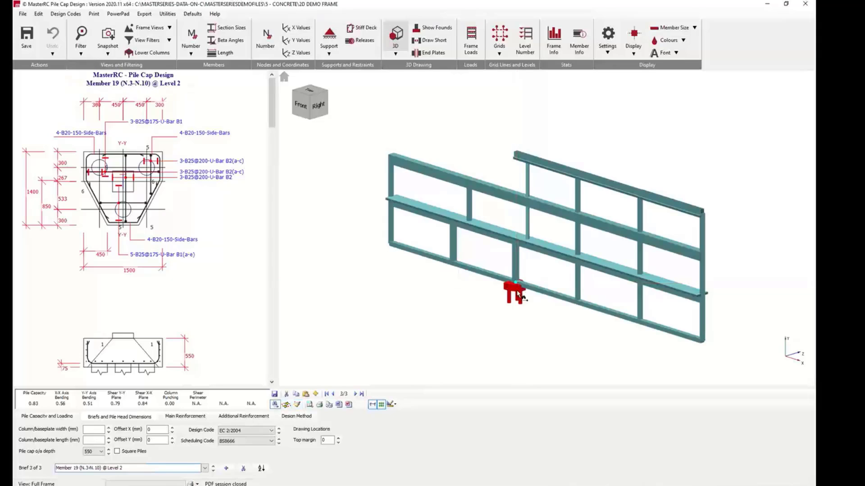
pyautogui.click(297, 403)
pyautogui.click(573, 305)
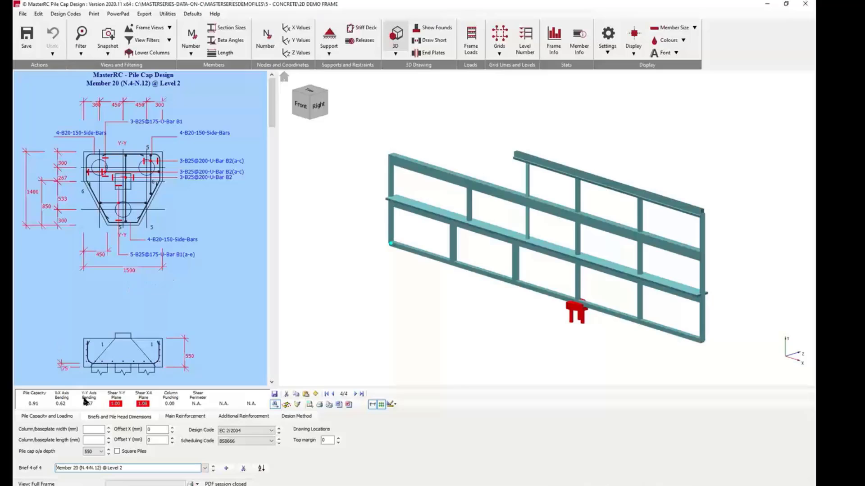
# - Try a 125 mm Y-Y bar spacing and other X-X spacings on the Member 20 pile cap, leaving both at 175 mm
pyautogui.scroll(-10, 145, 276)
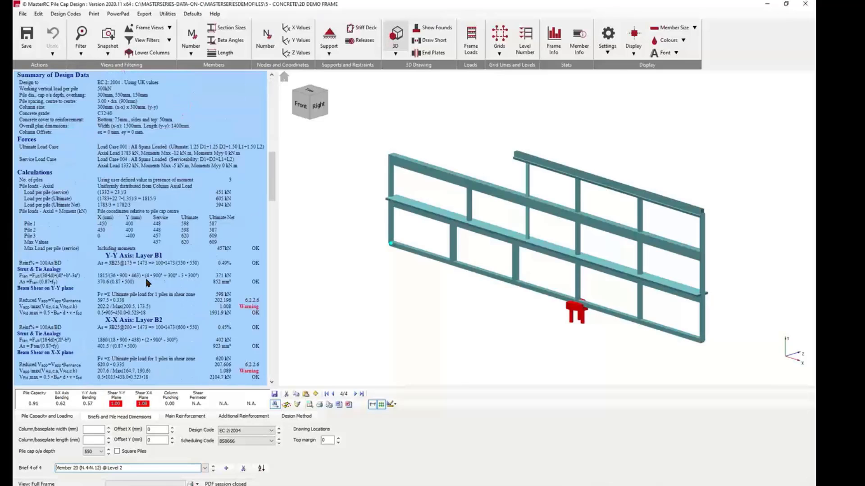
pyautogui.click(184, 416)
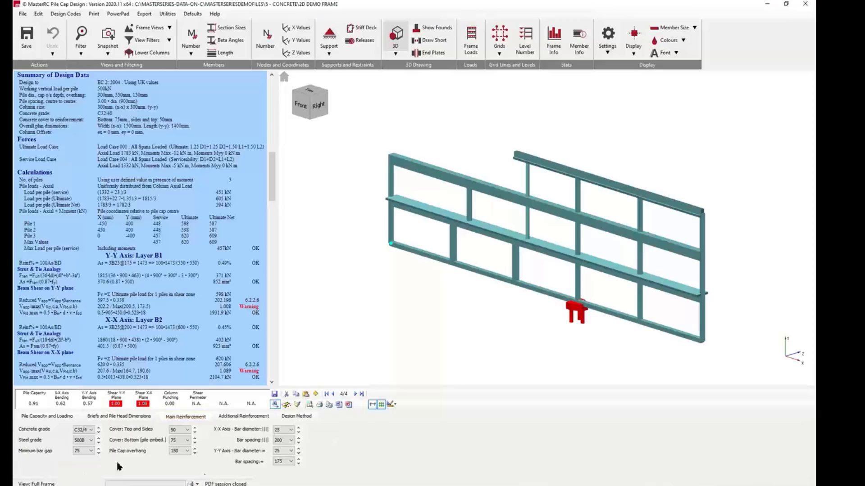
pyautogui.click(298, 464)
pyautogui.click(299, 464)
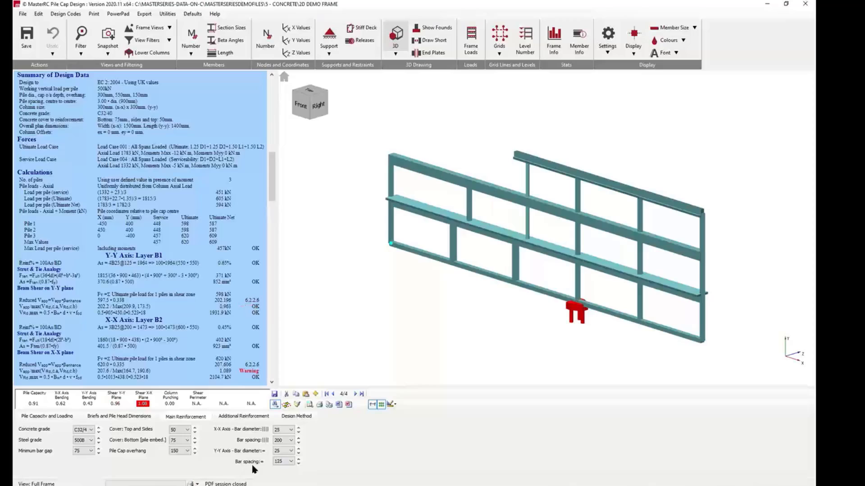
pyautogui.click(298, 442)
pyautogui.click(298, 442)
pyautogui.click(298, 442)
pyautogui.click(298, 438)
pyautogui.click(298, 438)
pyautogui.click(298, 459)
pyautogui.click(298, 459)
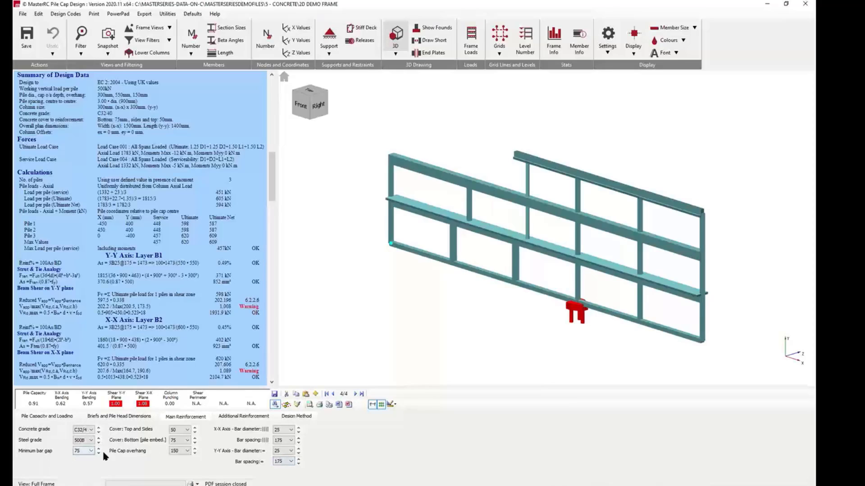
# - Set the Member 20 pile cap's overall depth to 600 mm and its X-X and Y-Y bar spacings to 200 mm
pyautogui.click(126, 418)
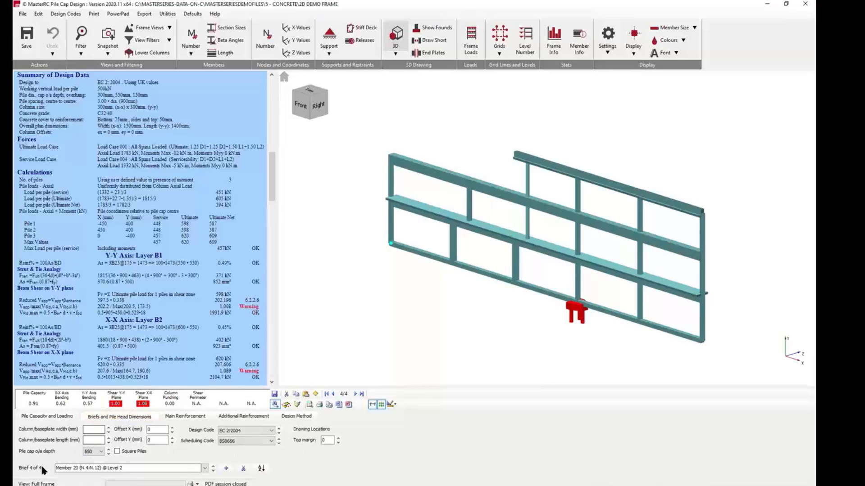
pyautogui.click(109, 450)
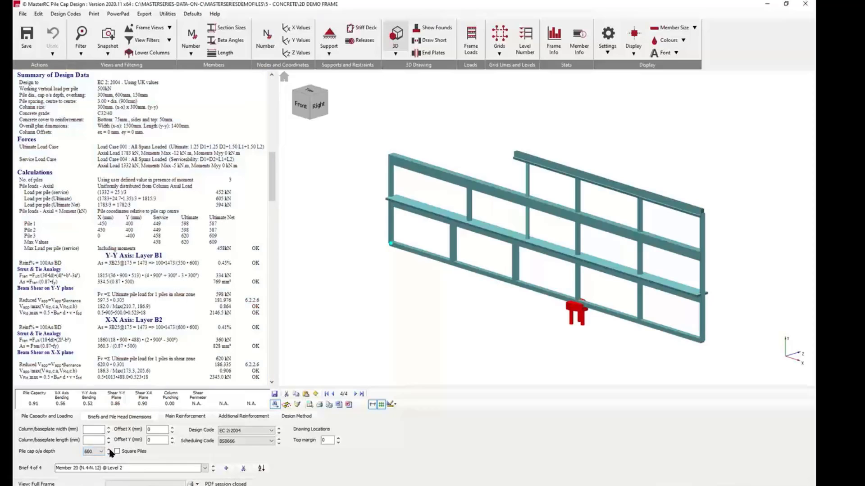
pyautogui.click(186, 418)
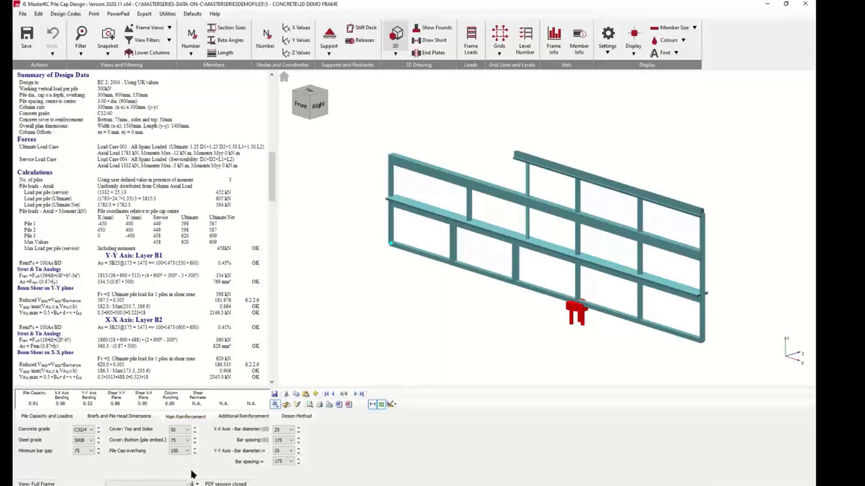
pyautogui.click(298, 443)
pyautogui.click(298, 438)
pyautogui.click(298, 438)
pyautogui.click(297, 460)
# - Copy the Member 20 pile cap design brief to the base of the next column along the frame
pyautogui.click(297, 404)
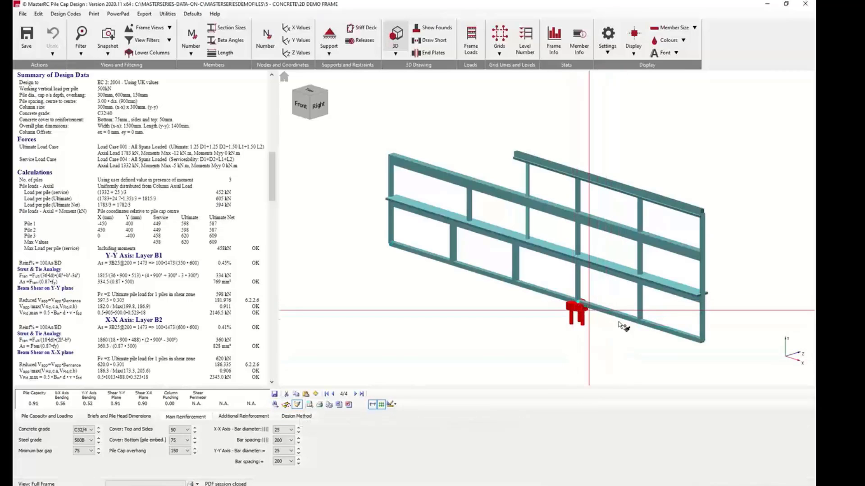
pyautogui.click(640, 321)
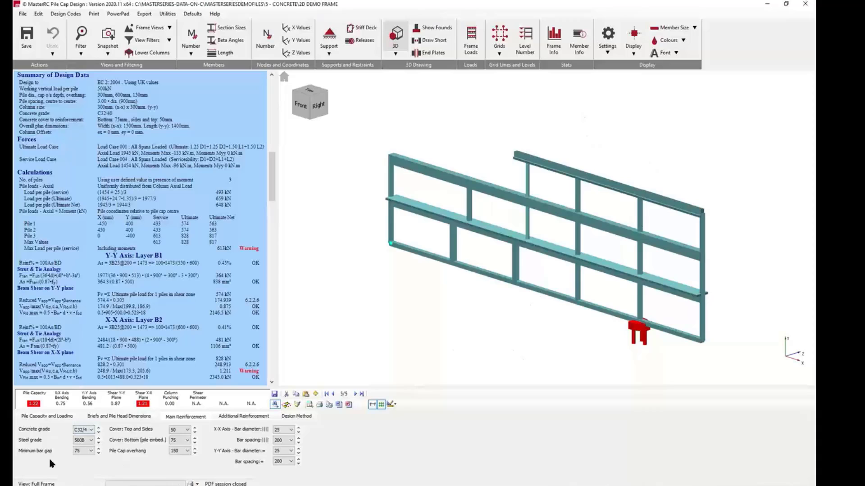
# - Set the Member 21 pile cap to four piles and review its detail drawing, calculations and main reinforcement
pyautogui.click(59, 418)
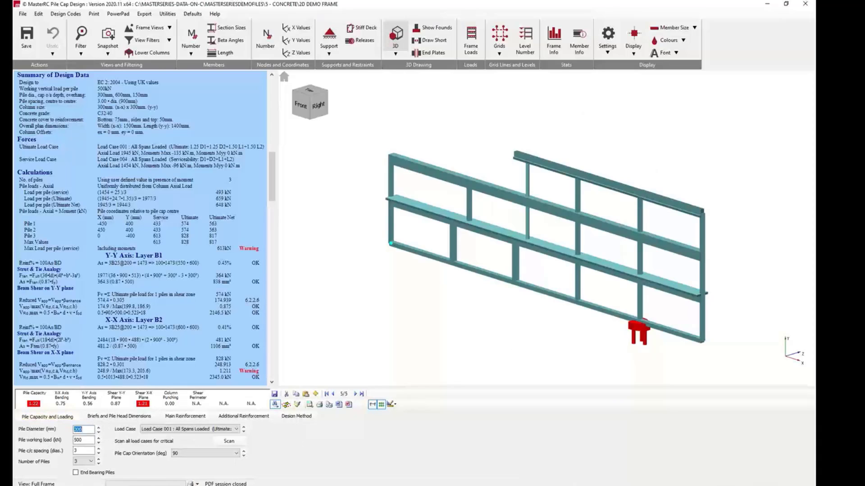
pyautogui.click(98, 460)
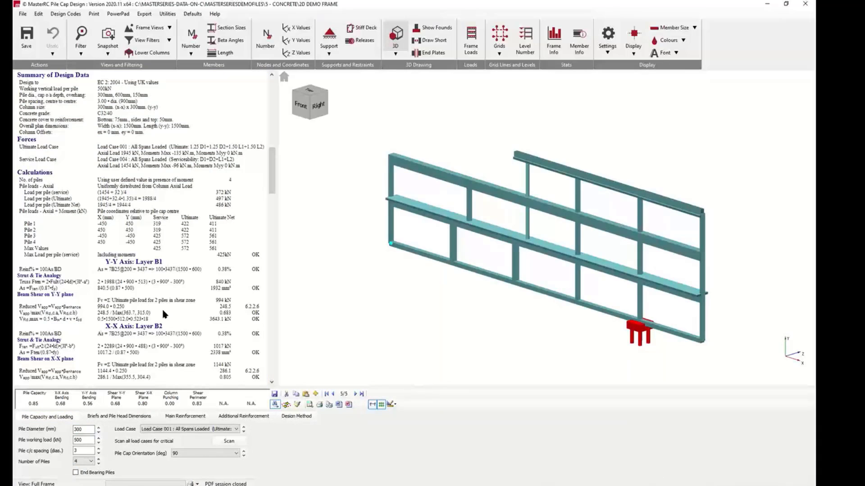
pyautogui.scroll(5, 166, 299)
pyautogui.scroll(-5, 184, 329)
pyautogui.scroll(6, 186, 333)
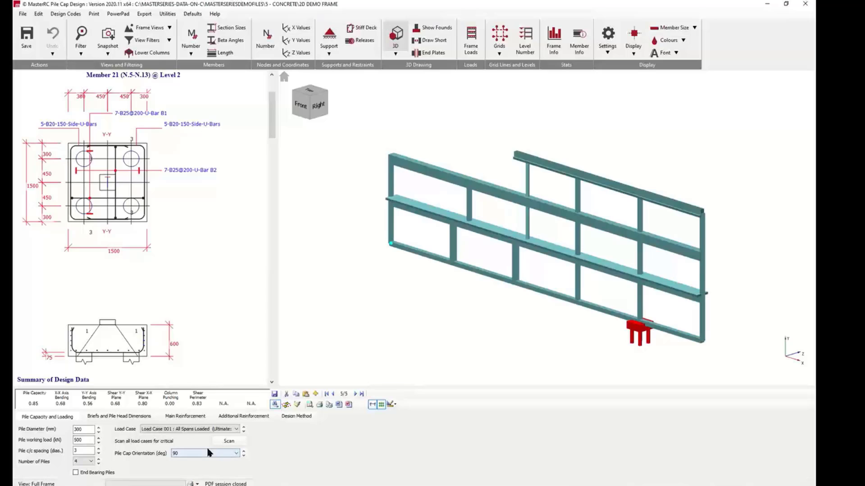
pyautogui.scroll(-5, 259, 324)
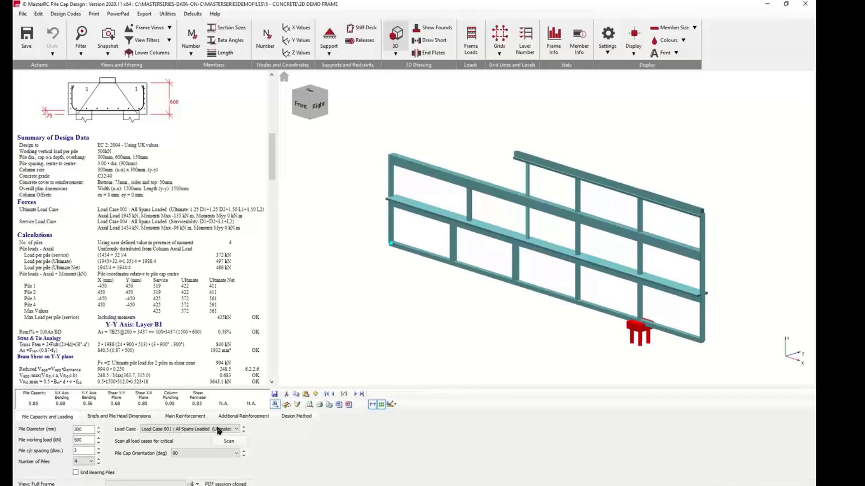
pyautogui.click(194, 417)
pyautogui.click(183, 418)
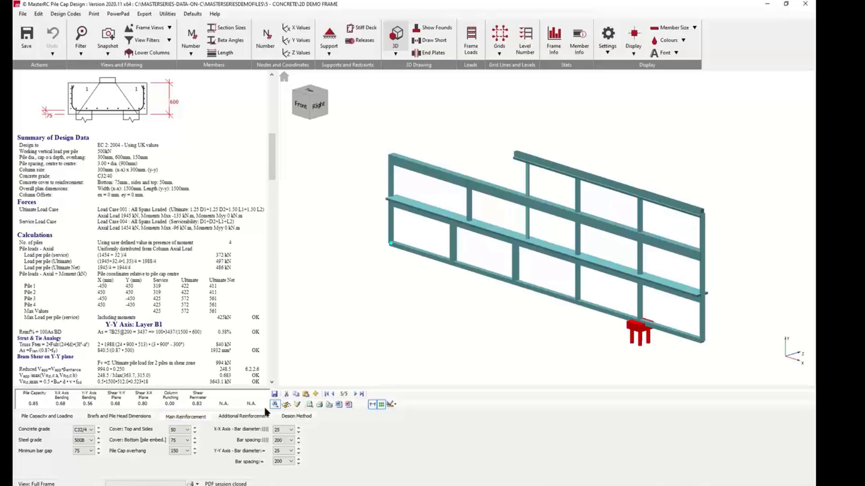
# - Copy the two-pile cap design brief from the base of Member 17 to the base of Member 22
pyautogui.click(390, 247)
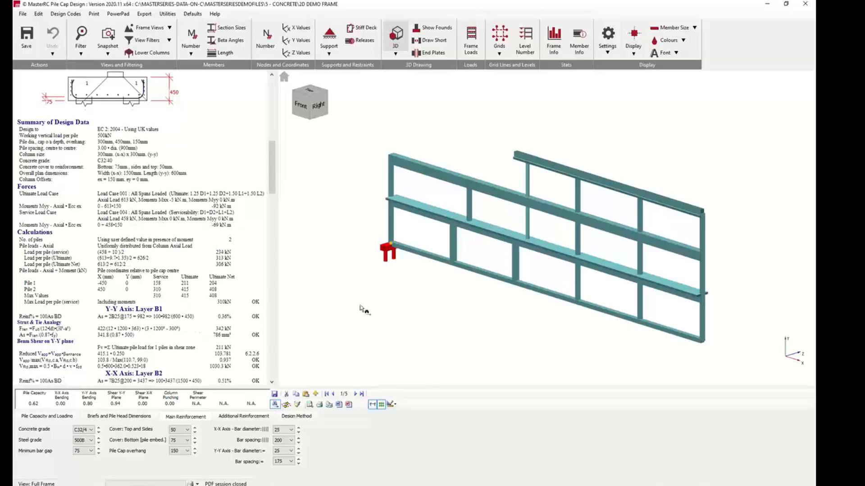
pyautogui.click(297, 404)
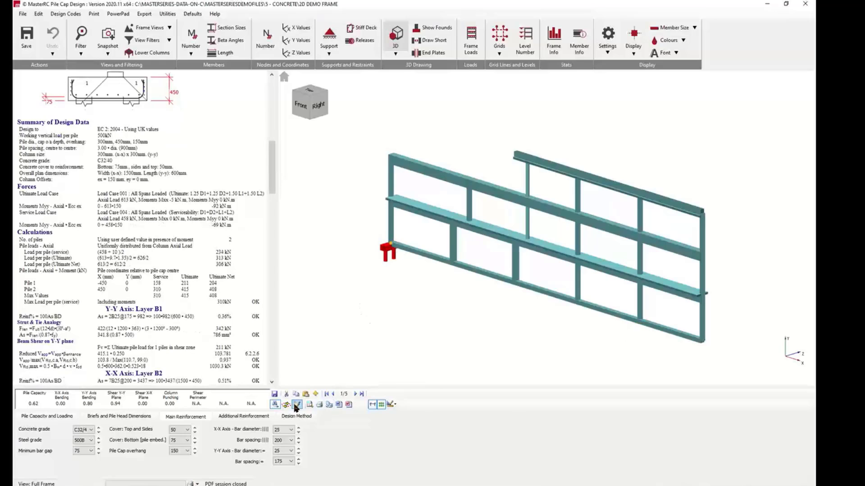
pyautogui.click(701, 343)
pyautogui.scroll(5, 116, 275)
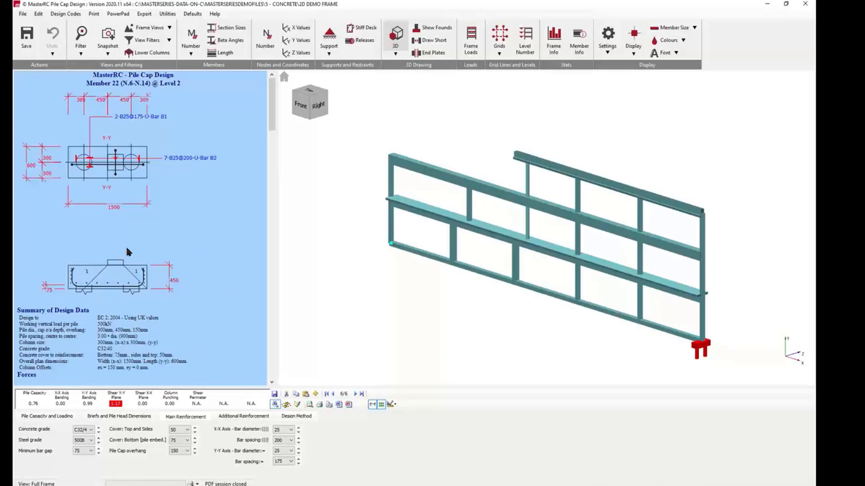
# - Try Y-Y bar spacings of 125 mm and 200 mm on the Member 22 pile cap
pyautogui.click(298, 459)
pyautogui.click(298, 459)
pyautogui.click(298, 463)
pyautogui.click(298, 463)
pyautogui.click(299, 463)
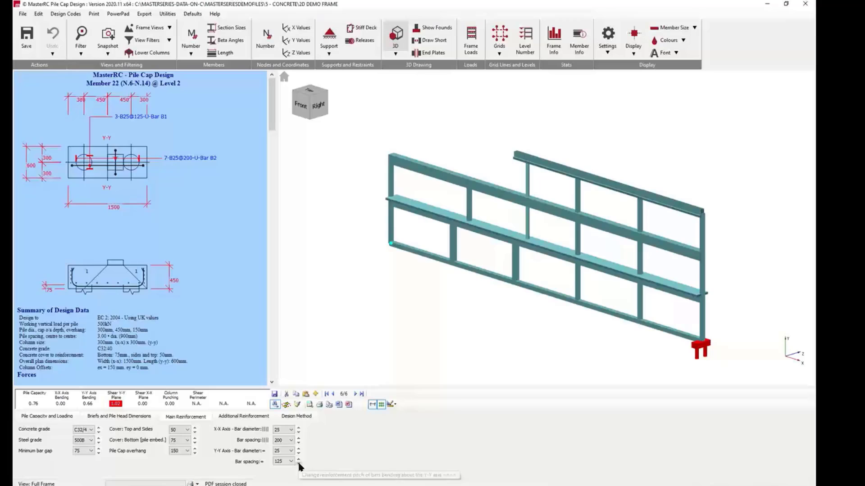
pyautogui.click(298, 459)
pyautogui.click(298, 460)
pyautogui.click(298, 460)
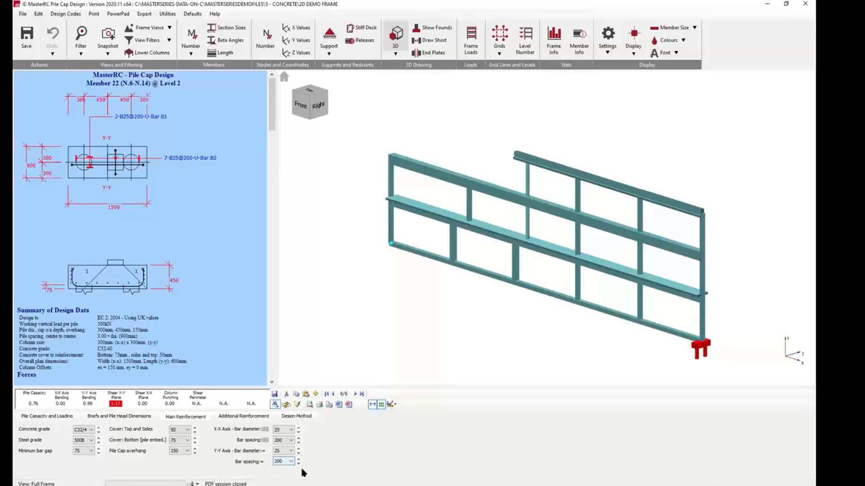
# - Set the Member 22 pile cap's Y-Y bar spacing to 150 mm and its overall depth to 500 mm
pyautogui.click(298, 463)
pyautogui.click(298, 463)
pyautogui.click(105, 417)
pyautogui.click(107, 449)
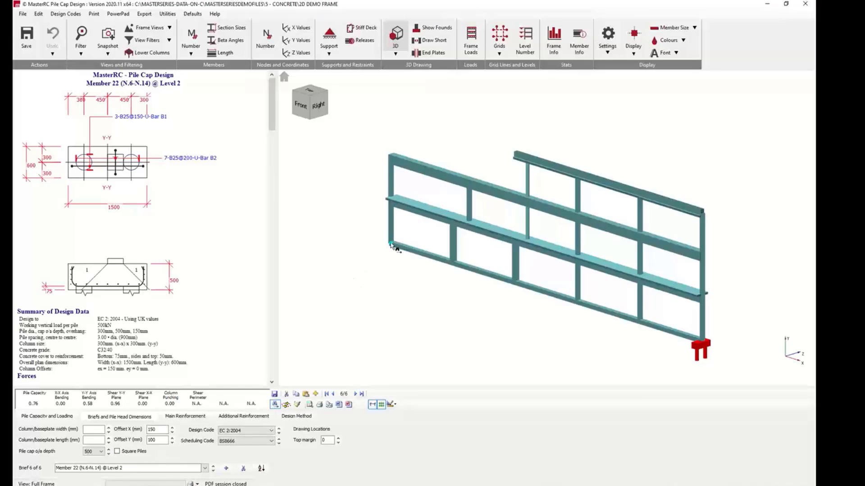
# - Check the overall depths of the pile caps at the bases of Members 21, 20, 19 and 18
pyautogui.click(95, 451)
pyautogui.click(642, 330)
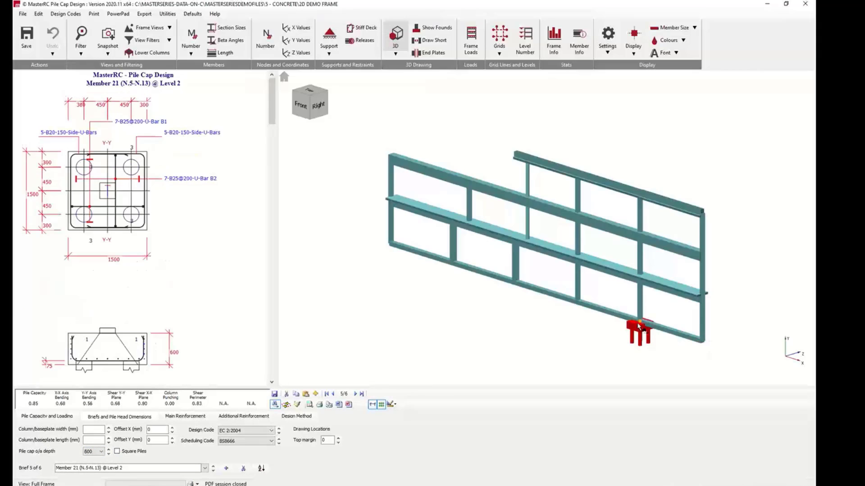
pyautogui.click(577, 302)
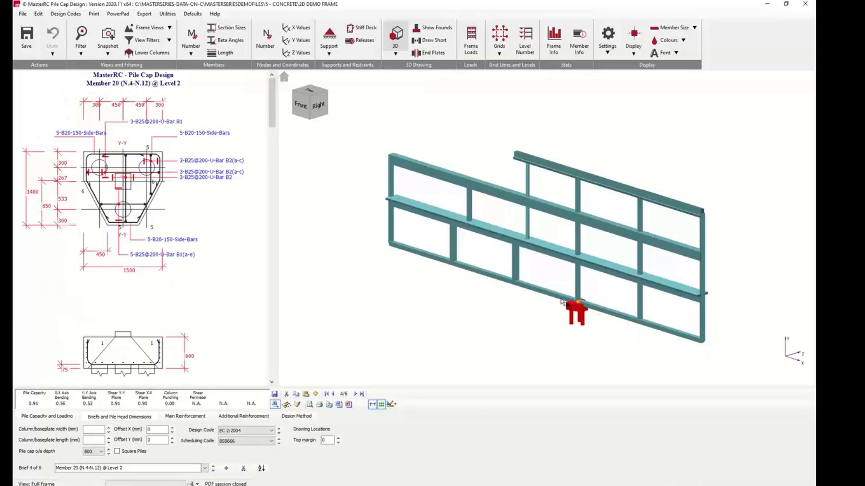
pyautogui.click(518, 284)
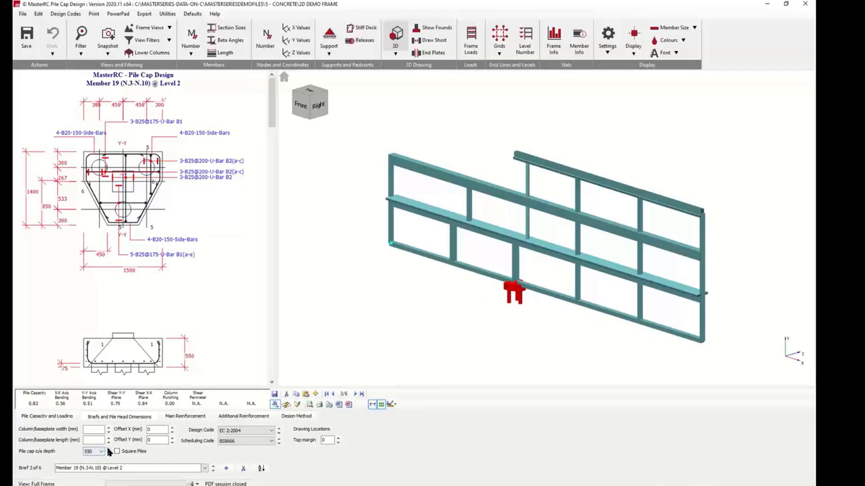
pyautogui.click(454, 264)
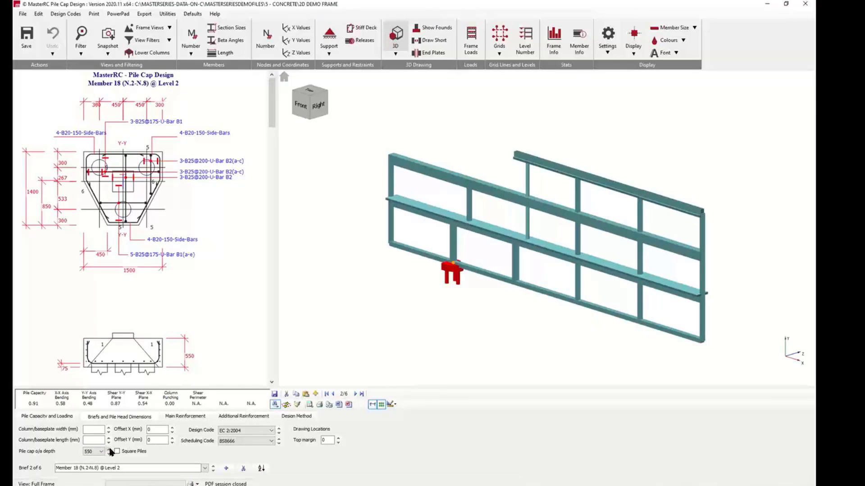
# - Set the overall depth of the Member 17 and Member 22 pile caps to 600 mm
pyautogui.click(391, 247)
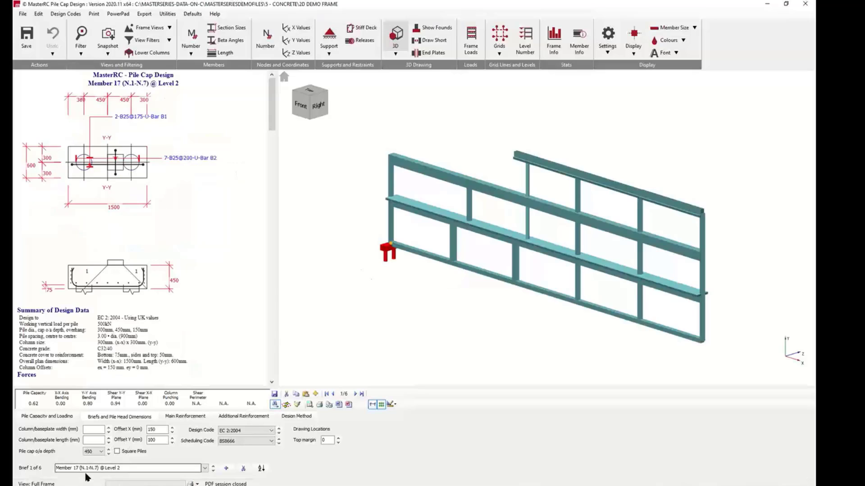
pyautogui.click(108, 449)
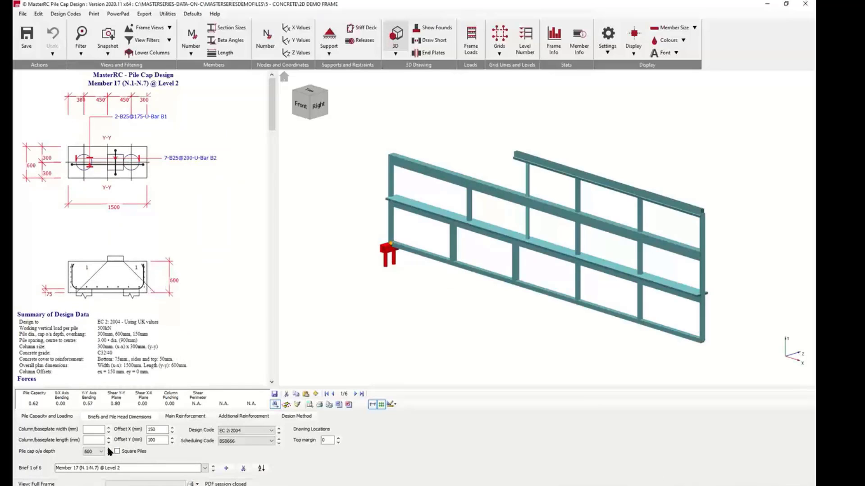
pyautogui.click(700, 351)
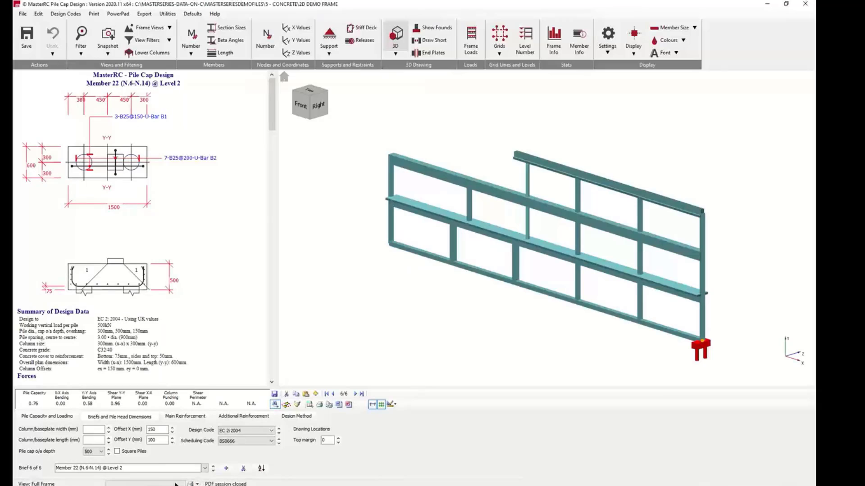
pyautogui.click(108, 450)
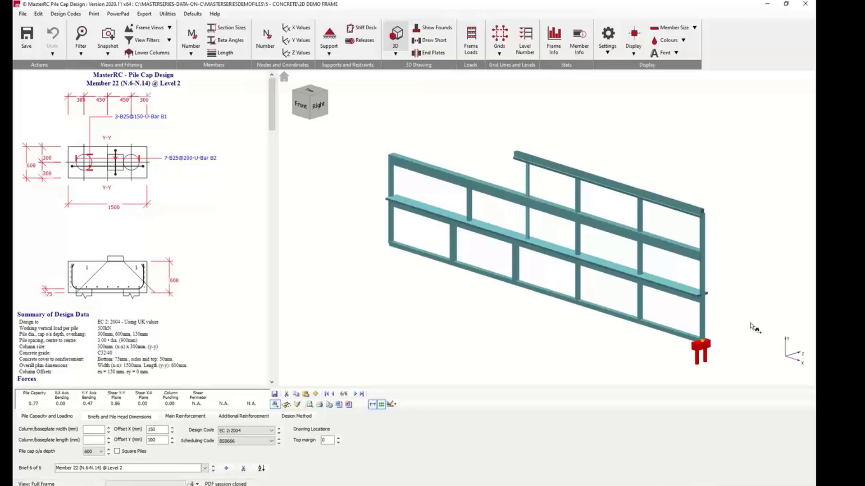
# - Review the pile cap calculations and details for Members 22, 20 and 21
pyautogui.scroll(-5, 157, 356)
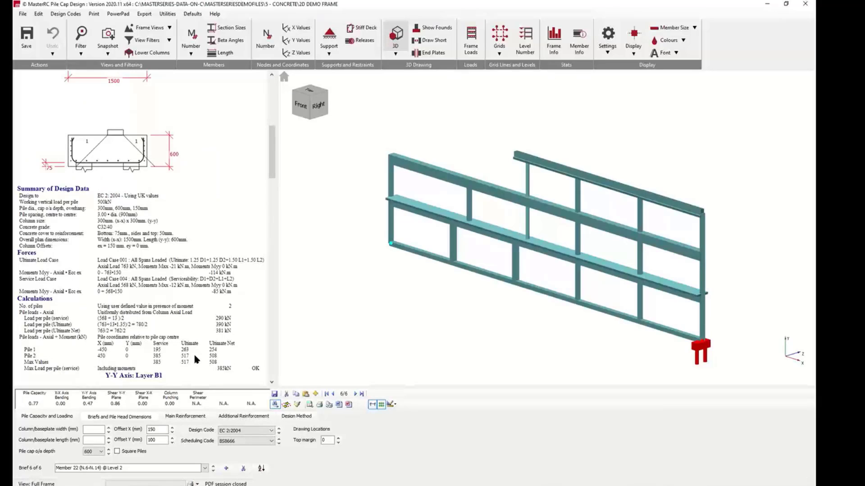
pyautogui.click(576, 303)
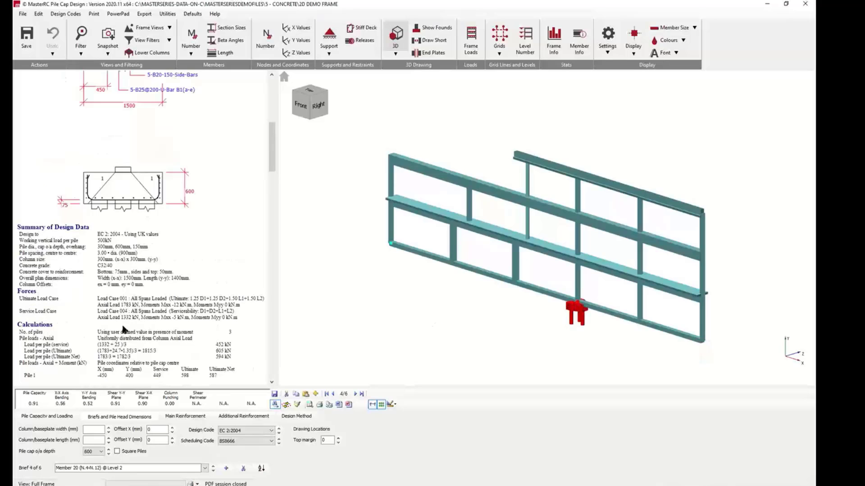
pyautogui.scroll(8, 121, 326)
pyautogui.click(644, 322)
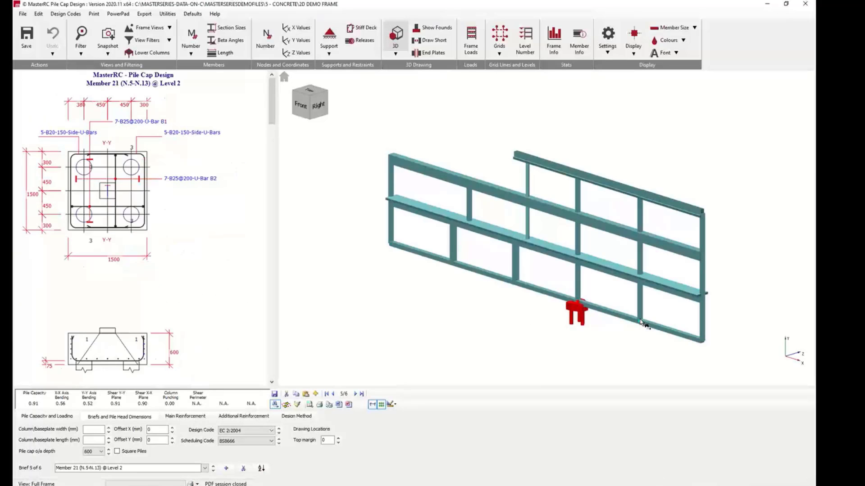
# - Try the Max of Beam & Truss method on Member 21's pile cap, keep Beam Theory as its design method, and review the calculations
pyautogui.scroll(-6, 152, 295)
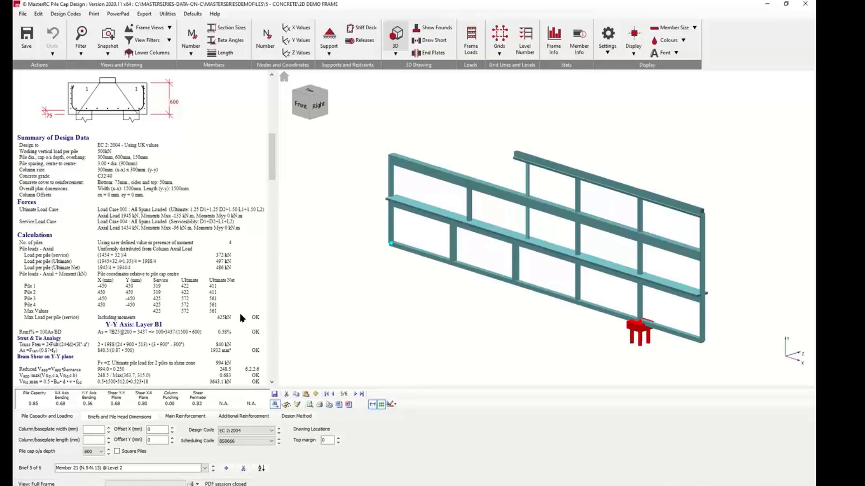
pyautogui.click(298, 417)
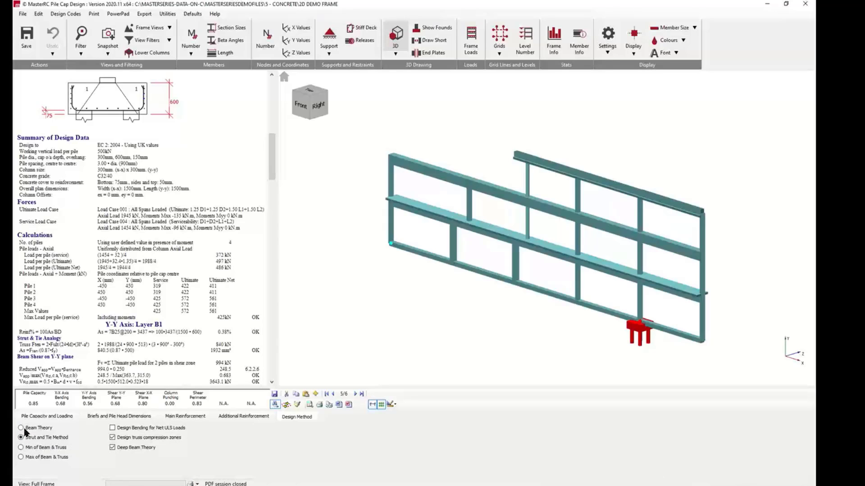
pyautogui.click(25, 430)
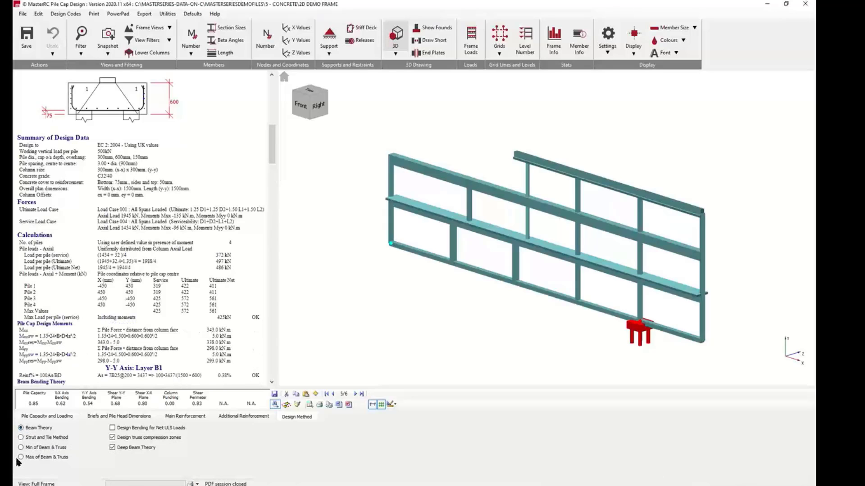
pyautogui.click(48, 458)
pyautogui.click(37, 429)
pyautogui.scroll(-5, 177, 323)
pyautogui.scroll(-1, 176, 323)
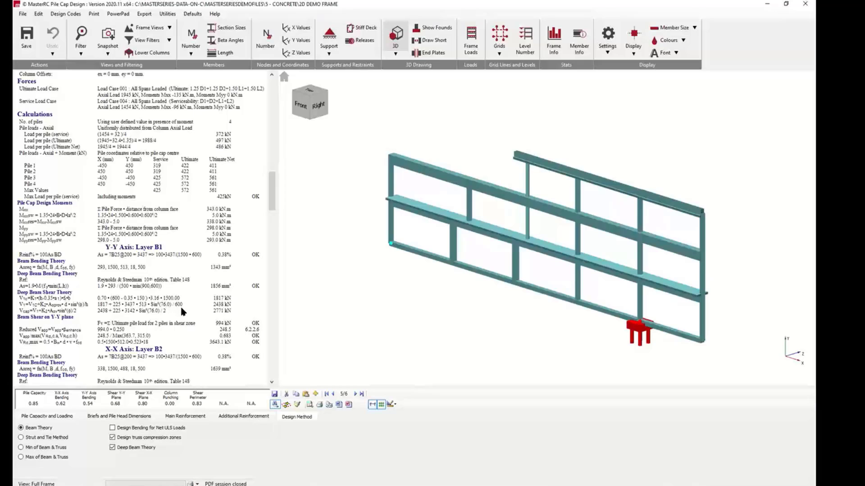
# - Generate the BS8666 bar schedule for all the listed pile cap members, look through its bars, and close it
pyautogui.click(144, 13)
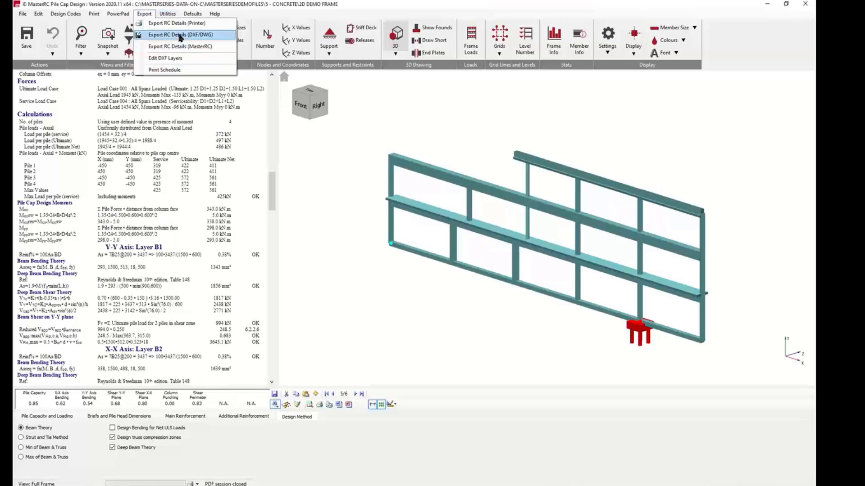
pyautogui.click(169, 70)
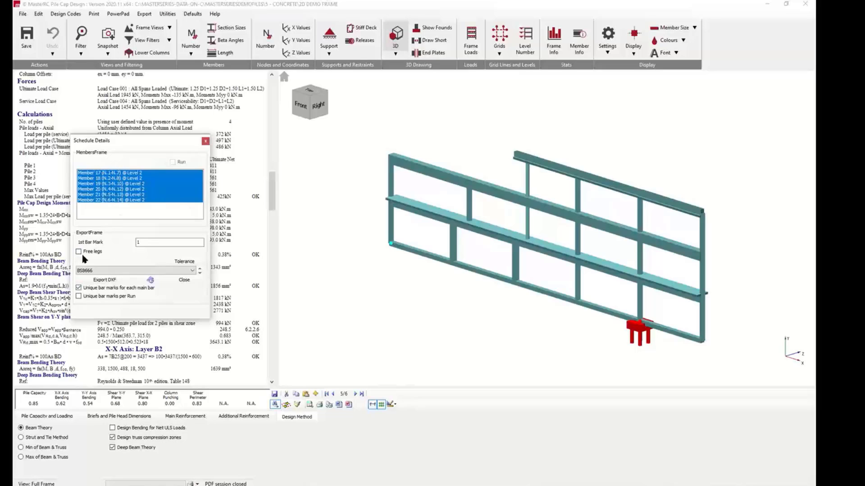
pyautogui.click(136, 276)
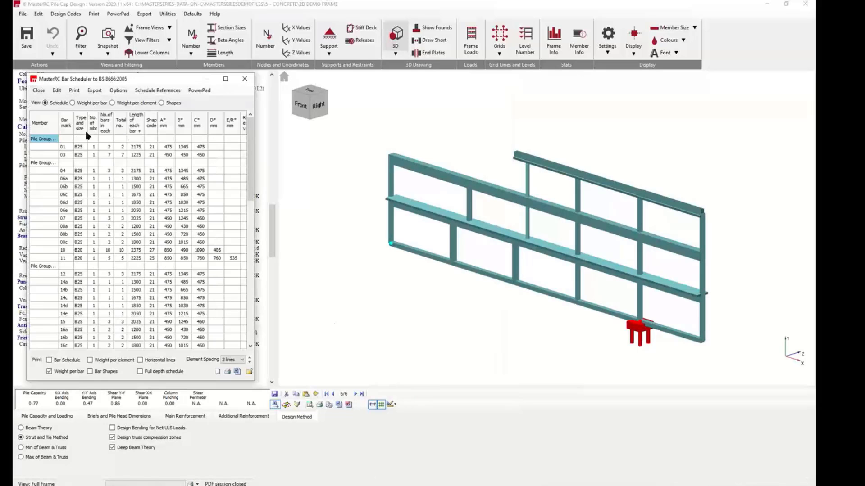
pyautogui.scroll(-10, 101, 197)
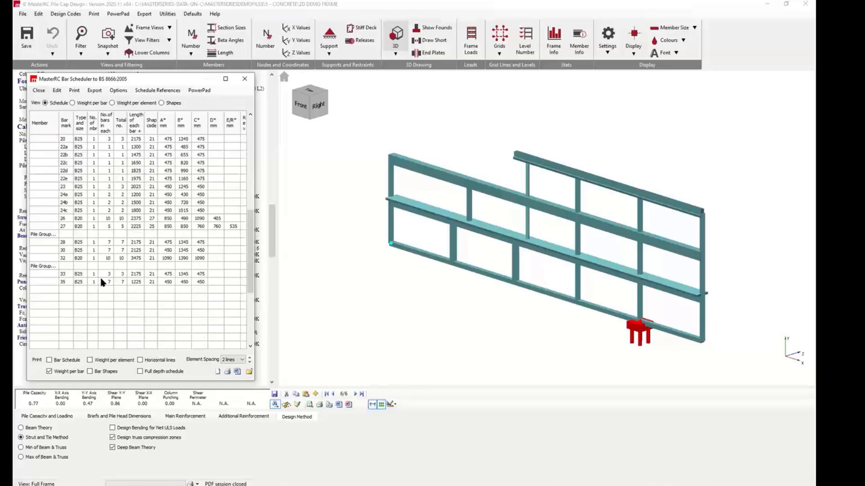
pyautogui.scroll(4, 103, 283)
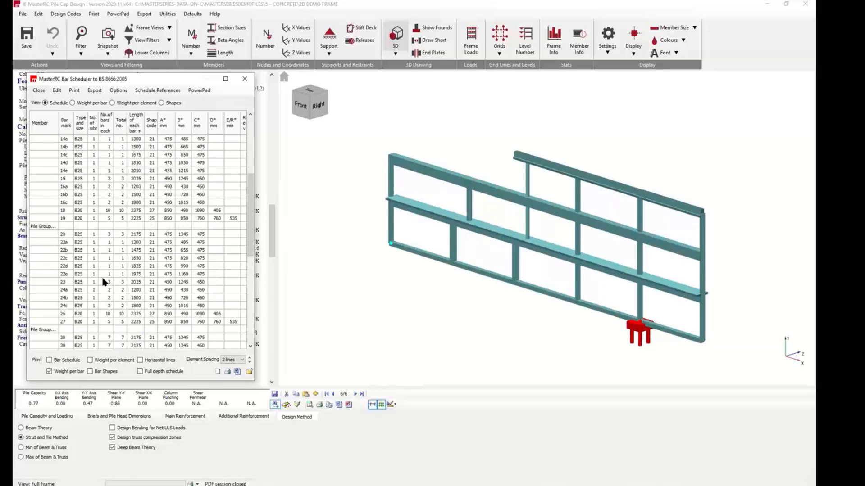
pyautogui.scroll(6, 103, 282)
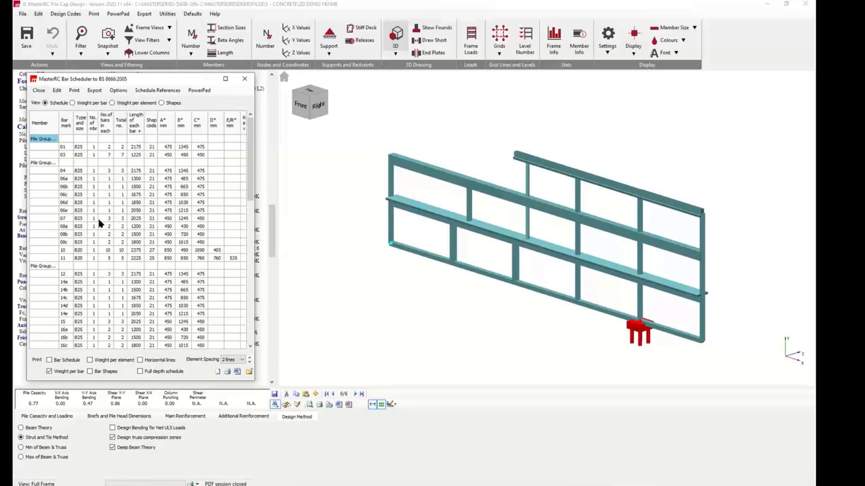
pyautogui.click(245, 78)
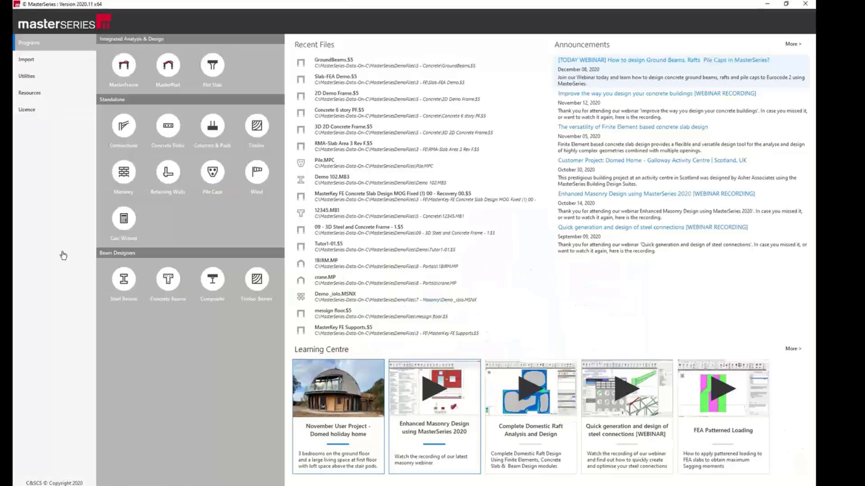
# - Open Pile.MPC from the MasterSeriesDemoFiles folder in the standalone Pile Caps program
pyautogui.click(211, 174)
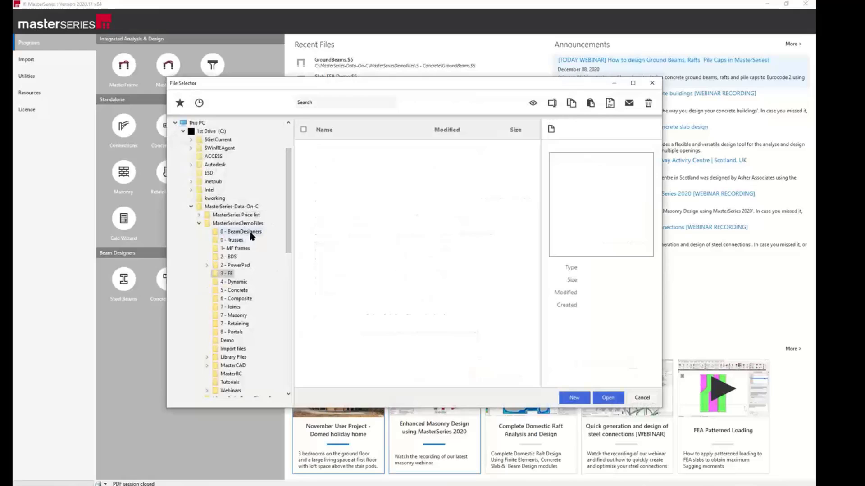
pyautogui.click(338, 150)
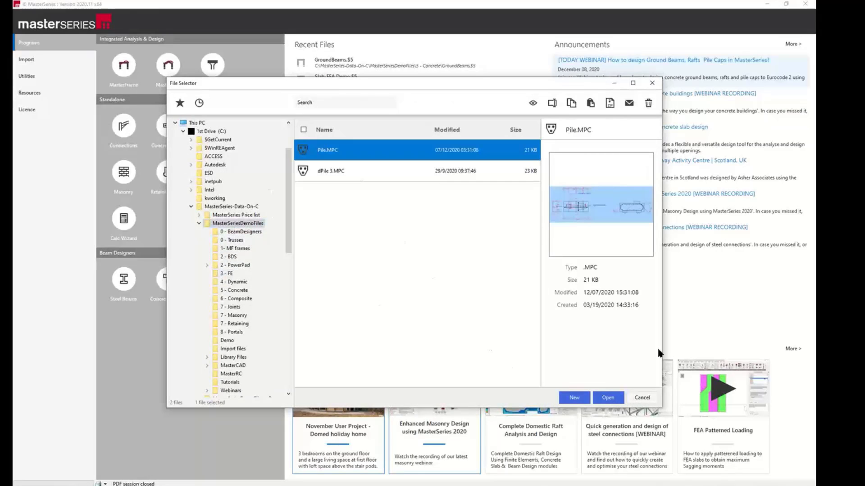
pyautogui.click(608, 398)
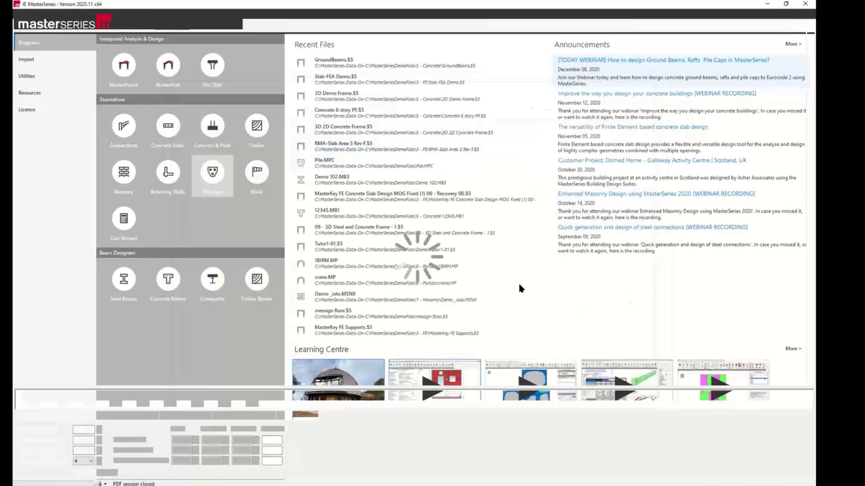
# - Review the pile cap's calculations and set the pile working load to 350 kN
pyautogui.scroll(5, 200, 202)
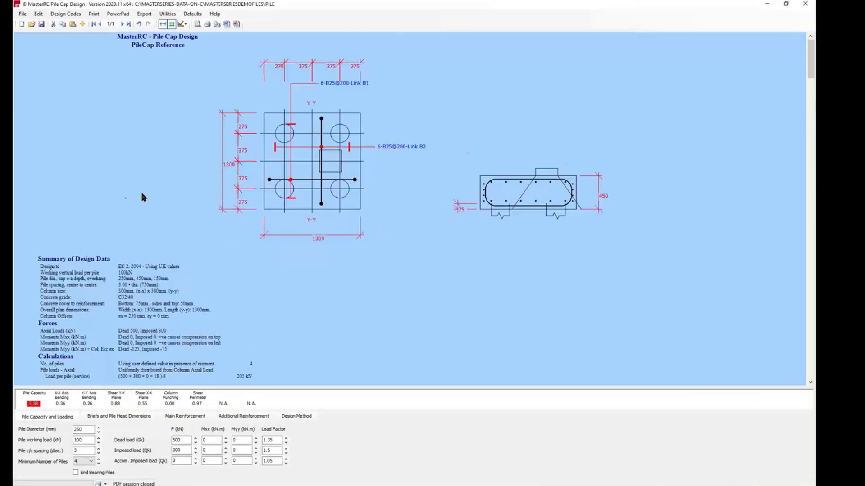
pyautogui.scroll(-3, 145, 278)
pyautogui.scroll(-3, 145, 278)
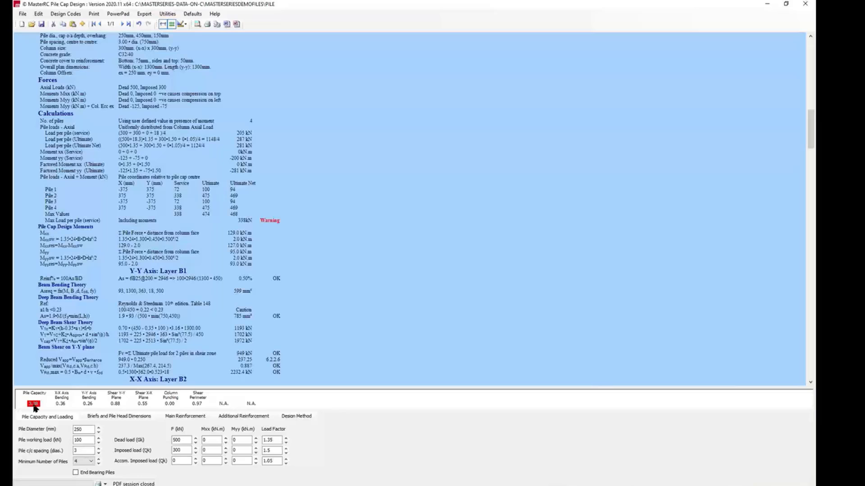
pyautogui.click(99, 438)
pyautogui.click(98, 438)
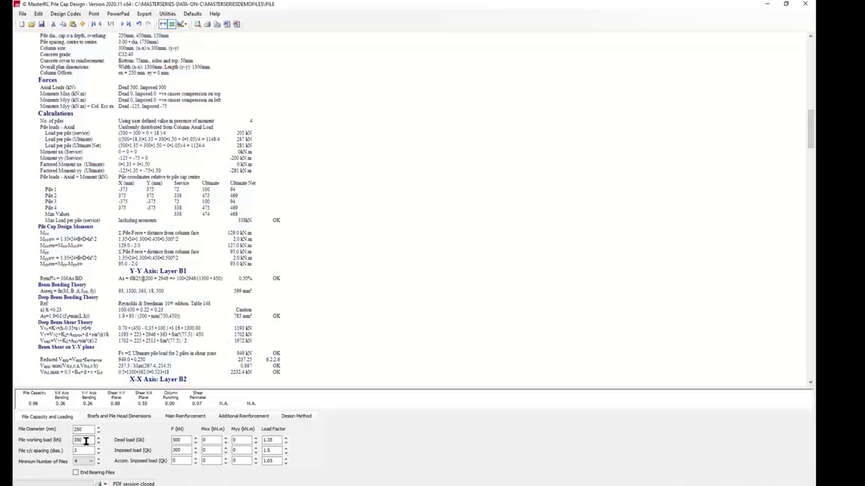
# - Check the pile cap drawing and the full design calculations through to friction pile spacing, and close the design
pyautogui.scroll(10, 169, 283)
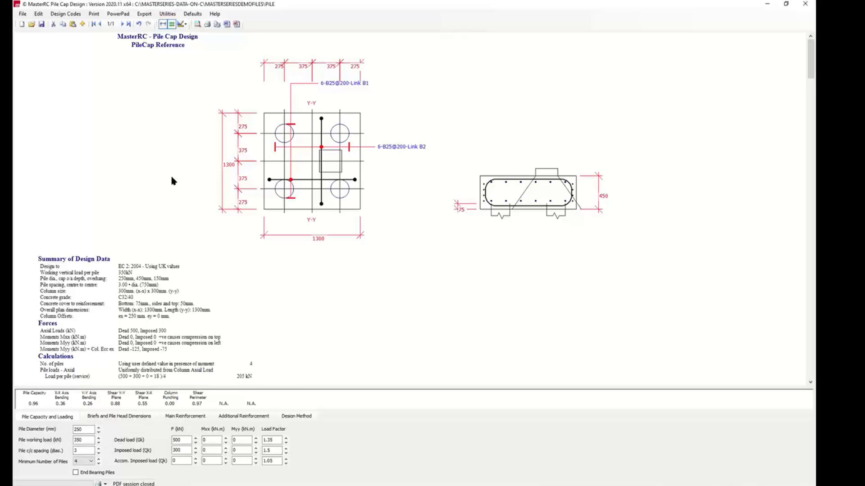
pyautogui.scroll(-8, 118, 356)
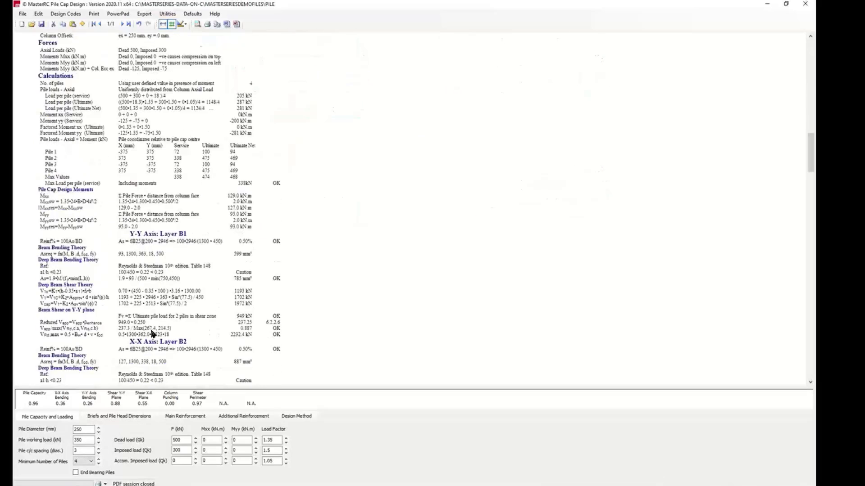
pyautogui.scroll(-5, 149, 332)
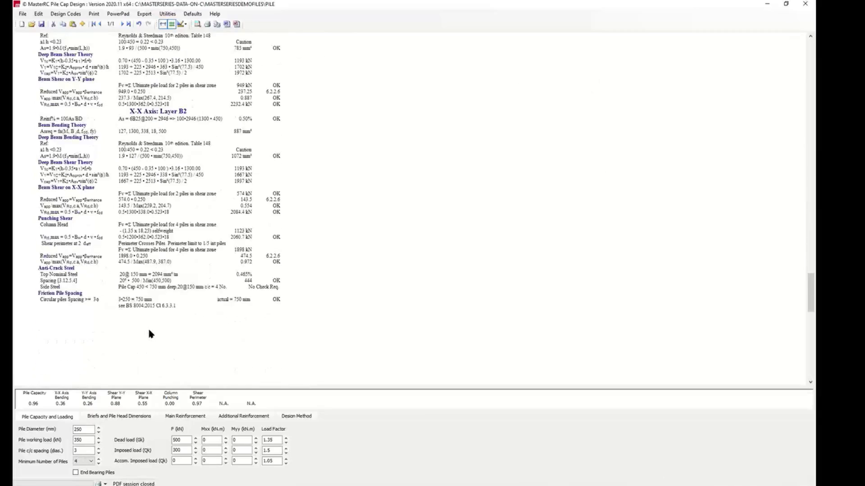
pyautogui.scroll(4, 148, 332)
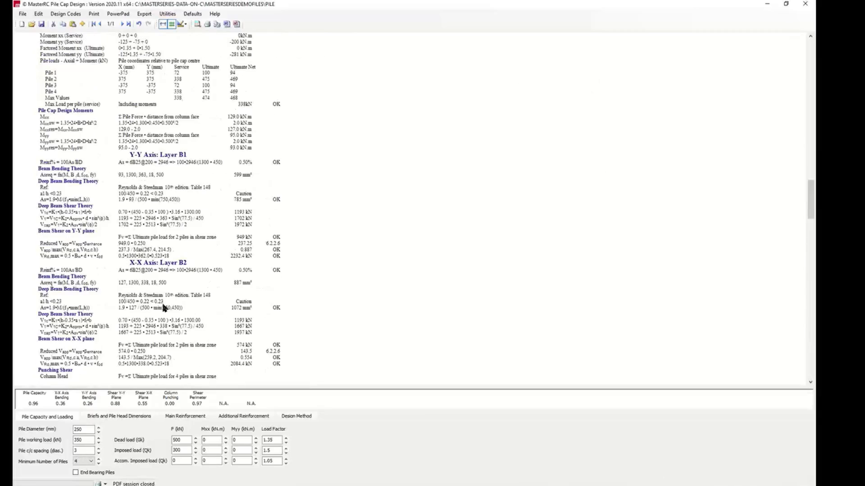
pyautogui.click(806, 5)
pyautogui.click(414, 266)
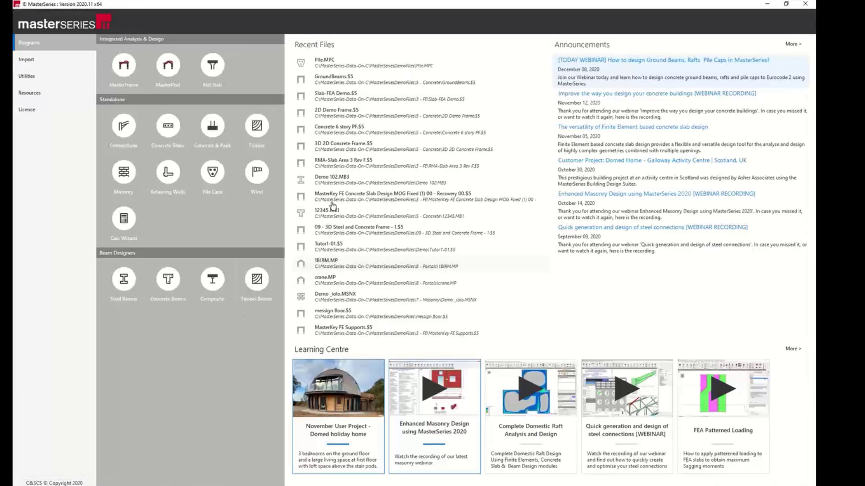
# - Open the recent Slab-FEA Demo.$5 model and bring up the general member definition for adding beams to the slab
pyautogui.click(340, 97)
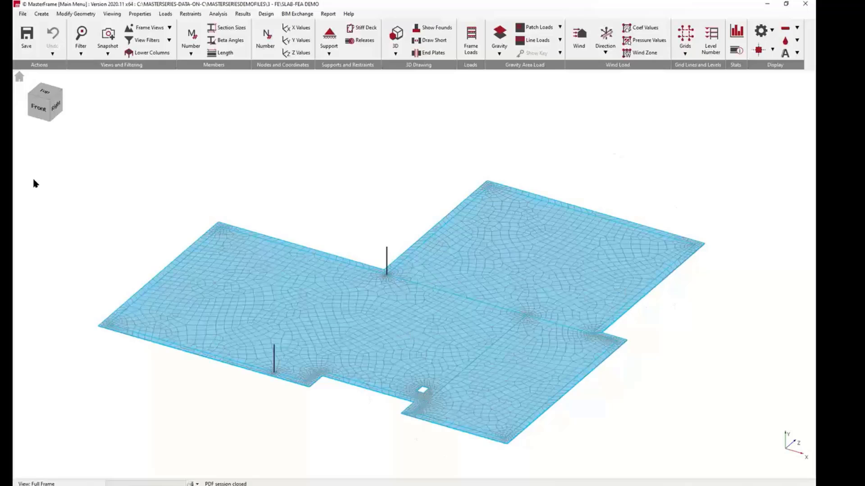
pyautogui.click(77, 15)
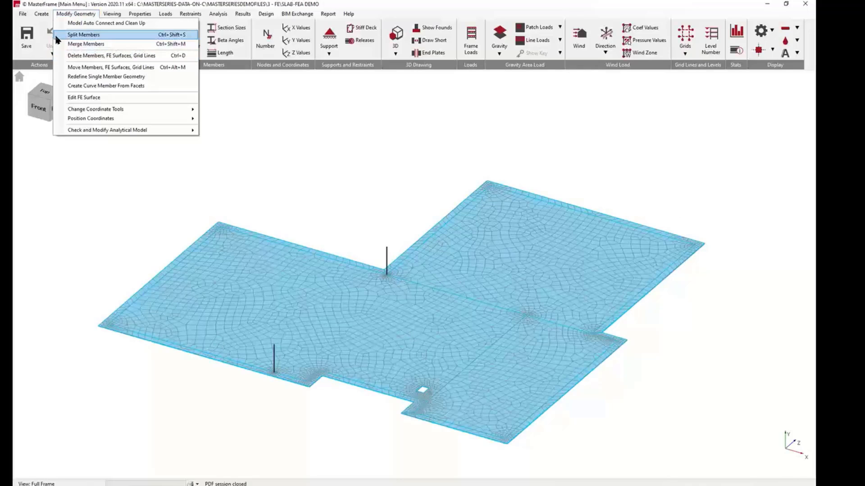
pyautogui.moveTo(42, 13)
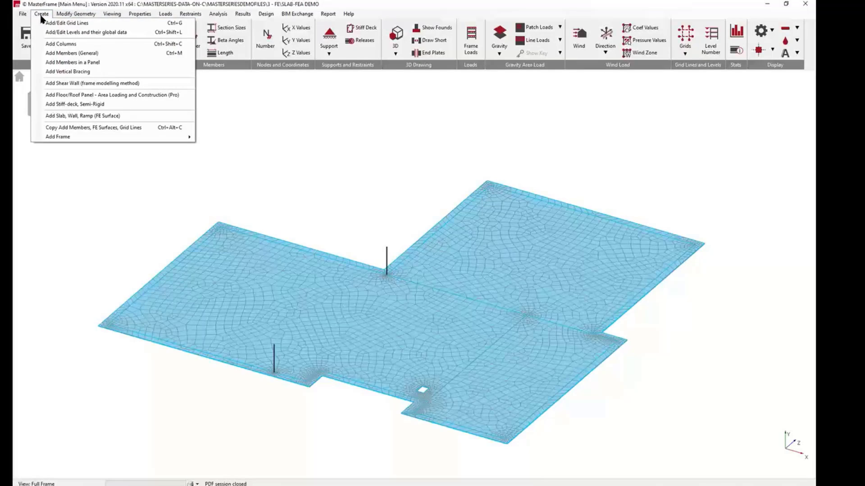
pyautogui.click(65, 53)
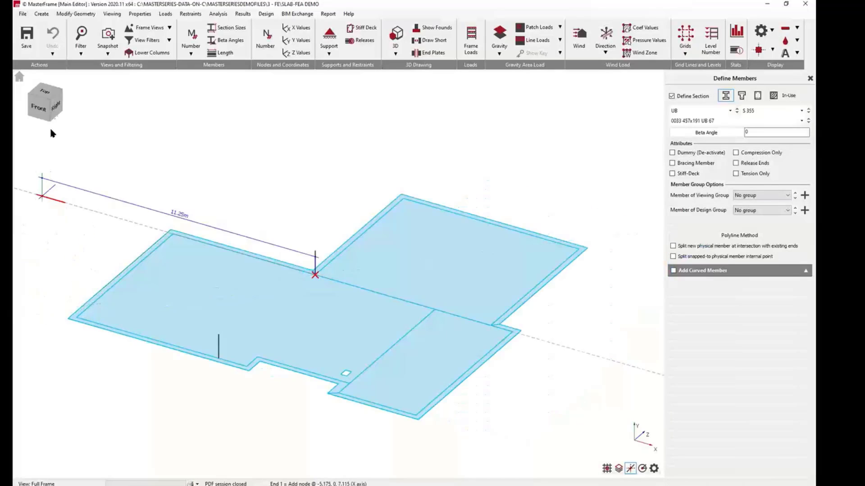
# - Inspect the slab's internal beam line in plan and 3D views, and check the in-use sections available for new members
pyautogui.click(50, 90)
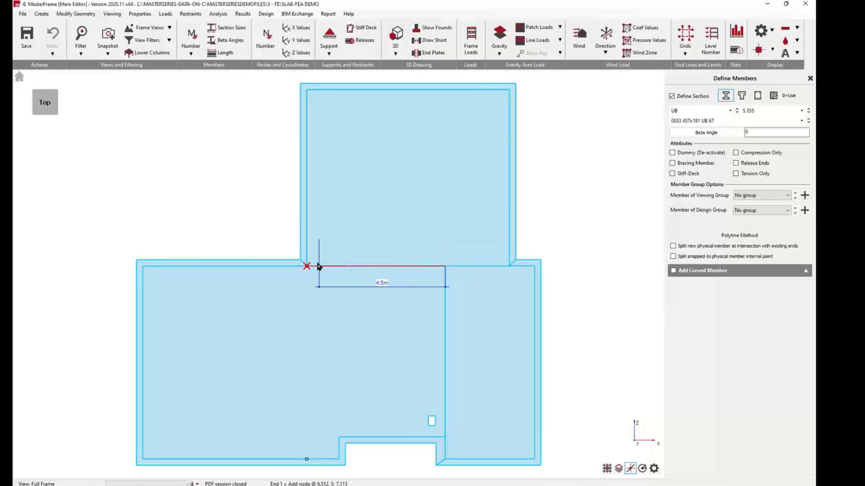
pyautogui.click(508, 266)
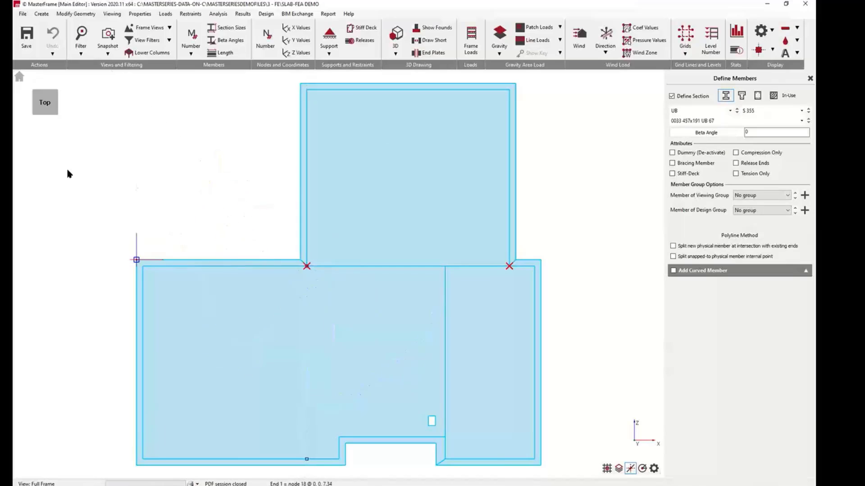
pyautogui.click(55, 116)
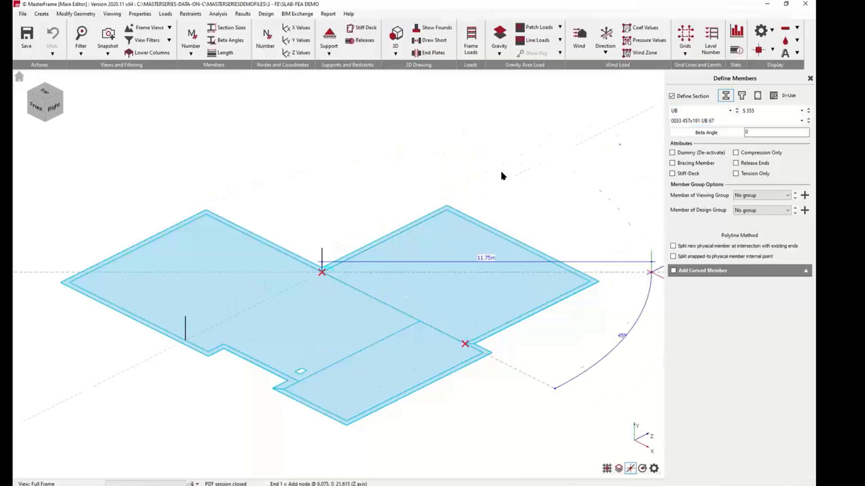
pyautogui.click(789, 95)
pyautogui.click(675, 111)
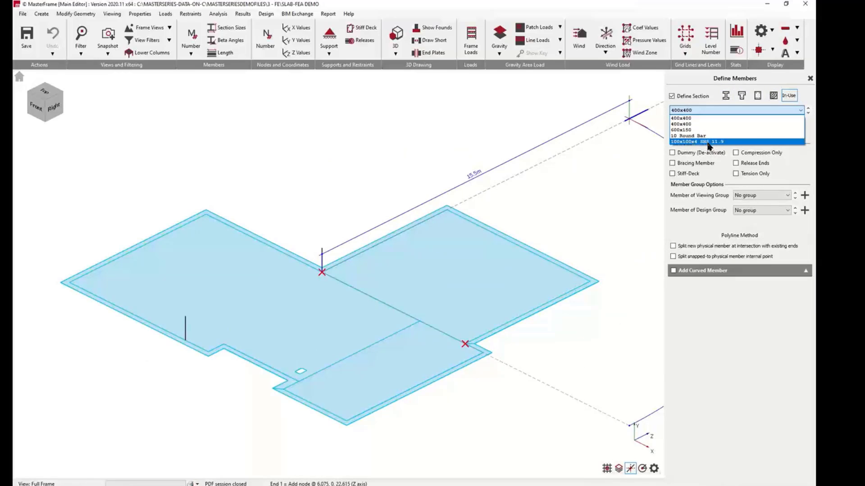
pyautogui.click(810, 75)
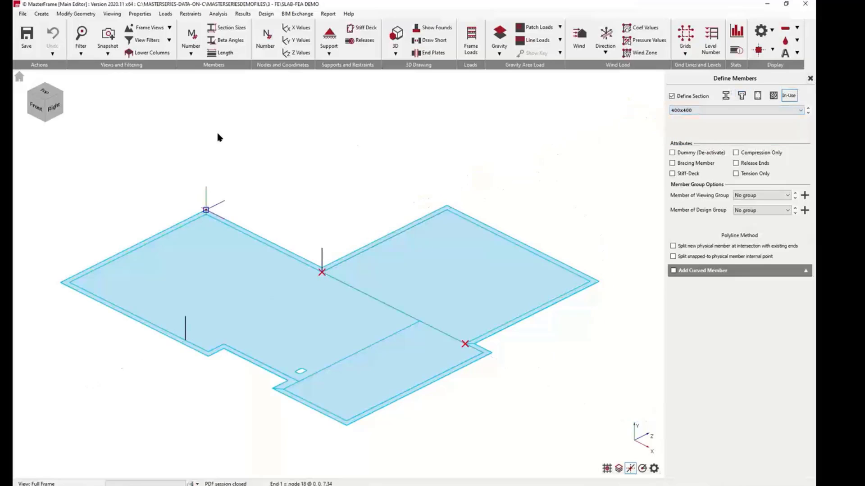
# - Examine the material, thickness and attached beam settings of FE Surface 001, and display the section sizes on the model
pyautogui.click(140, 14)
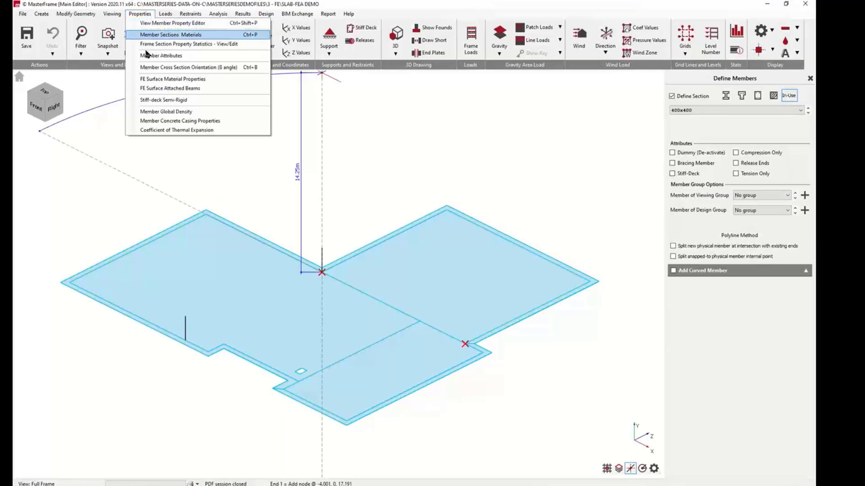
pyautogui.click(170, 79)
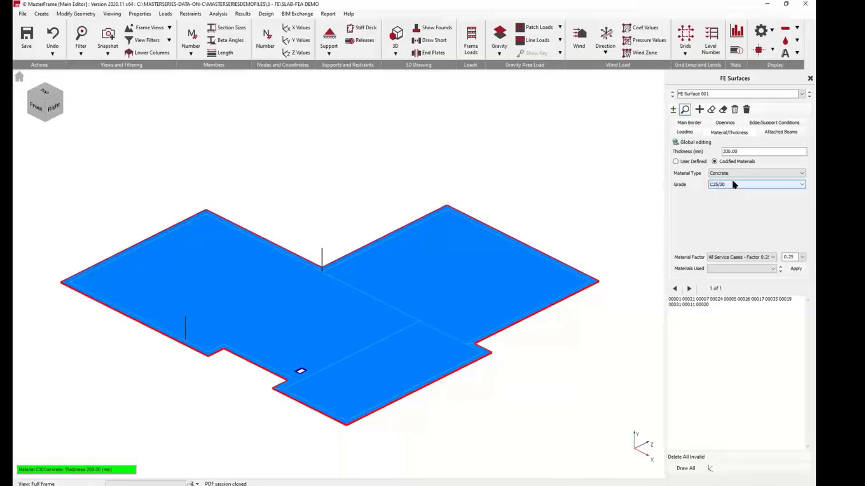
pyautogui.click(783, 133)
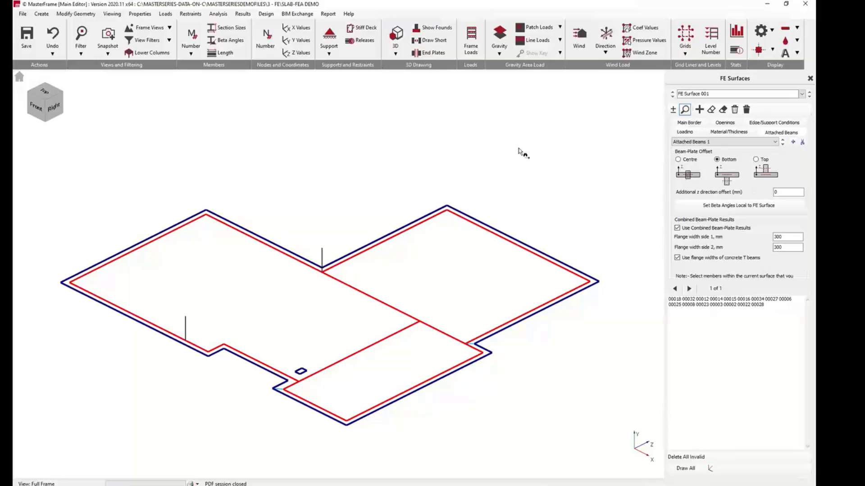
pyautogui.click(232, 28)
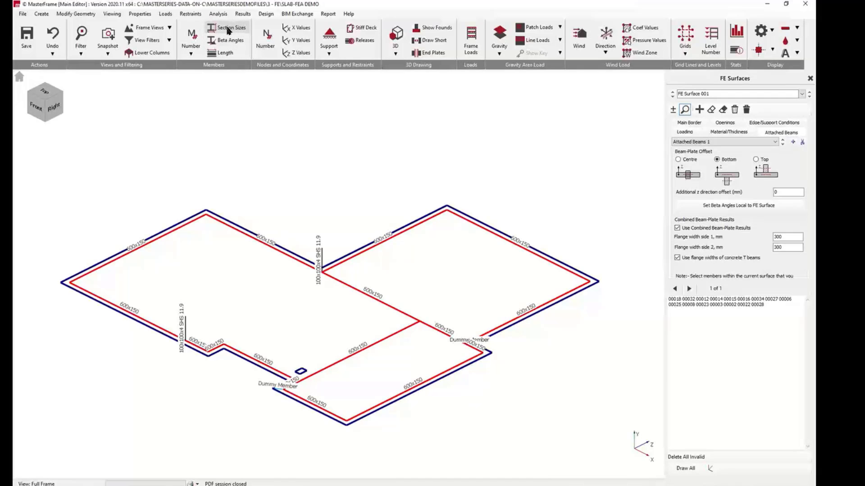
# - Hide the section sizes and review the full-area and line loads applied to FE Surface 001, one load at a time
pyautogui.click(228, 29)
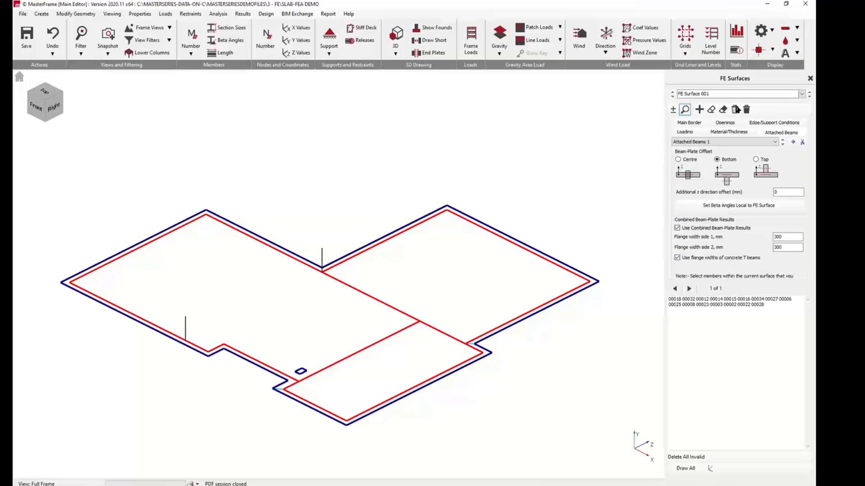
pyautogui.click(684, 131)
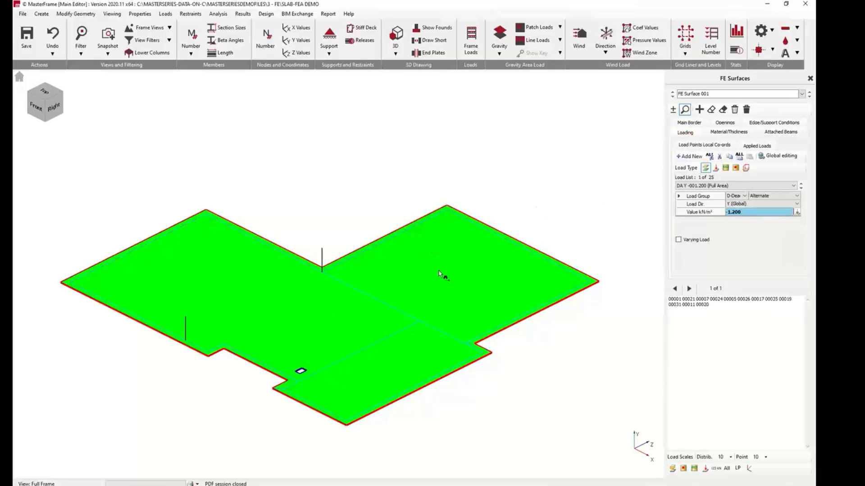
pyautogui.click(801, 188)
pyautogui.click(800, 183)
pyautogui.click(800, 187)
pyautogui.click(800, 189)
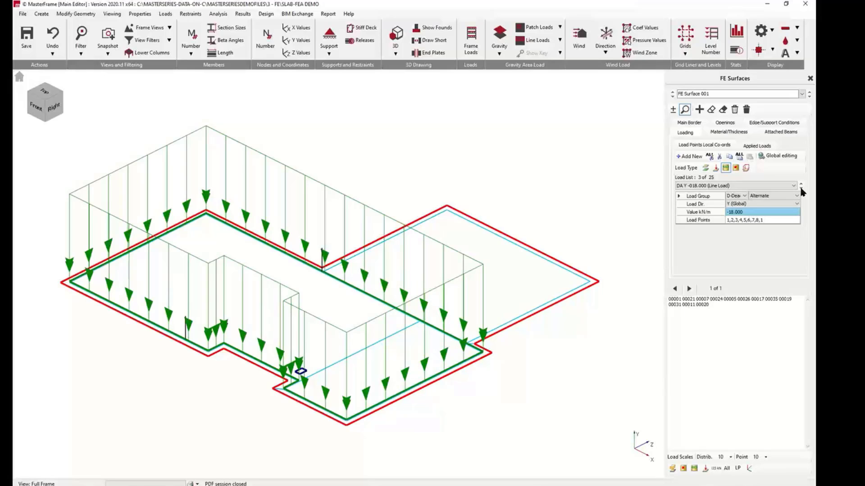
pyautogui.click(801, 189)
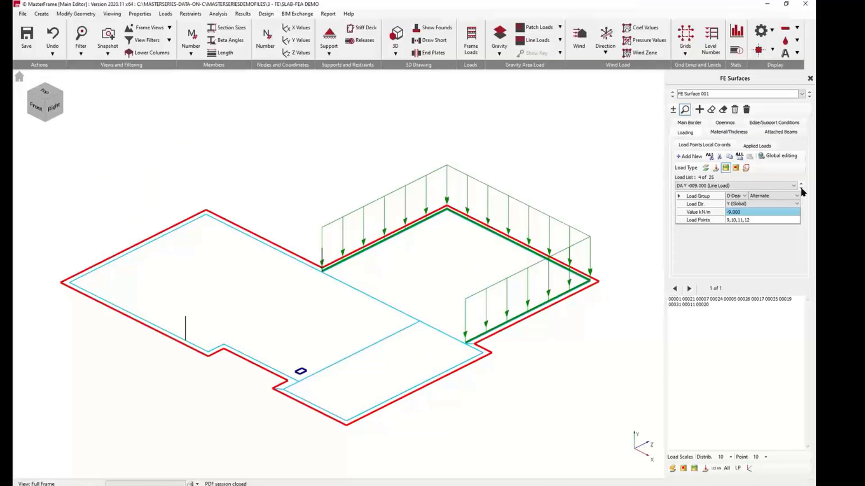
pyautogui.click(800, 189)
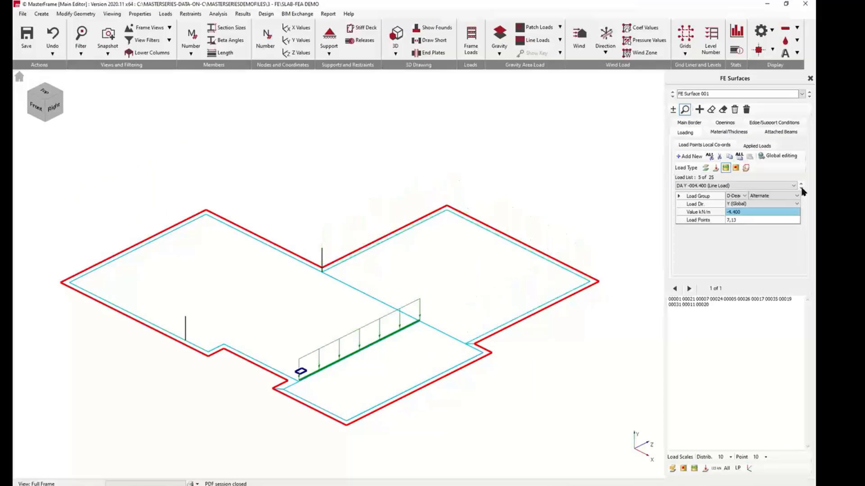
pyautogui.click(801, 189)
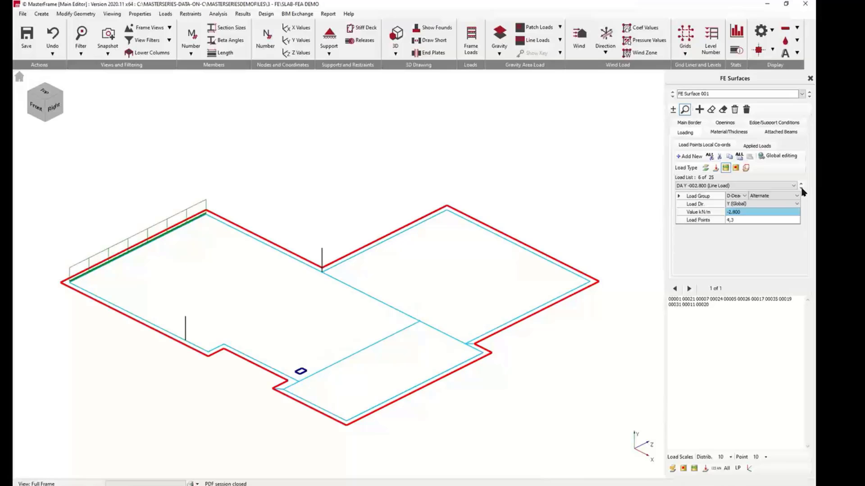
pyautogui.click(800, 190)
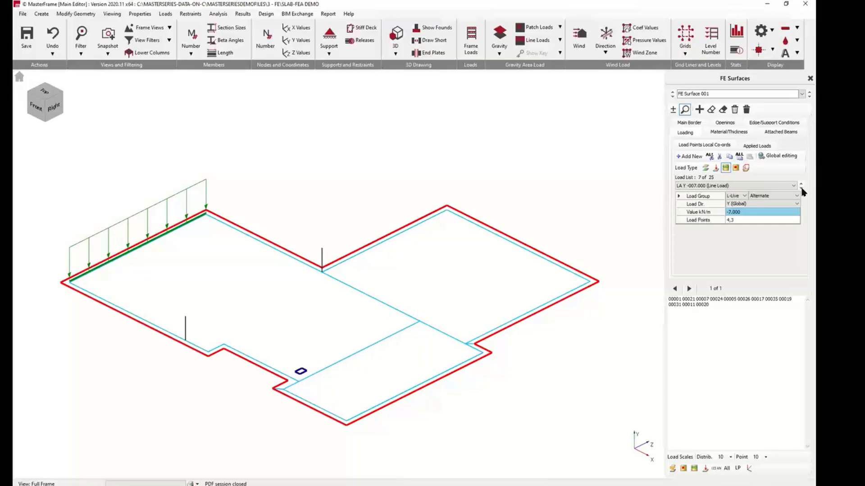
pyautogui.click(801, 190)
pyautogui.click(800, 189)
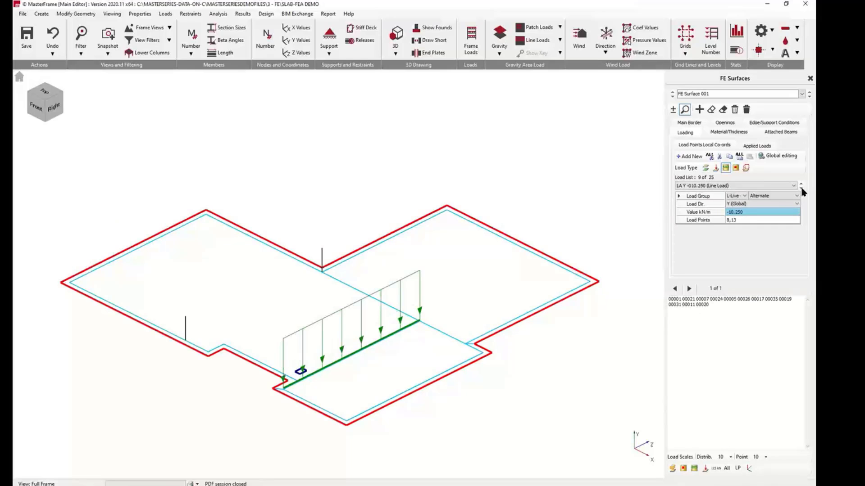
pyautogui.click(801, 189)
pyautogui.click(800, 189)
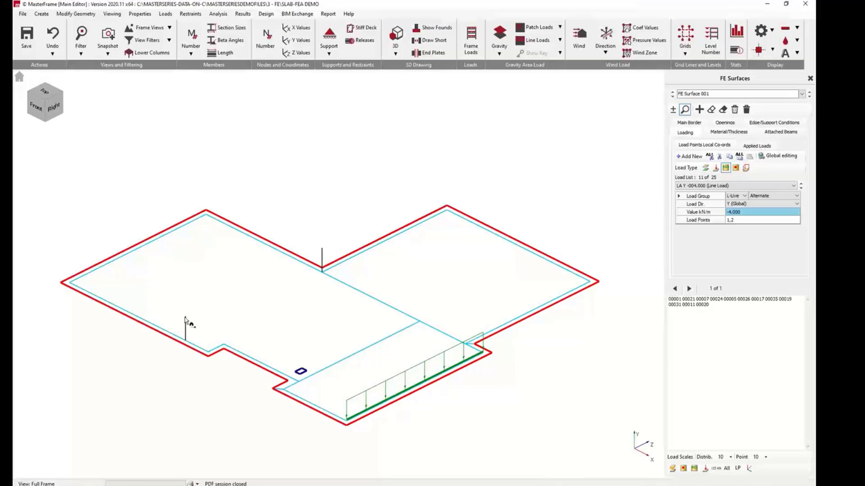
# - Check the point loads at the two stub columns and the remaining line loads in FE Surface 001's load list
pyautogui.click(801, 188)
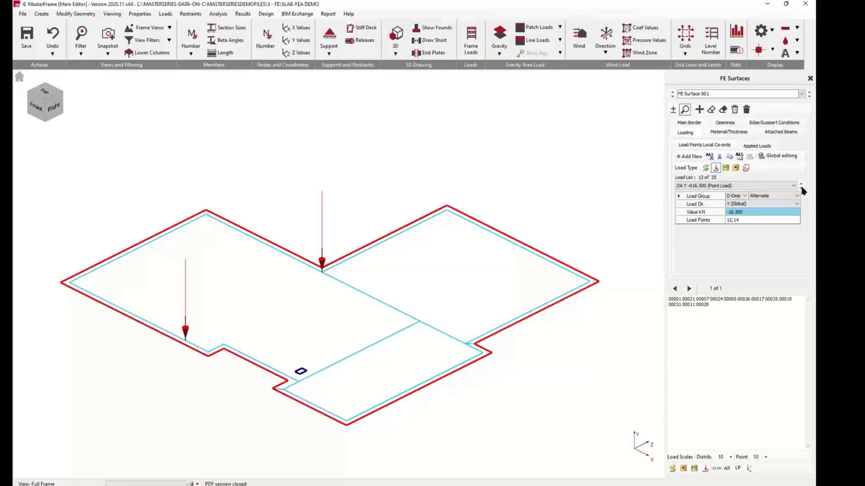
pyautogui.click(801, 188)
pyautogui.click(801, 188)
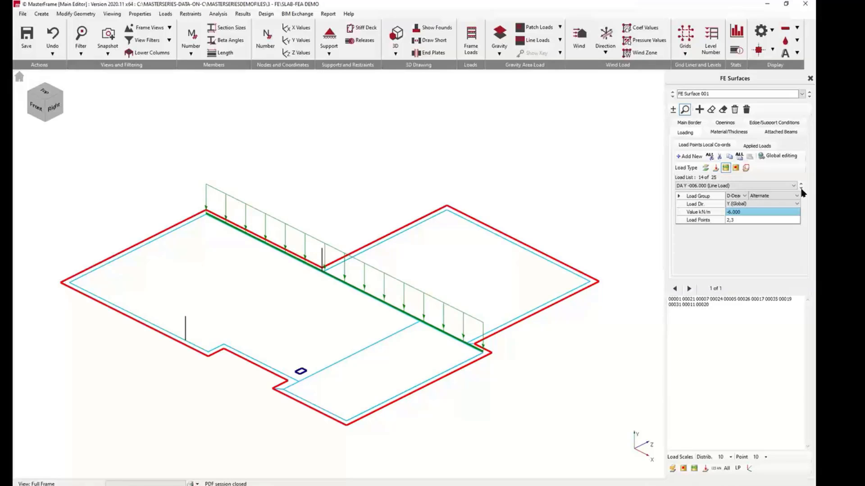
pyautogui.click(801, 188)
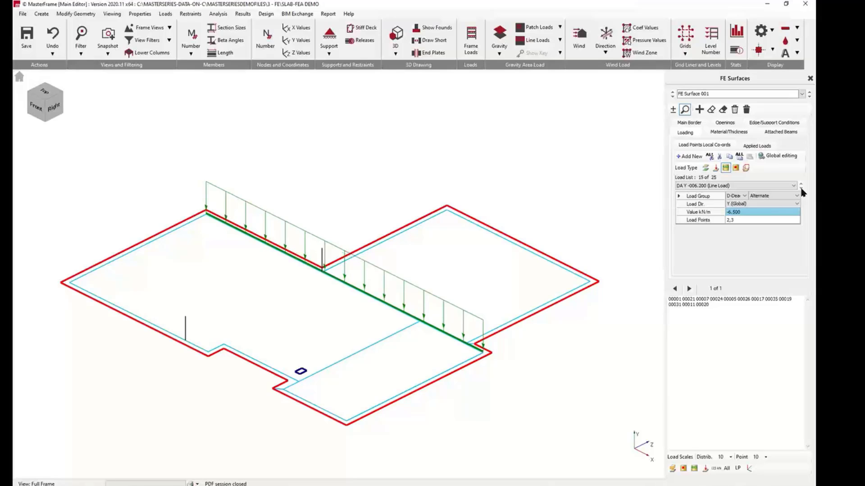
pyautogui.click(801, 188)
pyautogui.click(801, 188)
pyautogui.click(801, 188)
pyautogui.click(801, 188)
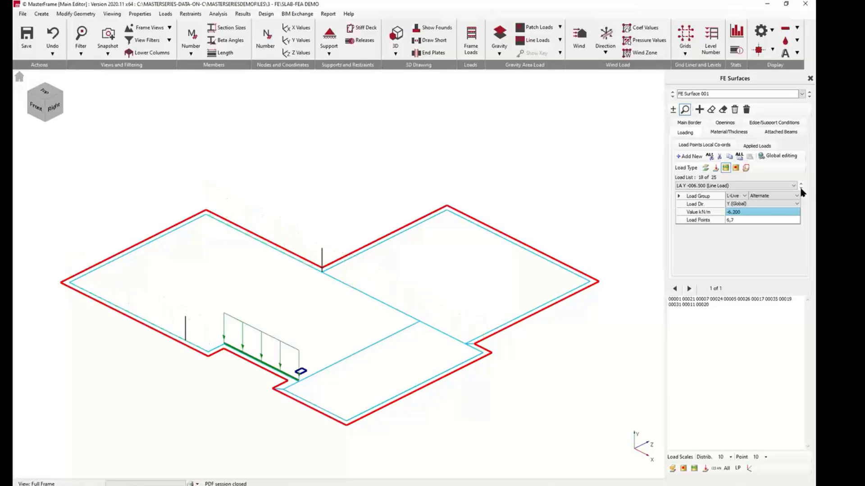
pyautogui.click(801, 189)
pyautogui.click(802, 189)
pyautogui.click(801, 188)
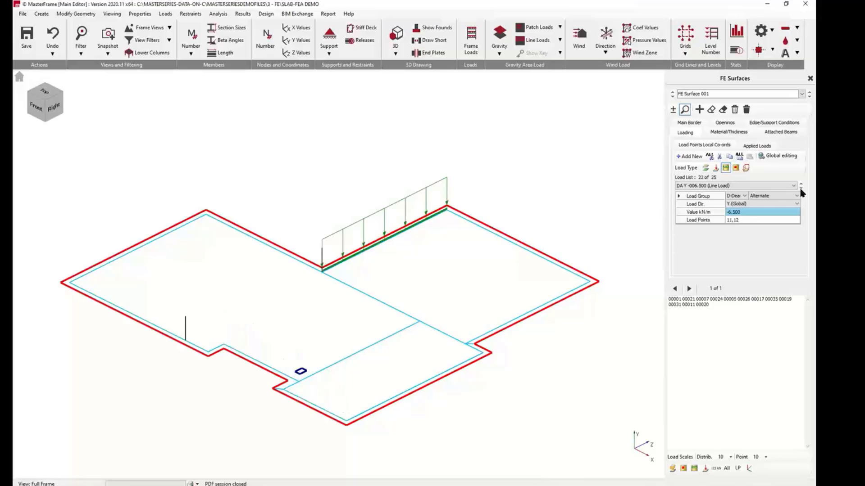
pyautogui.click(801, 188)
pyautogui.click(801, 189)
pyautogui.click(801, 188)
pyautogui.click(801, 188)
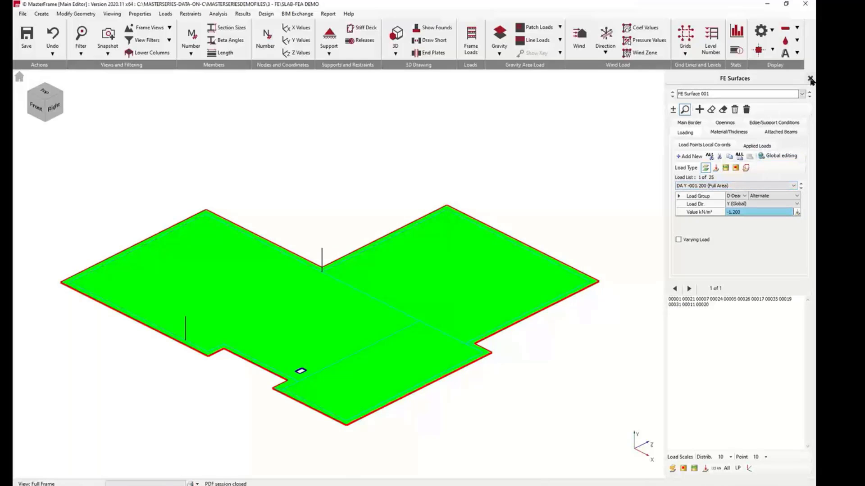
# - Bring up the FE surface alternate loading patterns and view load sets 1 and 2, then 3 and 4, on the slab
pyautogui.click(138, 13)
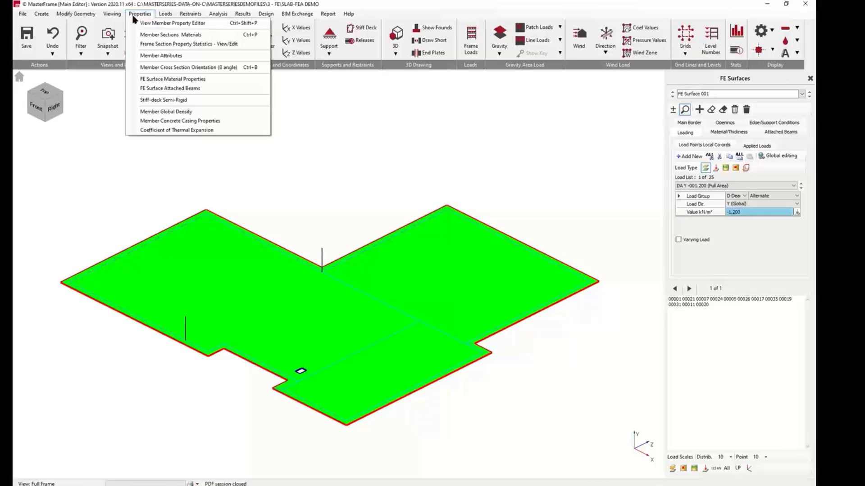
pyautogui.moveTo(165, 14)
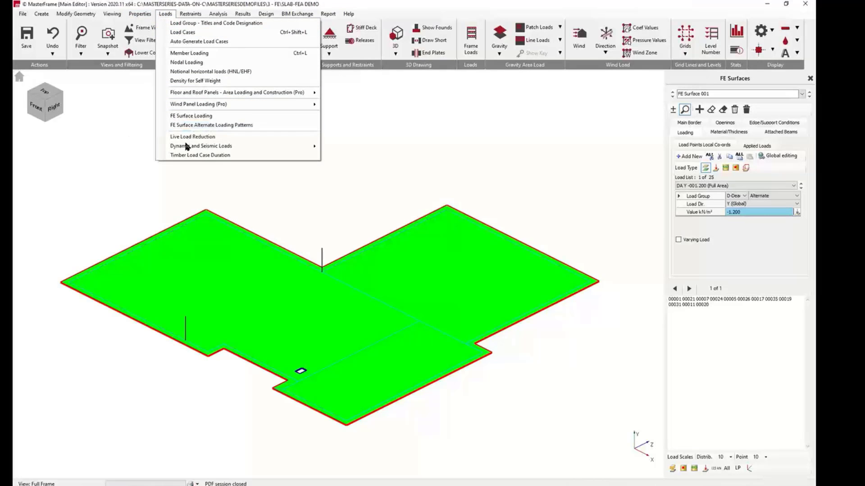
pyautogui.click(216, 126)
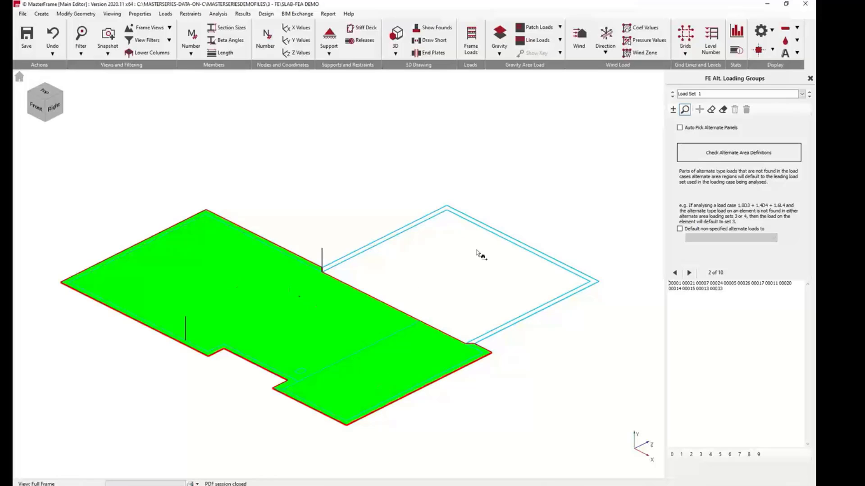
pyautogui.click(691, 454)
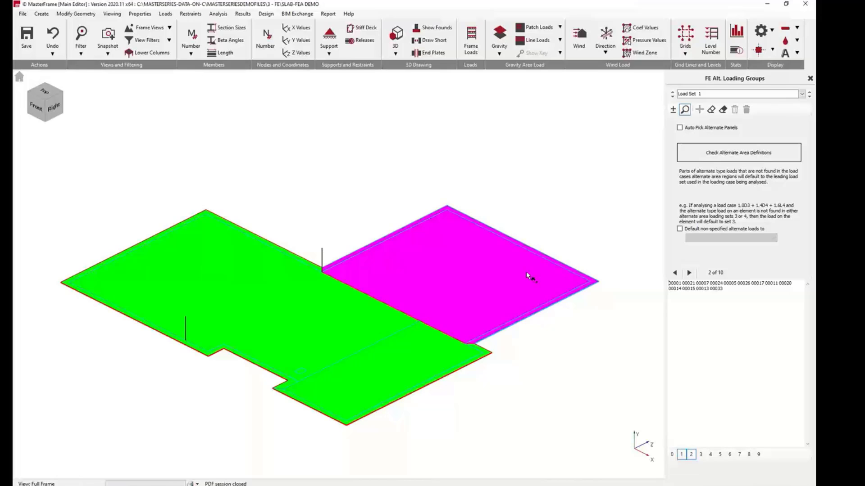
pyautogui.click(703, 455)
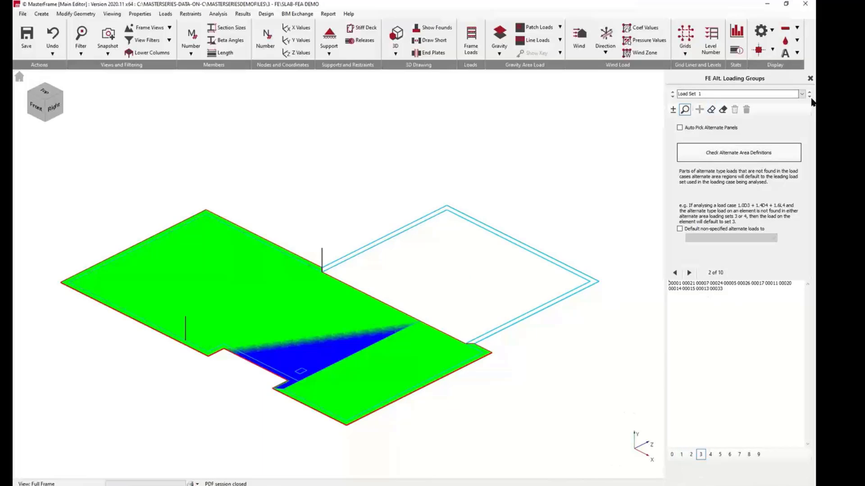
pyautogui.click(711, 455)
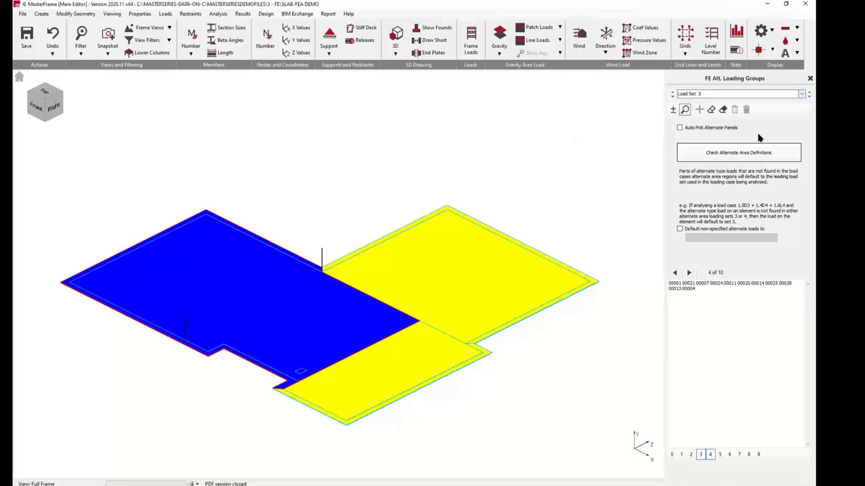
pyautogui.click(710, 455)
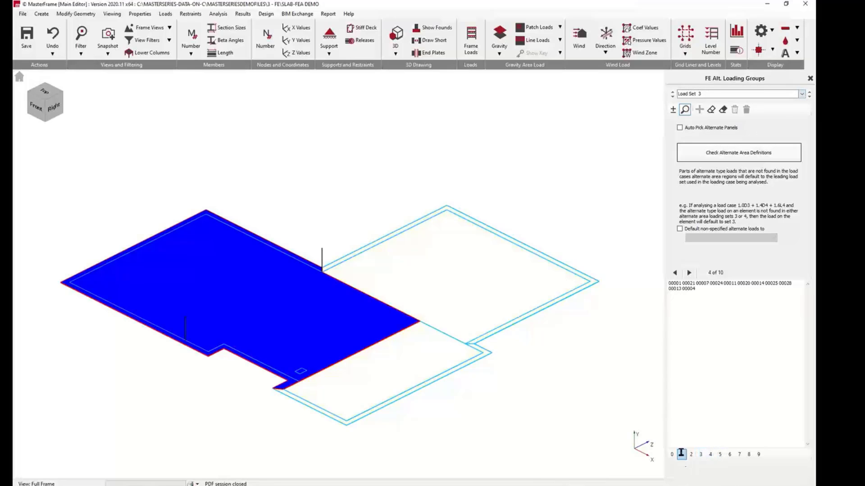
# - Step through the individual alternate load sets to compare the slab areas assigned to sets 1 to 4
pyautogui.click(809, 97)
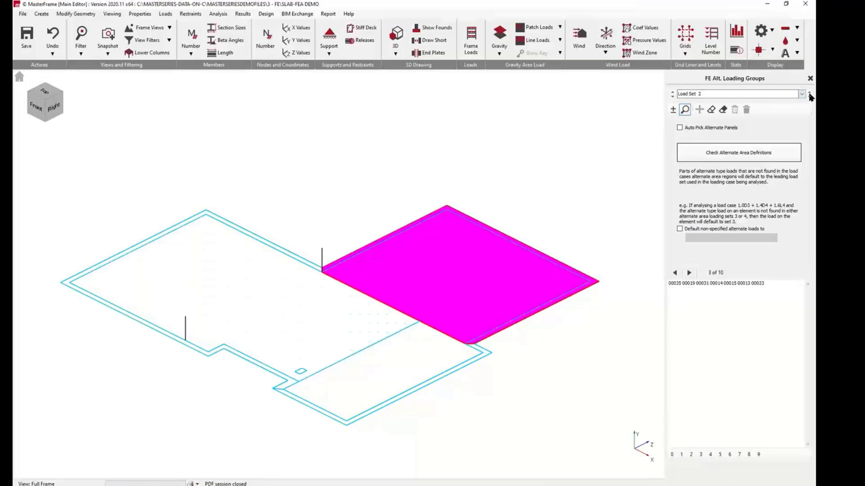
pyautogui.click(809, 97)
pyautogui.click(810, 95)
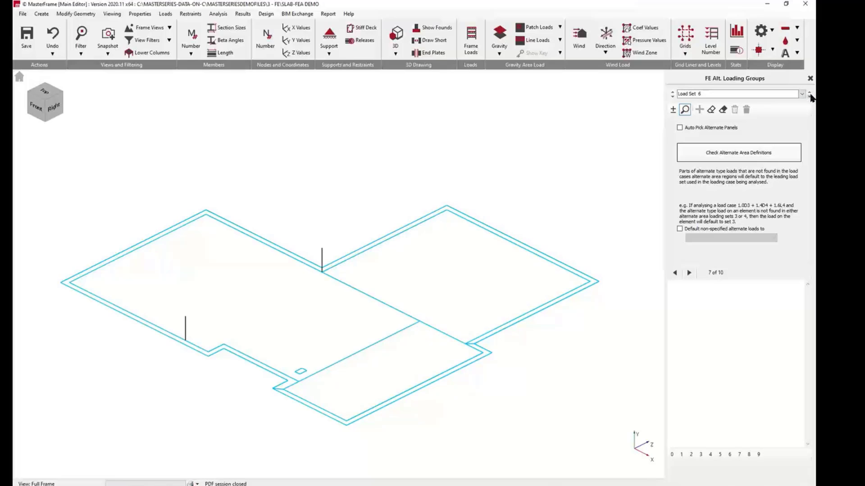
pyautogui.click(810, 96)
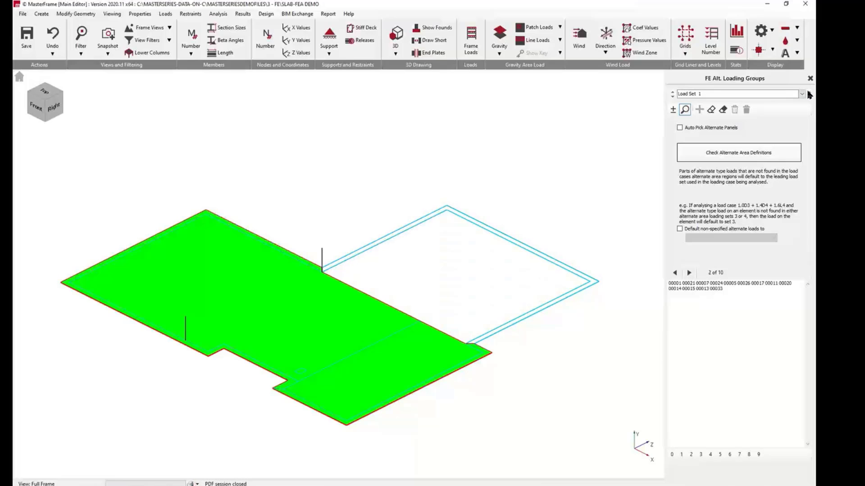
pyautogui.click(809, 95)
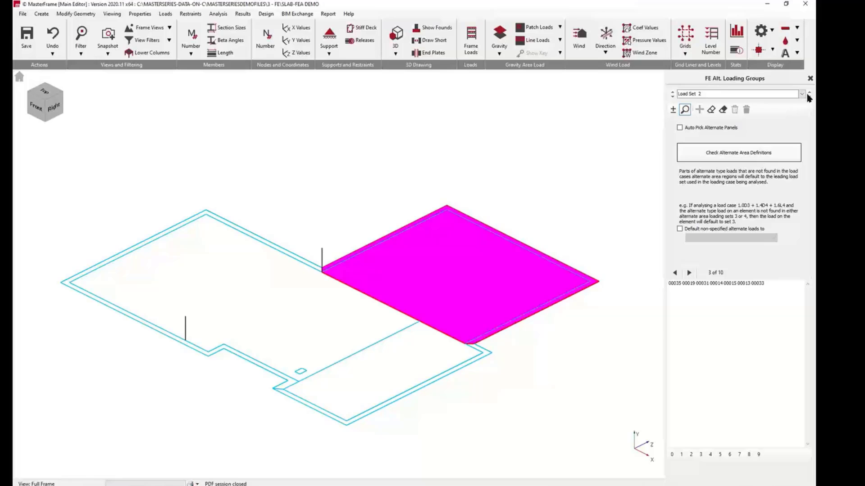
pyautogui.click(809, 96)
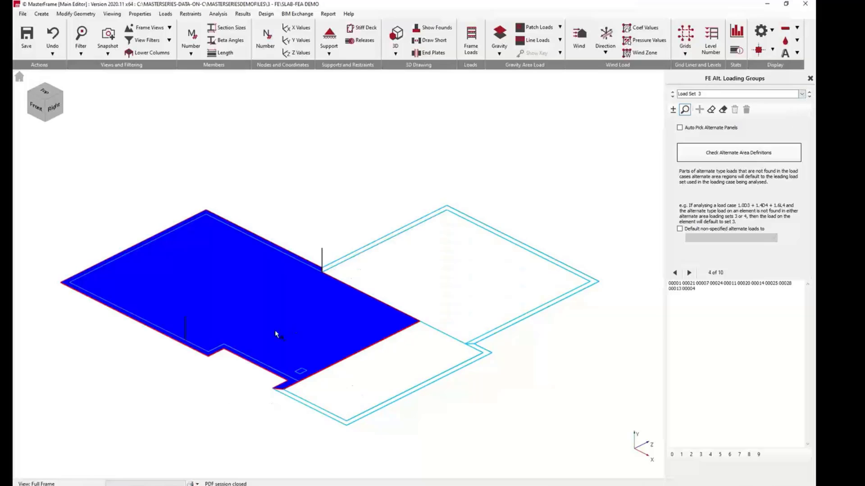
pyautogui.click(353, 352)
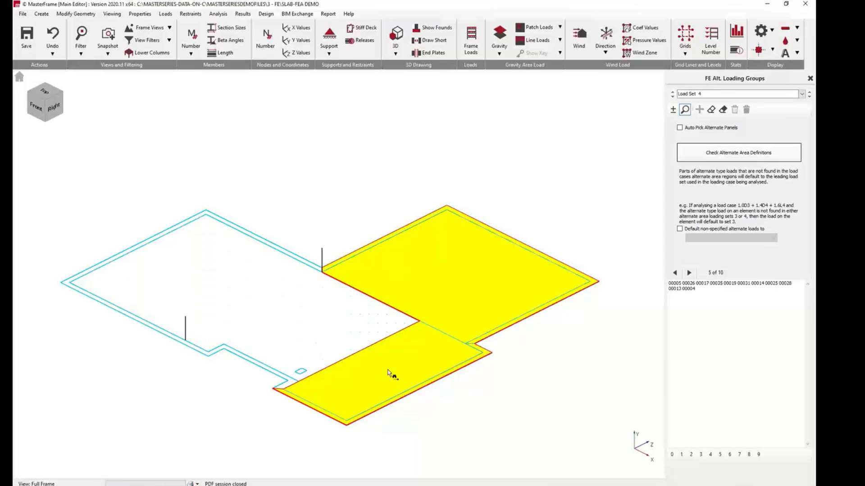
pyautogui.click(320, 331)
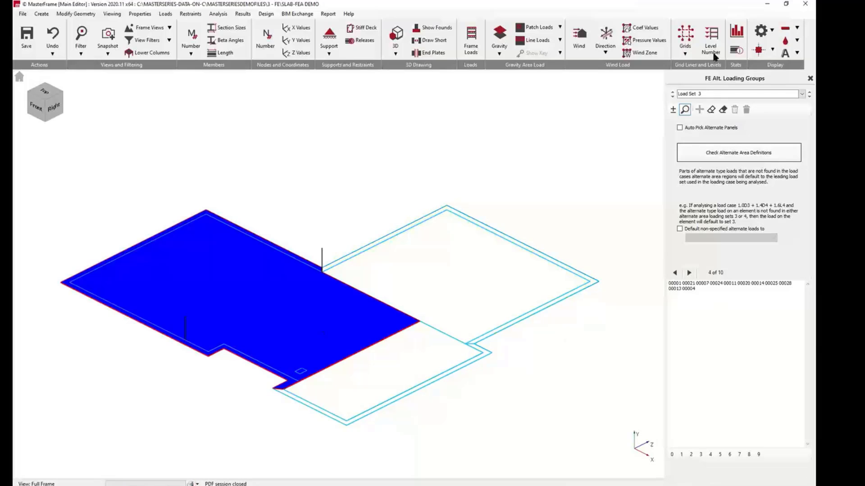
# - Close the alternate loading groups and examine the full list of load cases in the load case combinations
pyautogui.click(809, 78)
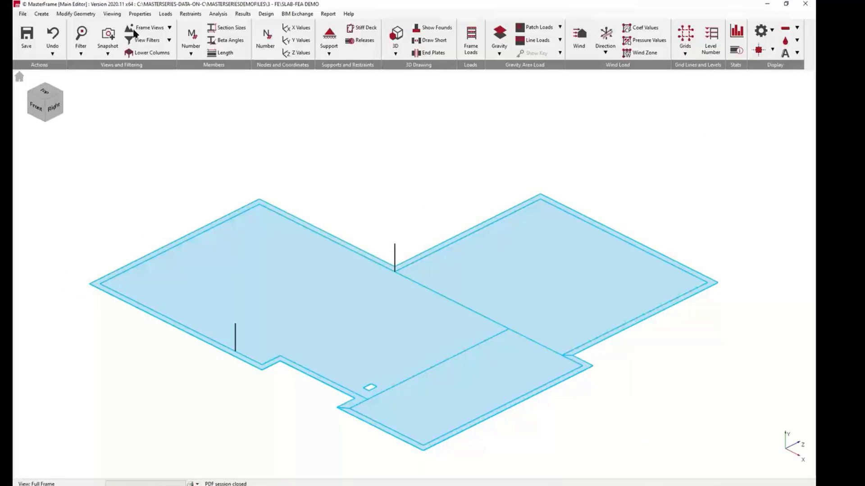
pyautogui.click(217, 15)
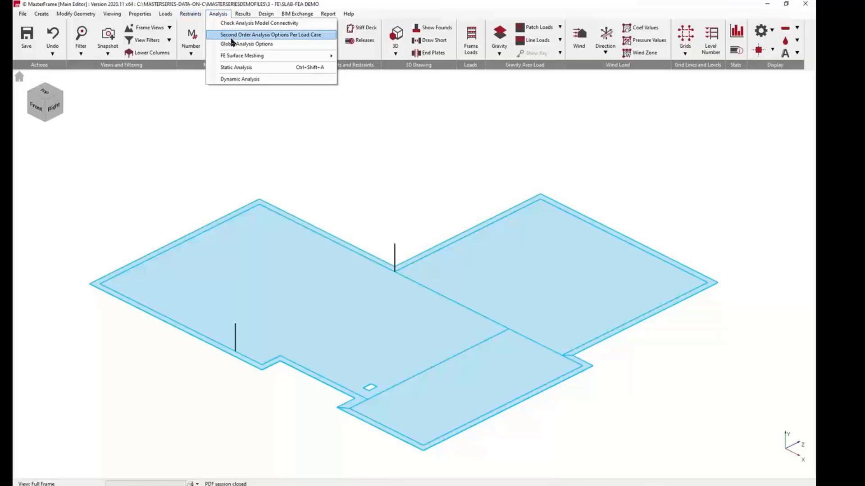
pyautogui.click(165, 16)
pyautogui.click(165, 15)
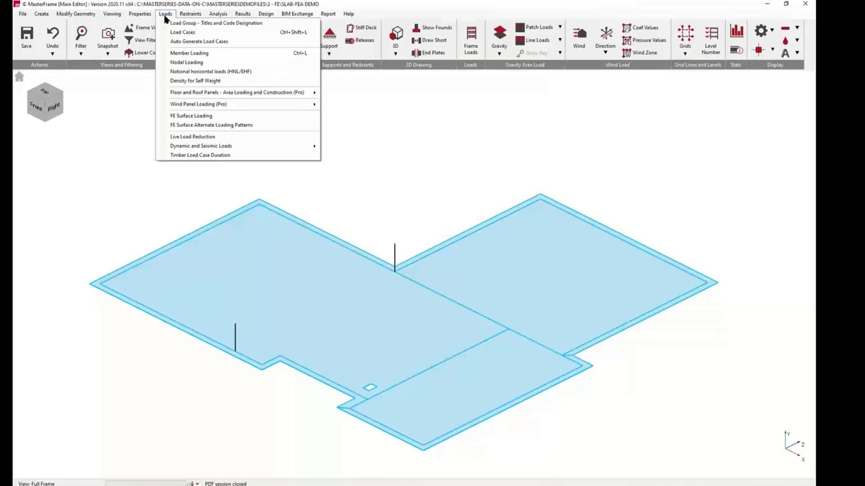
pyautogui.click(165, 15)
pyautogui.click(165, 16)
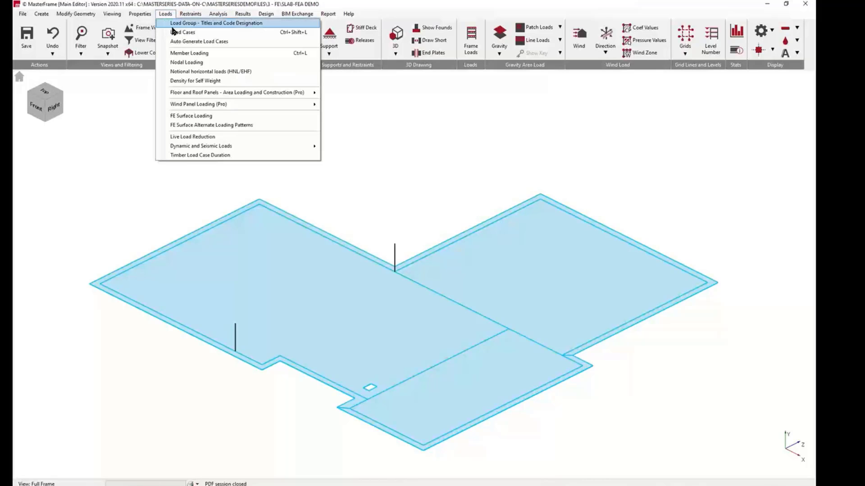
pyautogui.click(211, 32)
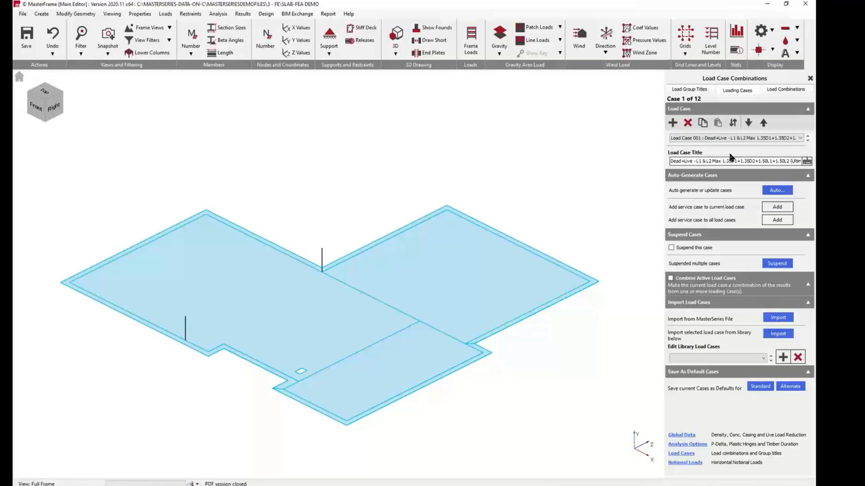
pyautogui.click(800, 138)
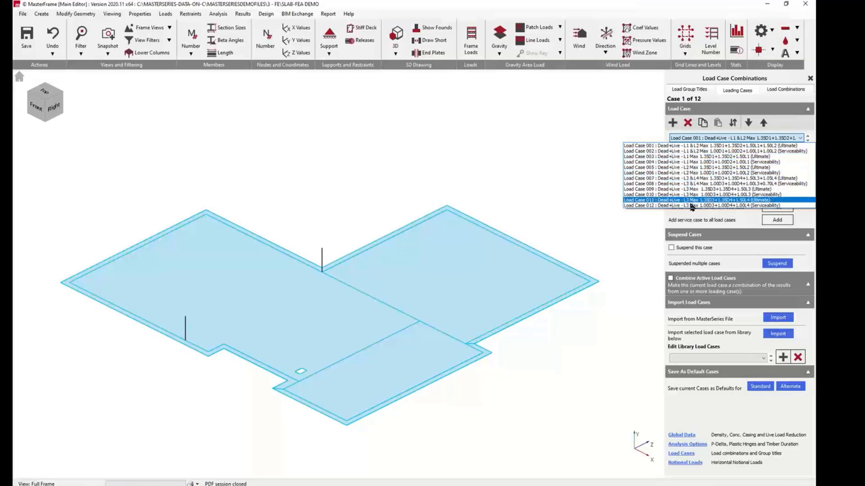
# - Review the two nodal static supports that restrain the slab horizontally at its corners
pyautogui.click(584, 119)
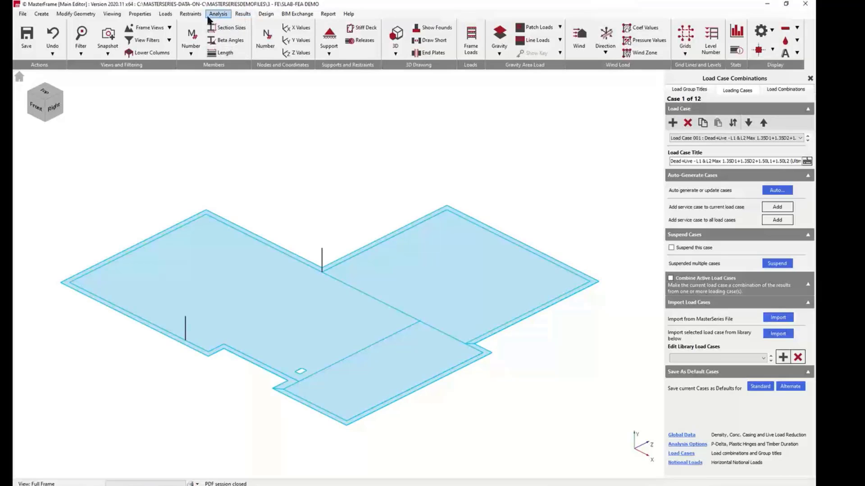
pyautogui.click(190, 17)
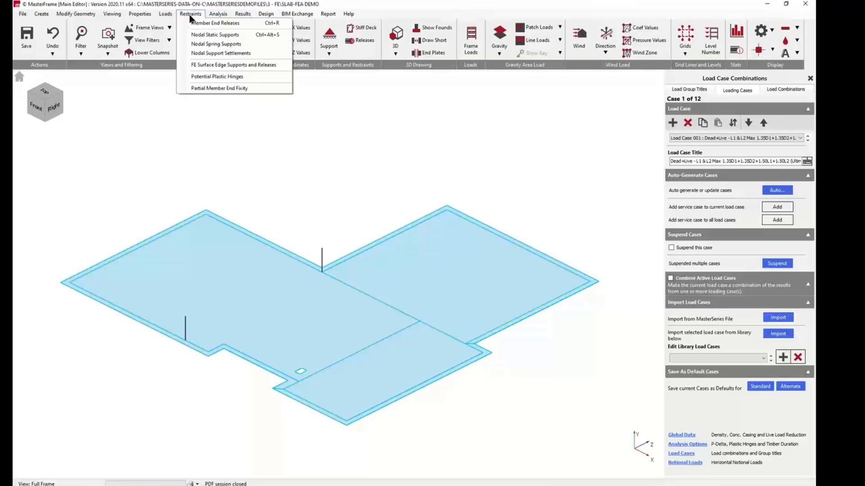
pyautogui.click(205, 35)
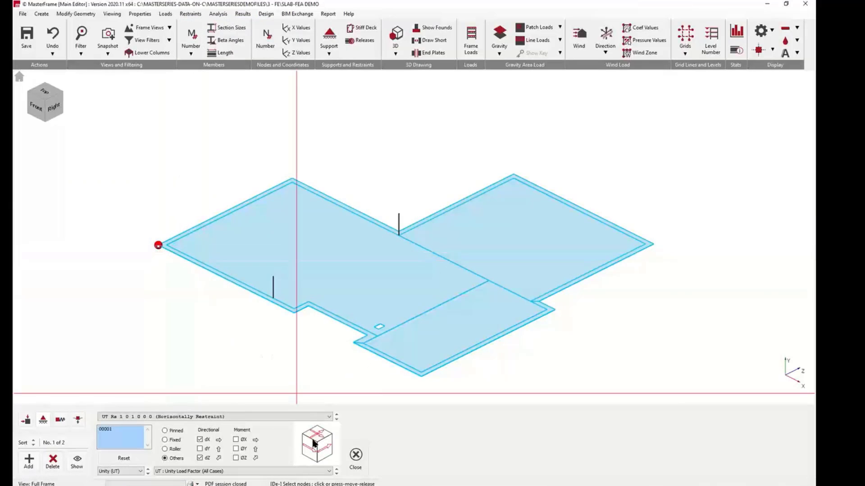
pyautogui.click(336, 420)
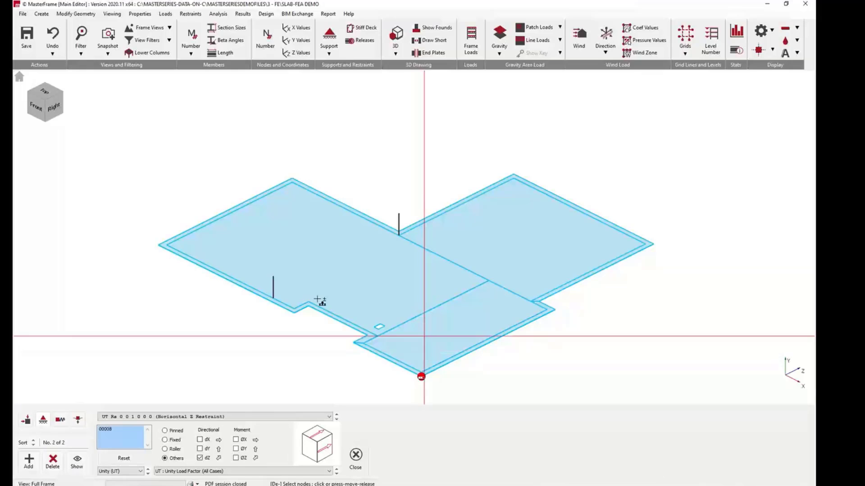
# - Examine the full surface area vertical spring stiffness and compression-only setting in FE Surface 001's edge and support conditions
pyautogui.click(191, 14)
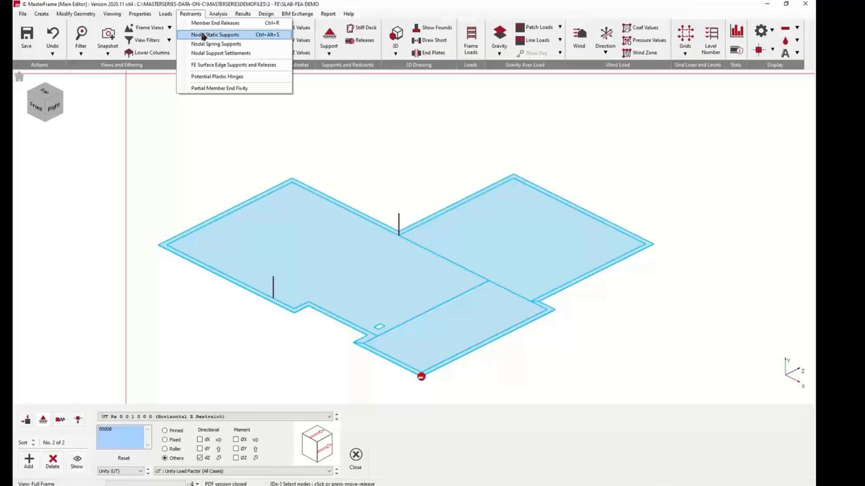
pyautogui.click(215, 67)
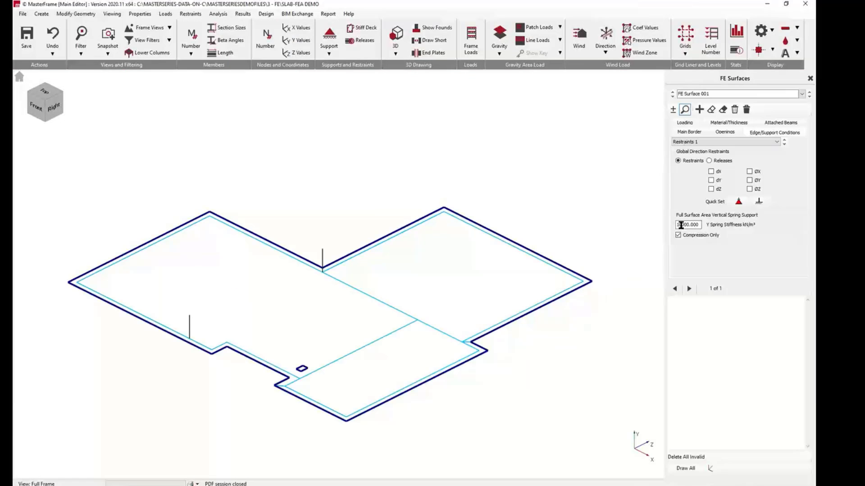
pyautogui.click(680, 224)
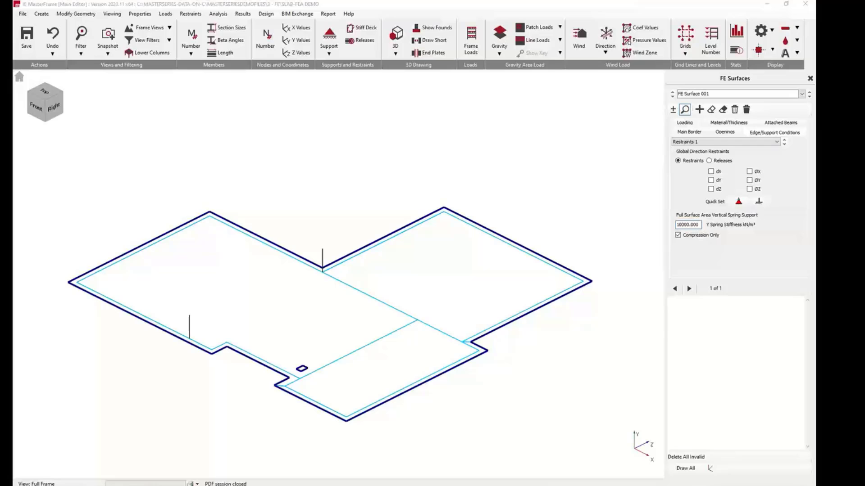
# - Switch to the browser, look up typical modulus of subgrade reaction values in appc_soil_properties_718.pdf, and return to MasterFrame
pyautogui.hotkey('alt', 'Tab')
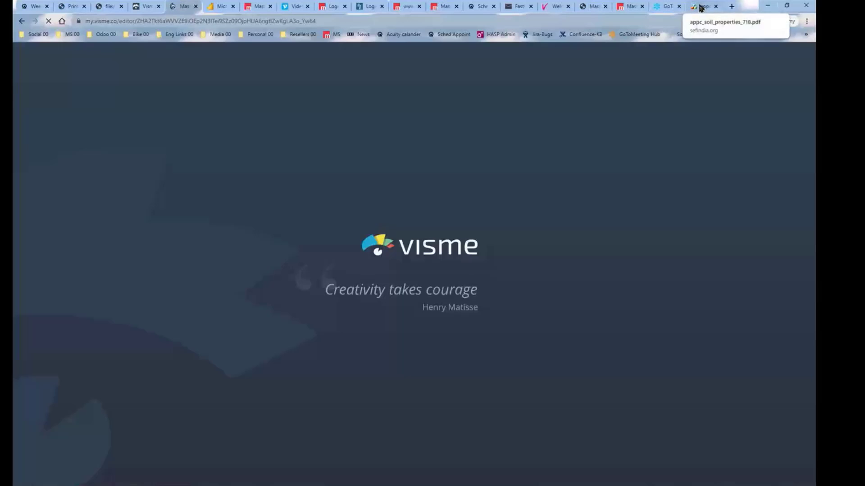
pyautogui.click(701, 5)
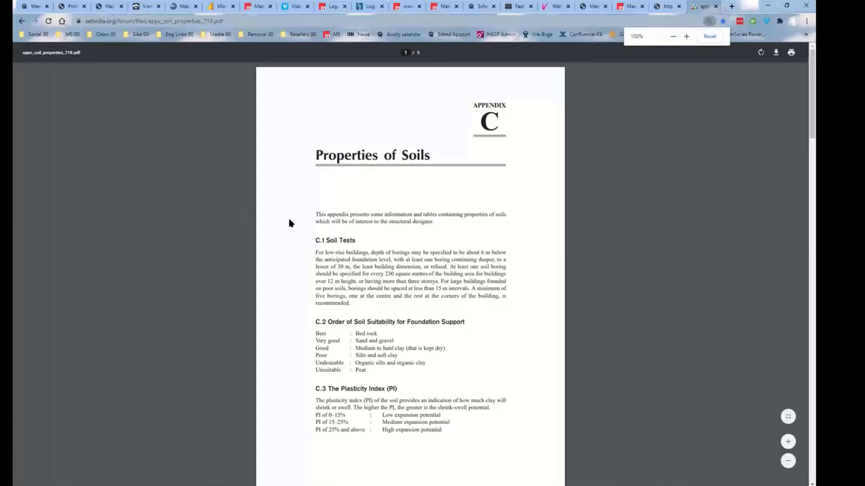
pyautogui.scroll(-1, 387, 238)
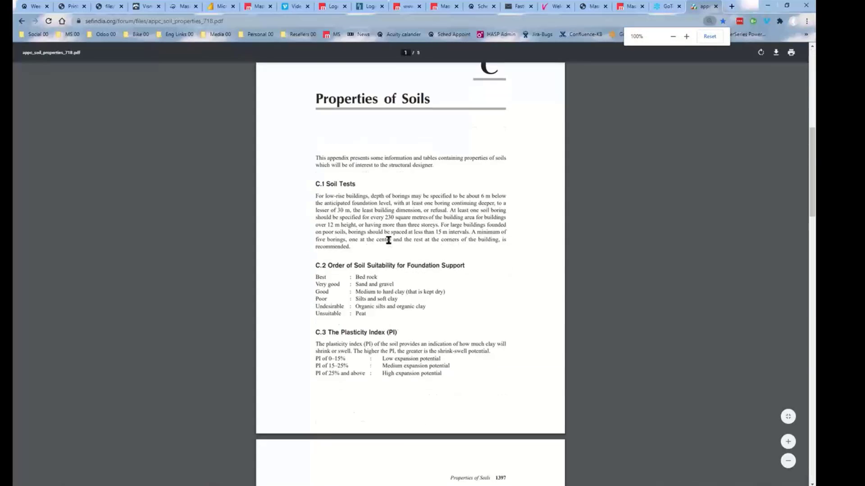
pyautogui.scroll(-20, 388, 240)
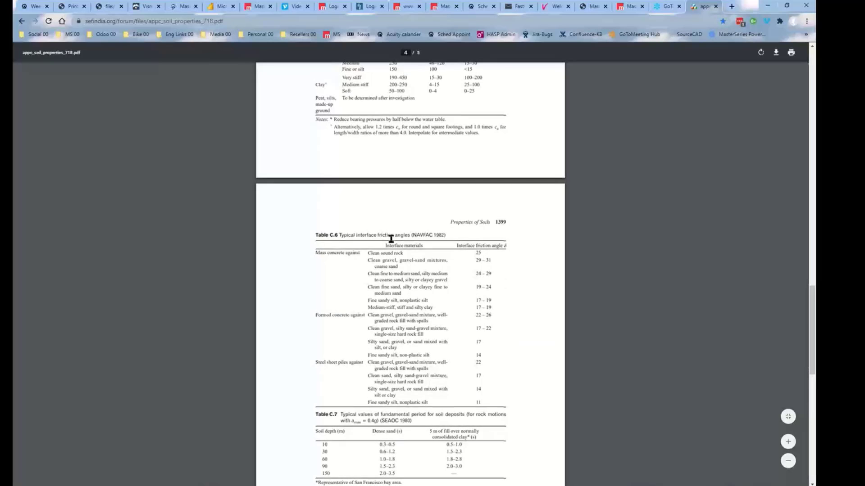
pyautogui.scroll(-10, 391, 239)
pyautogui.scroll(2, 391, 240)
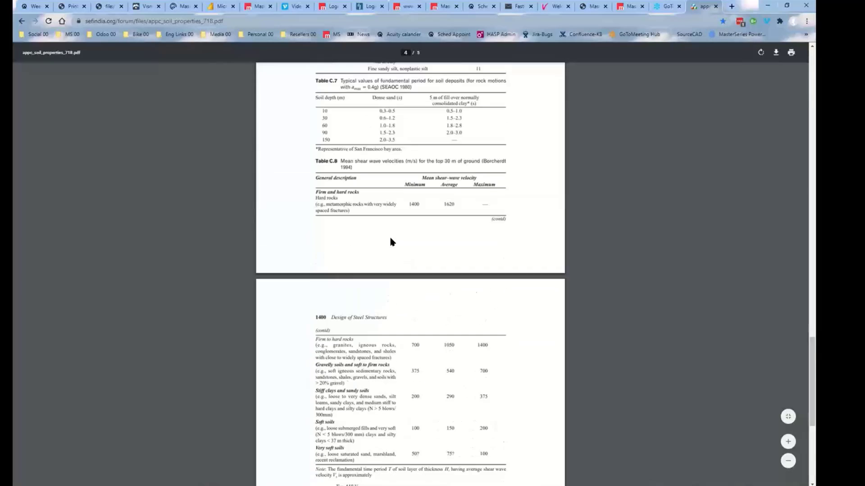
pyautogui.scroll(15, 389, 239)
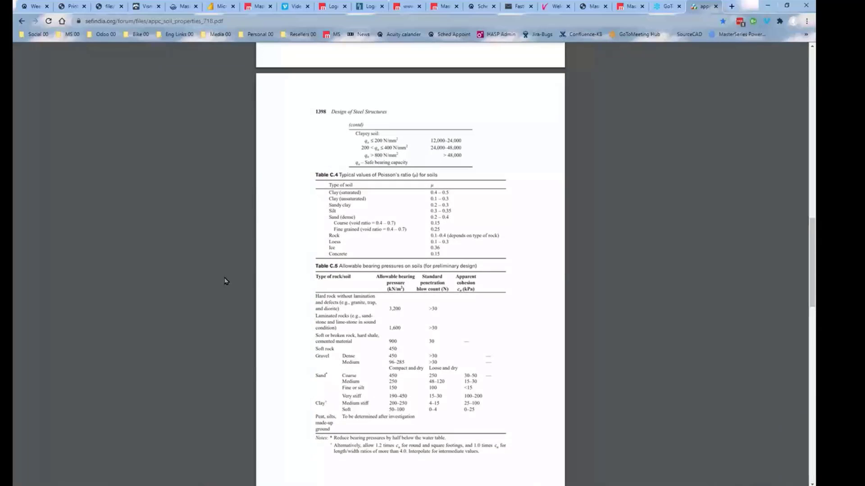
pyautogui.scroll(7, 396, 284)
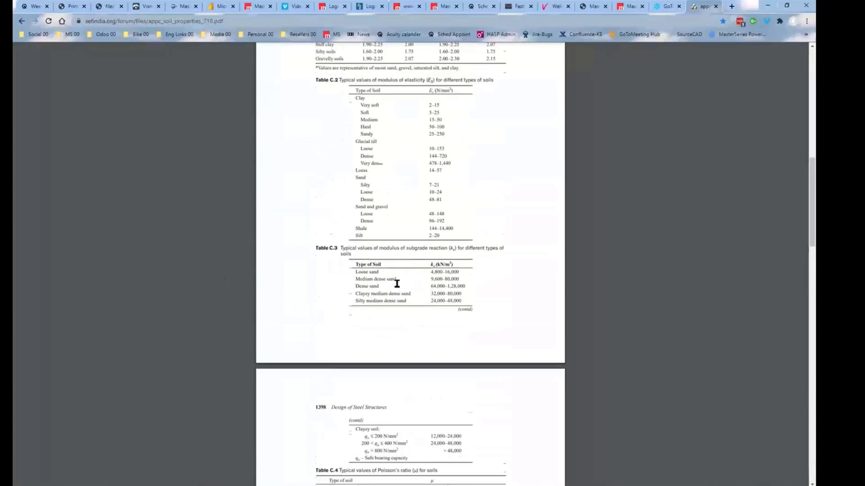
pyautogui.scroll(-1, 396, 284)
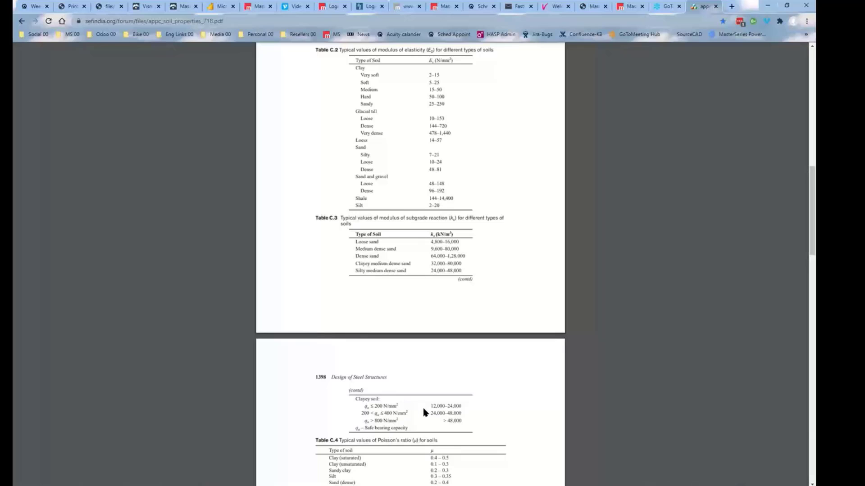
pyautogui.click(766, 6)
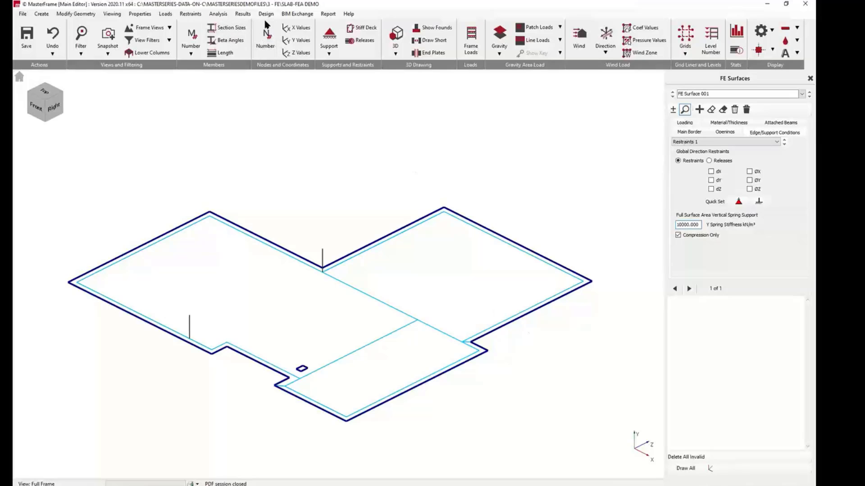
# - Run the static analysis of the meshed ground slab model
pyautogui.click(218, 14)
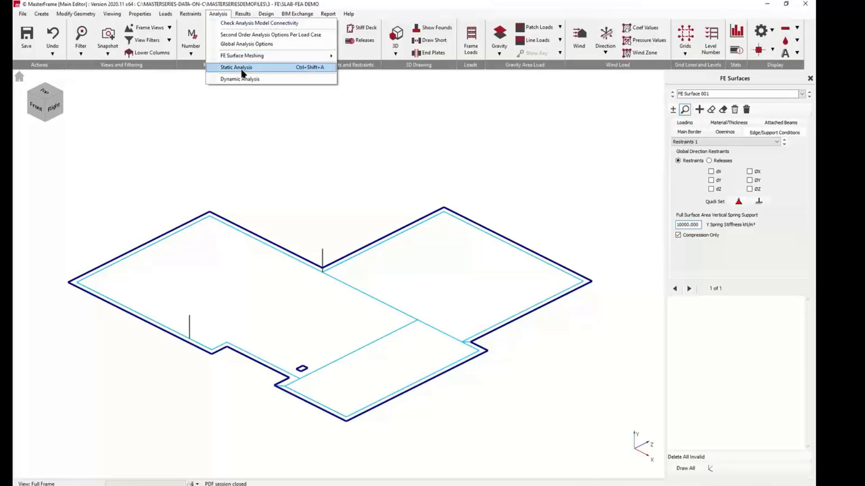
pyautogui.click(242, 69)
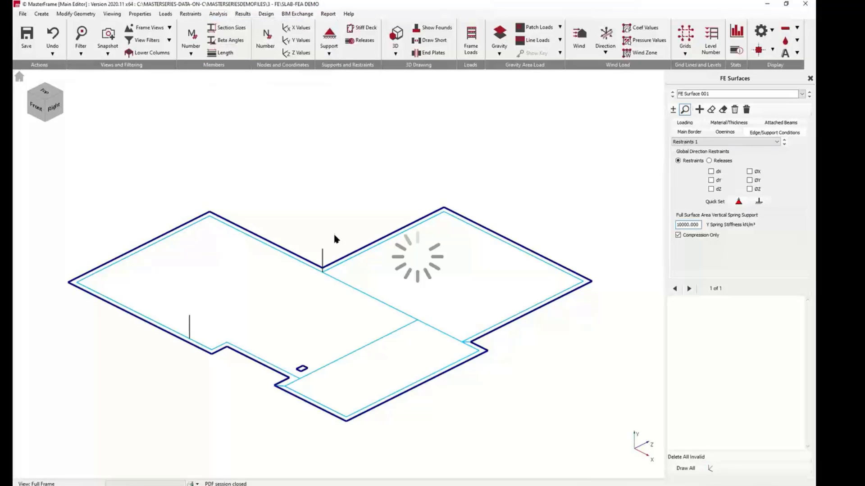
pyautogui.click(303, 226)
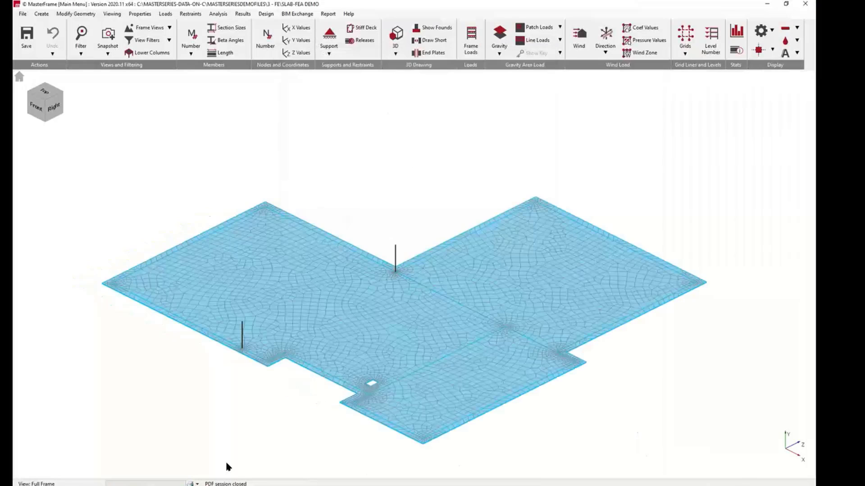
# - Bring up the graphical analysis results and view the line elements' bending moments and deflected shape
pyautogui.click(242, 14)
pyautogui.click(265, 24)
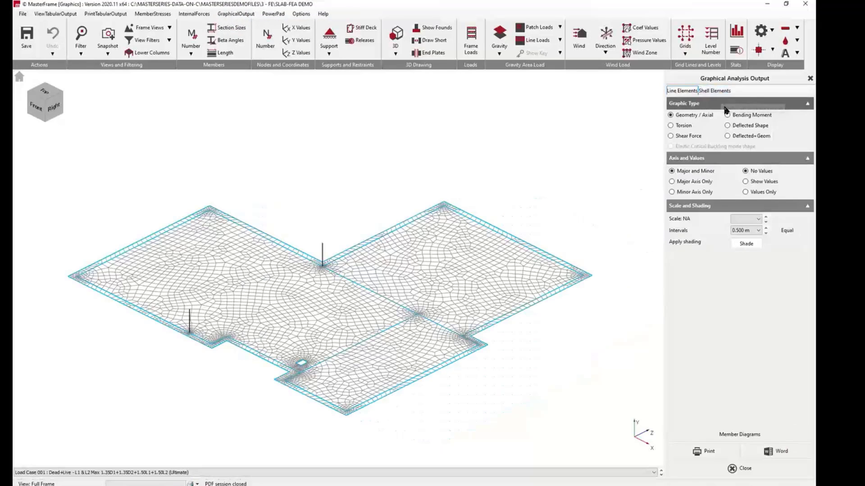
pyautogui.click(739, 116)
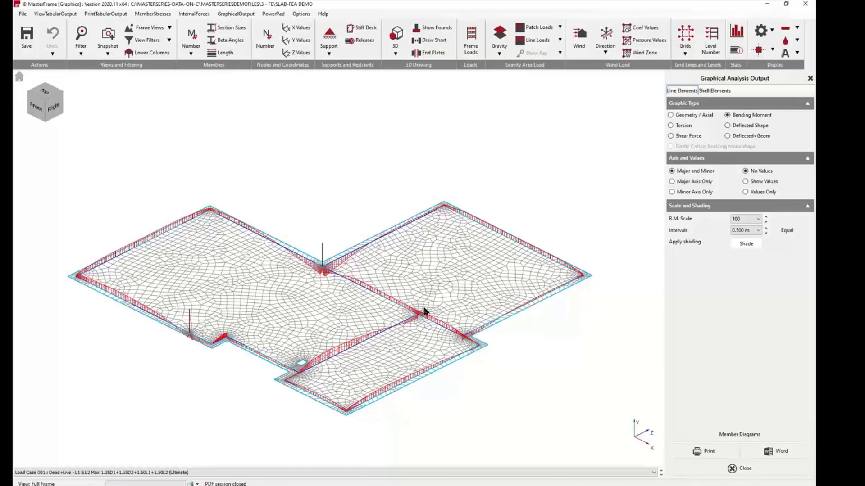
pyautogui.click(744, 126)
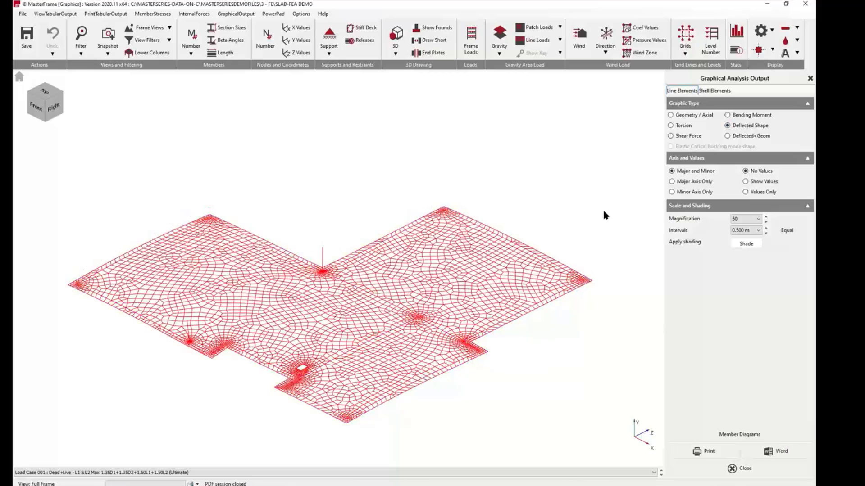
# - Inspect the slab's deflected shape overlaid on the original geometry from the front and back, and restore the home view
pyautogui.click(750, 135)
pyautogui.moveTo(370, 248); pyautogui.dragTo(473, 235, button='middle')
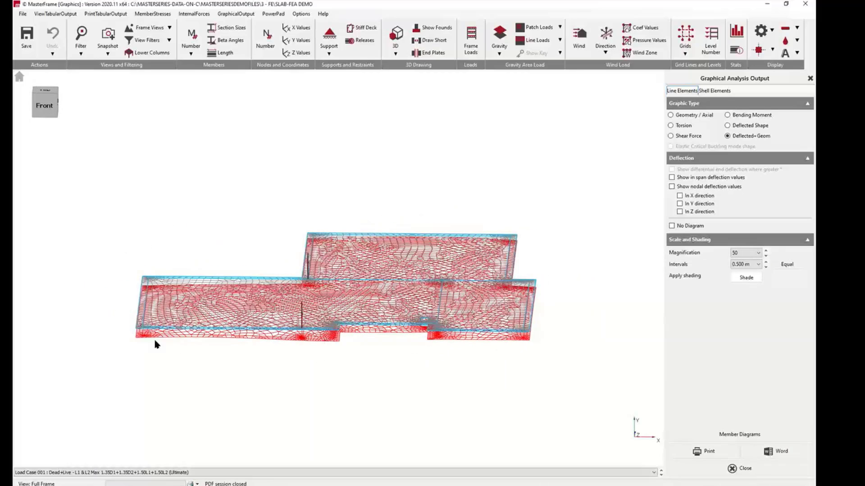
pyautogui.moveTo(141, 339); pyautogui.dragTo(419, 344, button='middle')
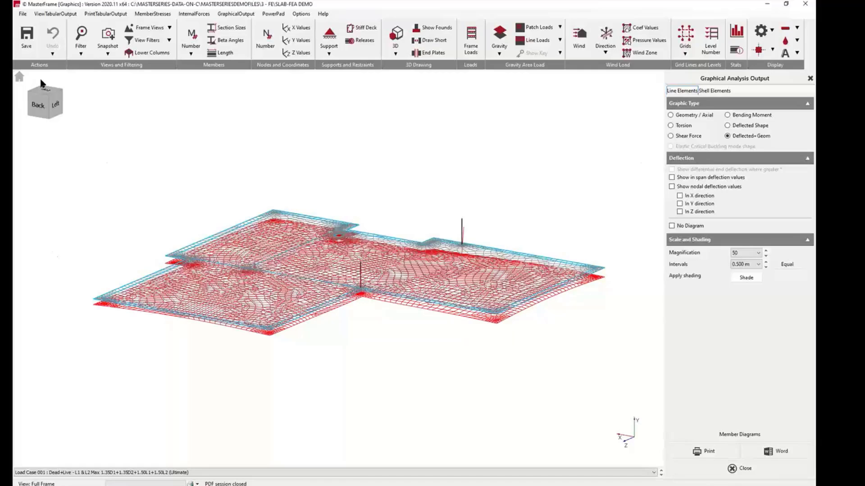
pyautogui.click(20, 77)
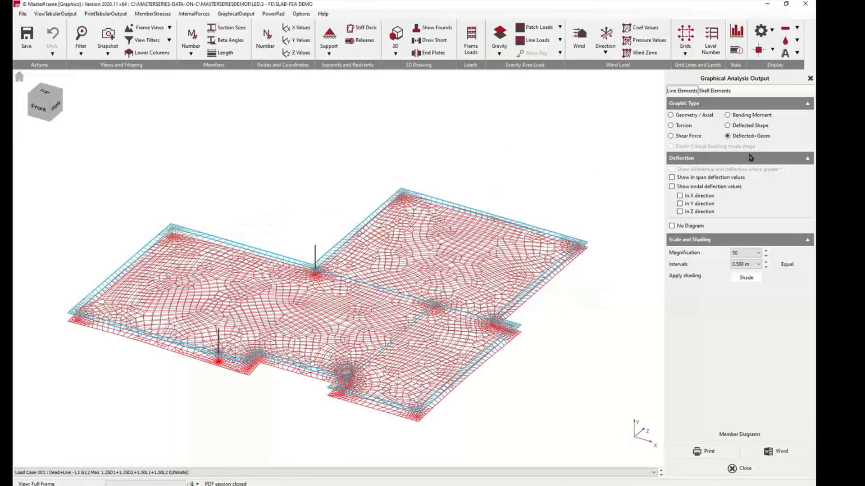
# - Show the shell elements' Y displacement in mm as a flat colour map and look at it in plan
pyautogui.click(715, 92)
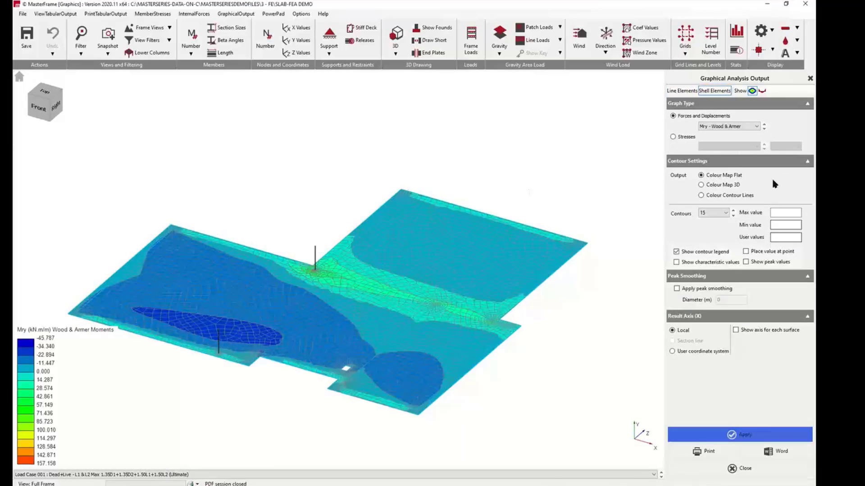
pyautogui.click(717, 126)
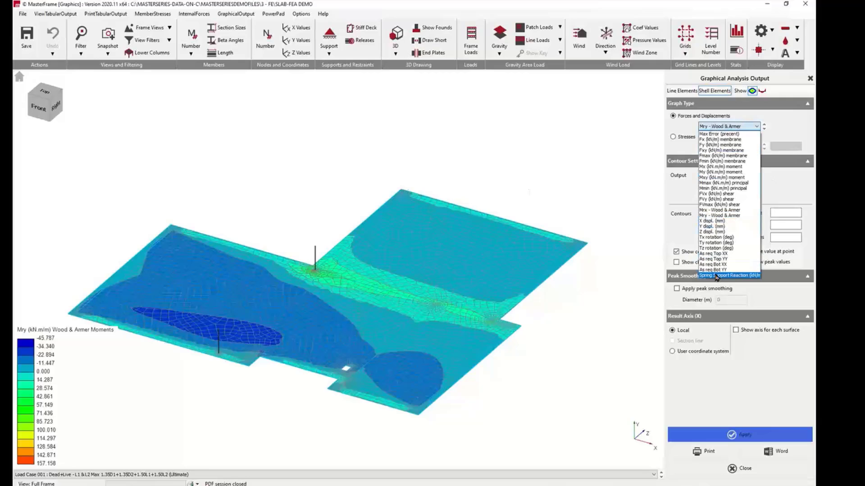
pyautogui.click(713, 226)
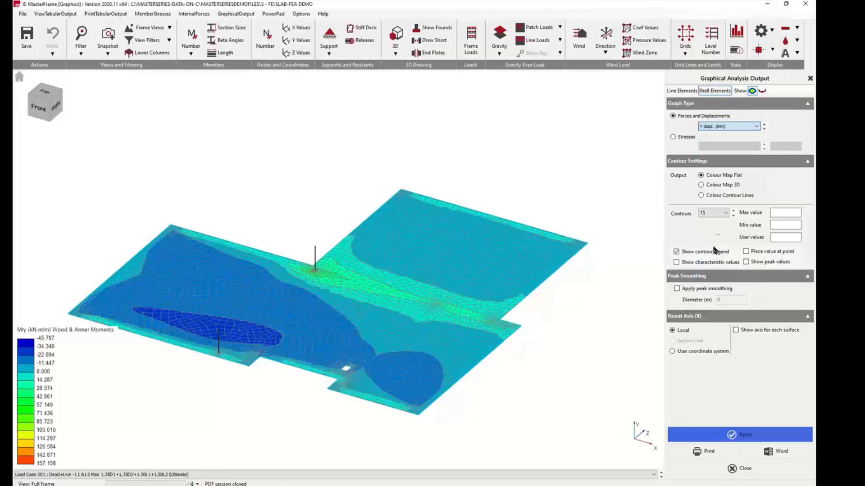
pyautogui.click(47, 95)
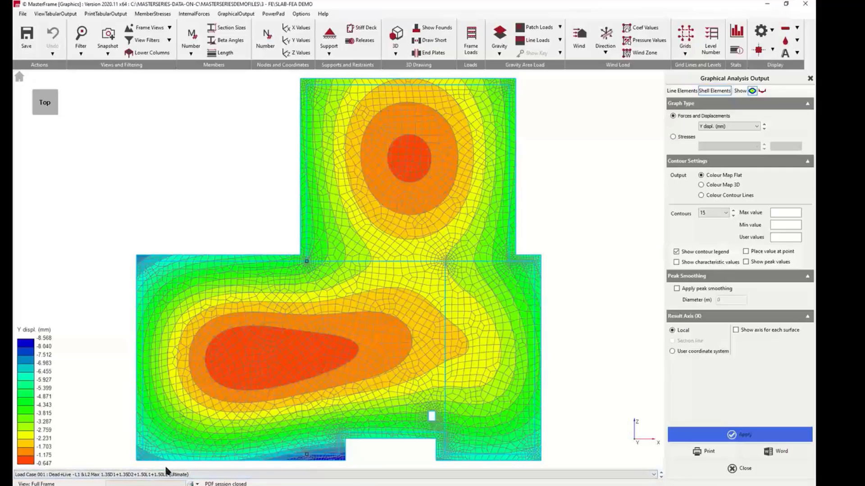
# - Step through load cases 002 to 005 to compare their Y displacement contours on the slab
pyautogui.click(661, 478)
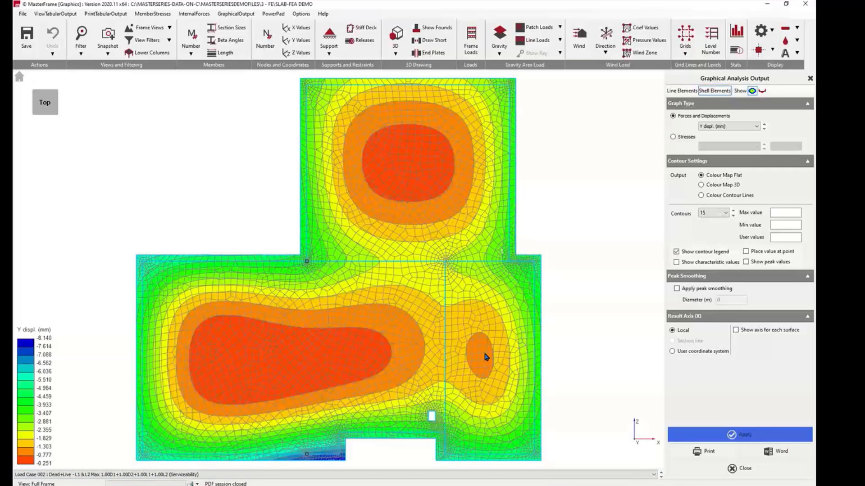
pyautogui.click(660, 478)
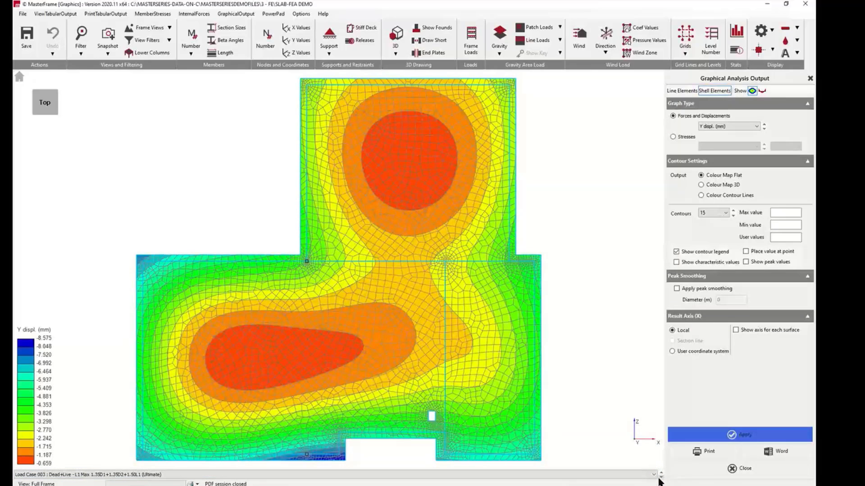
pyautogui.click(661, 478)
pyautogui.click(660, 478)
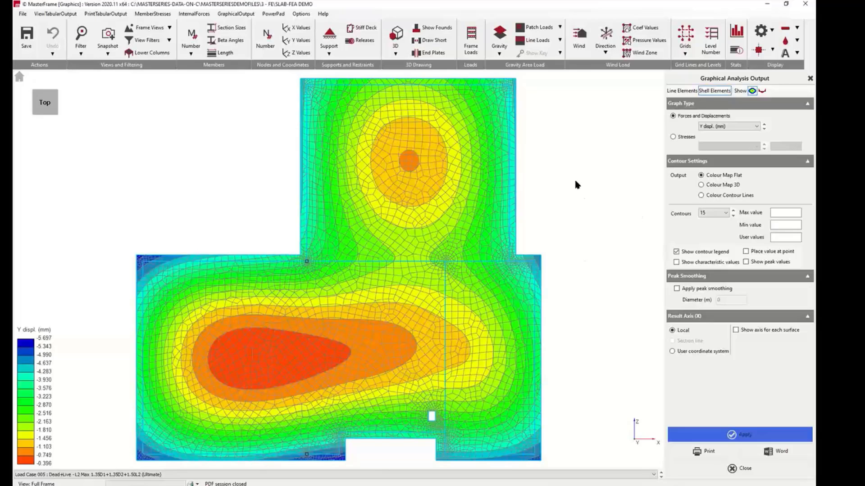
# - Look over the available shell result types and return the contour display to Load Case 001
pyautogui.click(716, 127)
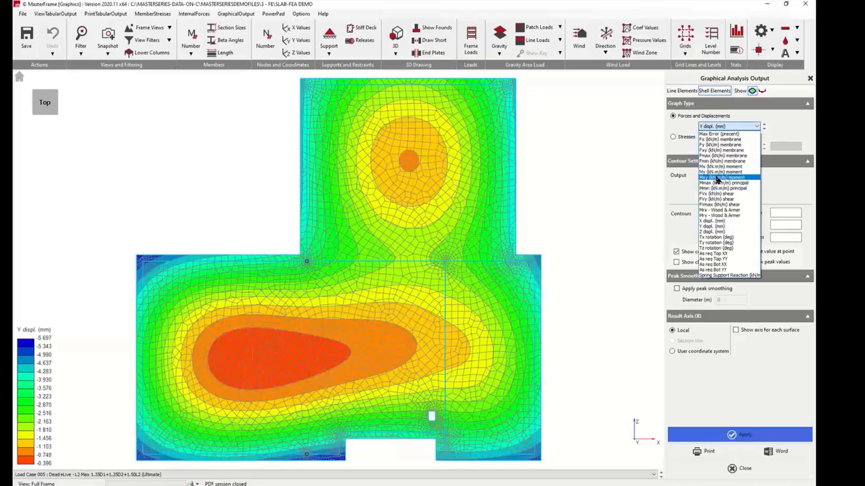
pyautogui.click(589, 476)
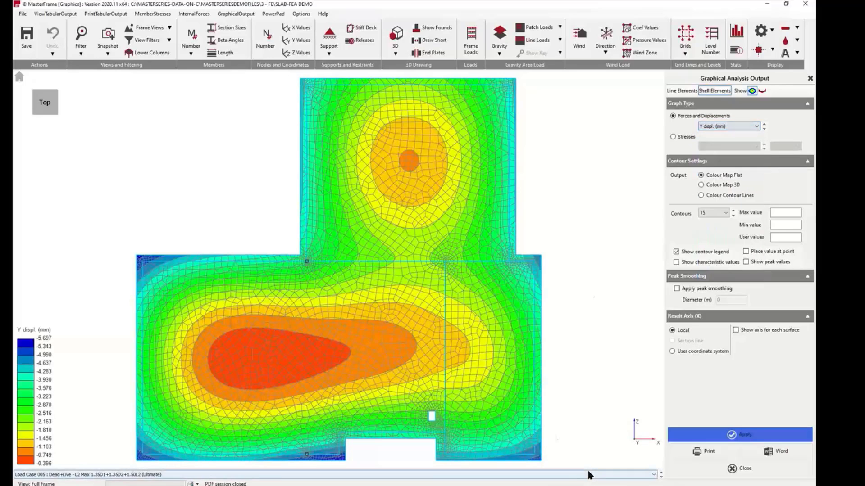
pyautogui.click(591, 476)
pyautogui.click(536, 391)
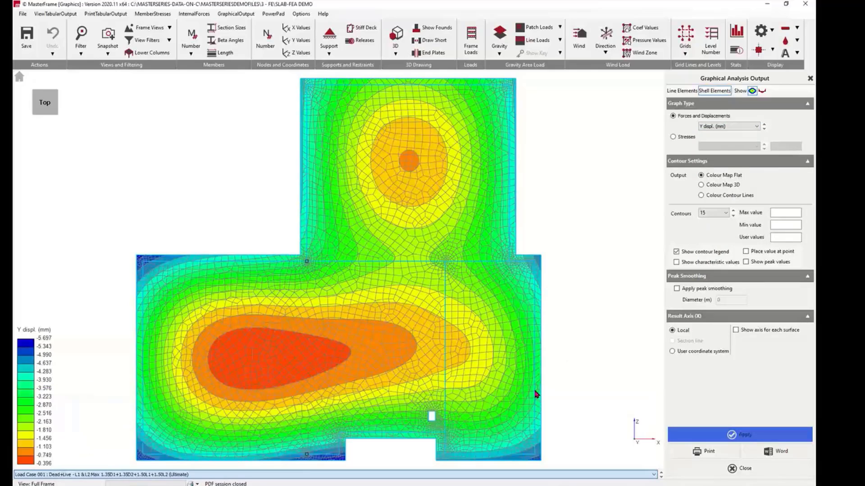
# - Show the slab's Mx moment contours in kN.m/m, followed by the My moment contours
pyautogui.click(724, 127)
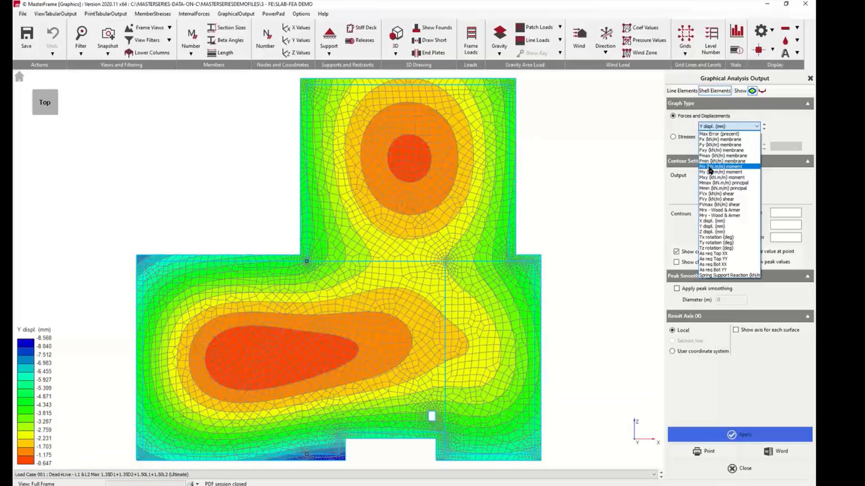
pyautogui.click(710, 168)
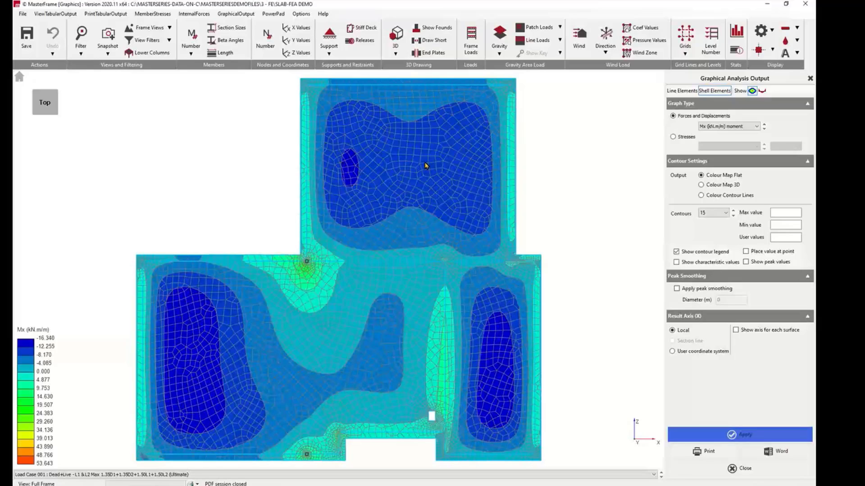
pyautogui.click(763, 129)
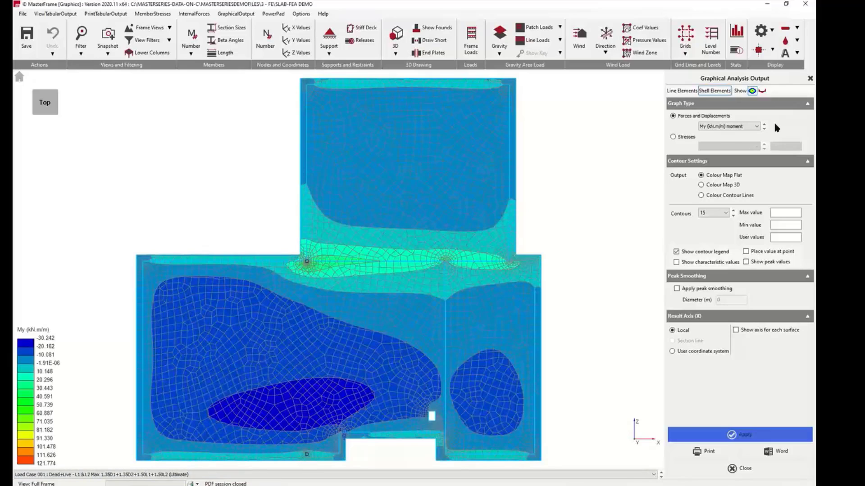
# - Review the Mrx and Mry Wood & Armer moment contours, and display the As req Top XX reinforcement result
pyautogui.click(734, 128)
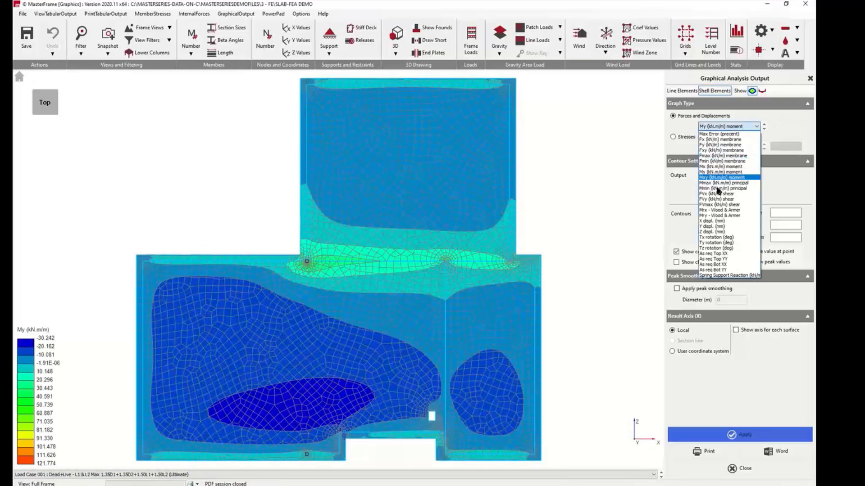
pyautogui.click(728, 210)
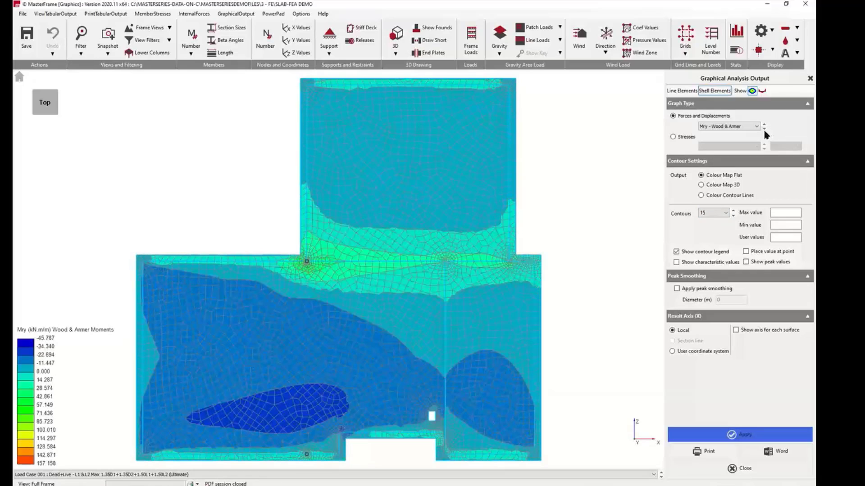
pyautogui.click(716, 127)
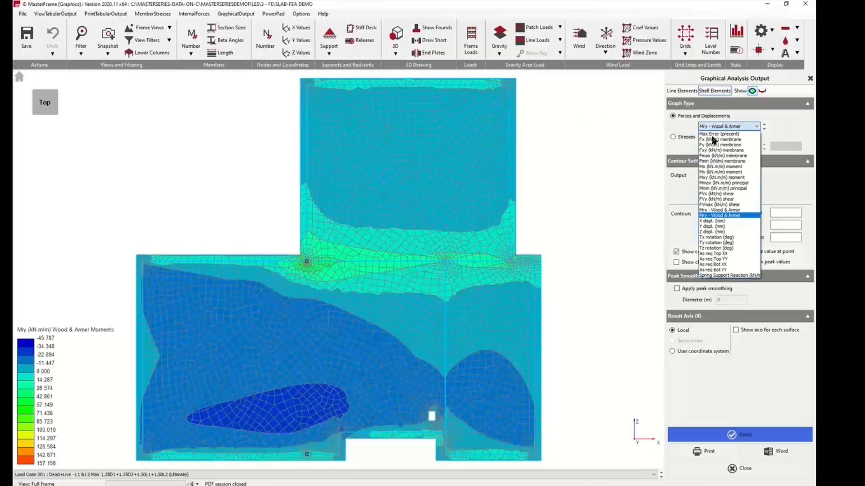
pyautogui.click(716, 255)
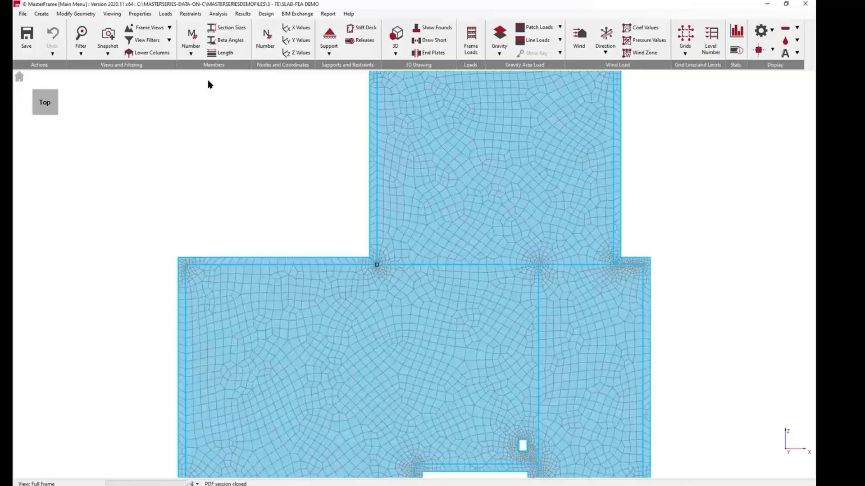
# - Start Concrete Slab Design for the model and delete the existing Basic Rebar 1 reinforcement set
pyautogui.click(267, 14)
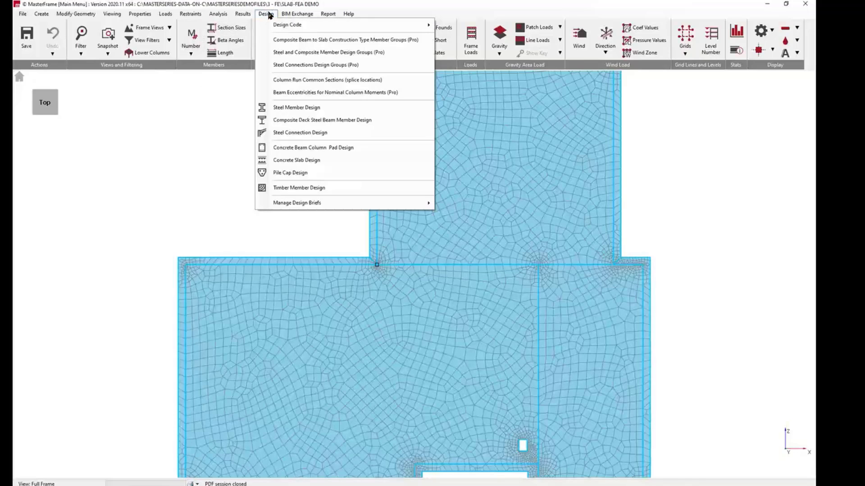
pyautogui.click(290, 161)
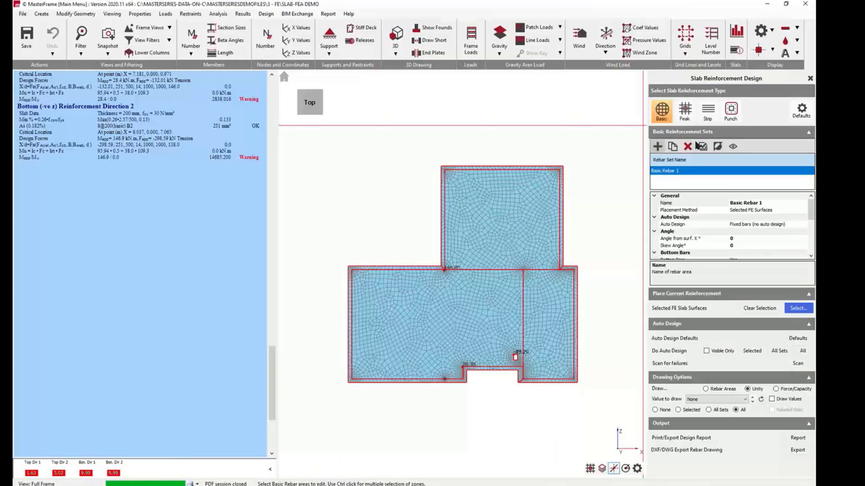
pyautogui.click(687, 147)
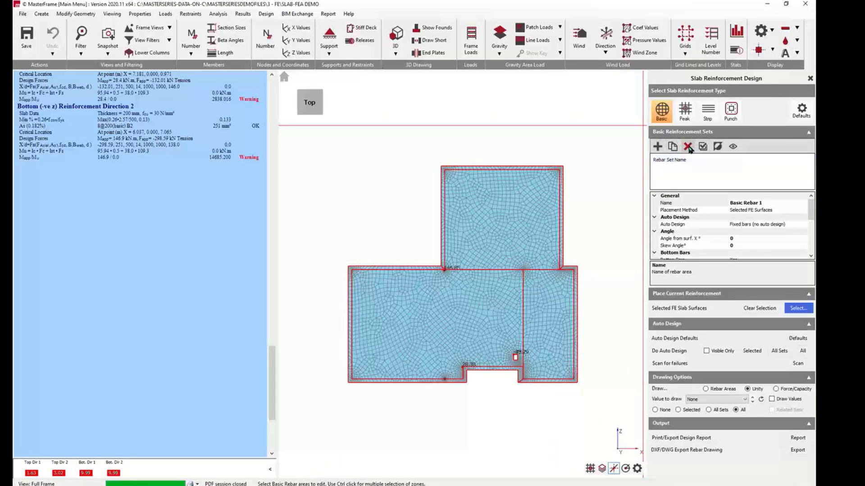
# - Look through the peak, strip and punching shear reinforcement types for existing sets
pyautogui.click(685, 110)
pyautogui.click(708, 112)
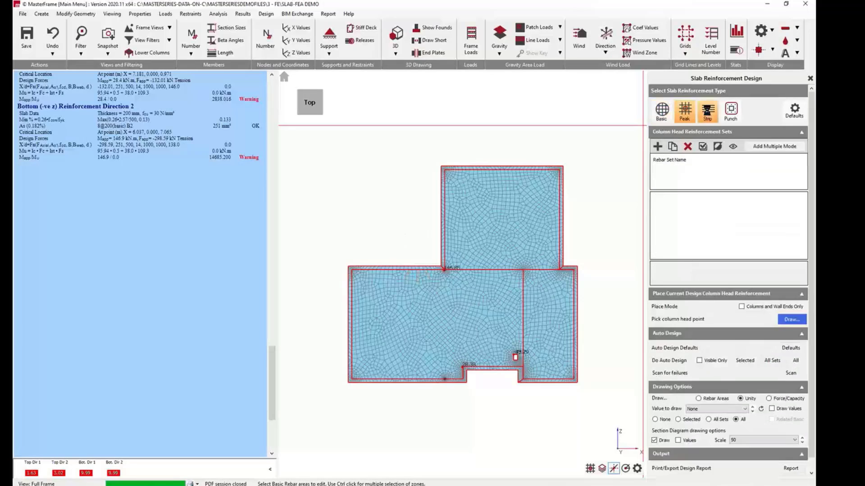
pyautogui.click(730, 112)
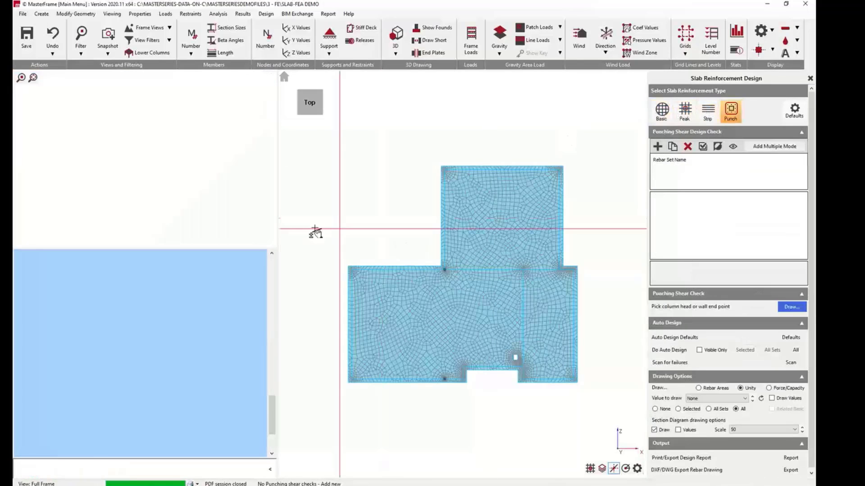
# - Review the slab design defaults for cover, basic rebar, peak zones, strip zones and detailing, and save them
pyautogui.click(796, 111)
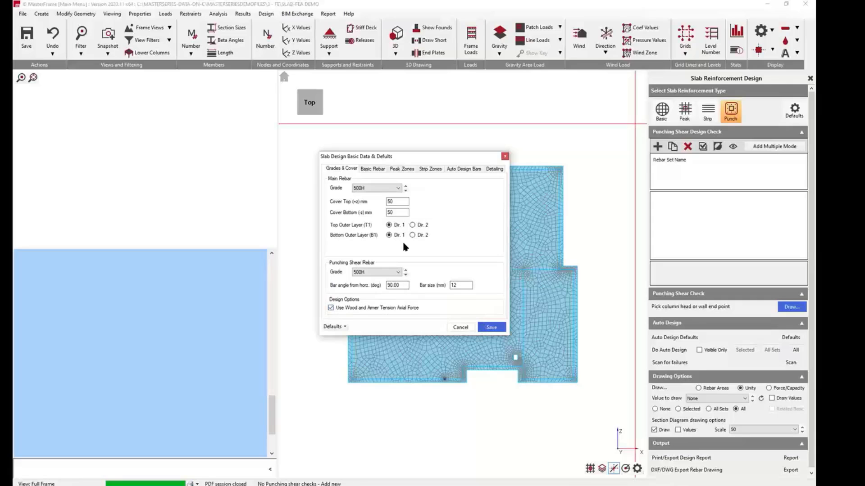
pyautogui.click(373, 169)
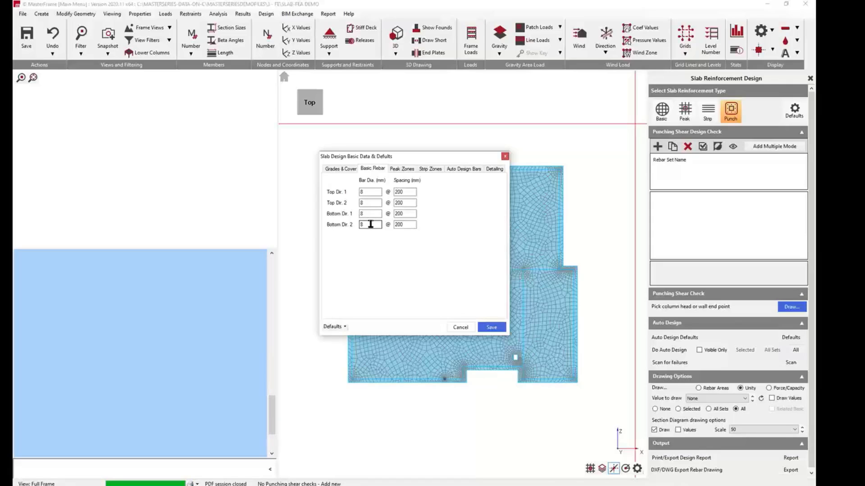
pyautogui.click(402, 170)
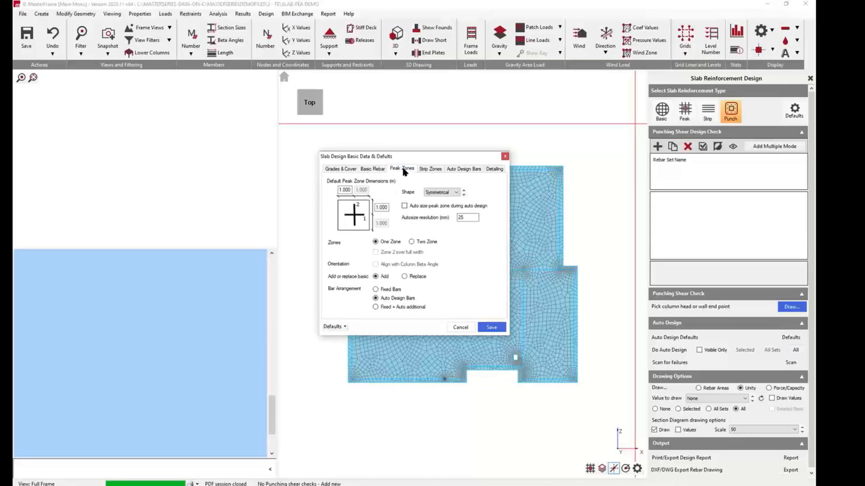
pyautogui.click(430, 169)
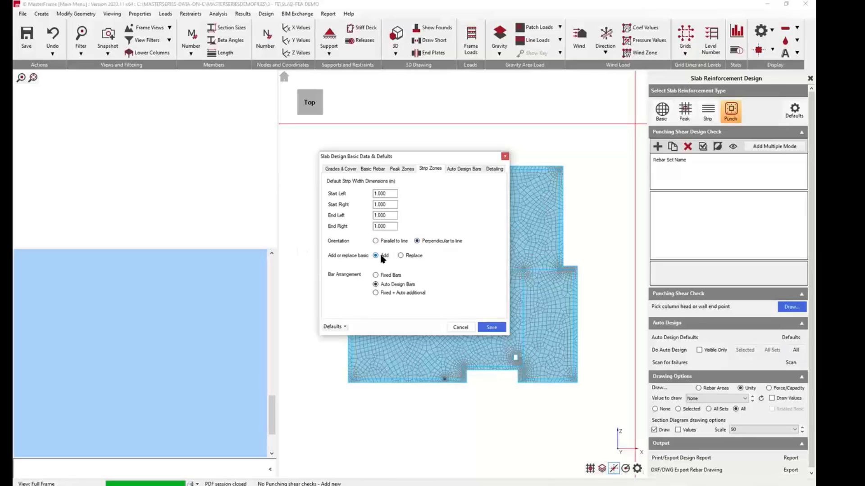
pyautogui.click(494, 169)
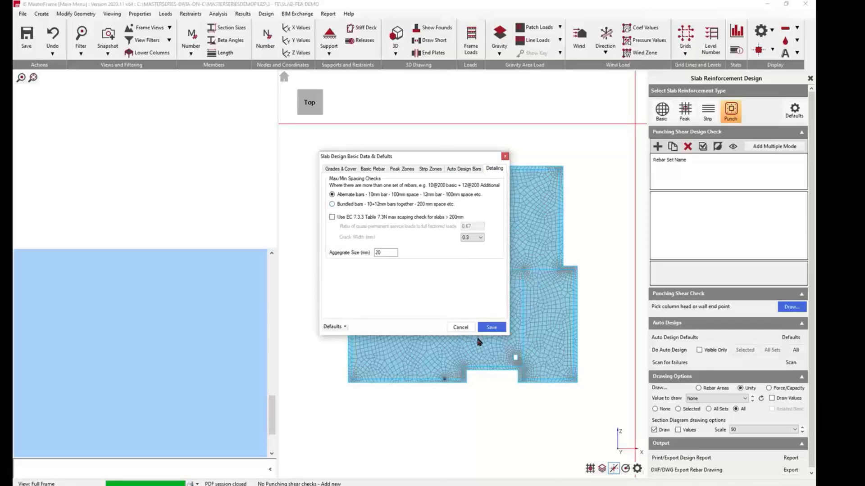
pyautogui.click(493, 329)
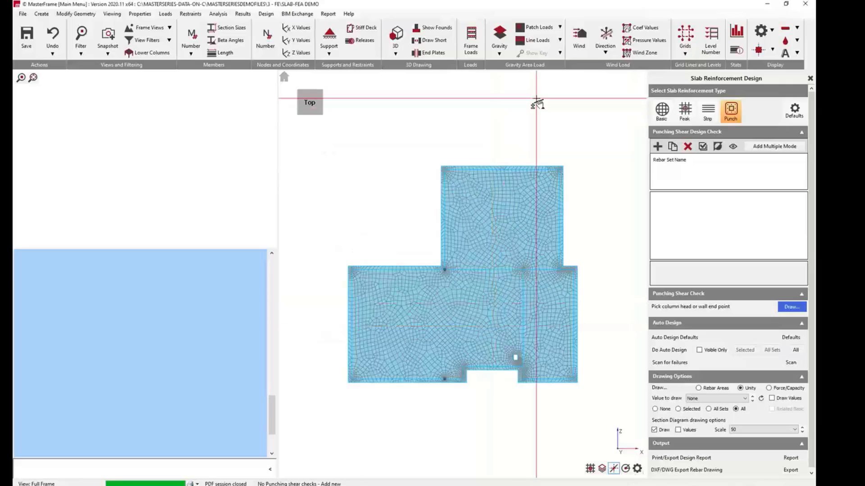
# - Discard a trial punching shear check, add a new basic reinforcement set and apply it to the FE slab surfaces
pyautogui.click(658, 147)
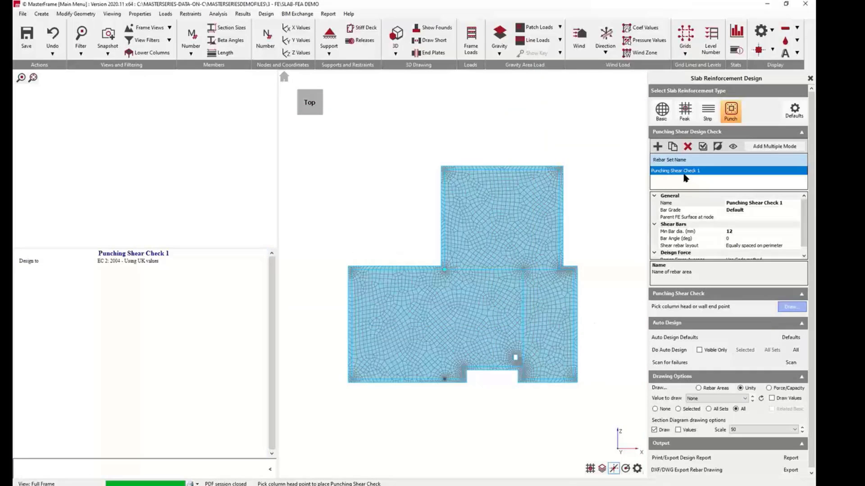
pyautogui.click(687, 147)
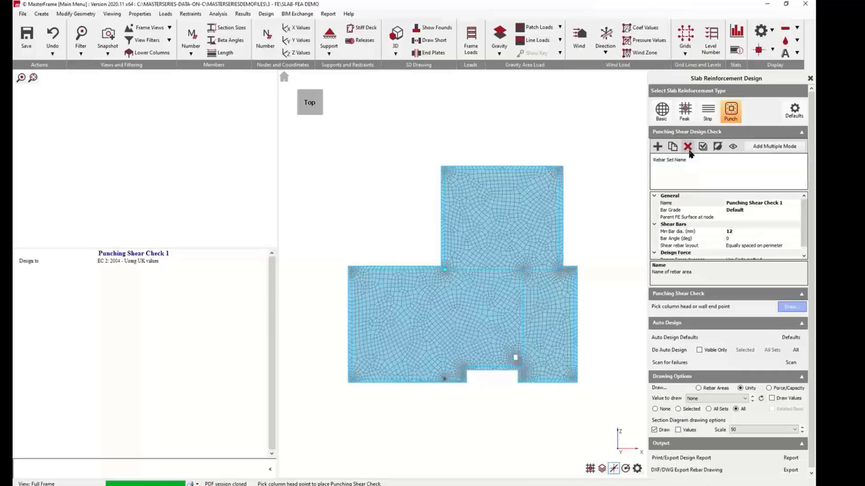
pyautogui.click(661, 111)
pyautogui.click(658, 147)
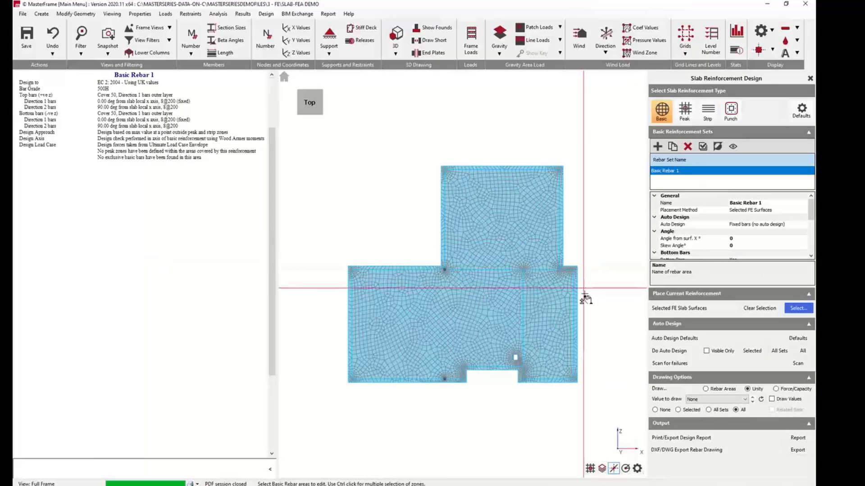
pyautogui.click(796, 309)
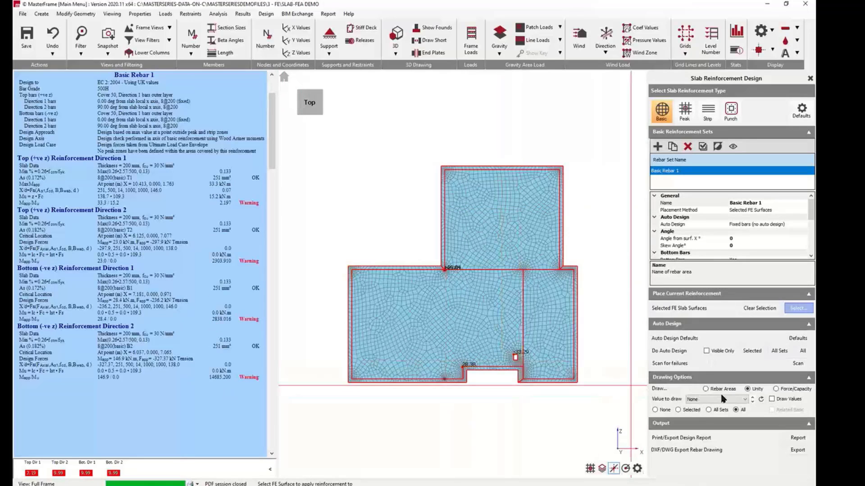
# - Compare the reinforcement unity ratio contours from Mr Unity Hog xx, Hog yy and Hog Max to Sag xx and Sag yy
pyautogui.click(730, 400)
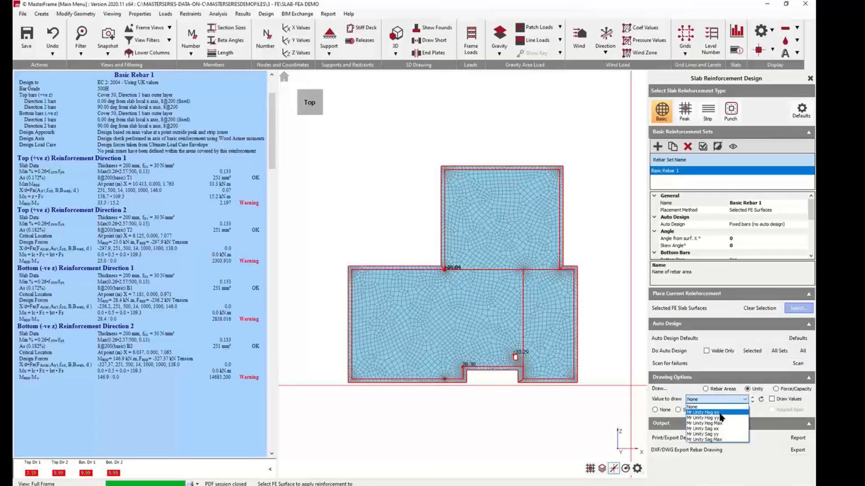
pyautogui.click(719, 413)
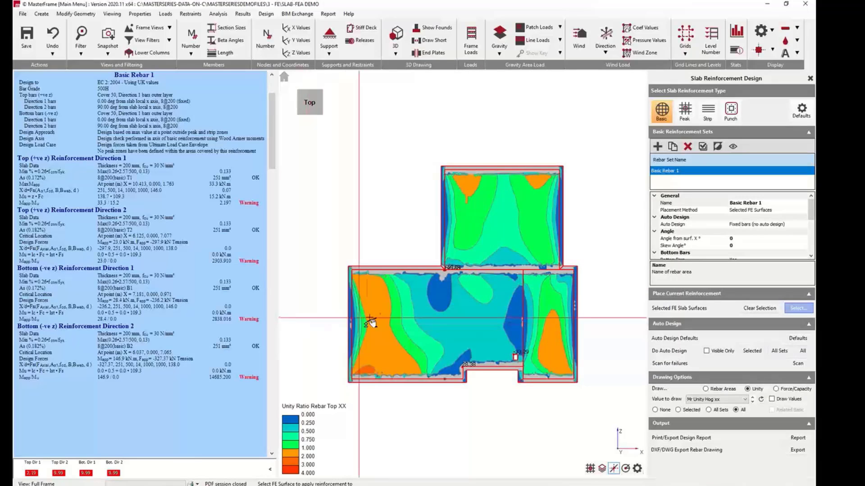
pyautogui.click(367, 277)
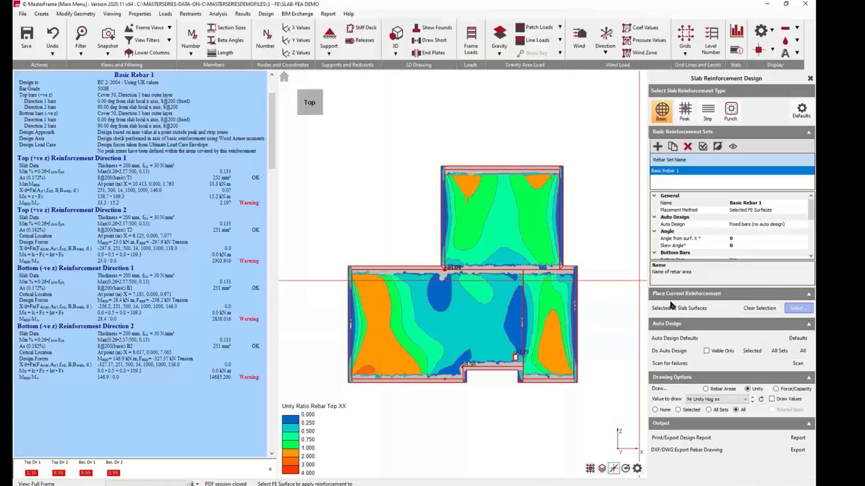
pyautogui.click(752, 401)
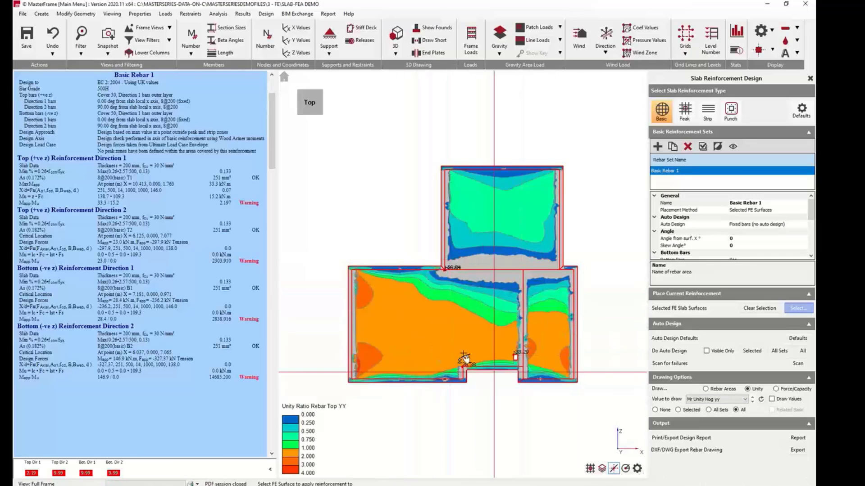
pyautogui.click(752, 401)
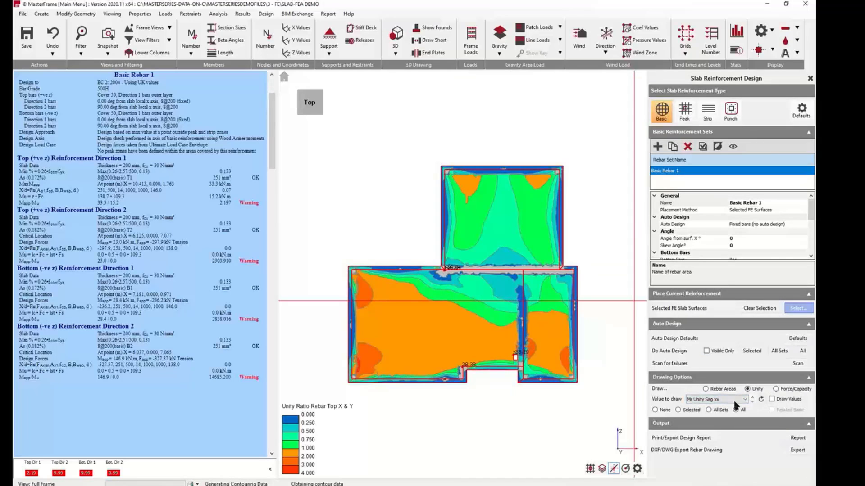
pyautogui.click(752, 400)
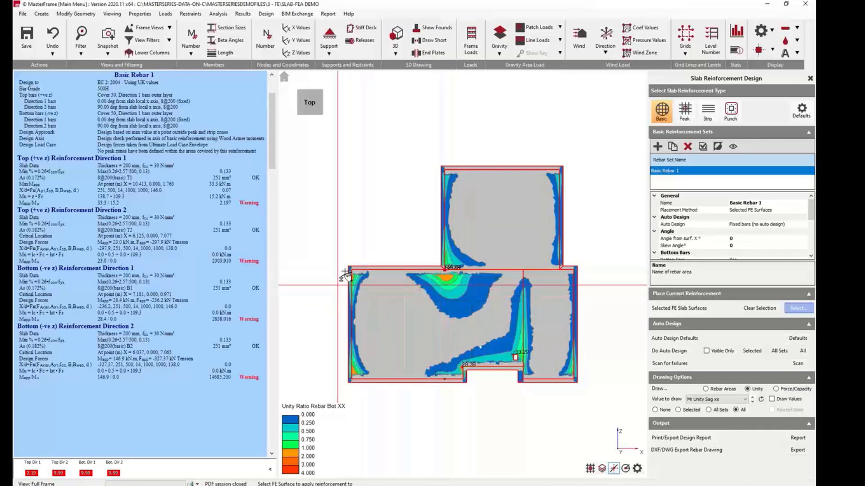
pyautogui.click(752, 401)
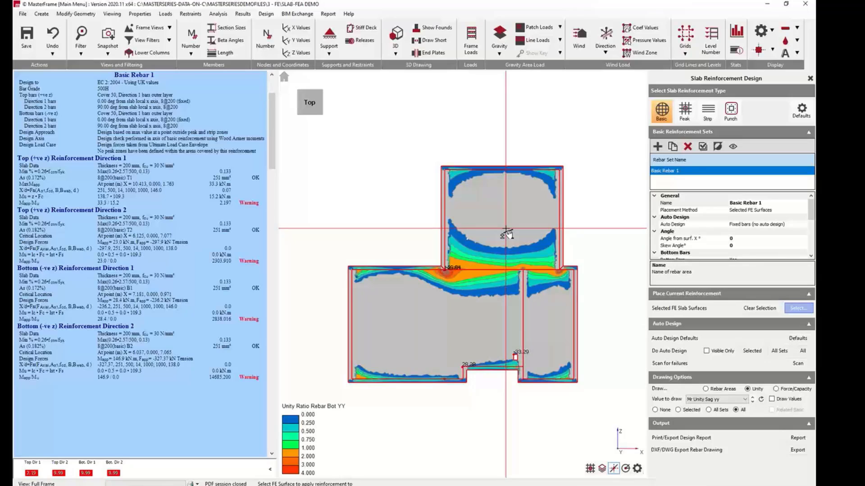
pyautogui.click(691, 399)
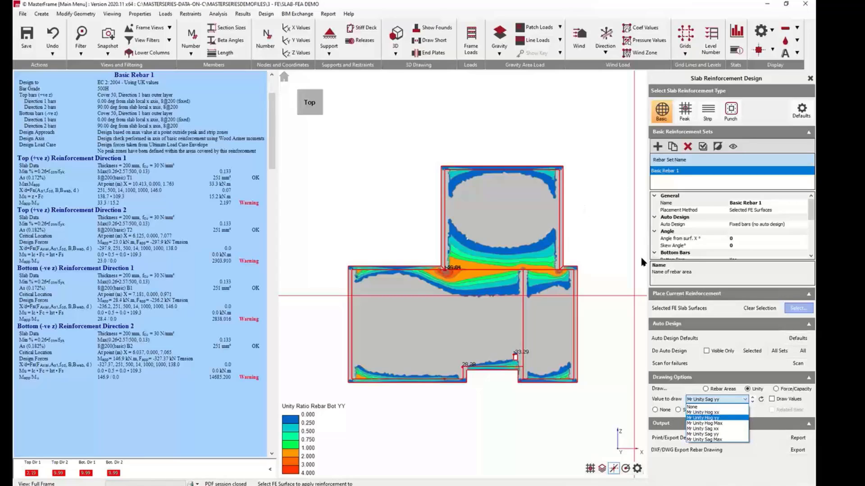
# - Set the bar diameter of Basic Rebar 1's bottom bars in direction 1 to 10 mm
pyautogui.click(663, 173)
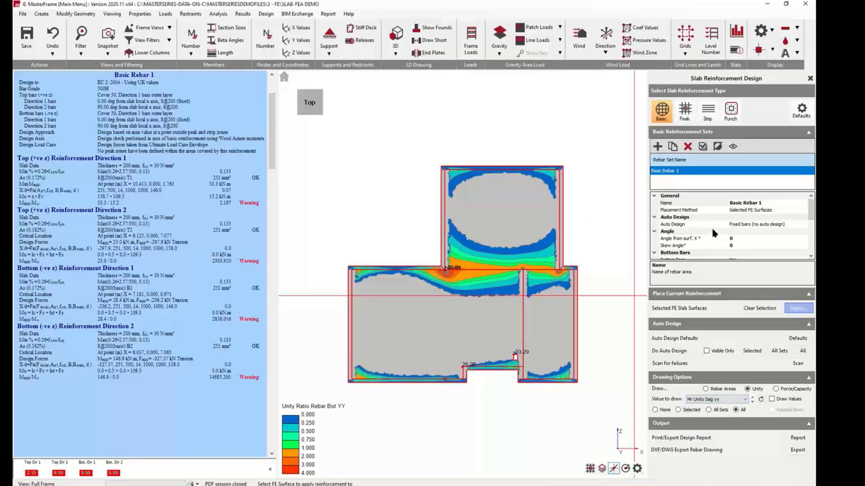
pyautogui.scroll(-2, 711, 225)
pyautogui.doubleClick(683, 231)
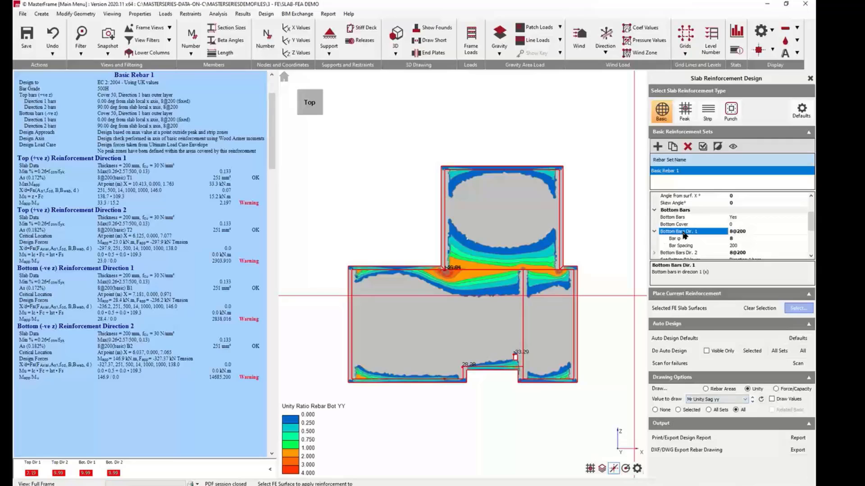
pyautogui.click(686, 239)
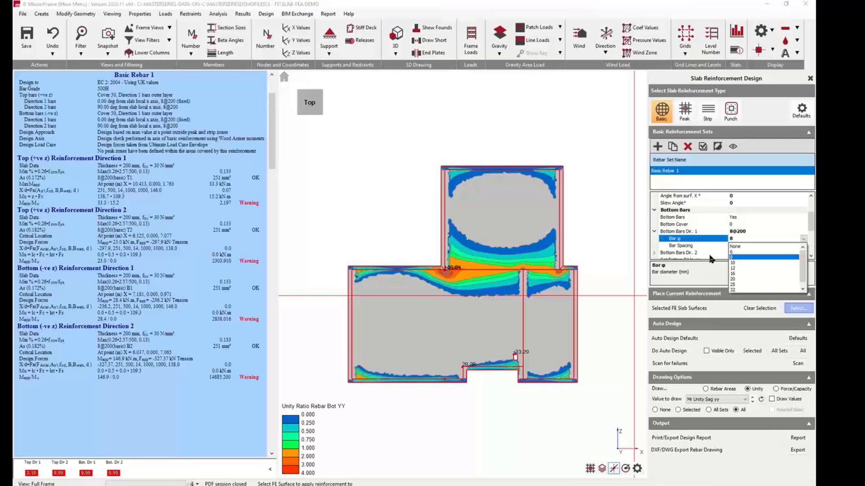
pyautogui.click(741, 263)
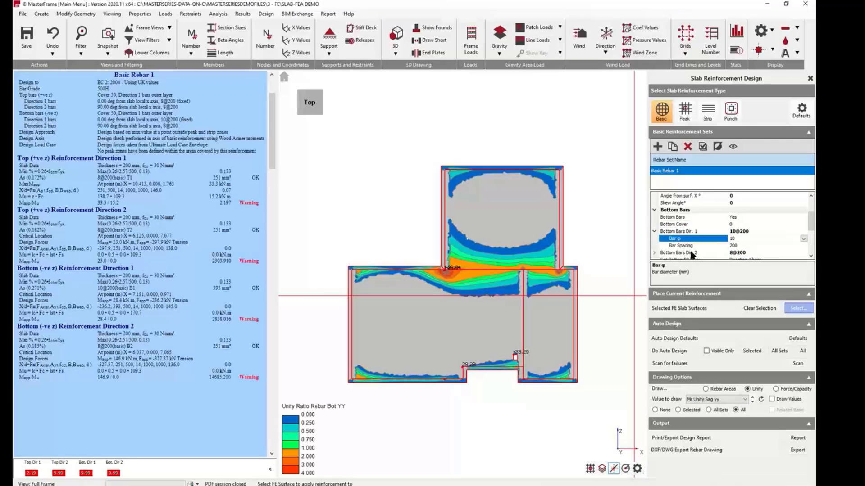
# - Set the bar diameter of Basic Rebar 1's direction 2 bottom bars and both directions of top bars to 10 mm
pyautogui.scroll(-3, 687, 238)
pyautogui.doubleClick(681, 225)
pyautogui.click(737, 232)
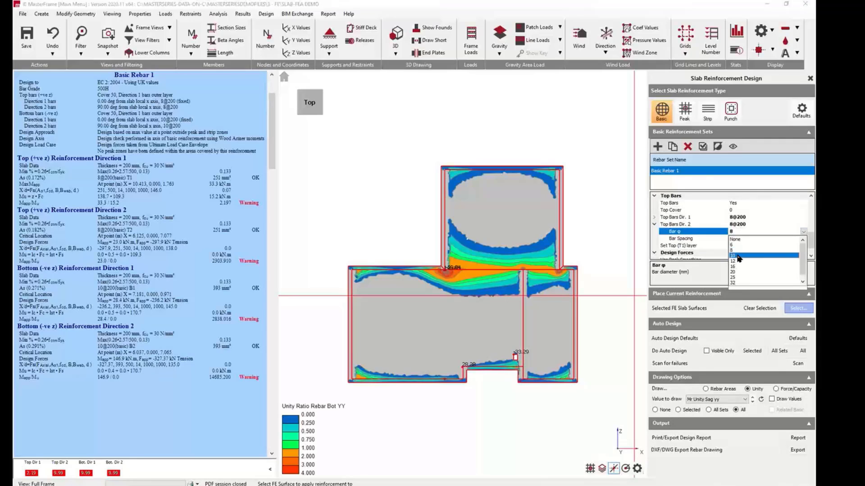
pyautogui.click(738, 256)
pyautogui.doubleClick(681, 218)
pyautogui.click(740, 224)
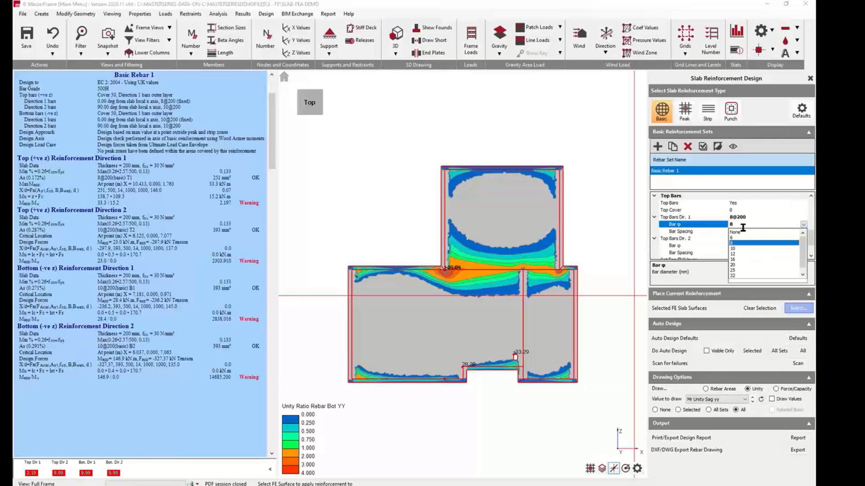
pyautogui.click(735, 249)
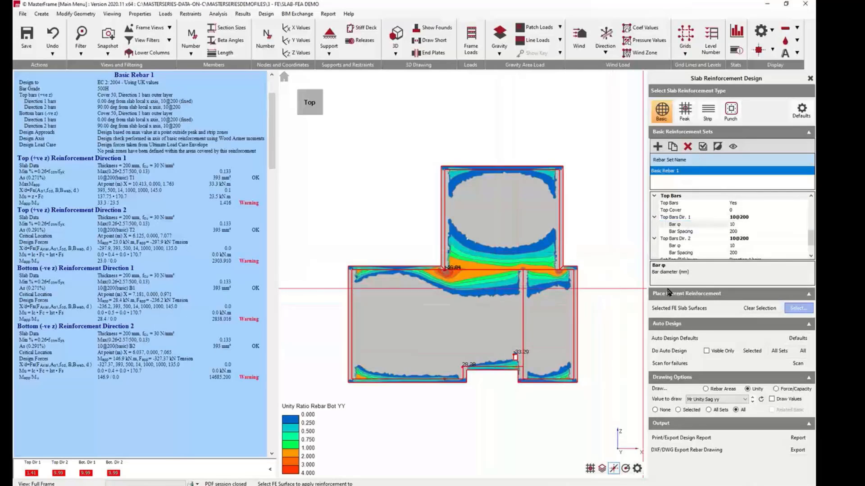
# - Examine the Mr Unity Sag yy contours along the slab's lower edge, around the small opening and at the outer corner
pyautogui.click(717, 400)
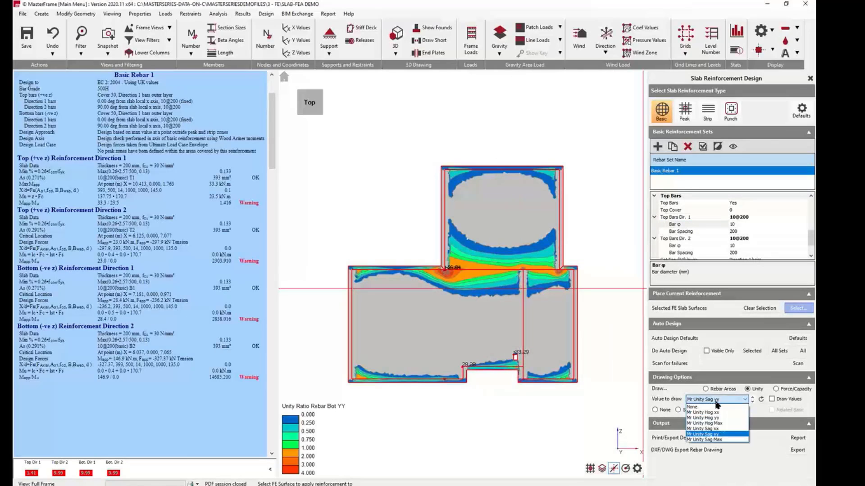
pyautogui.click(705, 435)
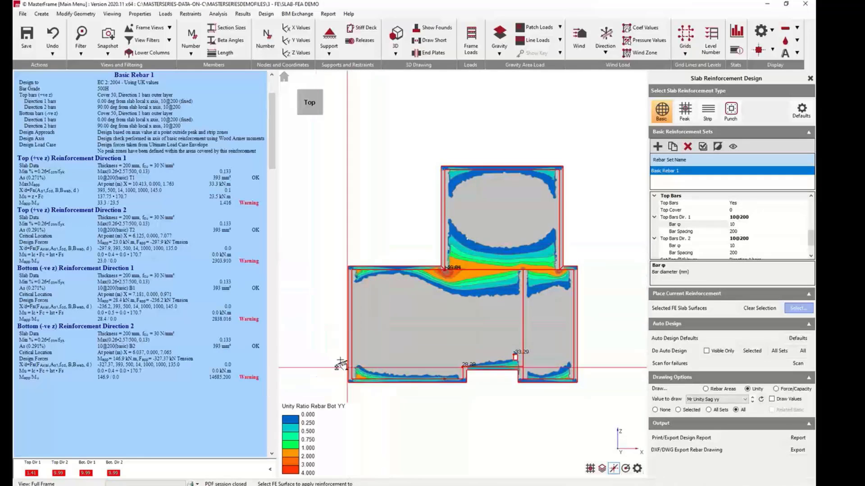
pyautogui.scroll(1, 383, 387)
pyautogui.scroll(5, 382, 391)
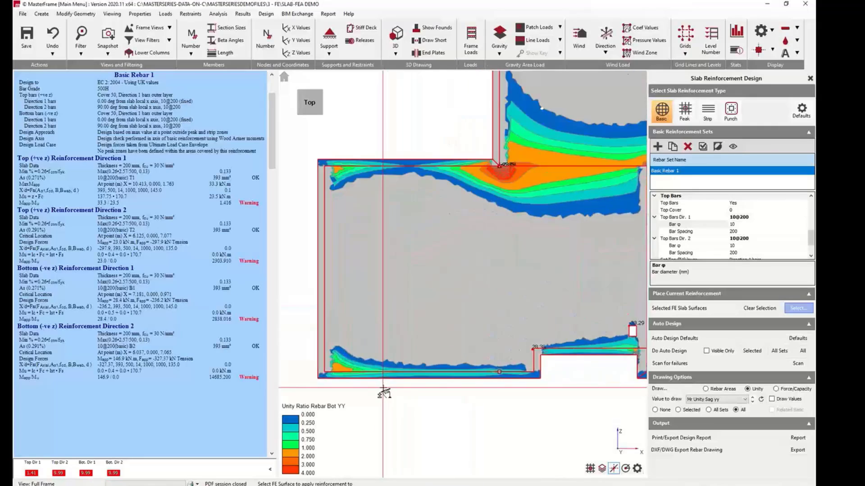
pyautogui.scroll(4, 558, 334)
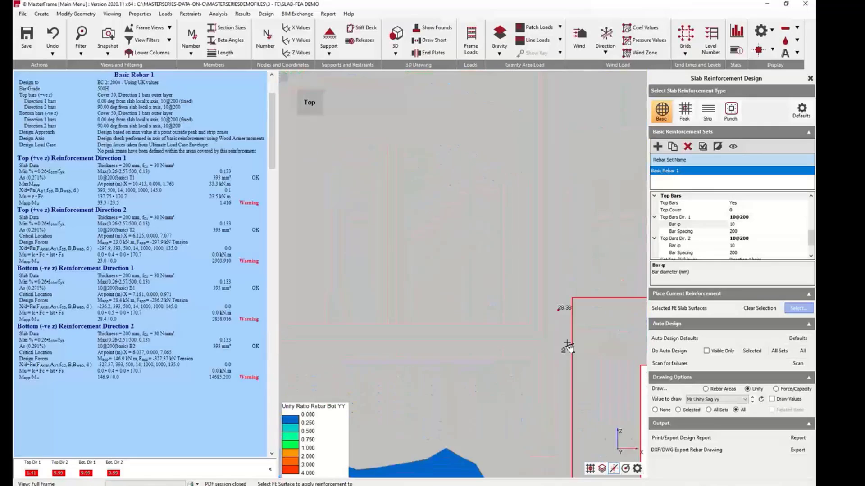
pyautogui.scroll(-4, 500, 327)
pyautogui.scroll(-5, 432, 360)
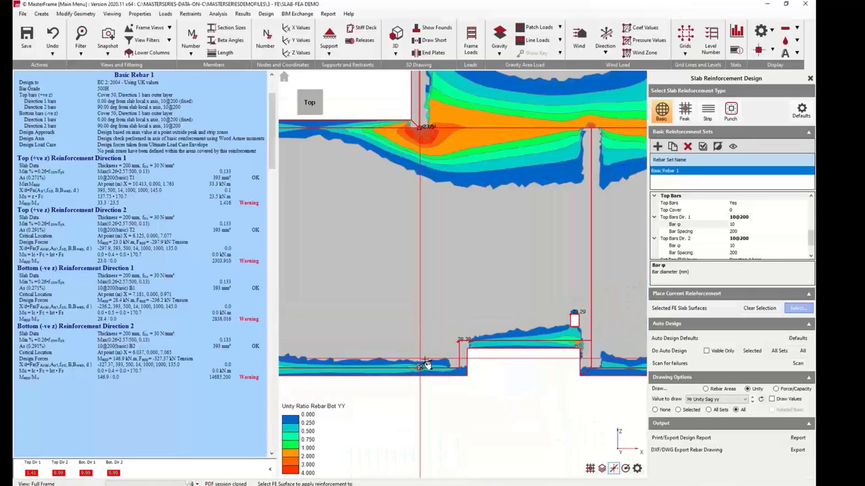
pyautogui.scroll(6, 572, 355)
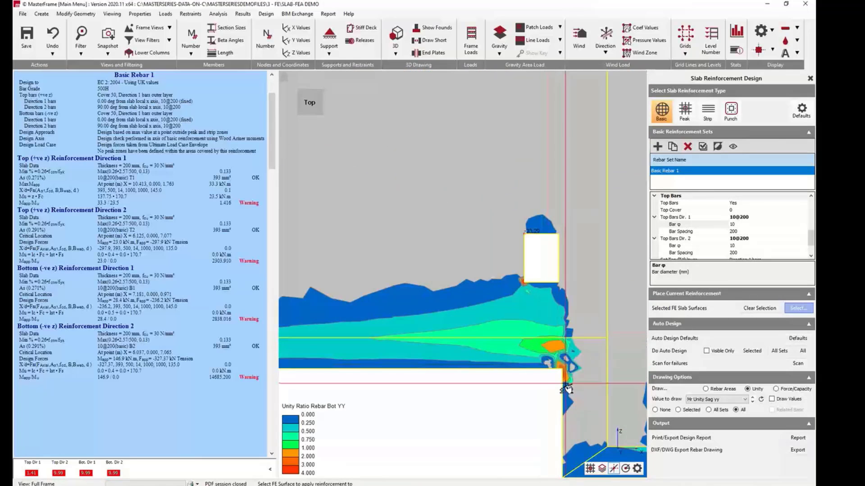
pyautogui.scroll(-5, 569, 406)
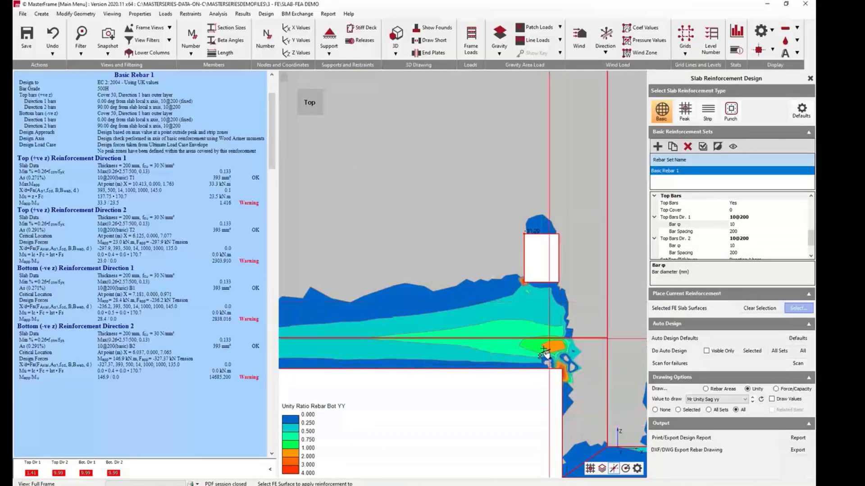
pyautogui.scroll(-3, 406, 383)
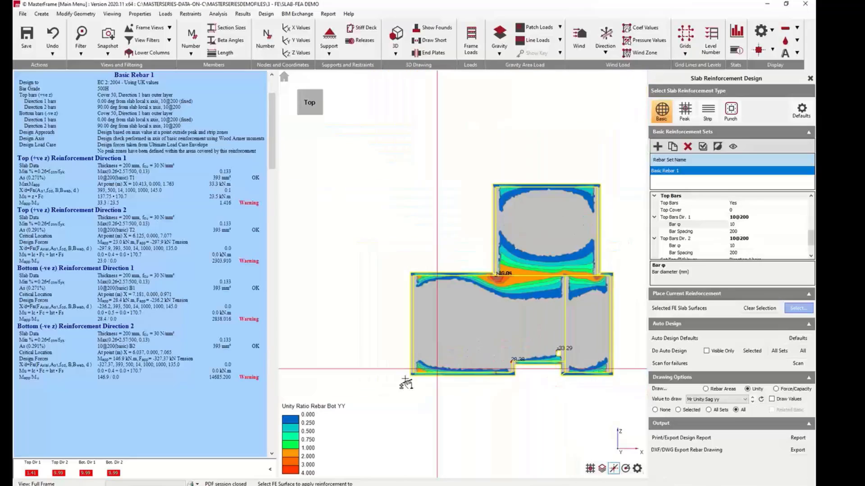
pyautogui.scroll(8, 414, 386)
pyautogui.scroll(-5, 388, 366)
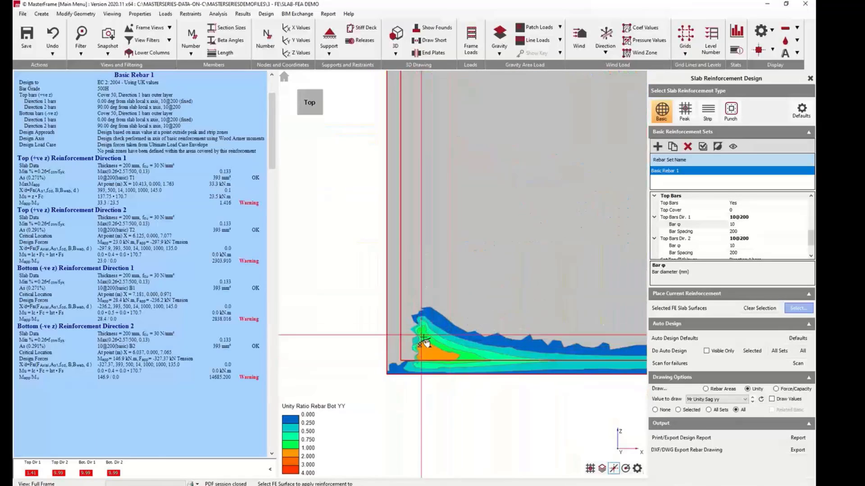
pyautogui.scroll(-6, 463, 329)
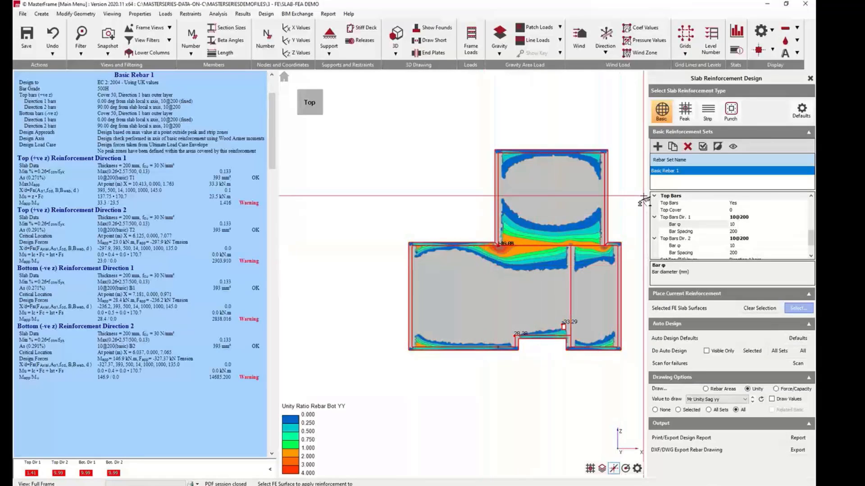
# - Add a strip reinforcement set and draw its strip line about 7.2 m long across the junction between the upper and lower slab areas
pyautogui.click(707, 112)
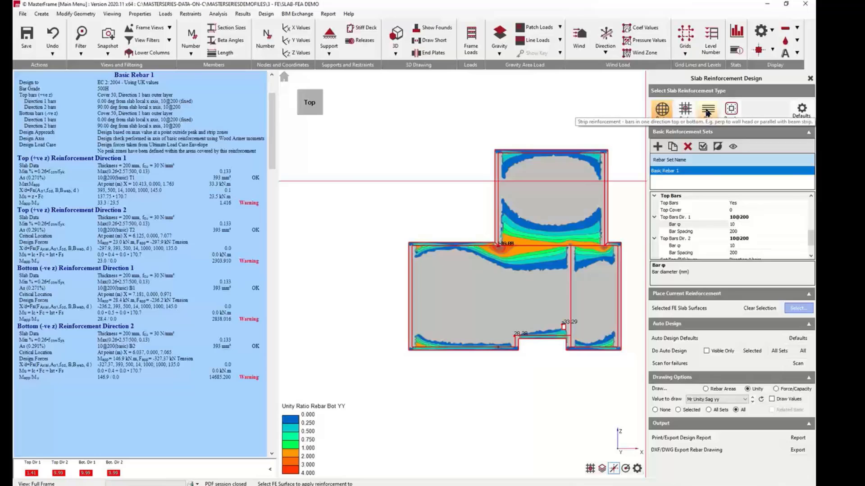
pyautogui.click(657, 146)
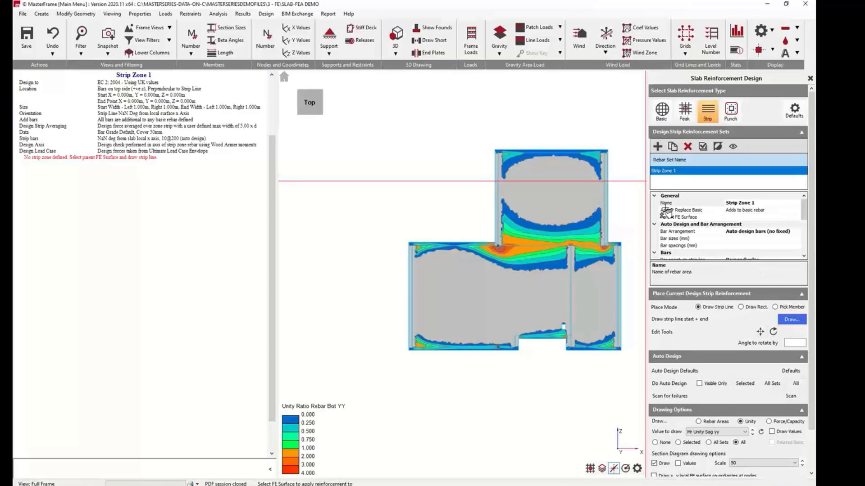
pyautogui.click(786, 320)
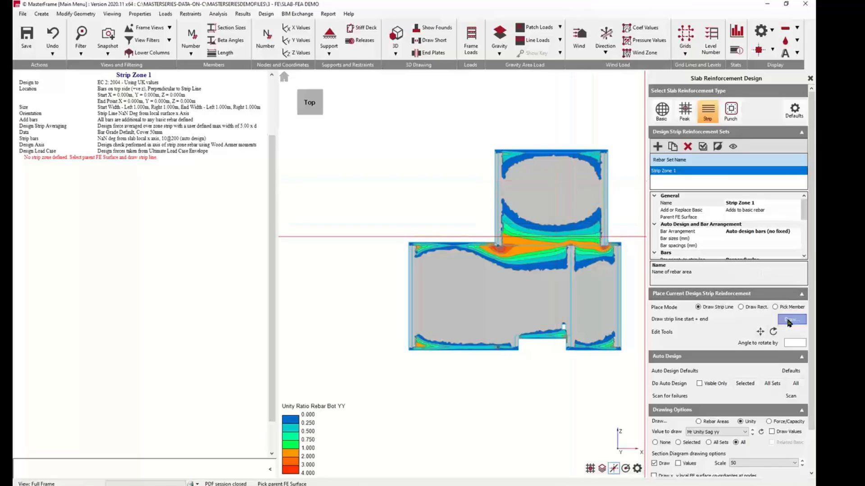
pyautogui.click(447, 248)
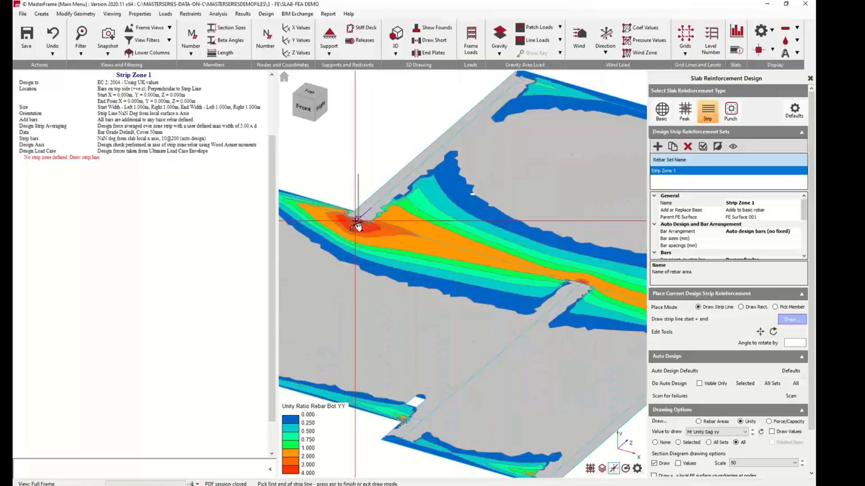
pyautogui.click(357, 234)
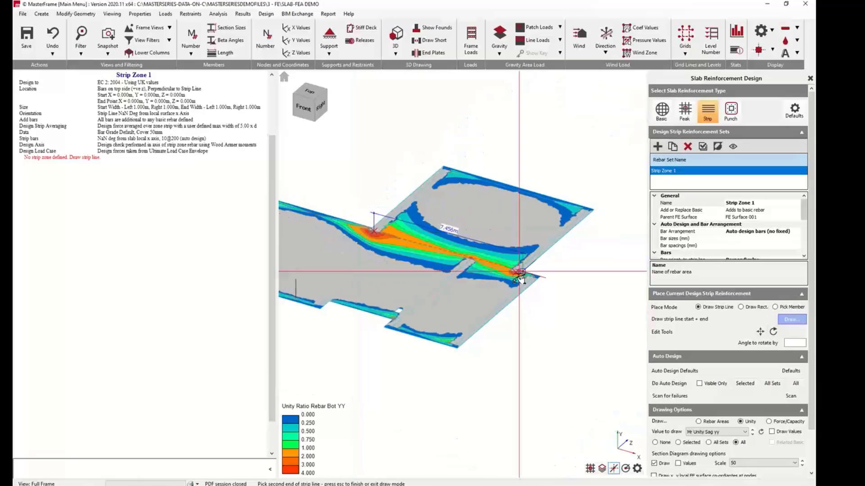
pyautogui.scroll(5, 513, 275)
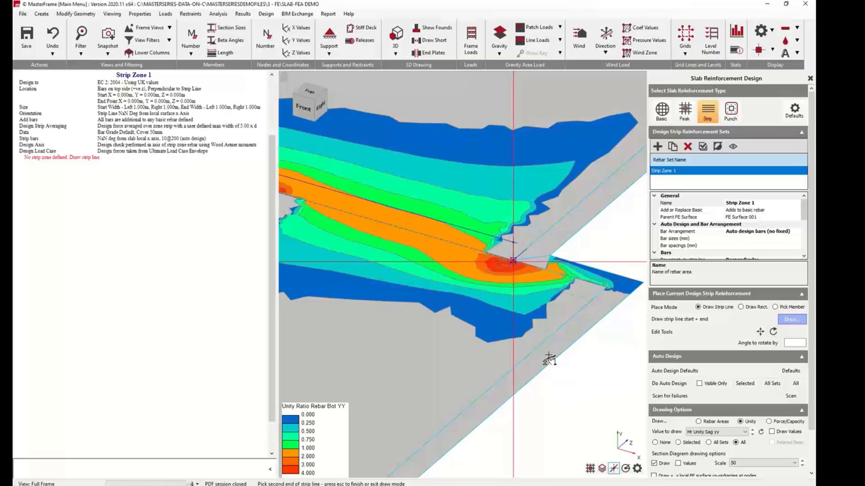
pyautogui.click(334, 176)
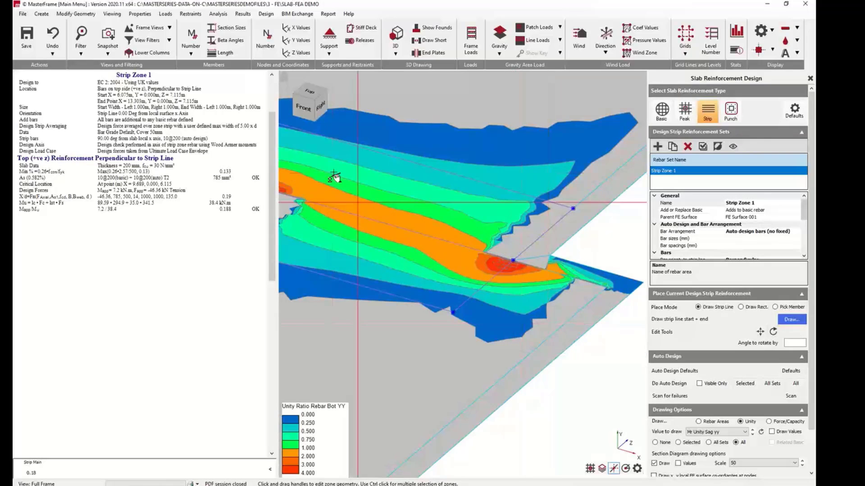
# - Extend the strip zone over the peaks at both ends, to a start X of 4.575 m and an end X of 13.903 m
pyautogui.click(310, 94)
pyautogui.scroll(-4, 378, 254)
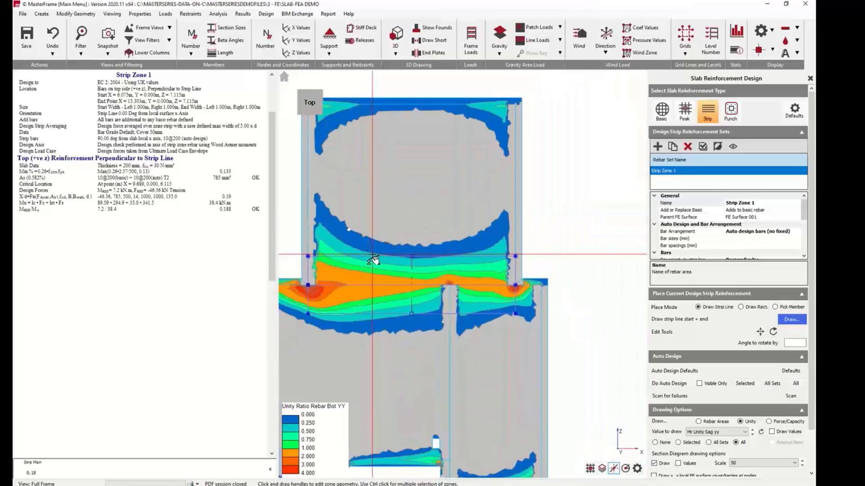
pyautogui.scroll(2, 367, 309)
pyautogui.scroll(1, 365, 311)
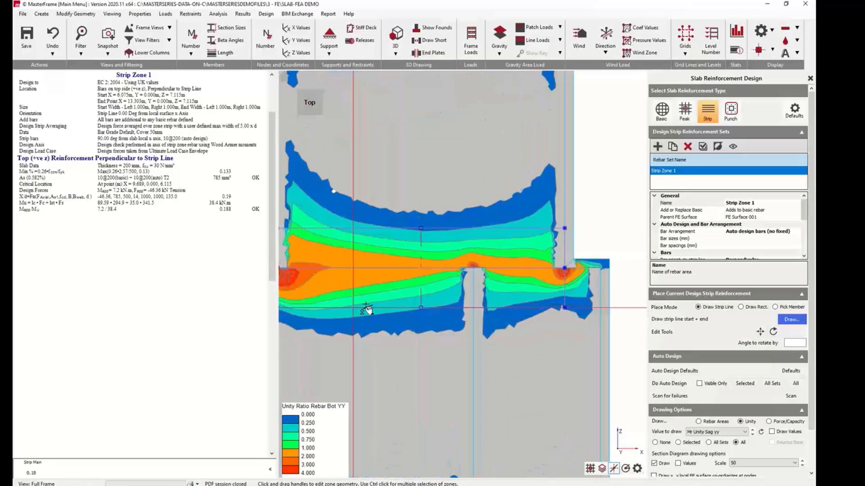
pyautogui.moveTo(566, 272); pyautogui.dragTo(588, 270)
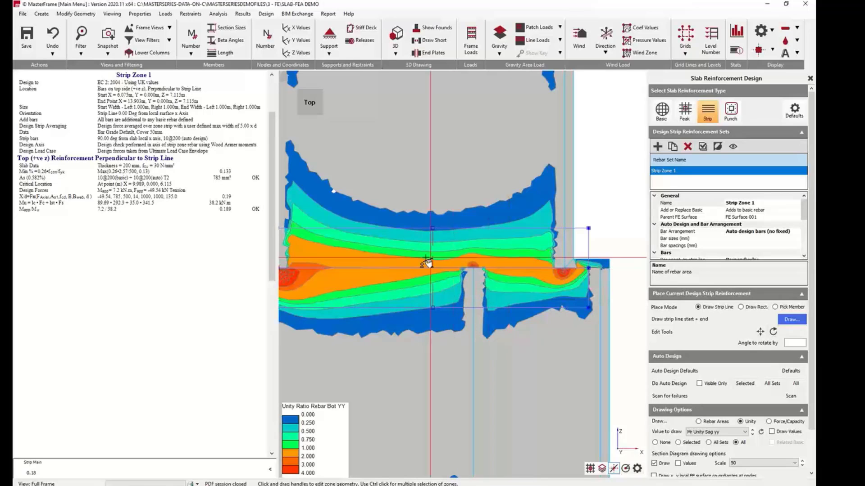
pyautogui.moveTo(418, 262); pyautogui.dragTo(629, 255, button='middle')
pyautogui.moveTo(485, 268); pyautogui.dragTo(429, 263)
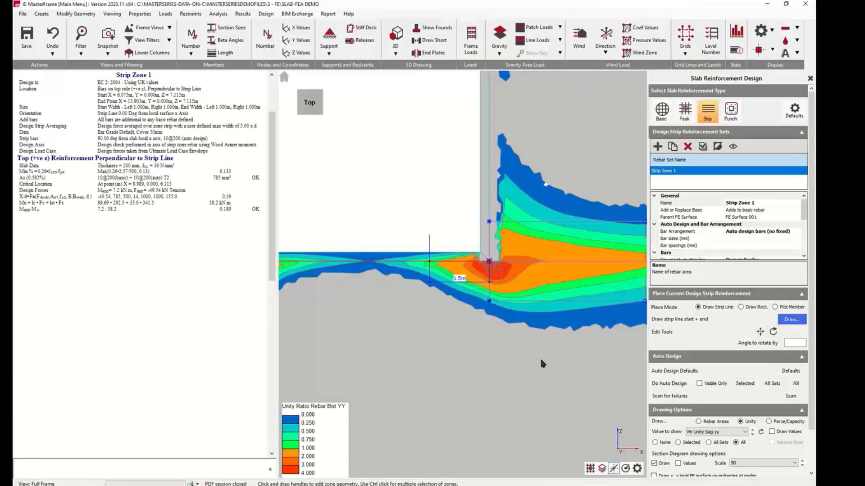
pyautogui.scroll(-5, 435, 323)
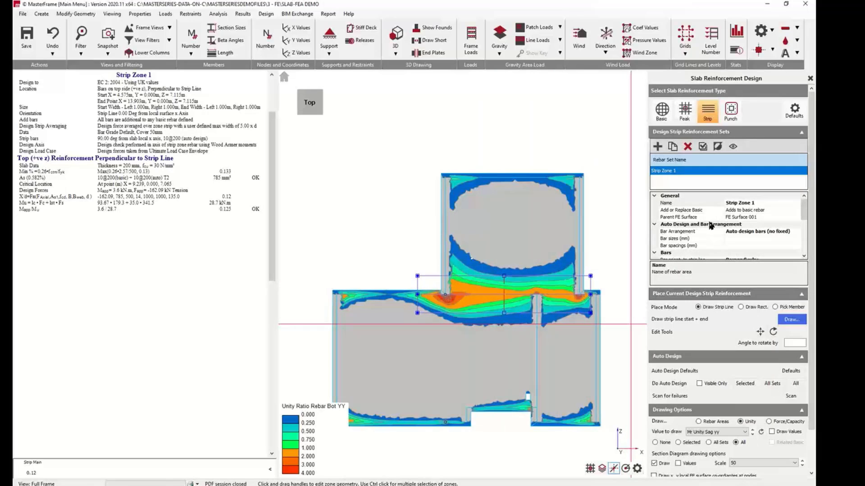
# - Place the strip zone's bars at the bottom of the slab and set their diameter to 16 mm
pyautogui.scroll(-2, 702, 234)
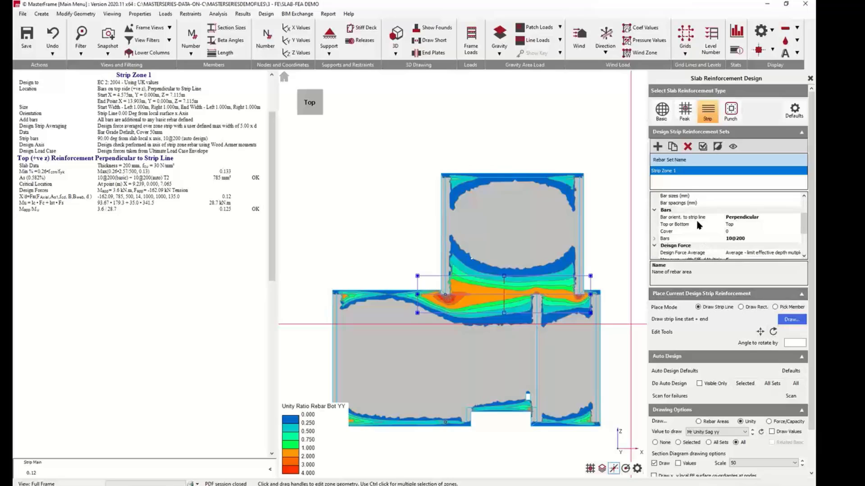
pyautogui.click(696, 224)
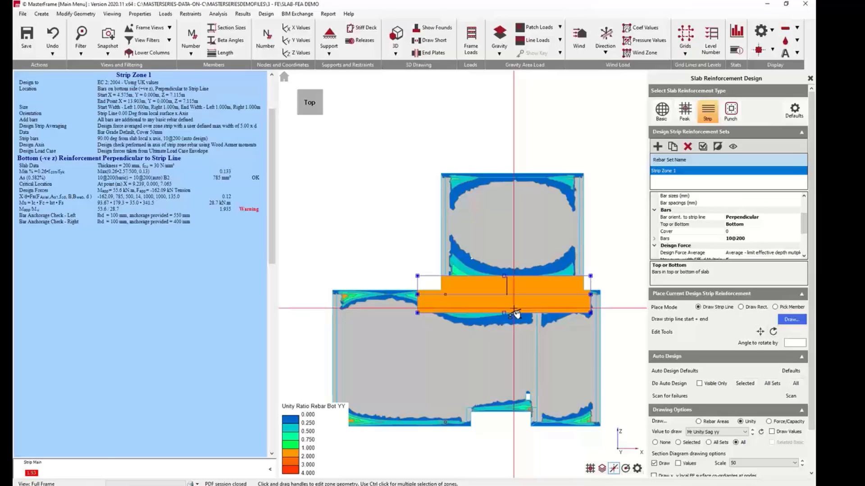
pyautogui.click(674, 238)
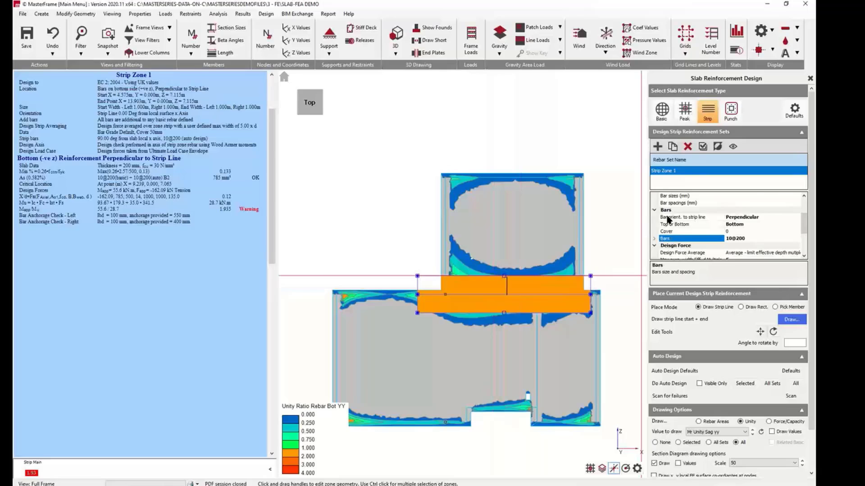
pyautogui.scroll(-3, 668, 218)
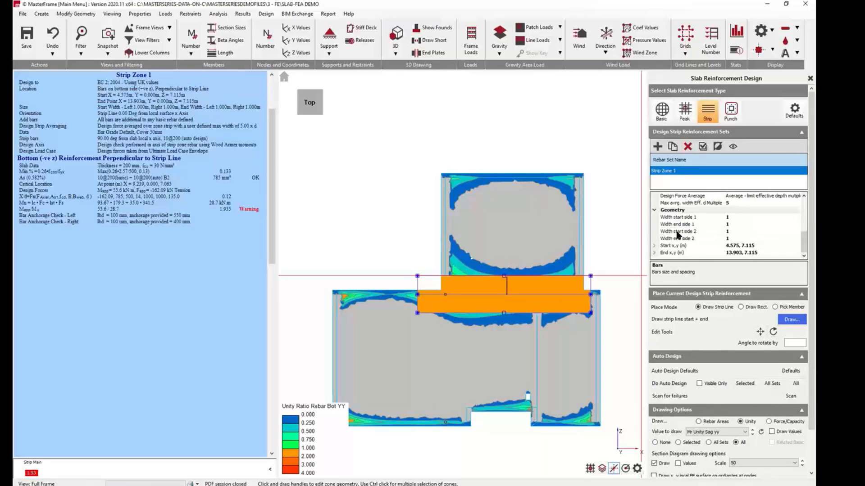
pyautogui.scroll(3, 677, 234)
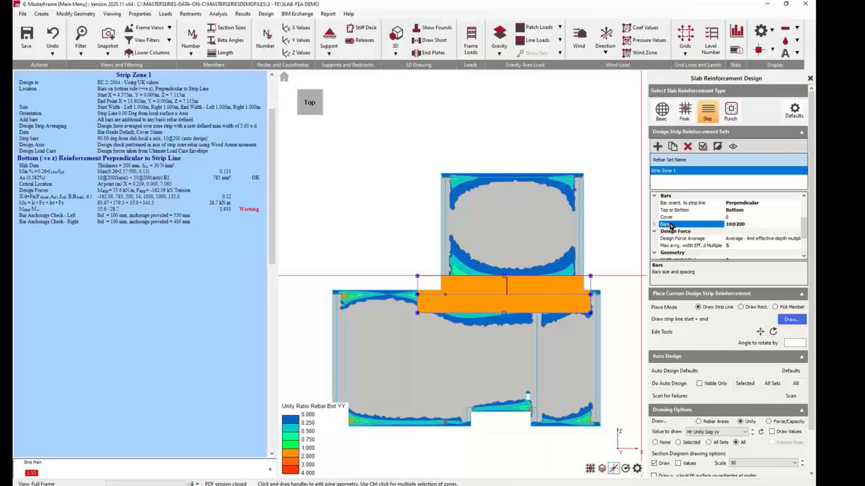
pyautogui.doubleClick(670, 226)
pyautogui.click(704, 240)
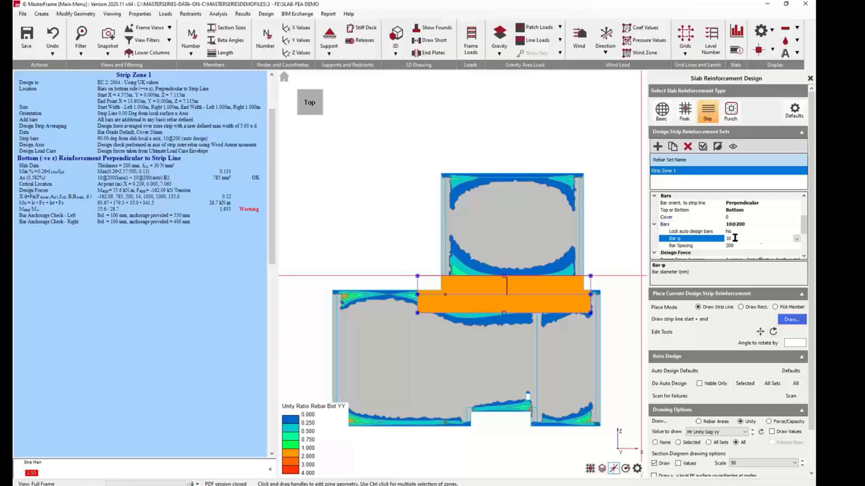
pyautogui.click(796, 239)
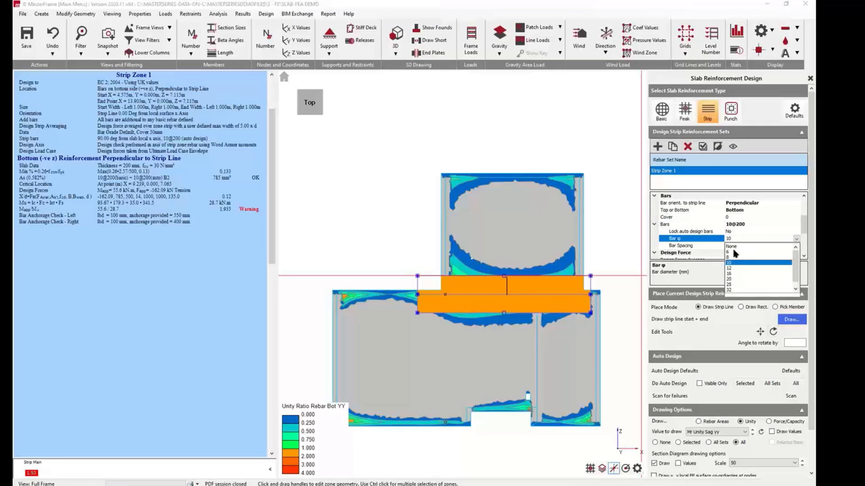
pyautogui.click(730, 274)
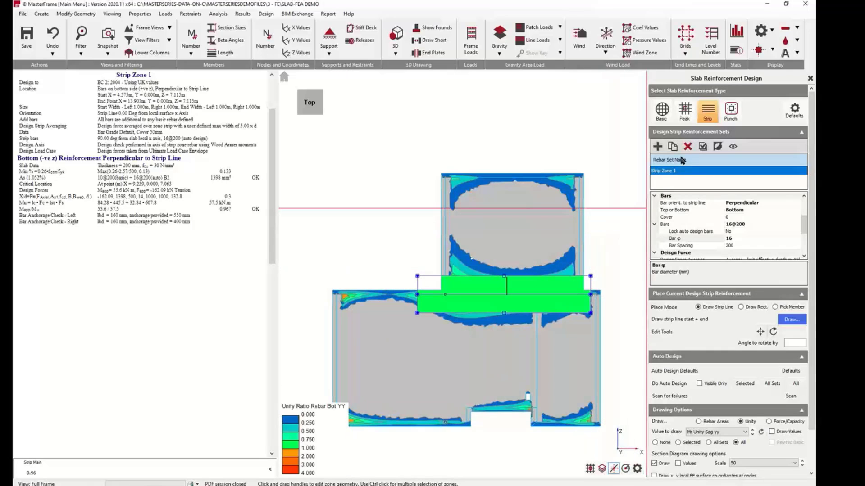
# - Return to the basic reinforcement and examine its Mr Unity Hog Max contours, followed by the Mr Unity Hog yy contours
pyautogui.click(664, 110)
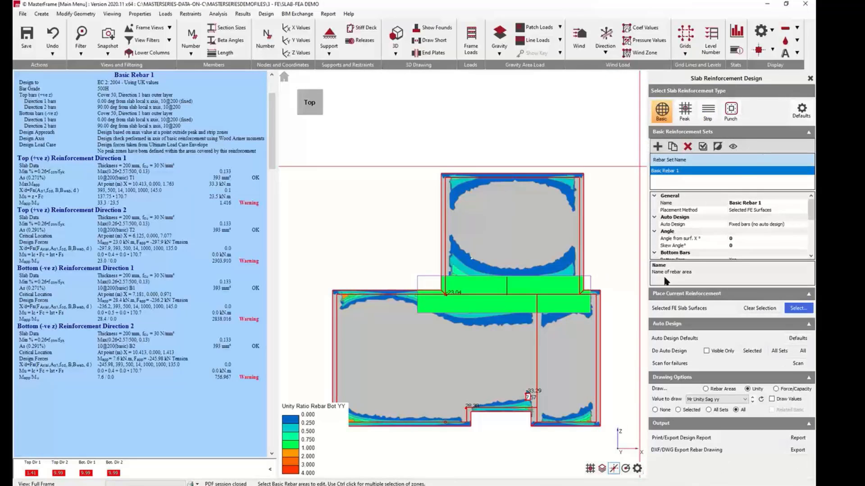
pyautogui.click(710, 399)
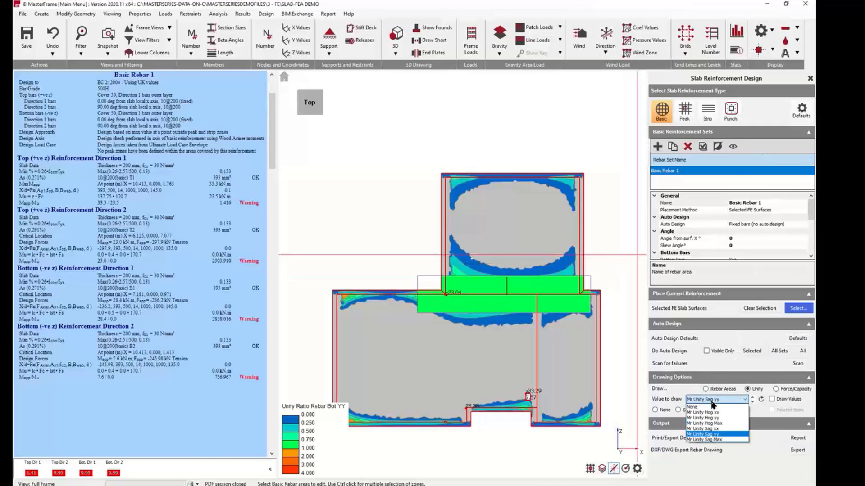
pyautogui.click(708, 423)
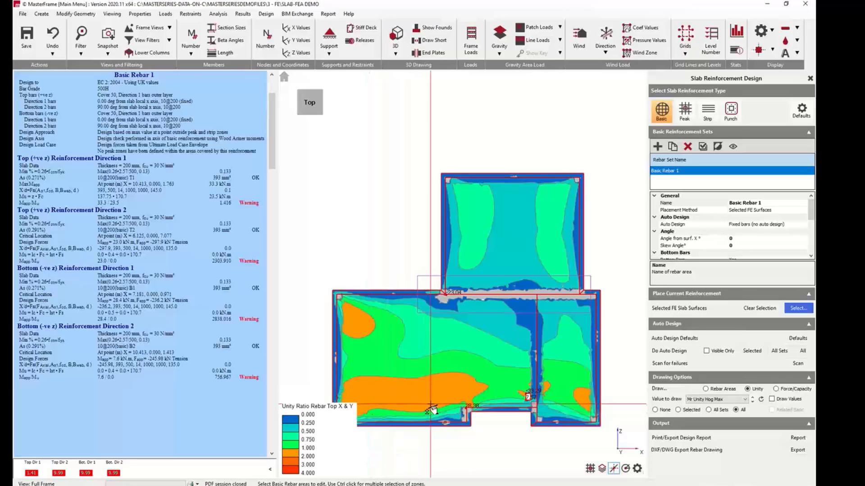
pyautogui.click(716, 399)
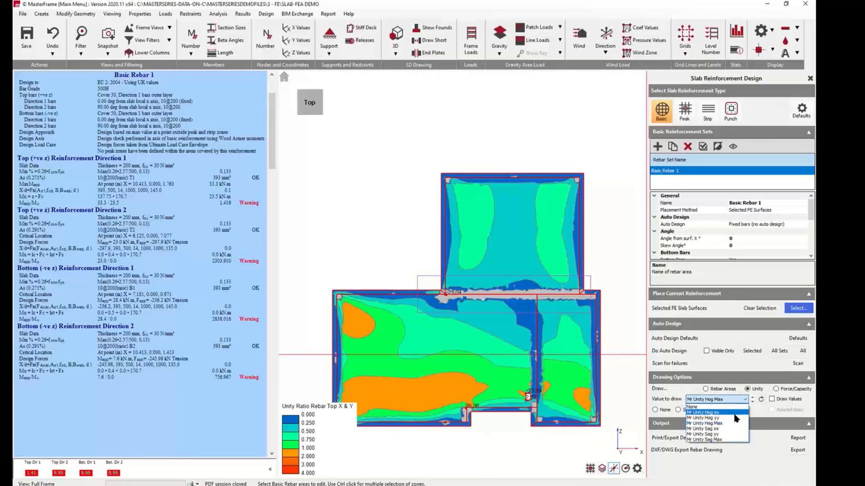
pyautogui.click(716, 412)
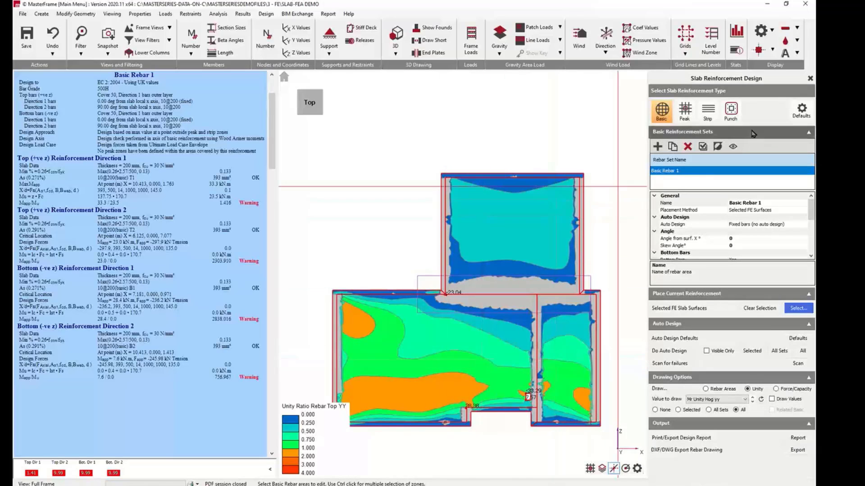
# - Add a second strip reinforcement set on the slab and draw its strip line about 14.2 m long across the full width of the lower area
pyautogui.click(708, 111)
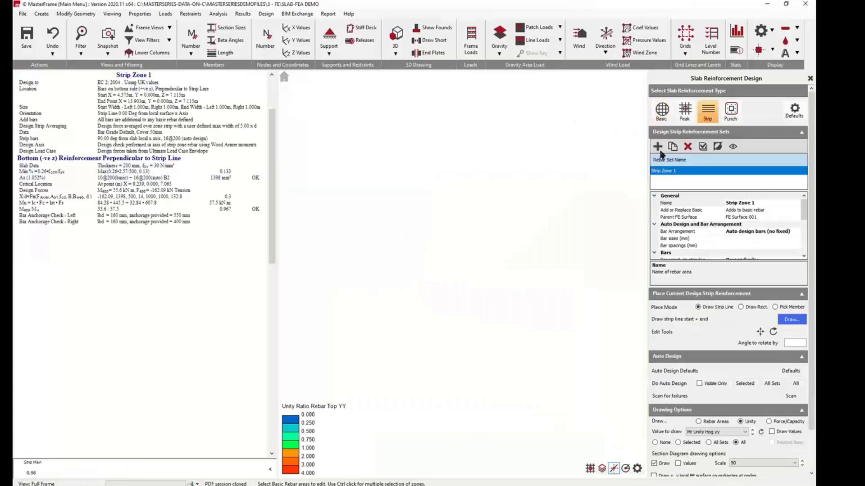
pyautogui.scroll(3, 502, 450)
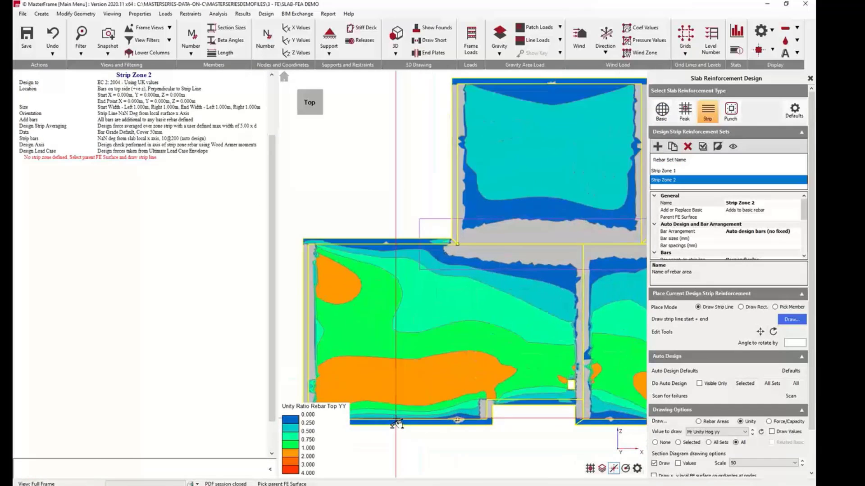
pyautogui.scroll(-2, 469, 396)
pyautogui.scroll(3, 325, 390)
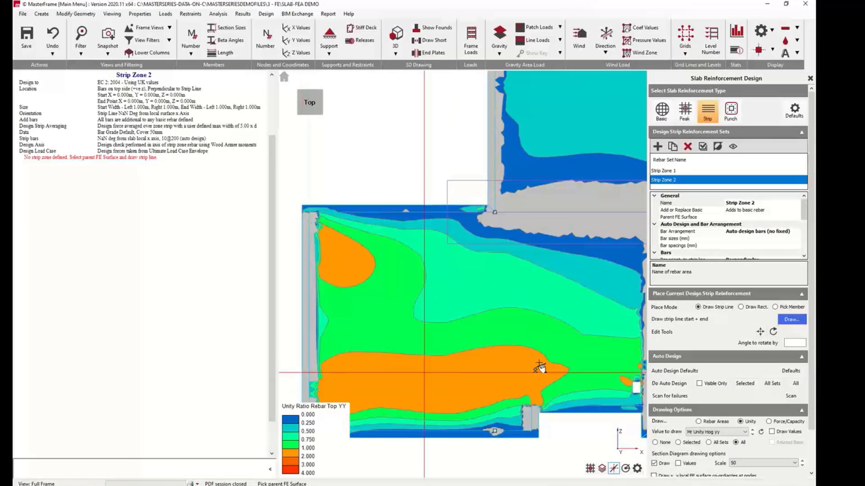
pyautogui.scroll(-1, 728, 315)
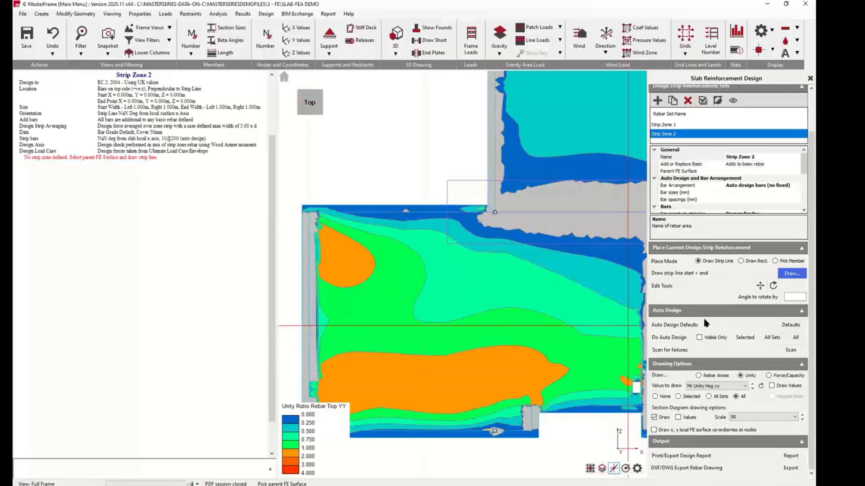
pyautogui.click(791, 273)
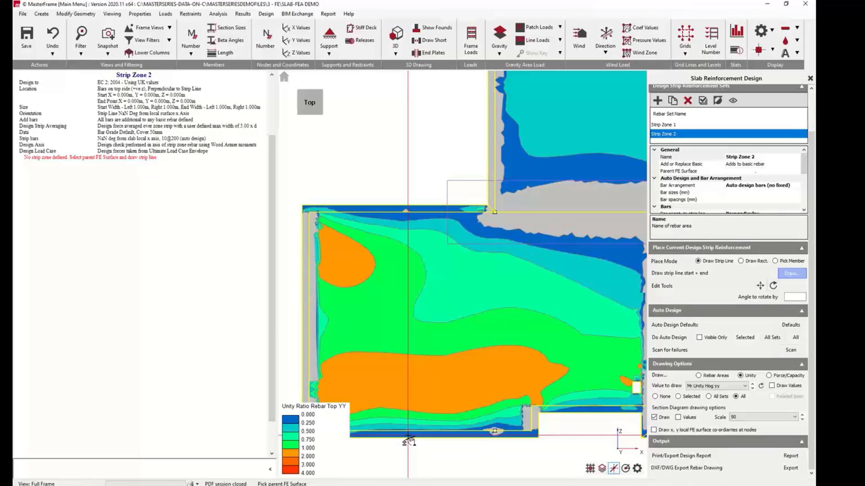
pyautogui.click(408, 439)
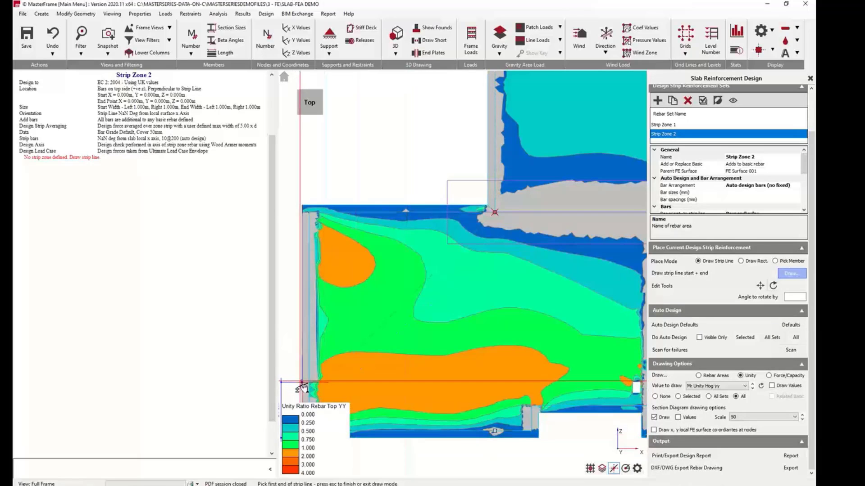
pyautogui.scroll(-2, 344, 346)
pyautogui.click(318, 354)
pyautogui.scroll(-5, 323, 352)
pyautogui.scroll(7, 521, 356)
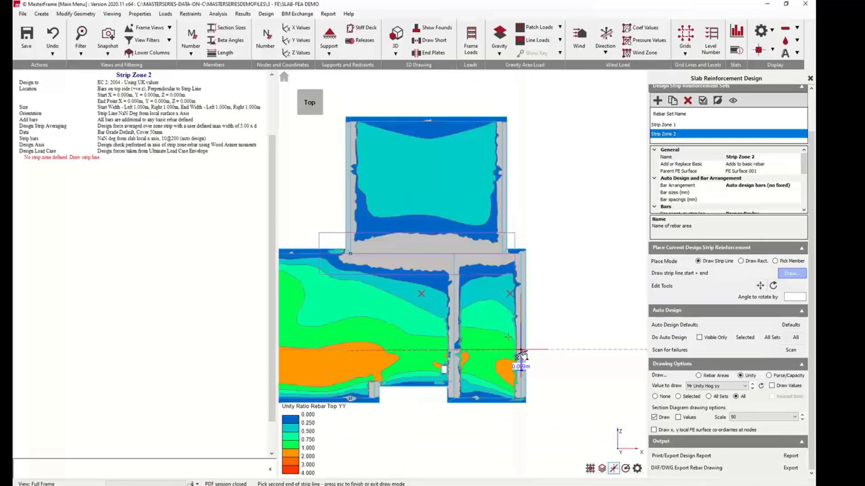
pyautogui.scroll(1, 508, 347)
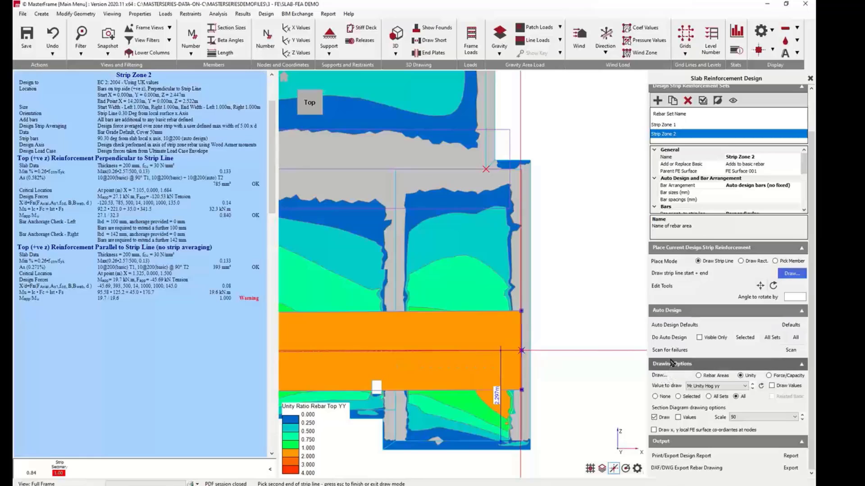
# - Widen the new strip zone on its lower side to about 2.485 m, reaching the slab's lower edge
pyautogui.moveTo(380, 437); pyautogui.dragTo(680, 402, button='middle')
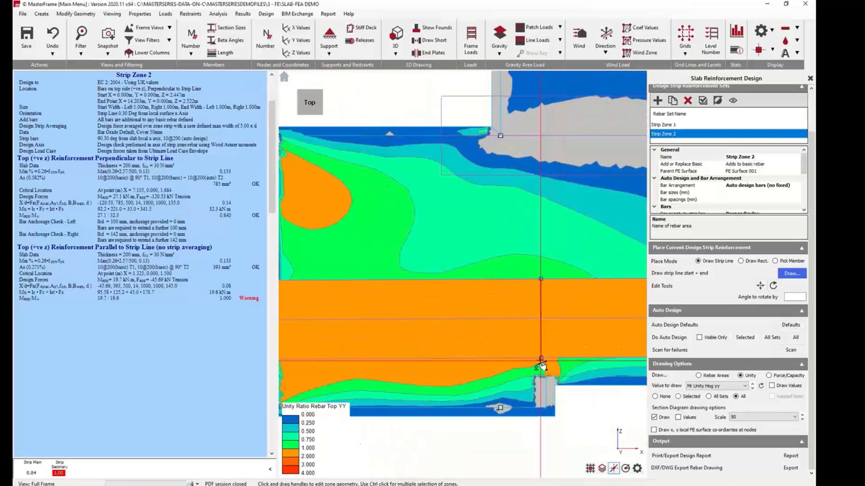
pyautogui.moveTo(541, 362); pyautogui.dragTo(539, 419)
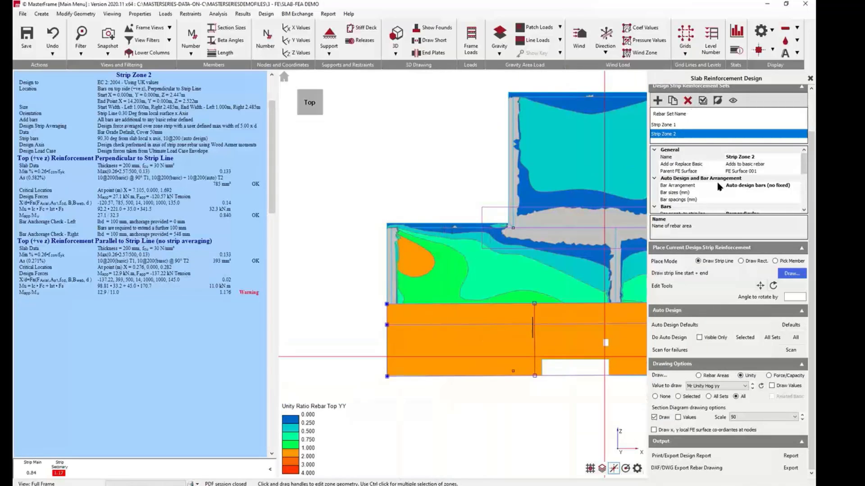
pyautogui.scroll(-5, 721, 174)
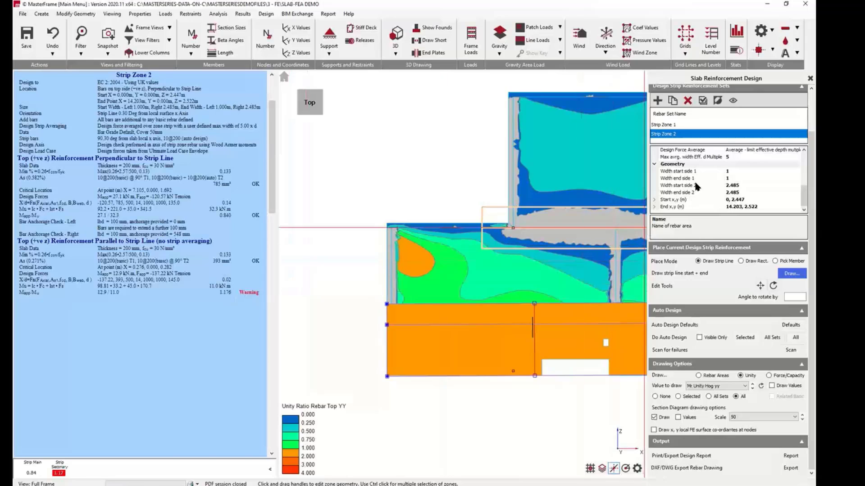
# - Set the diameter of the second strip zone's top bars to 12 mm
pyautogui.scroll(-6, 699, 188)
pyautogui.click(734, 192)
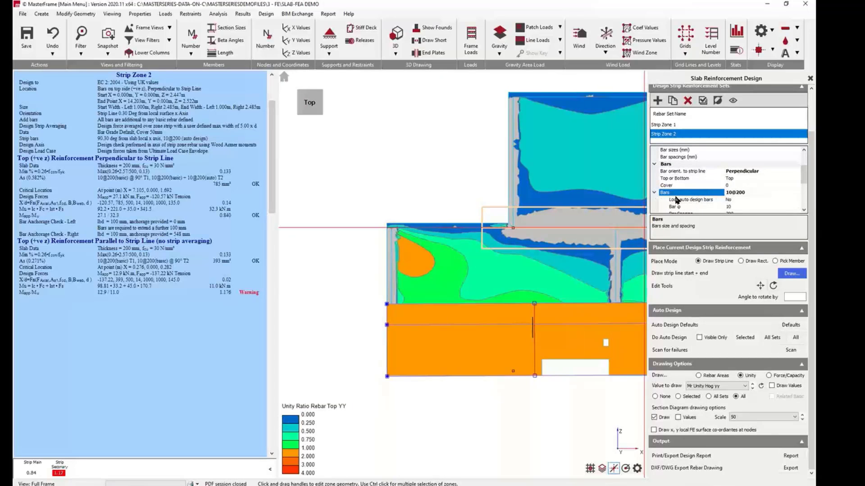
pyautogui.click(703, 207)
pyautogui.click(797, 206)
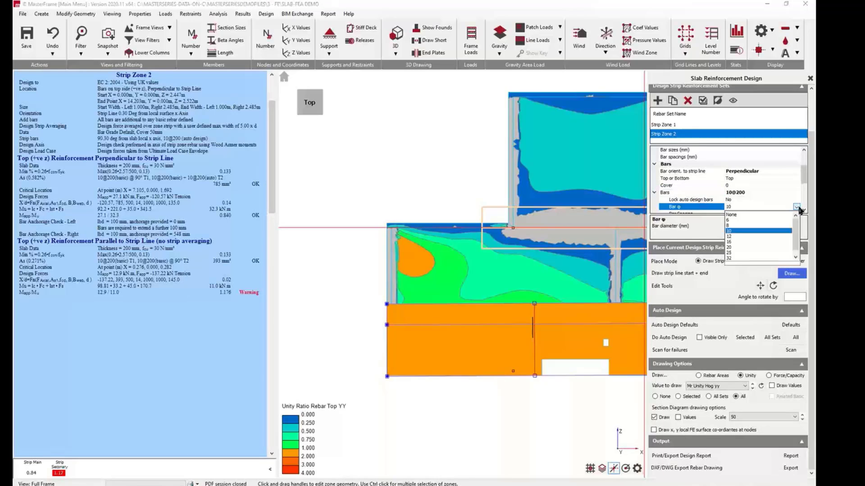
pyautogui.click(730, 237)
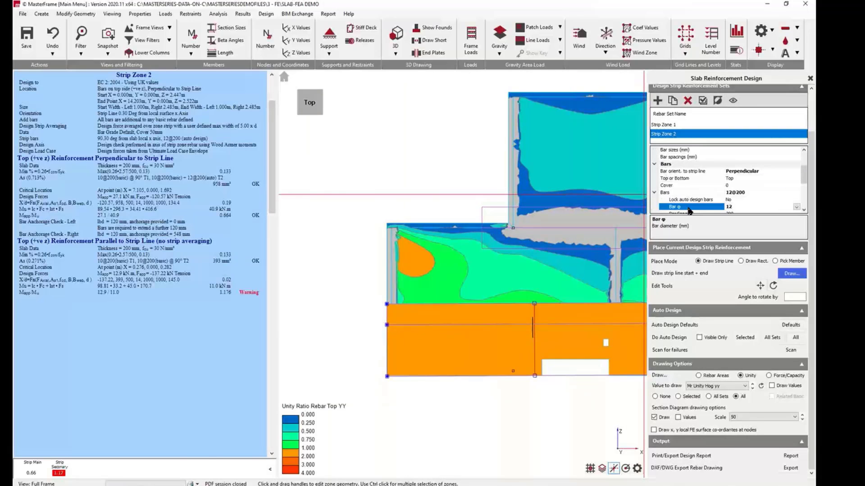
# - Review the second strip zone's bar settings and its extent and unity contours over the whole slab
pyautogui.scroll(-4, 715, 194)
pyautogui.scroll(6, 716, 193)
pyautogui.scroll(-4, 716, 193)
pyautogui.scroll(2, 716, 193)
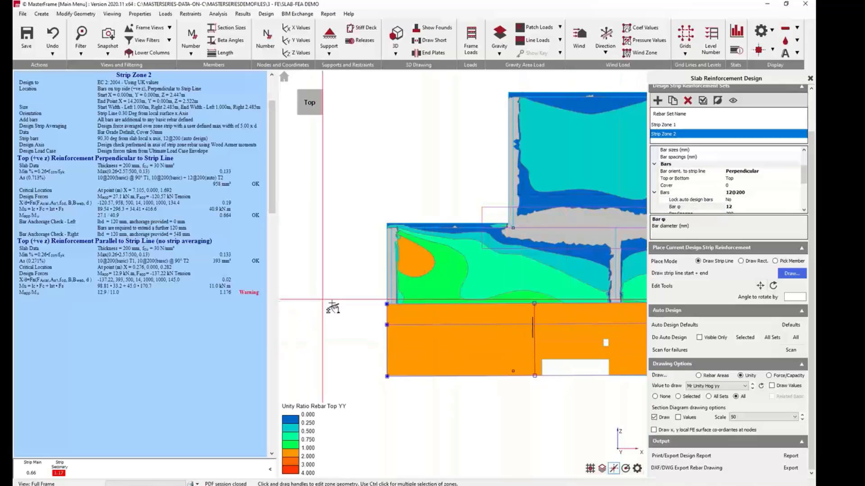
pyautogui.scroll(-2, 334, 311)
pyautogui.scroll(-1, 335, 310)
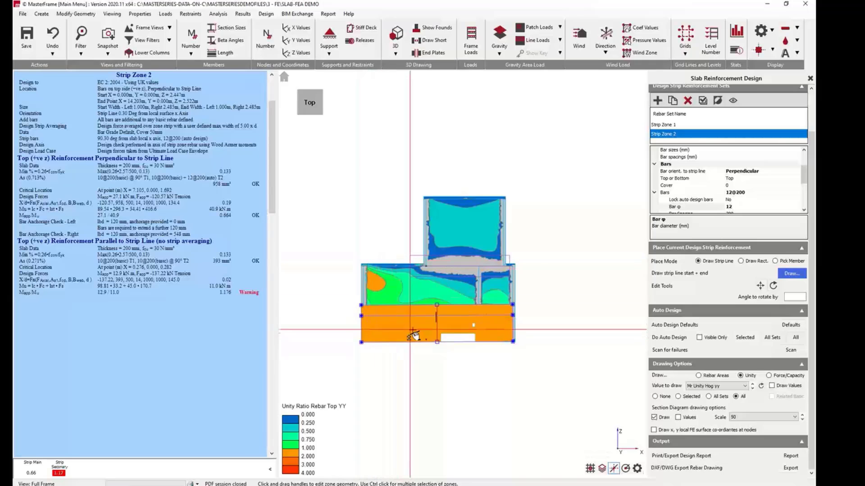
pyautogui.scroll(3, 599, 213)
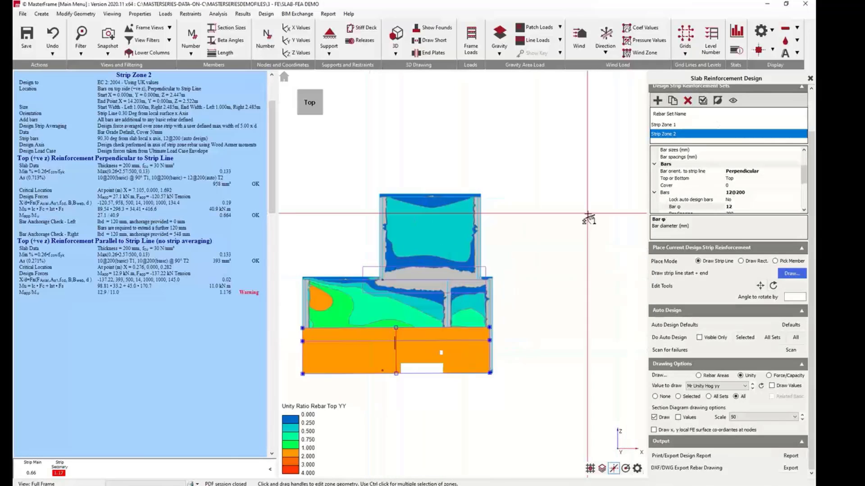
# - Delete both strip reinforcement sets, Strip Zone 2 and Strip Zone 1
pyautogui.scroll(-2, 630, 215)
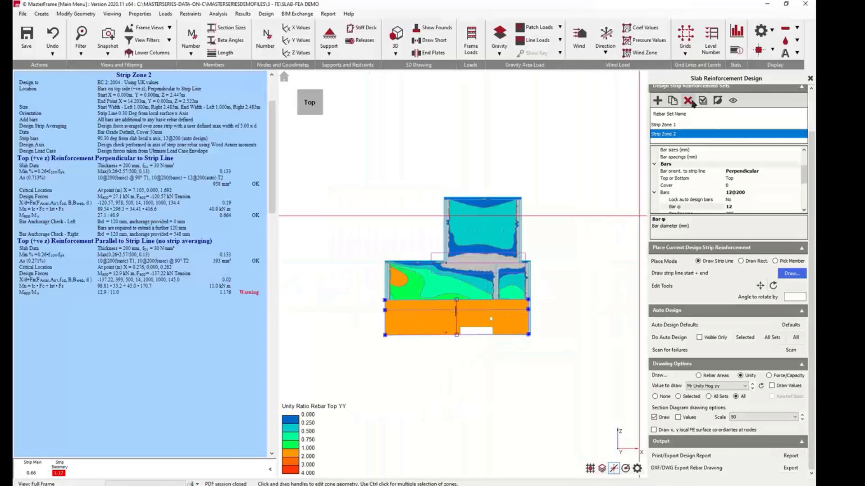
pyautogui.click(688, 101)
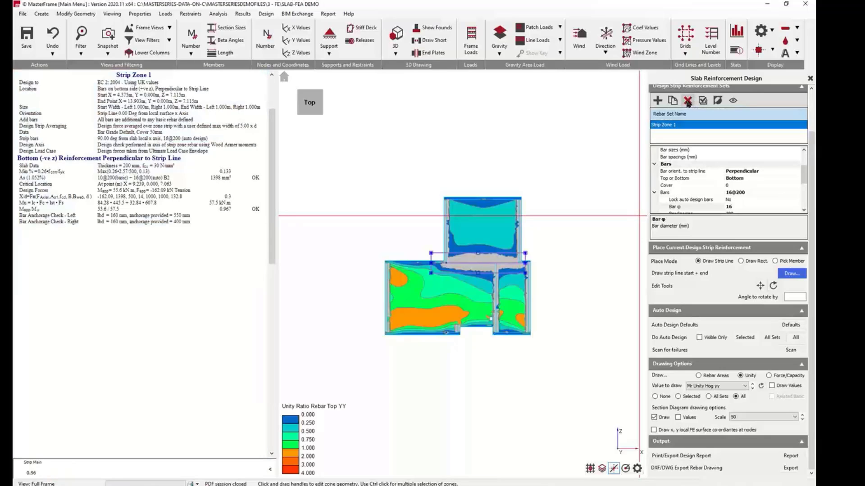
pyautogui.click(688, 102)
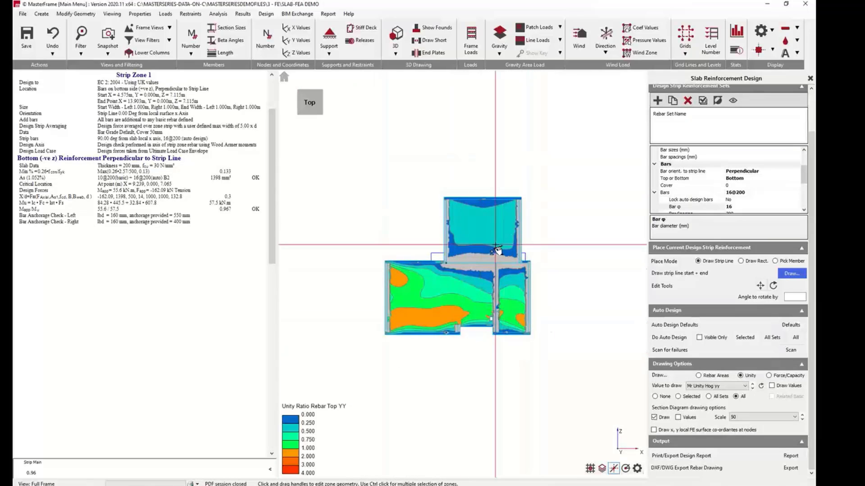
# - Add a peak reinforcement set and place it at the node where the internal wall line meets the junction between the upper and lower slab areas
pyautogui.scroll(2, 688, 180)
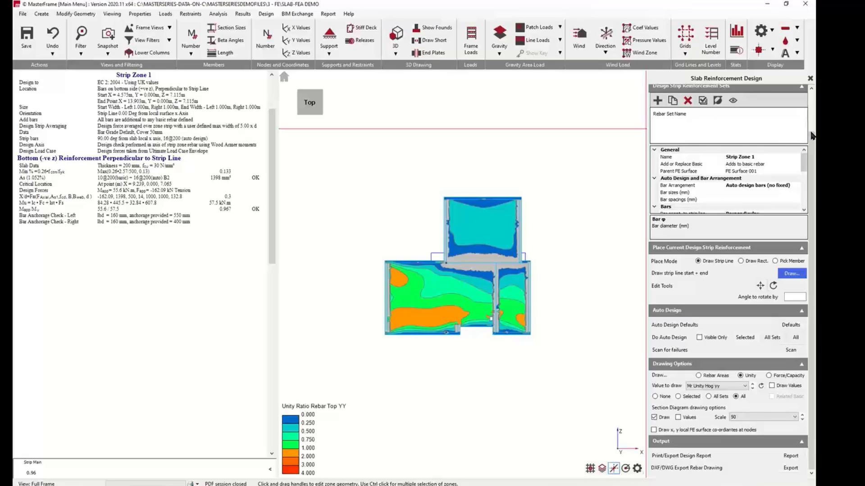
pyautogui.scroll(2, 812, 135)
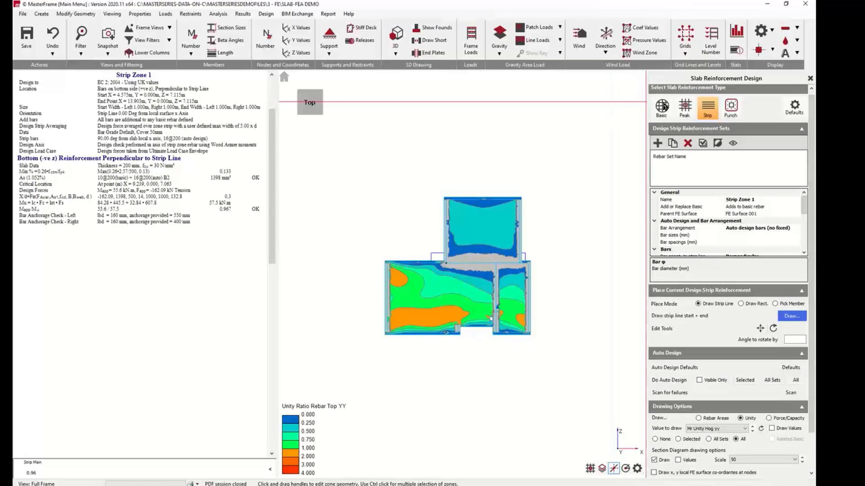
pyautogui.click(662, 107)
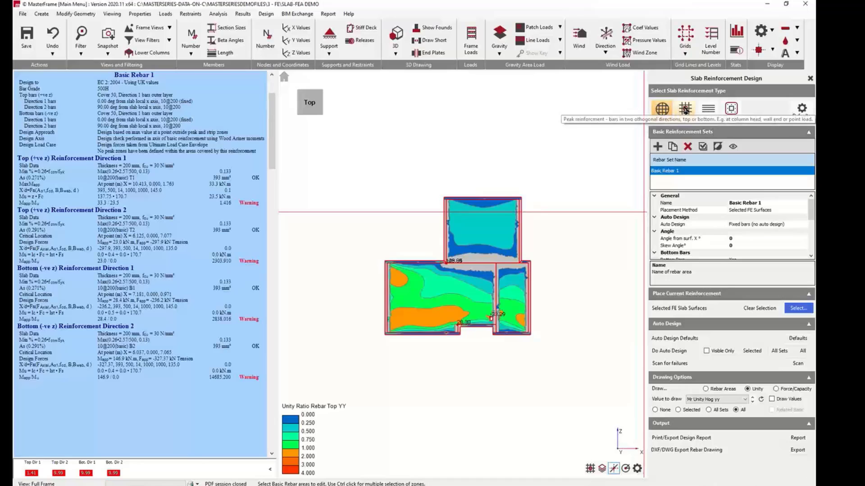
pyautogui.click(685, 110)
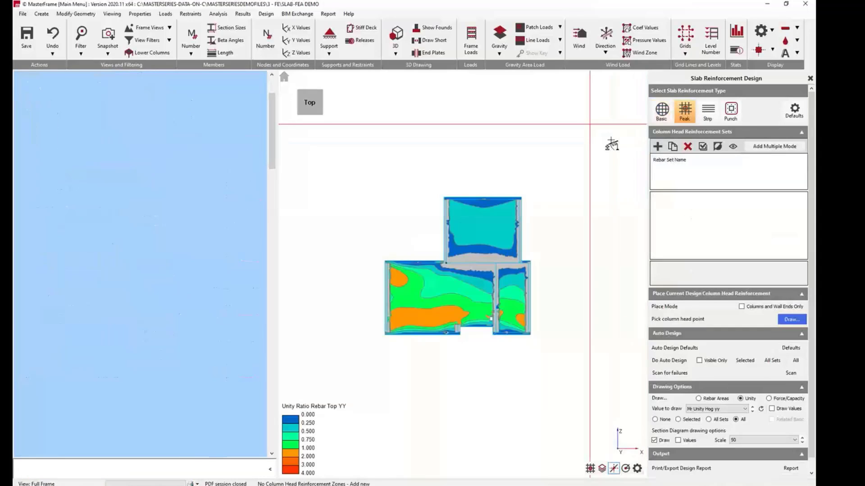
pyautogui.click(657, 146)
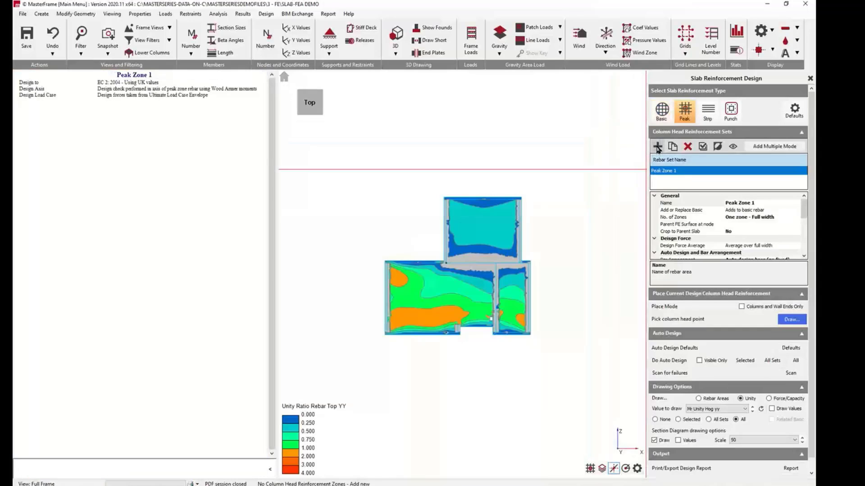
pyautogui.click(791, 319)
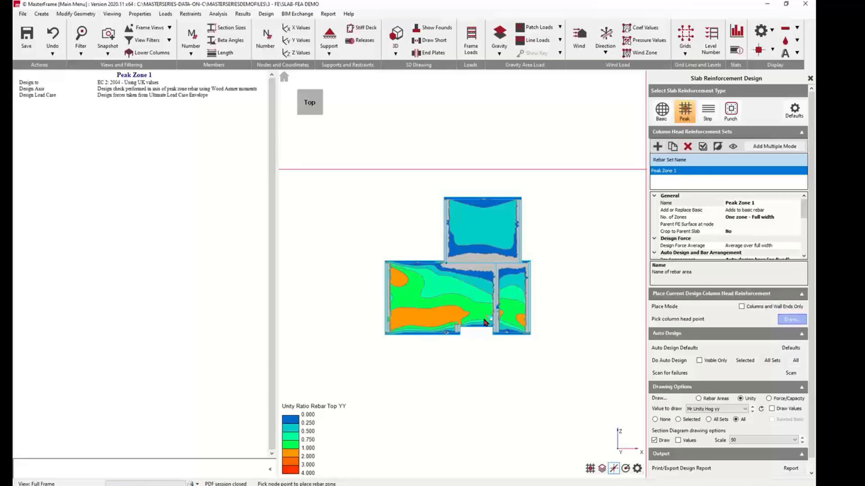
pyautogui.click(495, 266)
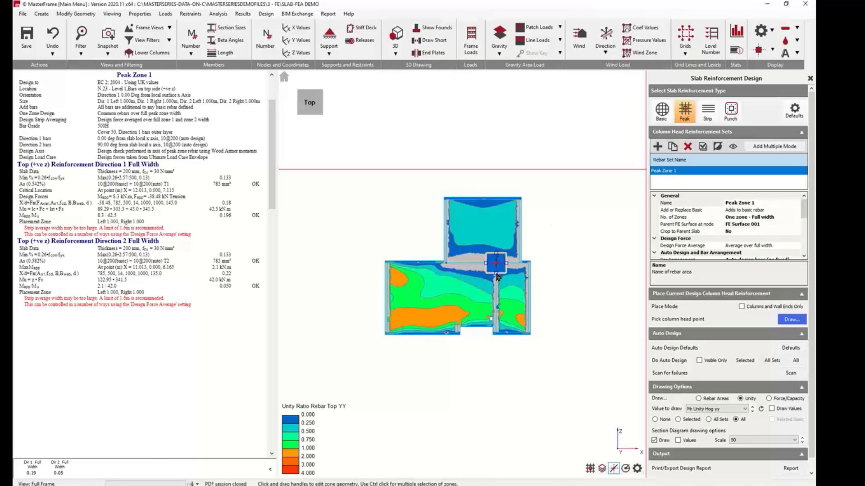
# - Change the shape of Peak Zone 1 from Square to Asymmetrical
pyautogui.scroll(-4, 720, 251)
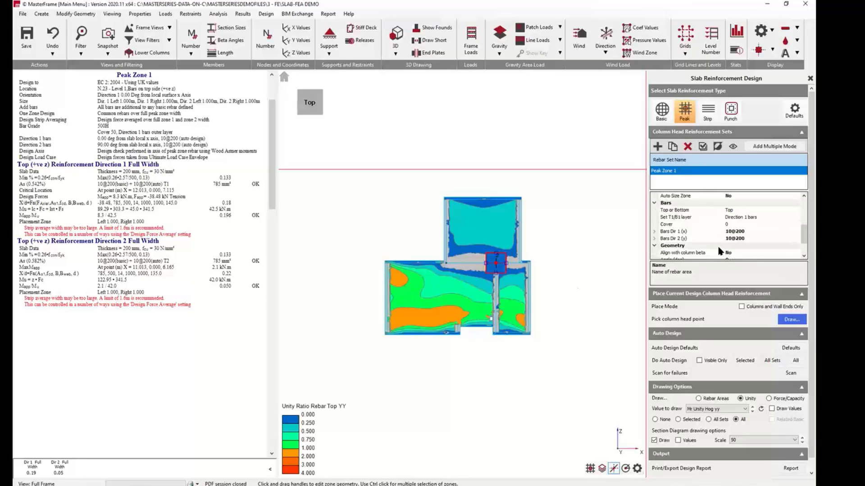
pyautogui.scroll(-1, 720, 251)
pyautogui.click(692, 244)
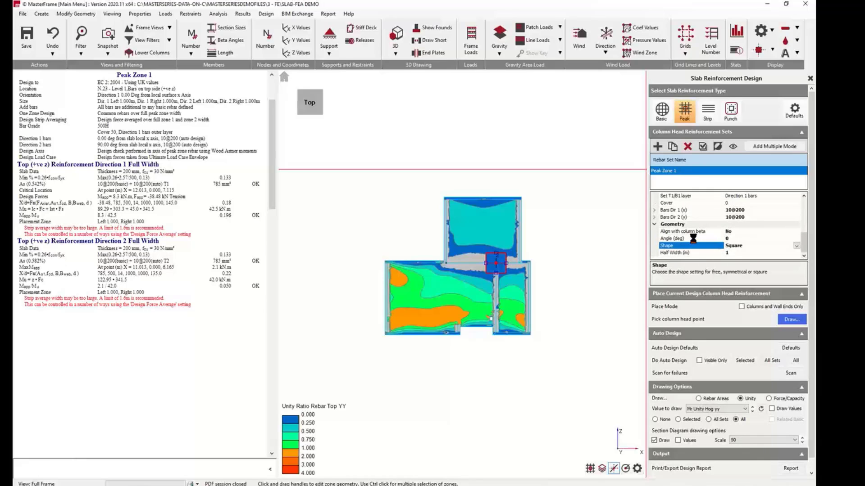
pyautogui.click(796, 247)
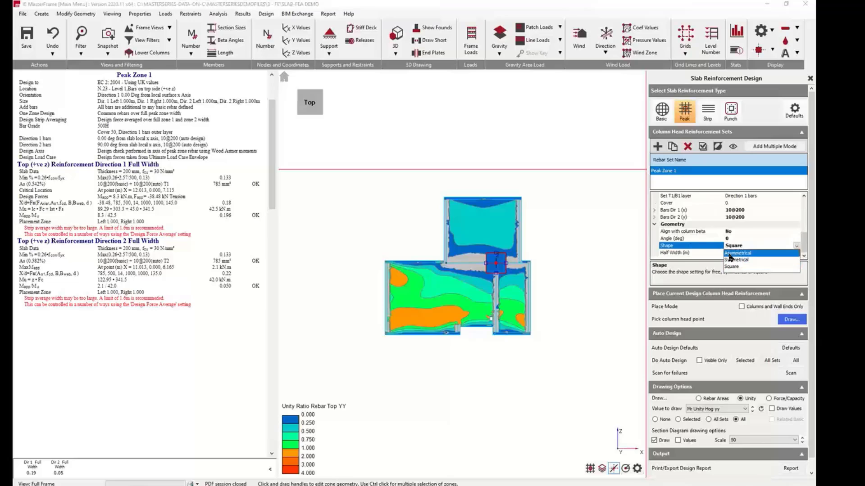
pyautogui.click(732, 261)
# - Stretch the peak zone over the whole lower slab: about 7.5 m direction 1 right, 11.0 m direction 2 left and 3.4 m direction 2 right
pyautogui.moveTo(496, 276); pyautogui.dragTo(496, 338)
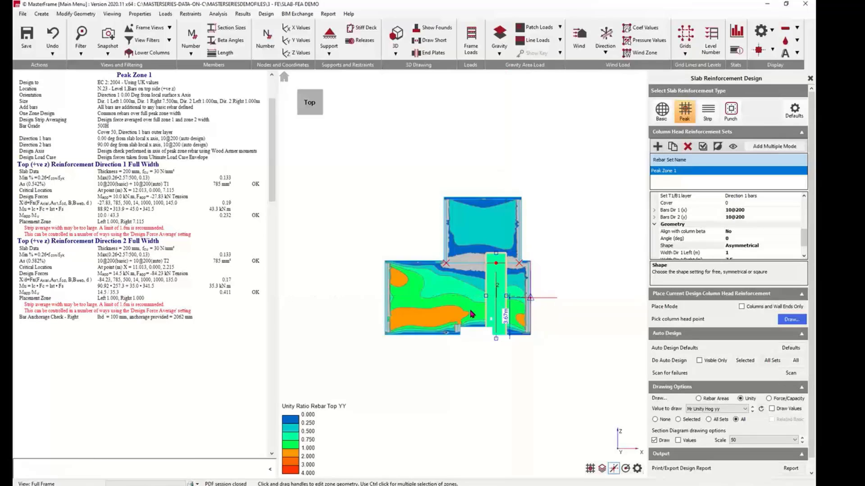
pyautogui.moveTo(486, 298); pyautogui.dragTo(385, 304)
pyautogui.click(458, 344)
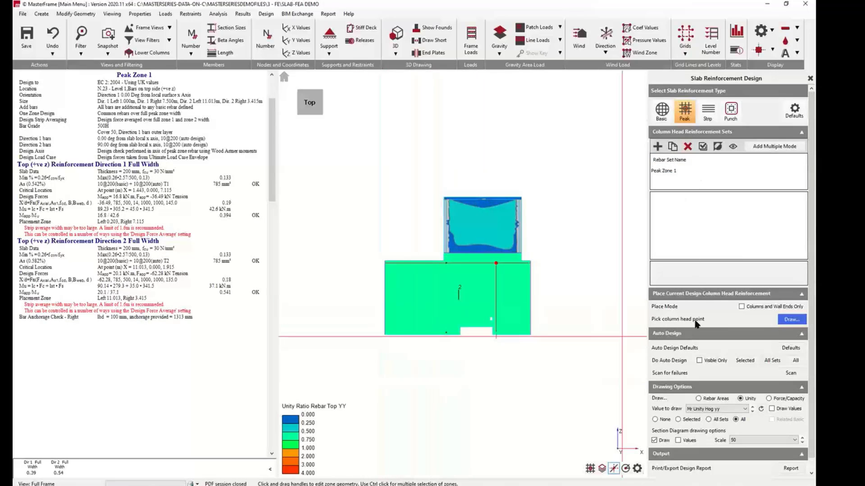
# - Set Peak Zone 1's design force averaging to Average - limit effective depth multiple
pyautogui.click(661, 171)
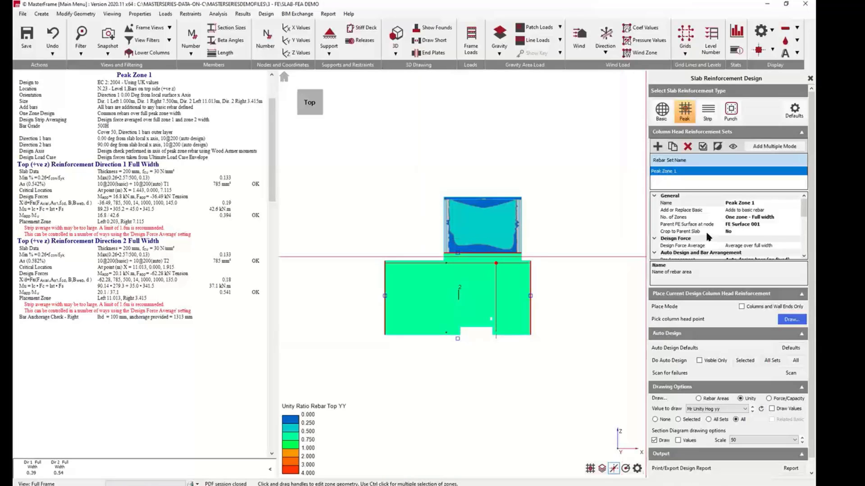
pyautogui.scroll(-5, 705, 231)
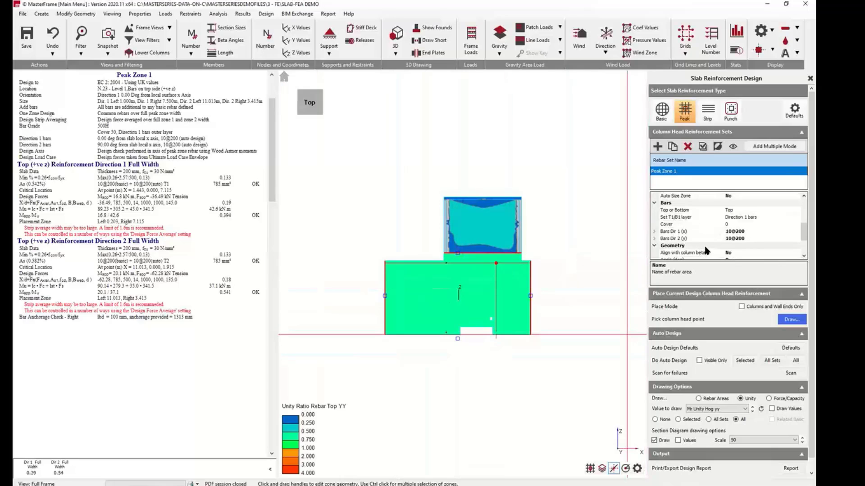
pyautogui.scroll(2, 706, 250)
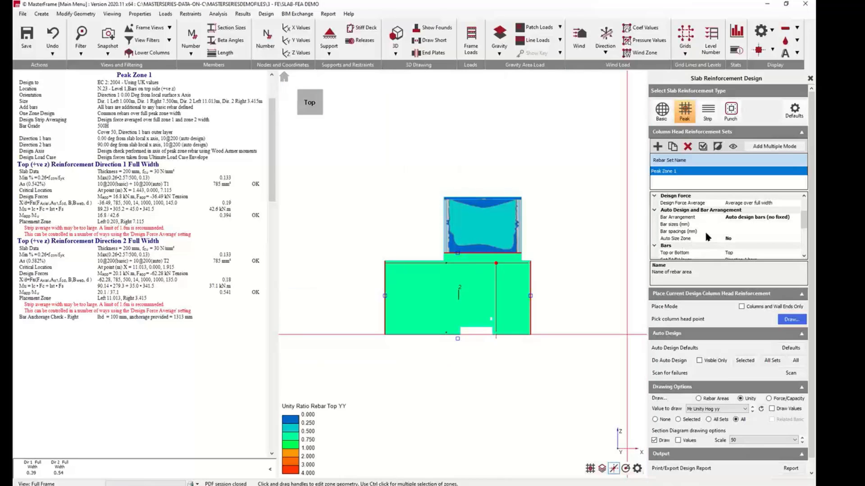
pyautogui.scroll(-3, 706, 234)
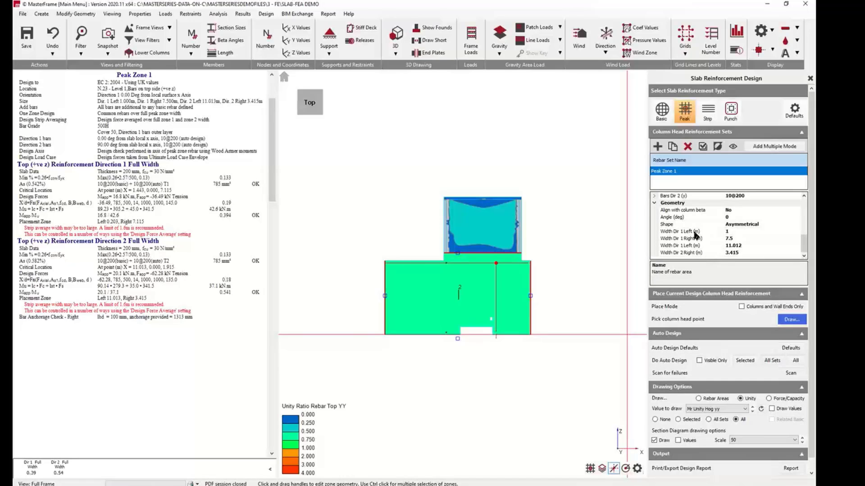
pyautogui.scroll(3, 694, 232)
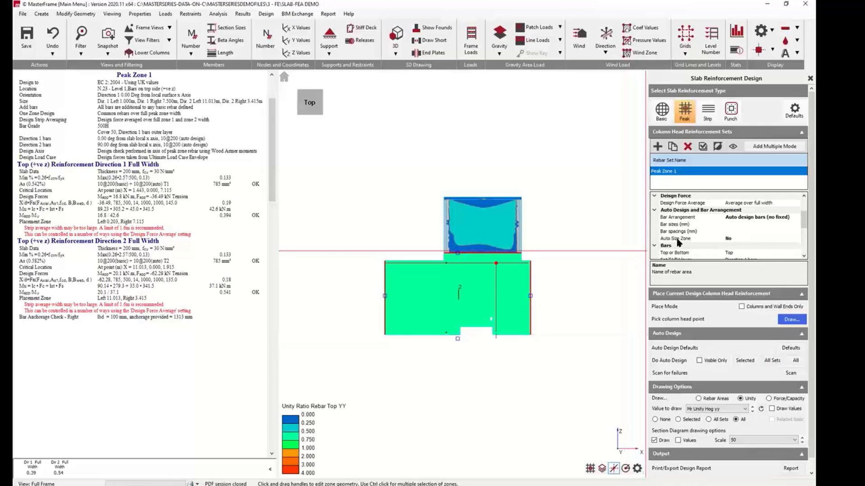
pyautogui.click(750, 203)
pyautogui.click(796, 203)
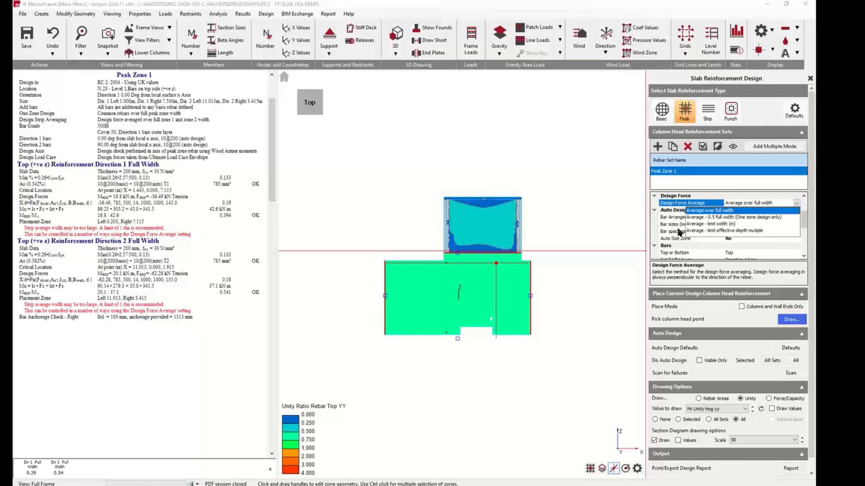
pyautogui.click(718, 231)
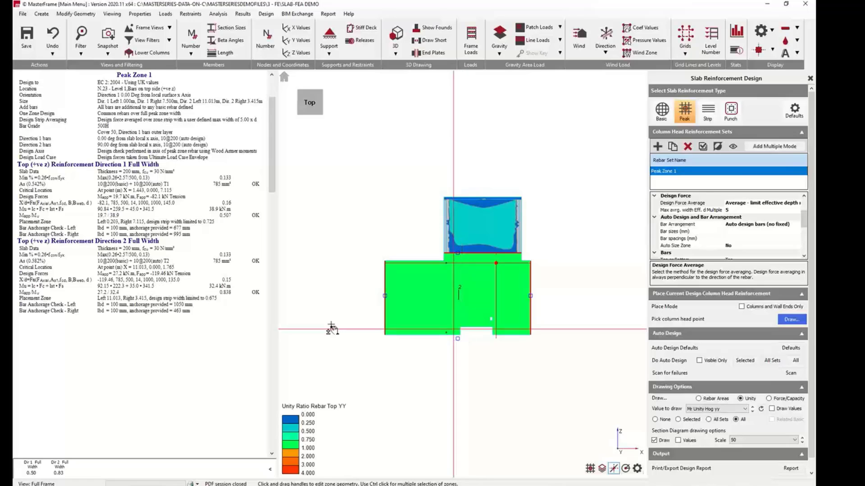
# - Make Peak Zone 1's bars replace the basic rebar instead of adding to it
pyautogui.scroll(2, 753, 218)
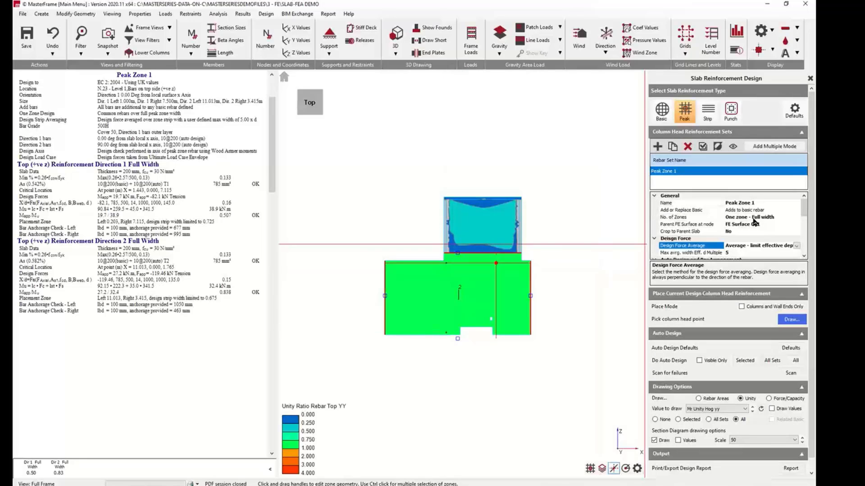
pyautogui.click(732, 210)
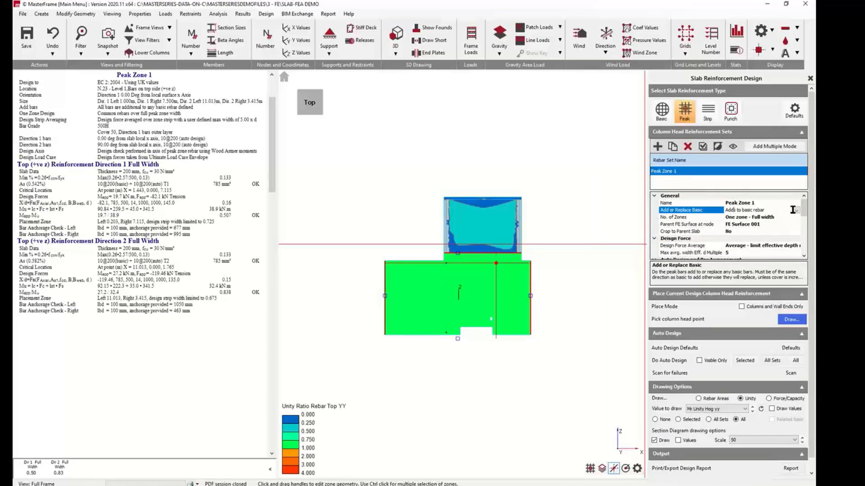
pyautogui.click(735, 211)
pyautogui.click(738, 224)
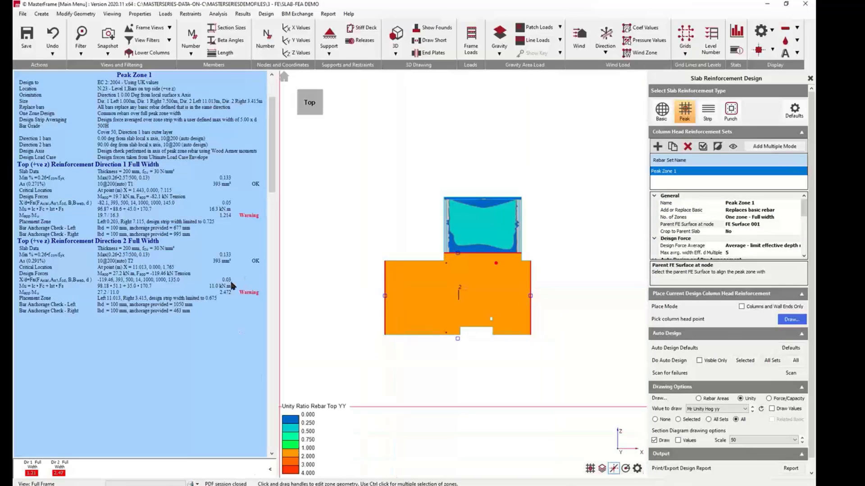
# - Set the diameter of Peak Zone 1's direction 1 bars to 12 mm
pyautogui.scroll(-5, 704, 236)
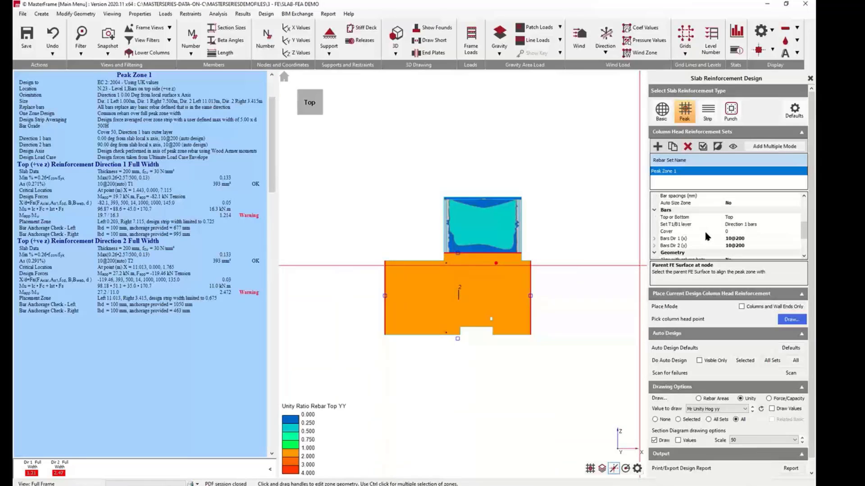
pyautogui.click(692, 238)
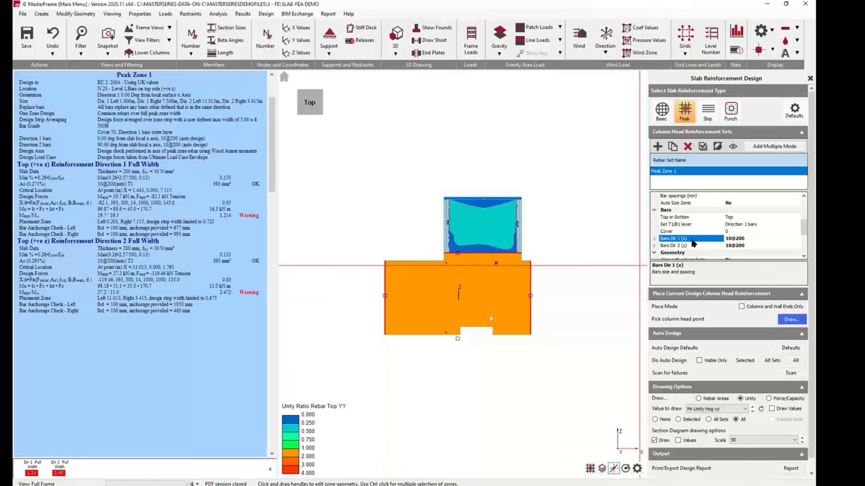
pyautogui.doubleClick(707, 240)
pyautogui.click(705, 253)
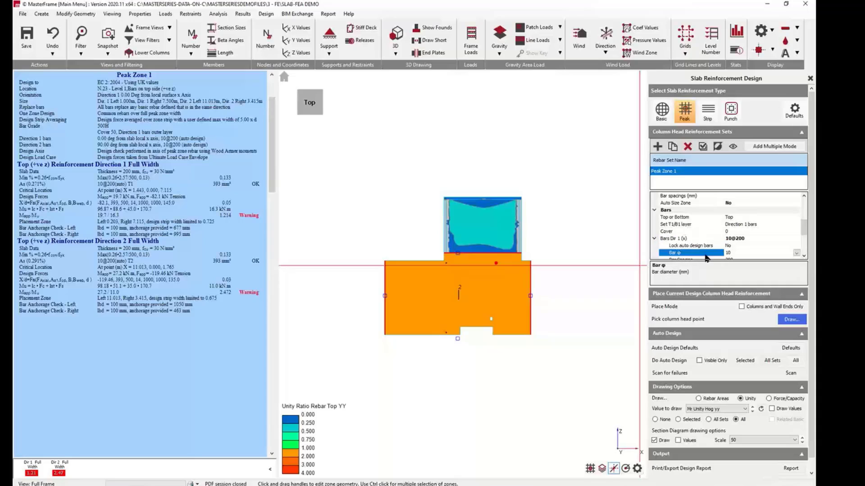
pyautogui.click(765, 253)
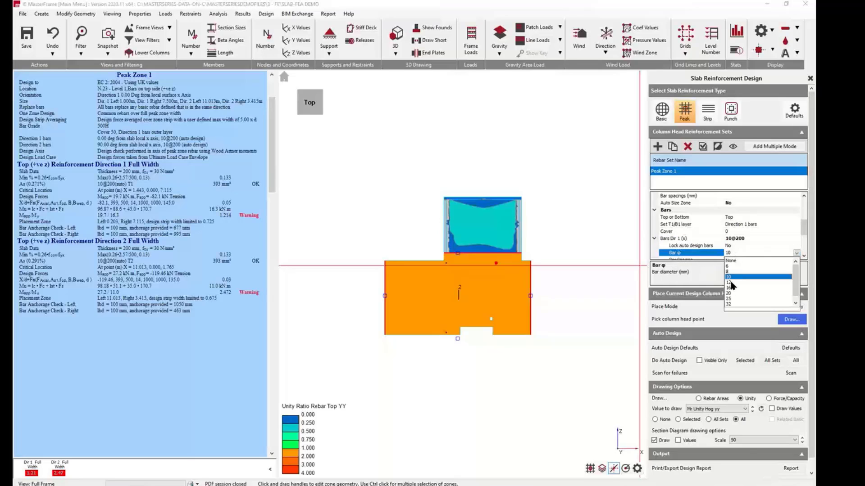
pyautogui.click(734, 282)
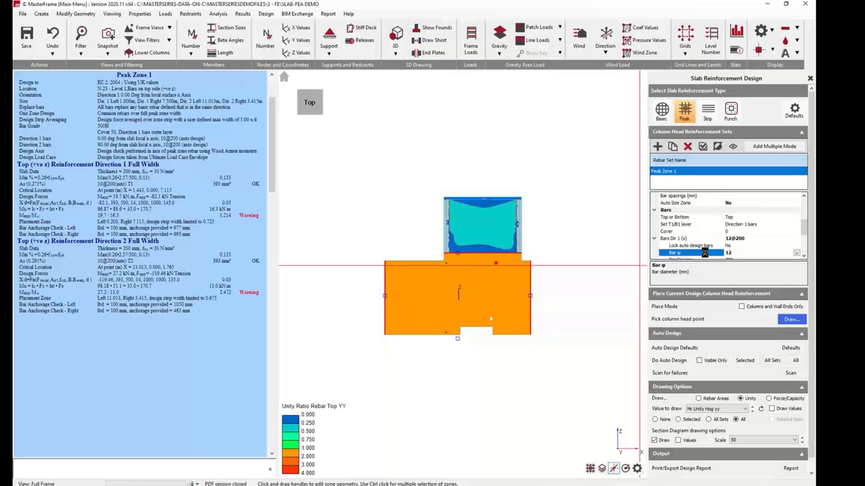
# - Set the diameter of Peak Zone 1's direction 2 bars to 16 mm
pyautogui.scroll(-2, 708, 255)
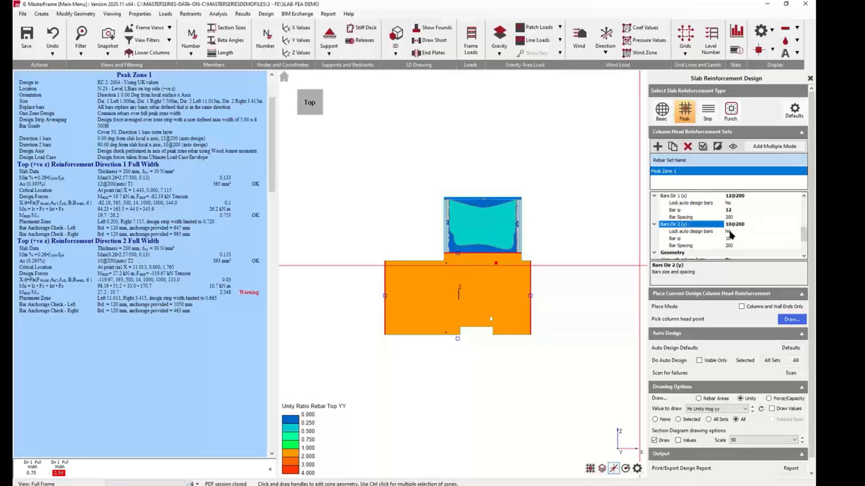
pyautogui.click(705, 240)
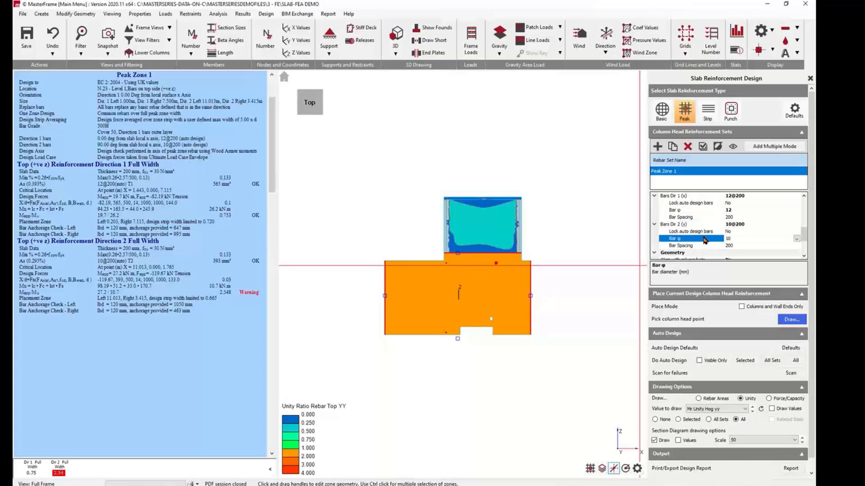
pyautogui.click(796, 238)
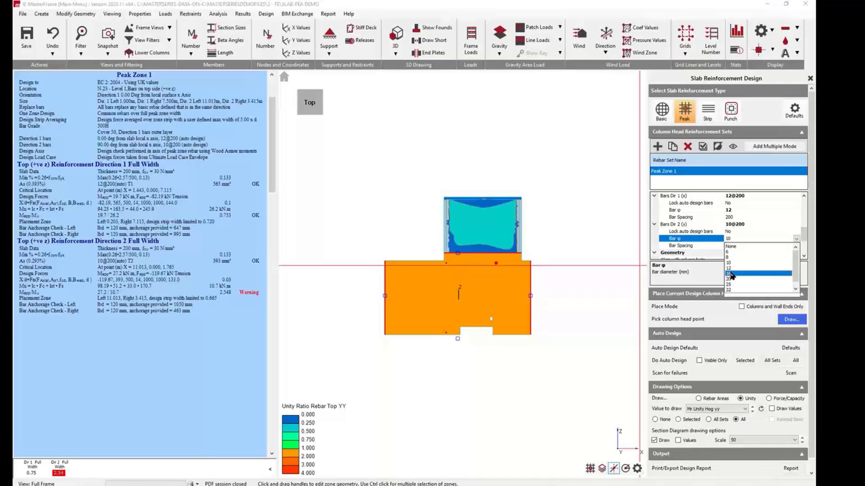
pyautogui.click(730, 273)
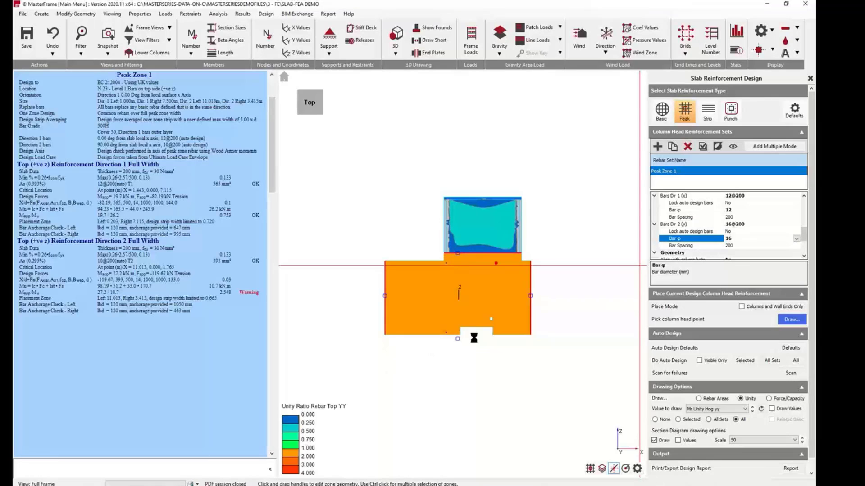
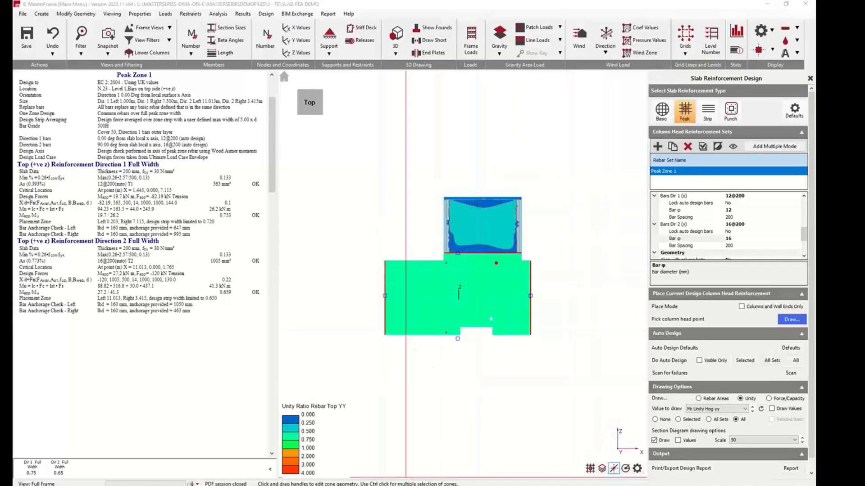
# - Close the slab model and save the slab design changes
pyautogui.click(806, 4)
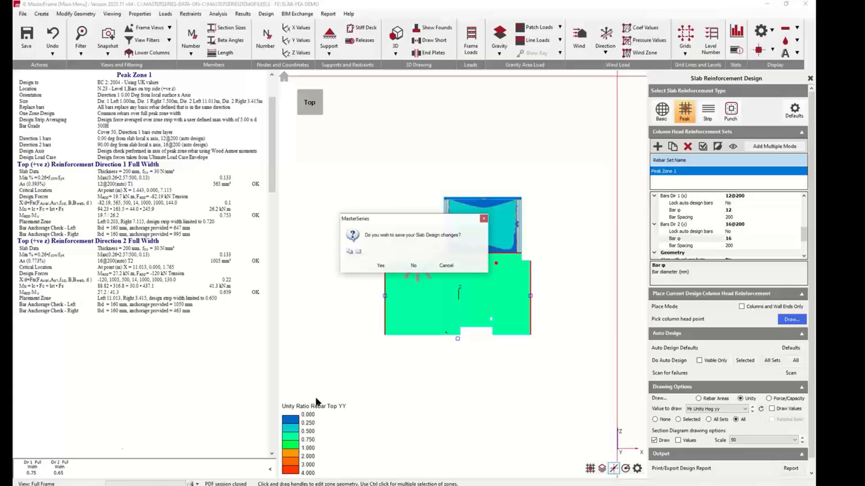
pyautogui.click(380, 265)
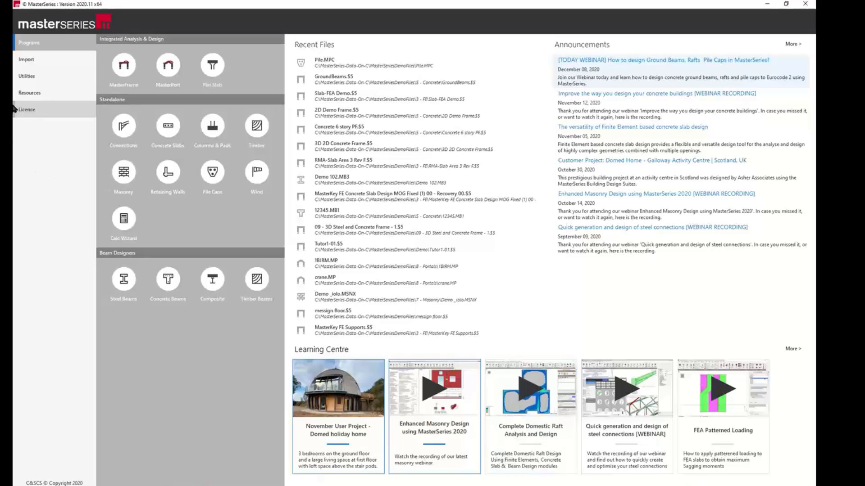
# - View the online video guides from the MasterSeries learning resources and return to the MasterSeries start screen
pyautogui.click(29, 93)
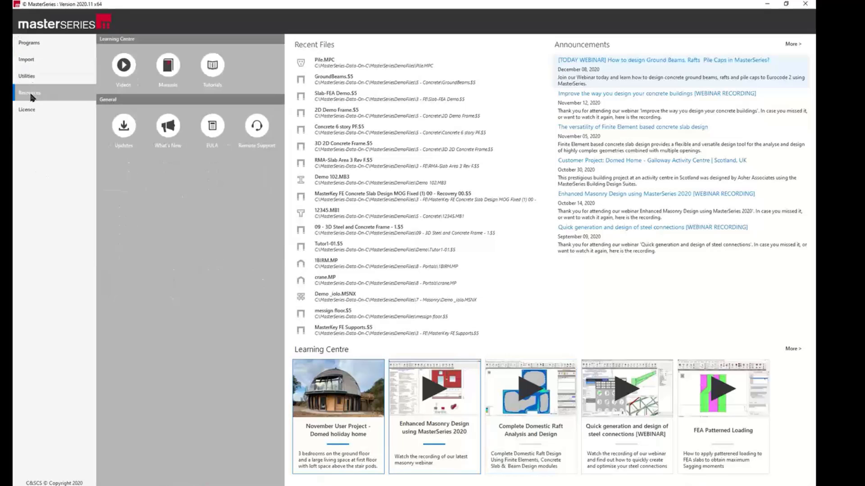
pyautogui.click(123, 64)
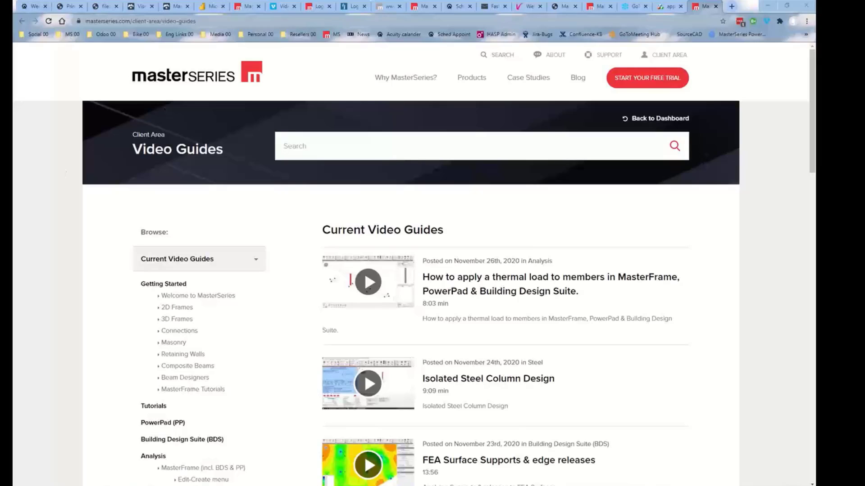
pyautogui.moveTo(93, 484)
pyautogui.click(92, 466)
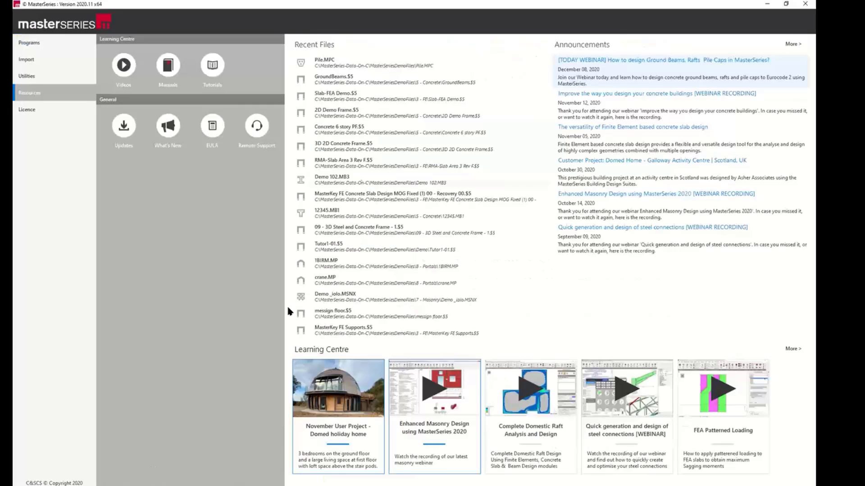
# - Open the recent GroundBeams.$5 model and review its global analysis options, accepting them as set
pyautogui.click(342, 85)
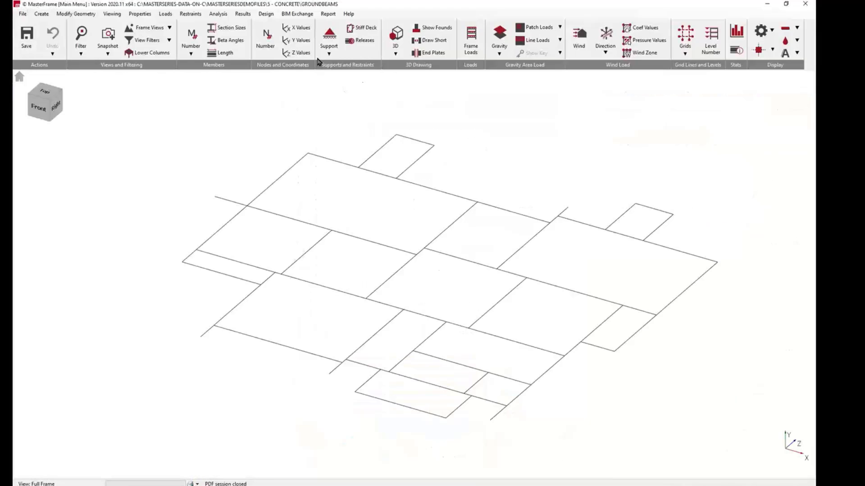
pyautogui.click(218, 14)
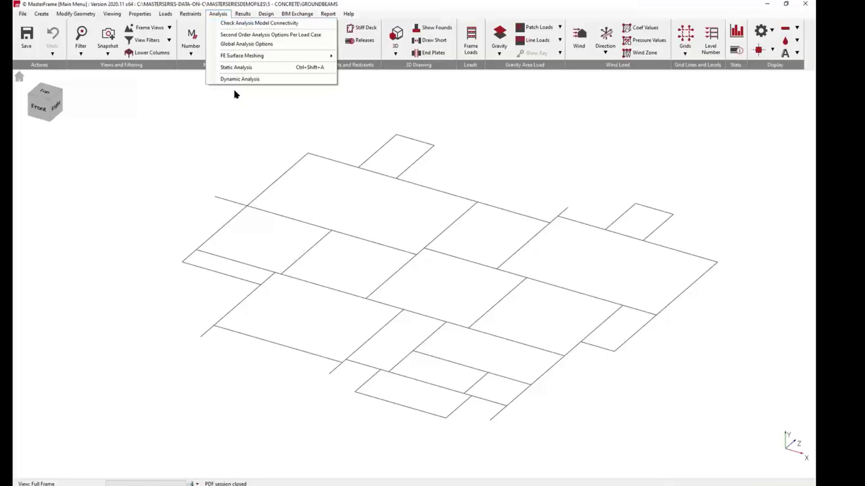
pyautogui.click(245, 45)
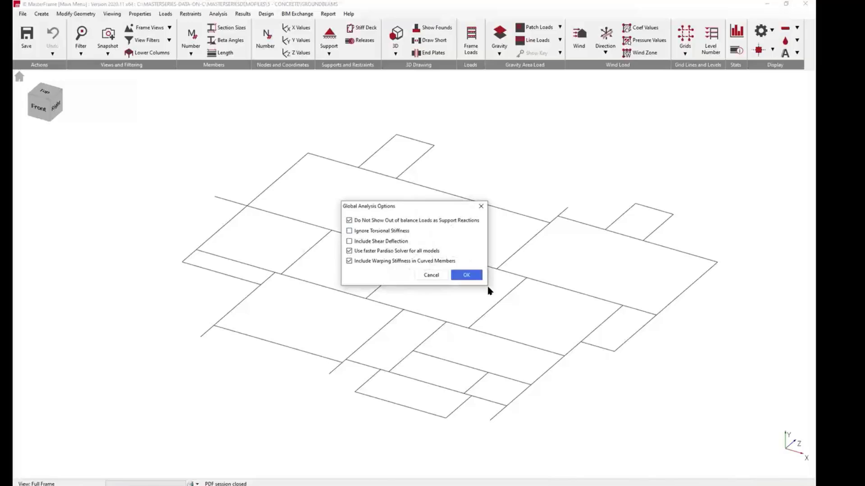
pyautogui.click(464, 276)
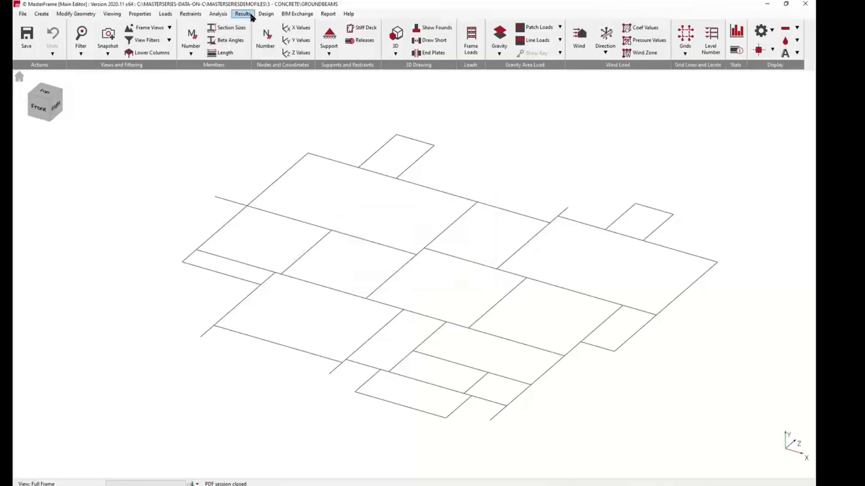
# - Run a static analysis of the ground beams model as a grillage
pyautogui.click(216, 15)
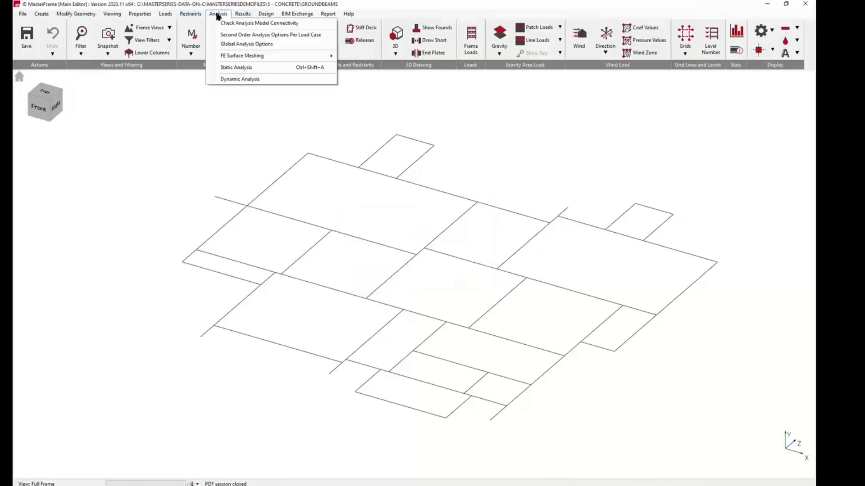
pyautogui.click(260, 68)
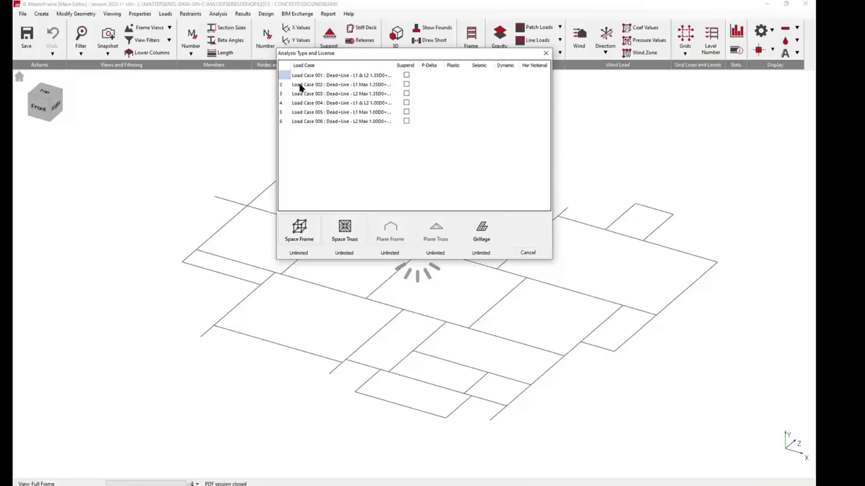
pyautogui.click(481, 229)
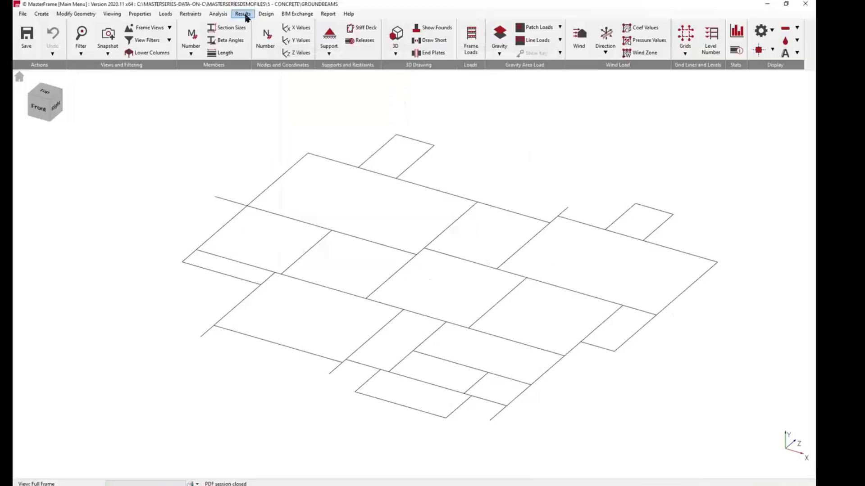
# - Start the concrete beam, column and pad design of the ground beams and select Member 64
pyautogui.click(265, 14)
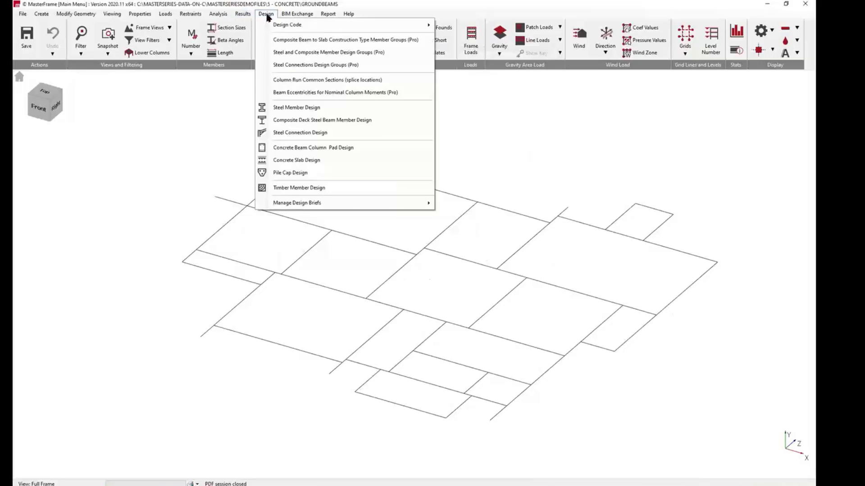
pyautogui.click(304, 149)
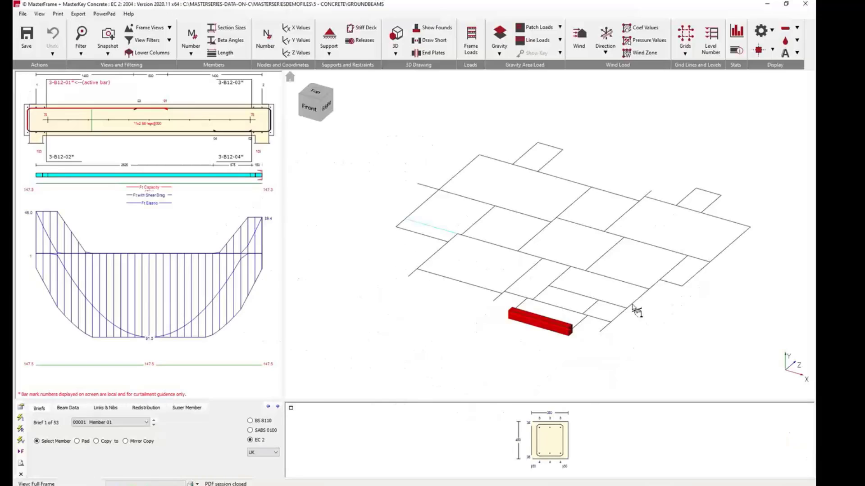
pyautogui.click(688, 285)
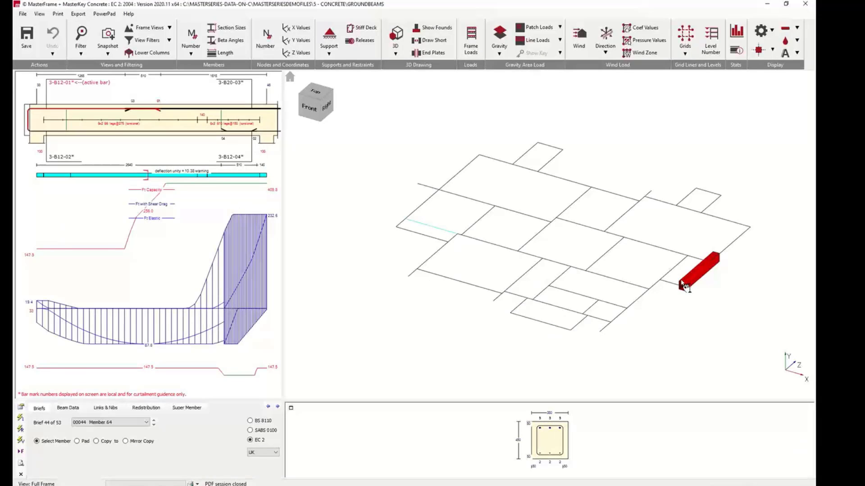
pyautogui.click(674, 287)
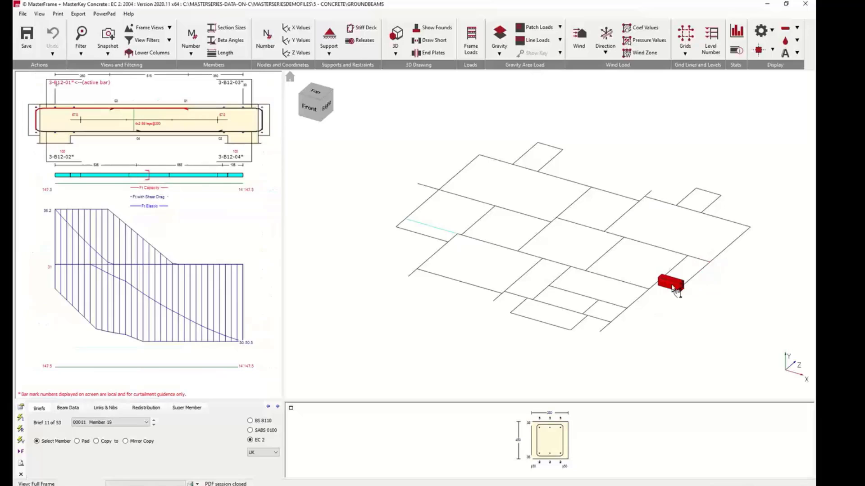
pyautogui.click(689, 284)
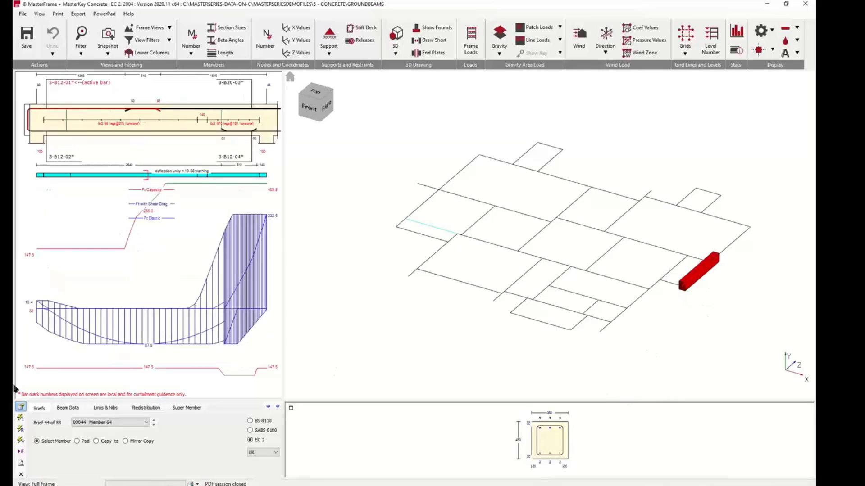
# - Display the detailed design calculations for Member 64 and auto-design its reinforcement
pyautogui.click(21, 463)
pyautogui.scroll(1, 85, 217)
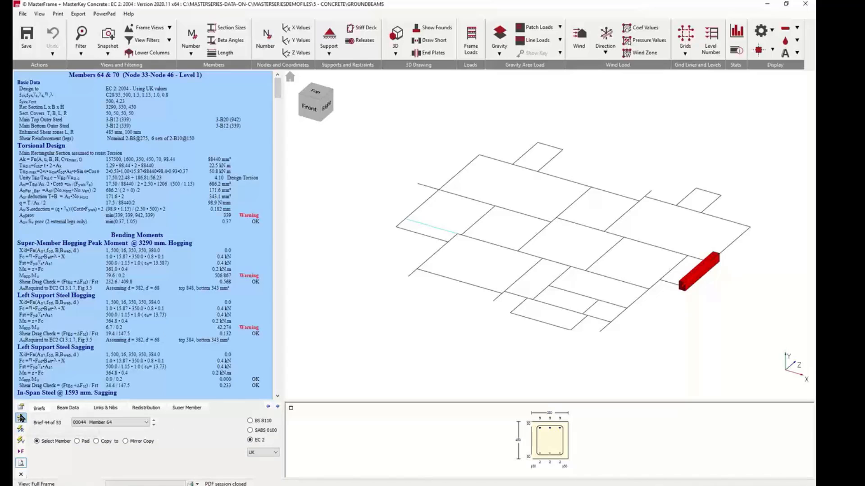
pyautogui.click(21, 421)
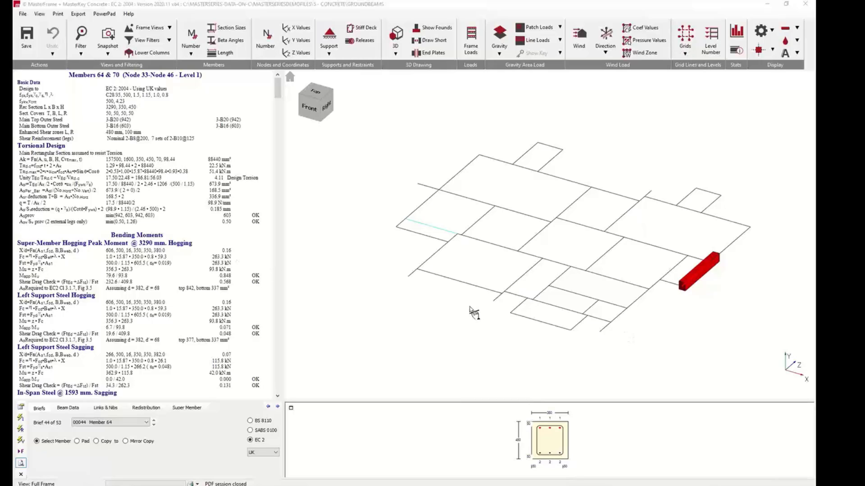
# - Examine Member 2's design calculations and the basic data and defaults, and return to its reinforcement and force diagrams
pyautogui.click(460, 283)
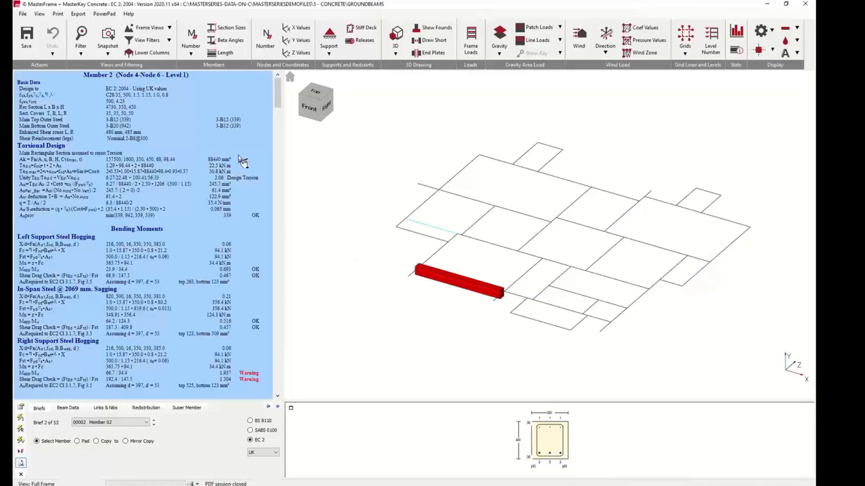
pyautogui.click(21, 429)
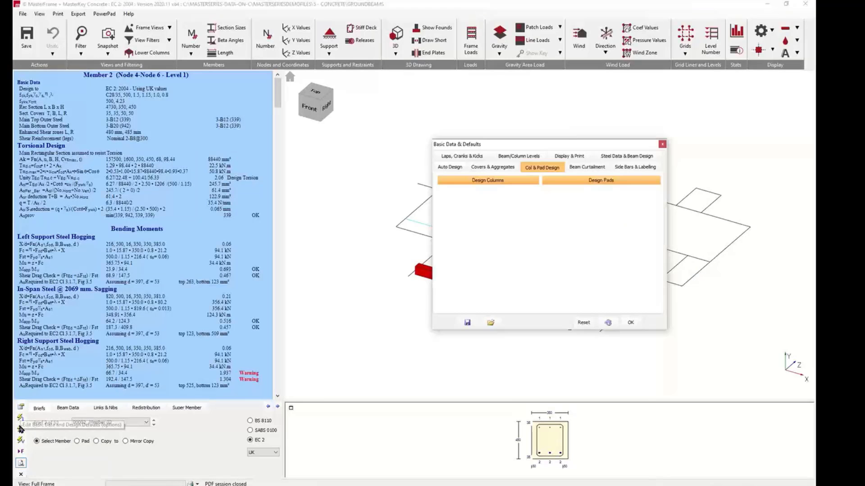
pyautogui.click(661, 144)
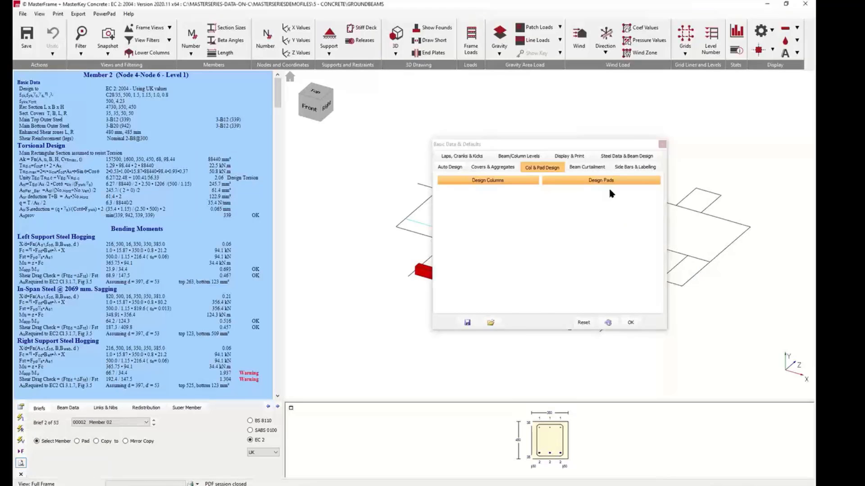
pyautogui.click(20, 462)
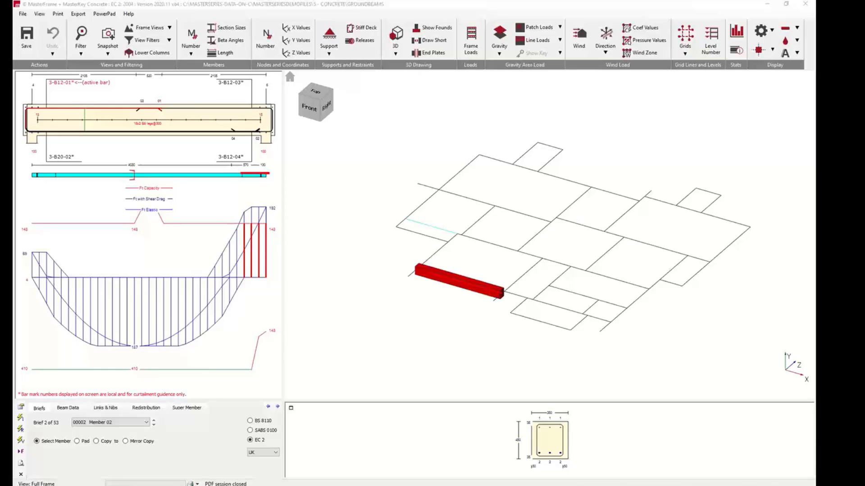
# - Close the ground beams model and open the recent pile cap file Pile.MPC
pyautogui.click(805, 5)
pyautogui.click(408, 268)
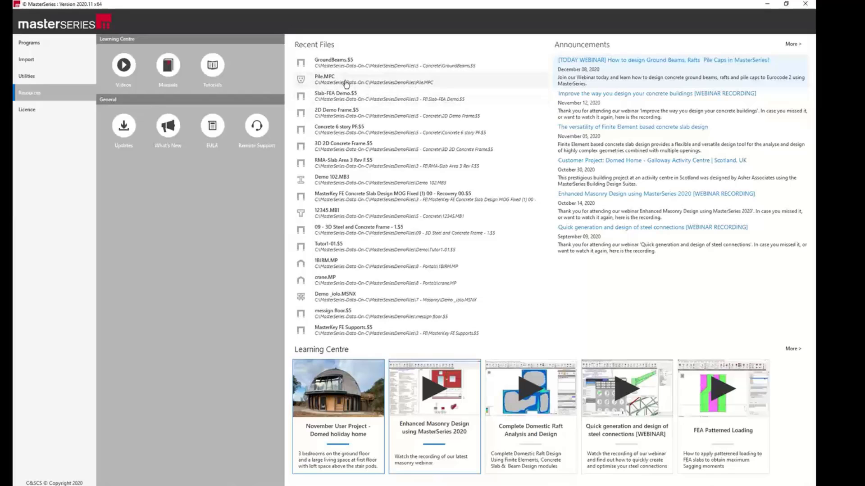
pyautogui.doubleClick(346, 84)
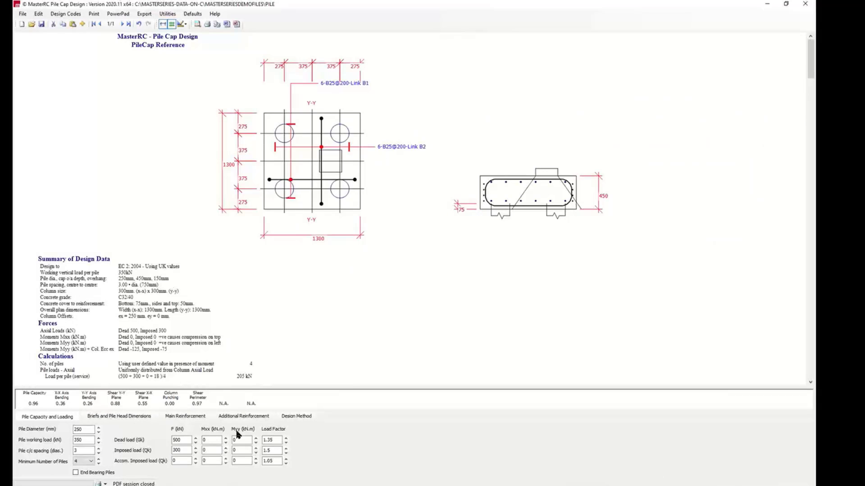
# - In the pile cap's additional reinforcement, turn off making the bottom steel into links and provide an upper cage of top steel
pyautogui.click(243, 416)
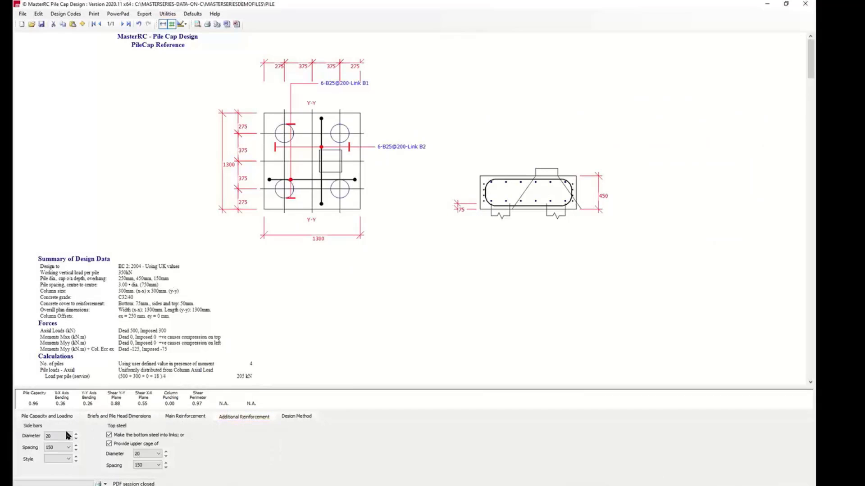
pyautogui.click(109, 445)
pyautogui.click(109, 435)
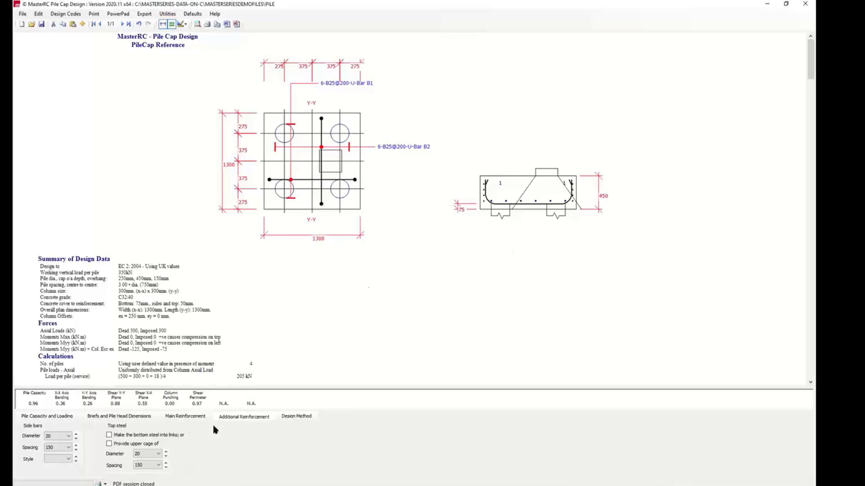
pyautogui.click(109, 444)
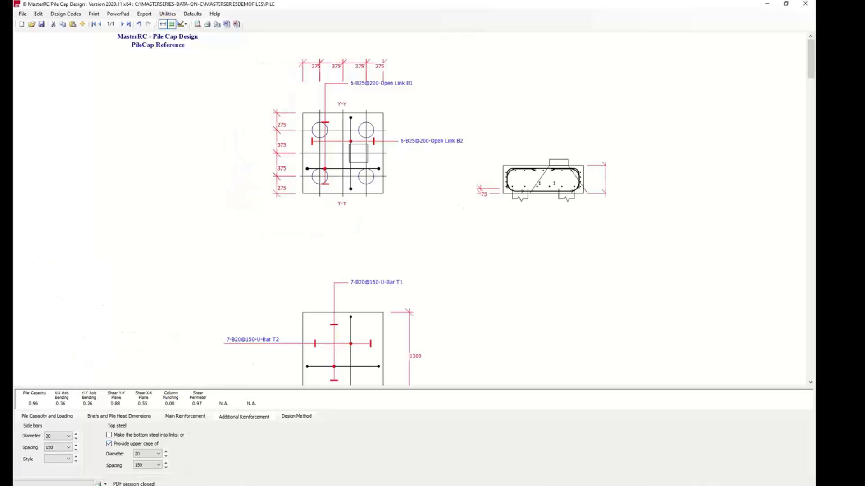
pyautogui.moveTo(160, 485)
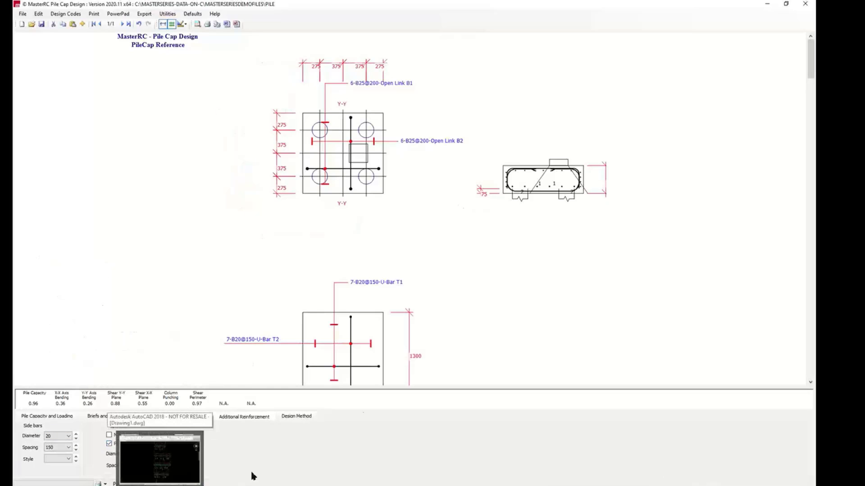